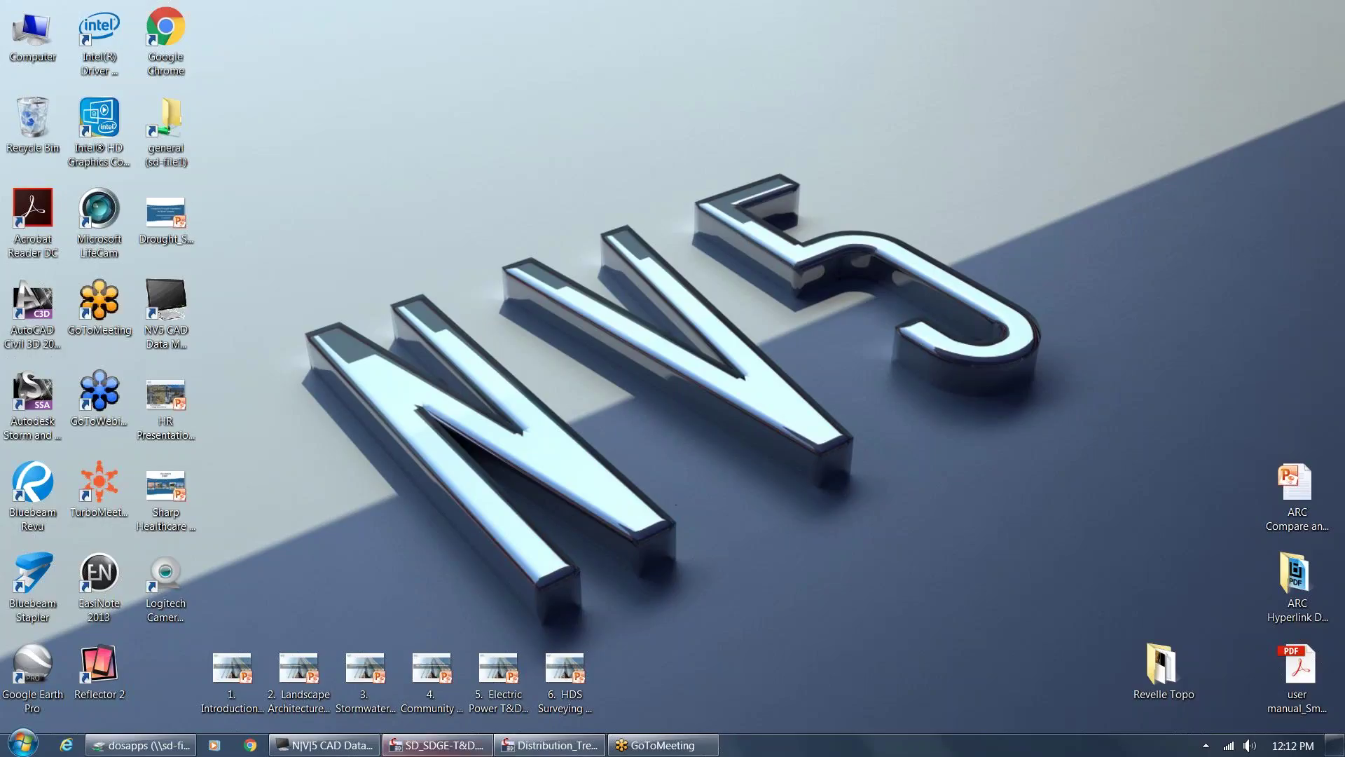
# Bring CAD Data Manager forward, keep Civil 3D 2013 as the program, and review Options unchanged.
pyautogui.click(328, 744)
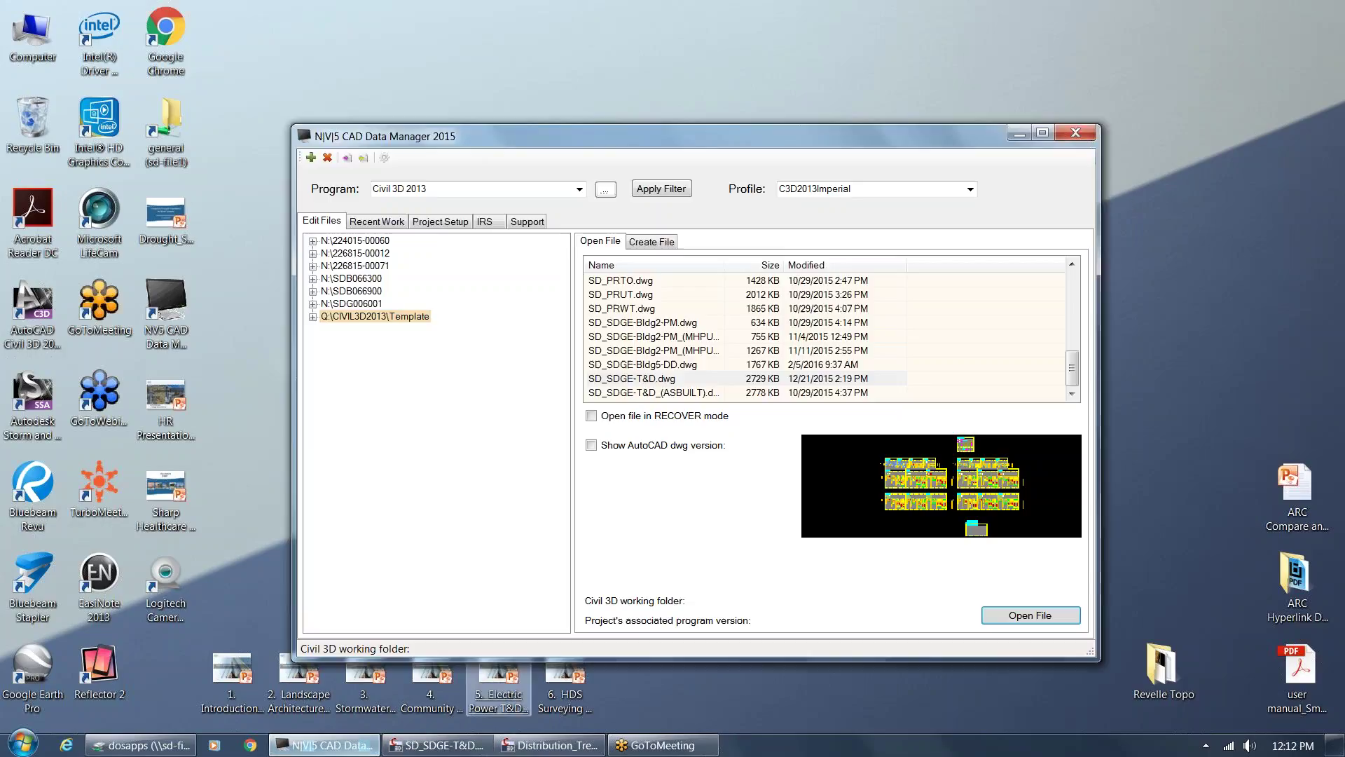
pyautogui.click(580, 190)
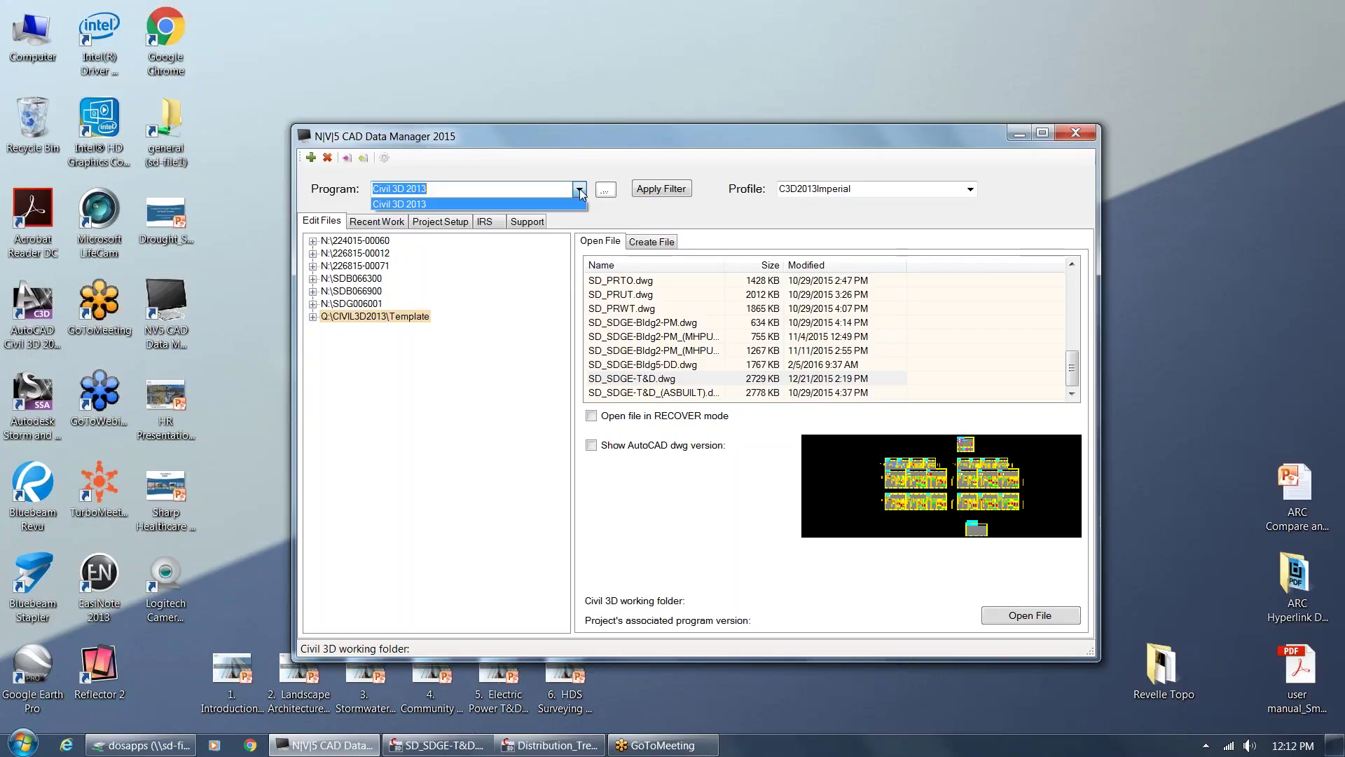
pyautogui.click(592, 165)
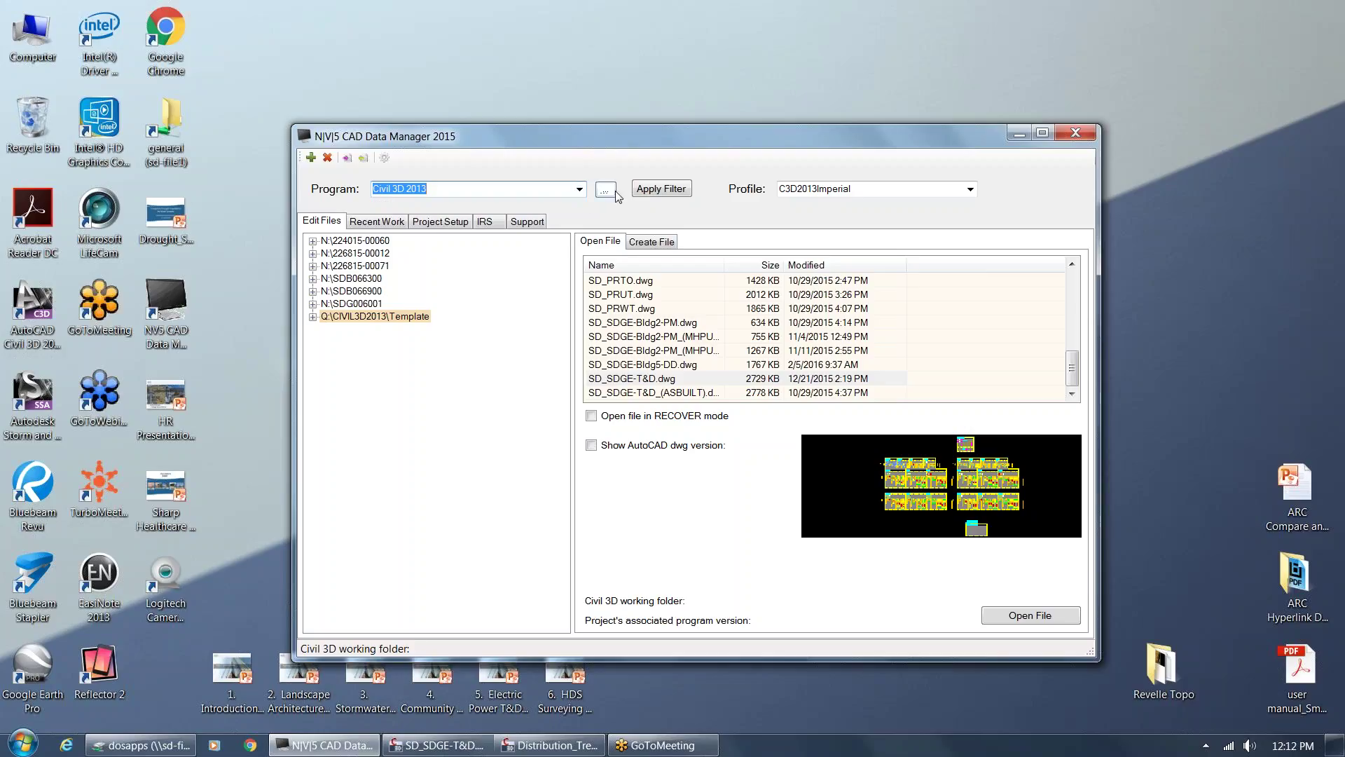
pyautogui.click(608, 191)
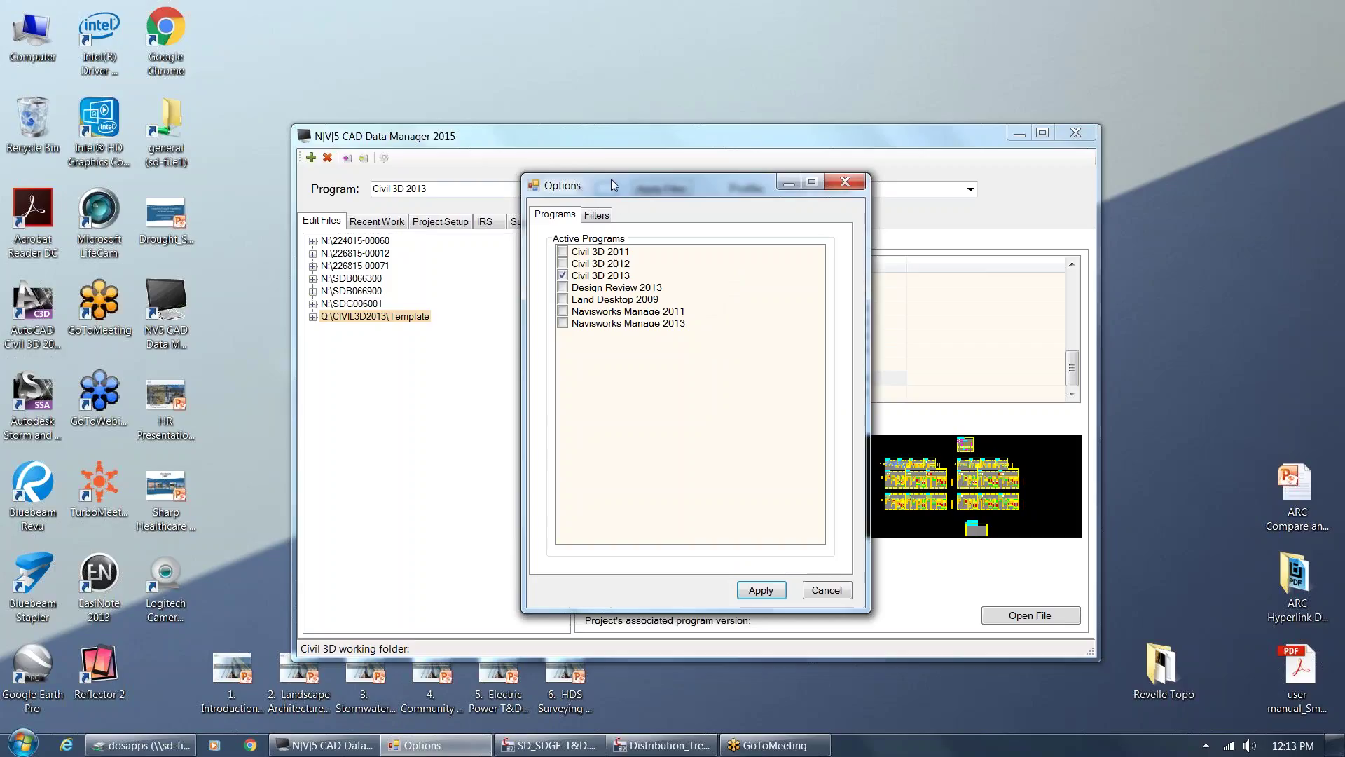
pyautogui.click(811, 588)
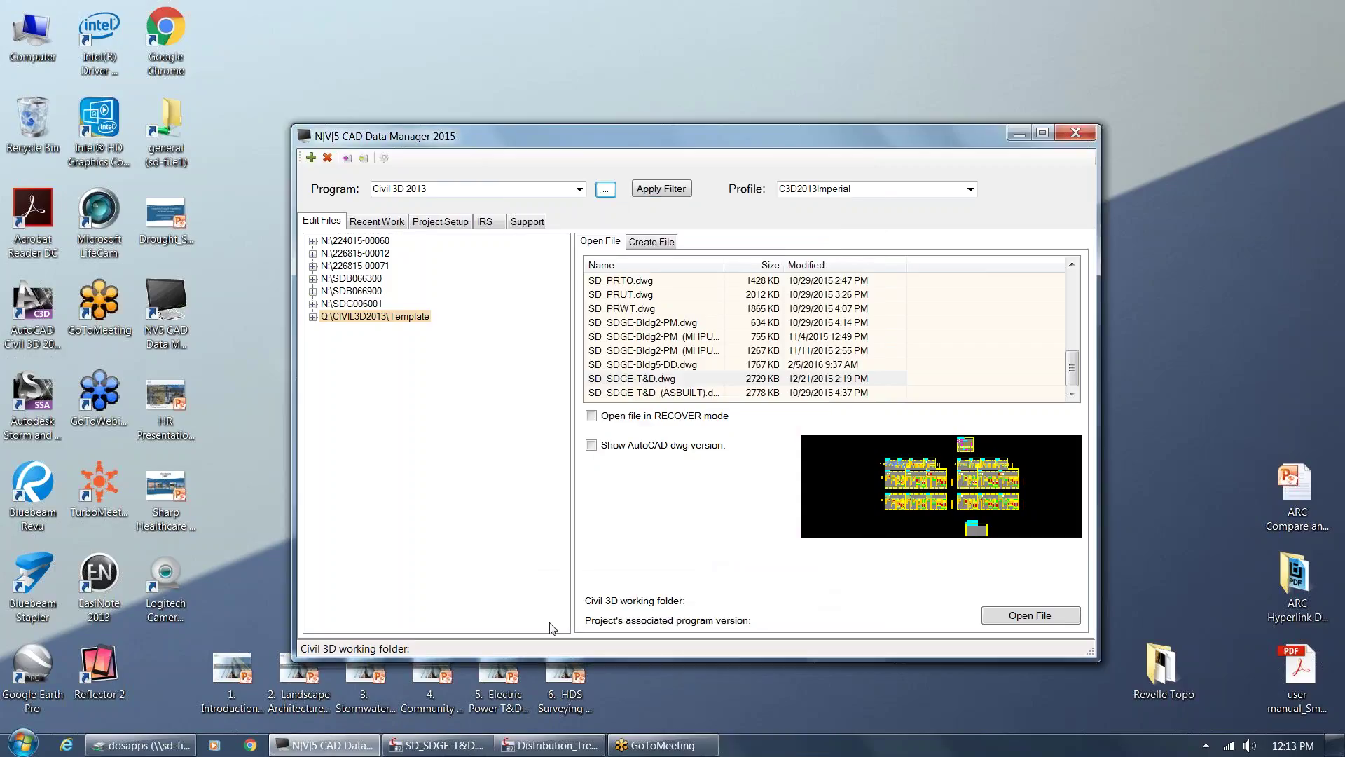
# In the dosapps (Q:) window, open CADLIB and then Plotter Configuration.
pyautogui.click(153, 749)
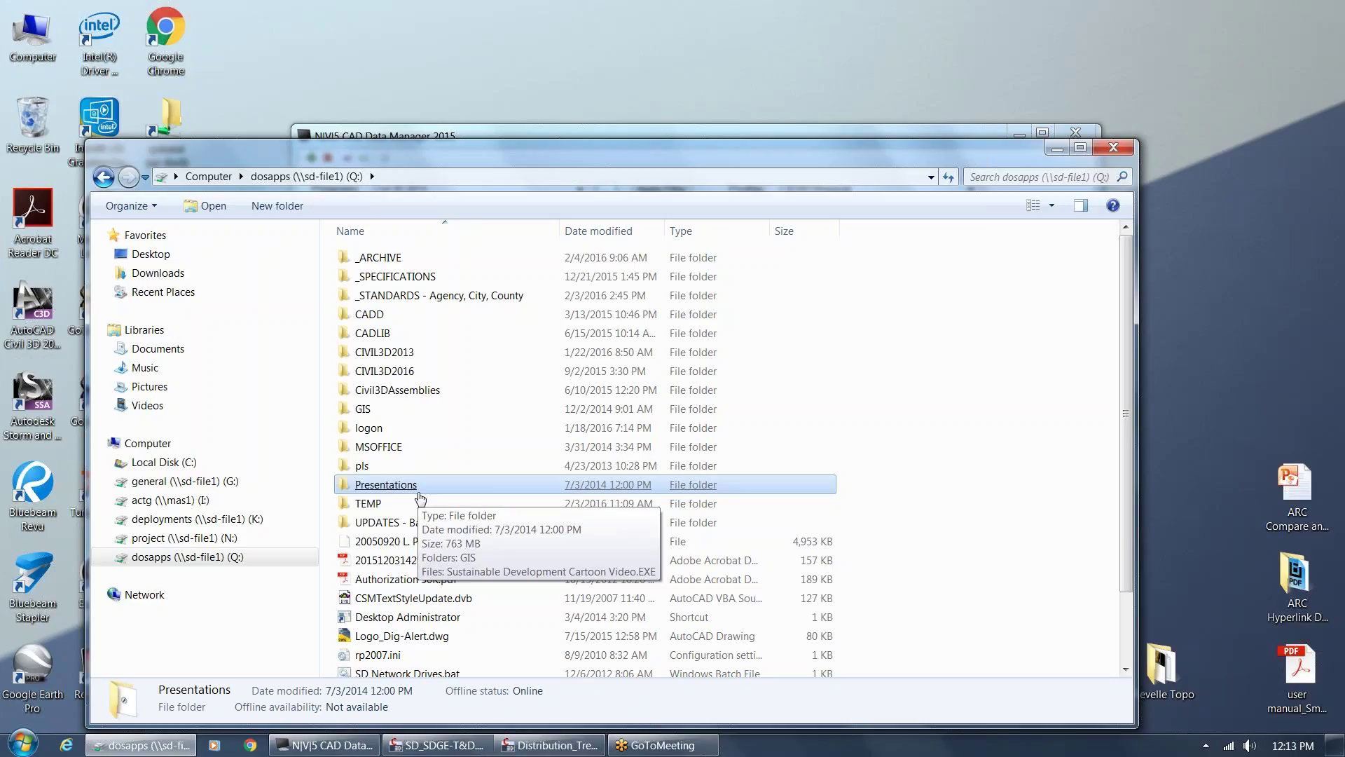
pyautogui.click(436, 359)
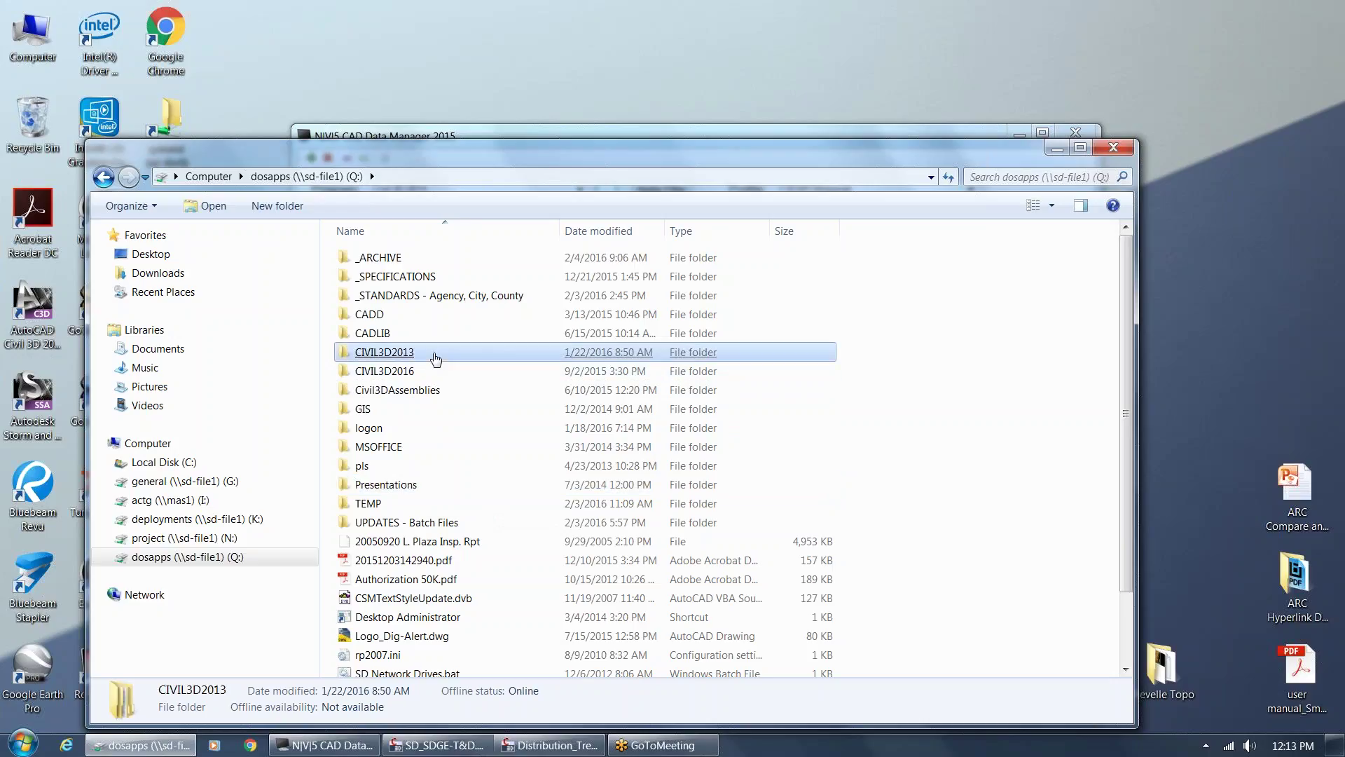
pyautogui.click(377, 336)
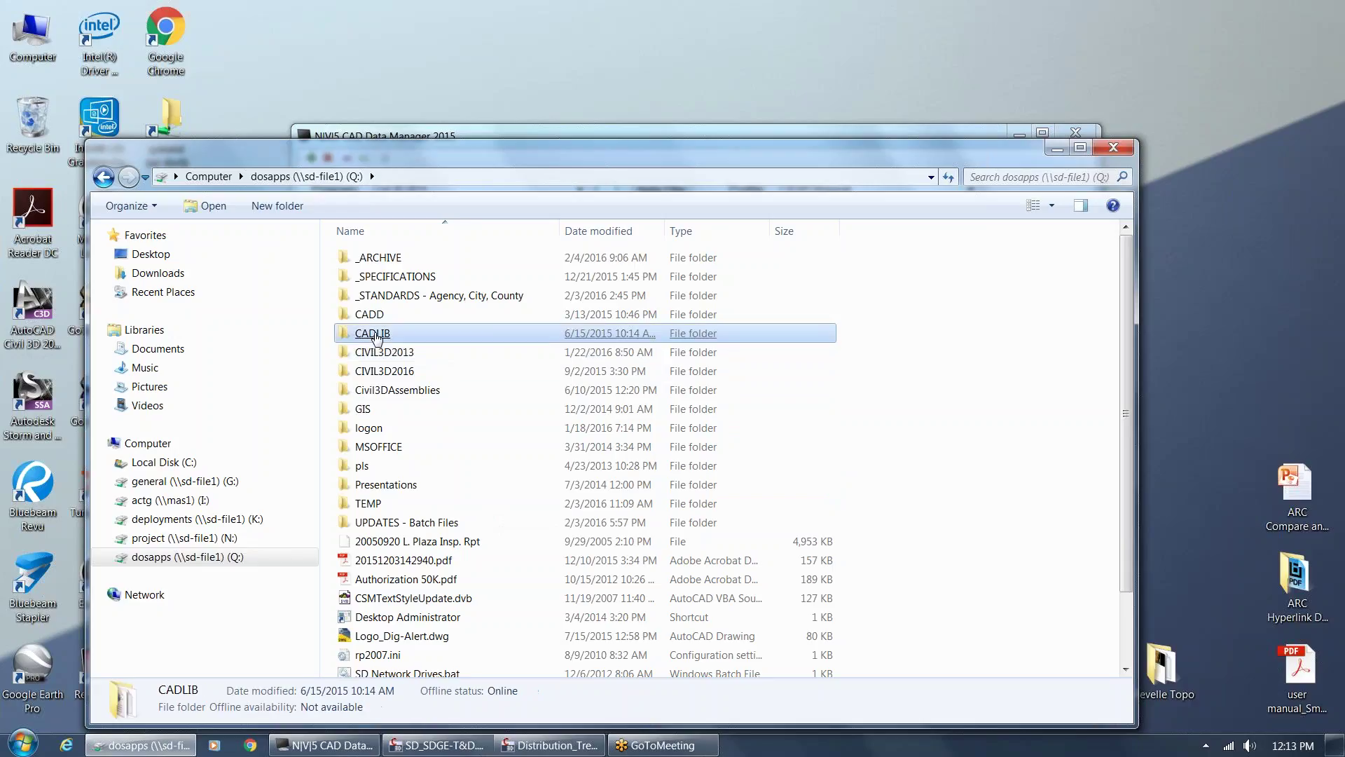
pyautogui.doubleClick(376, 336)
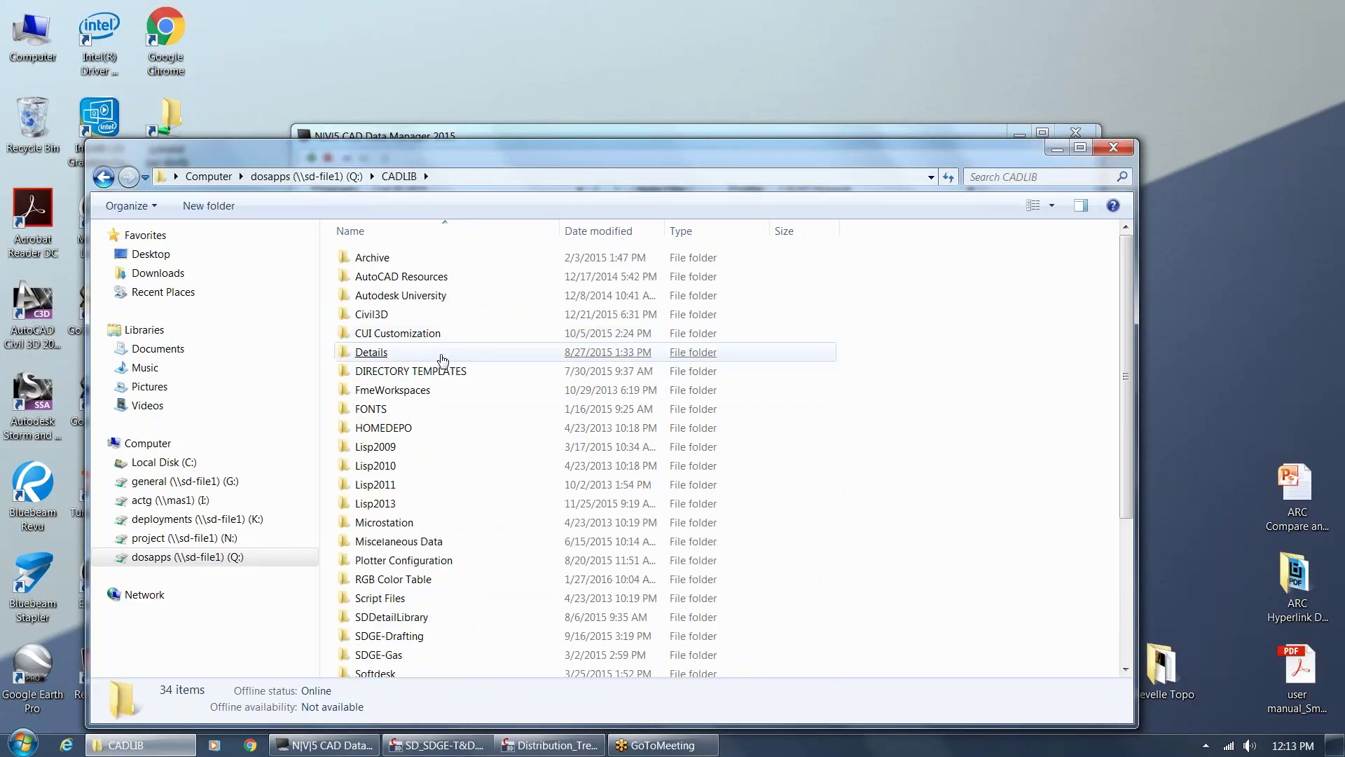
pyautogui.click(444, 355)
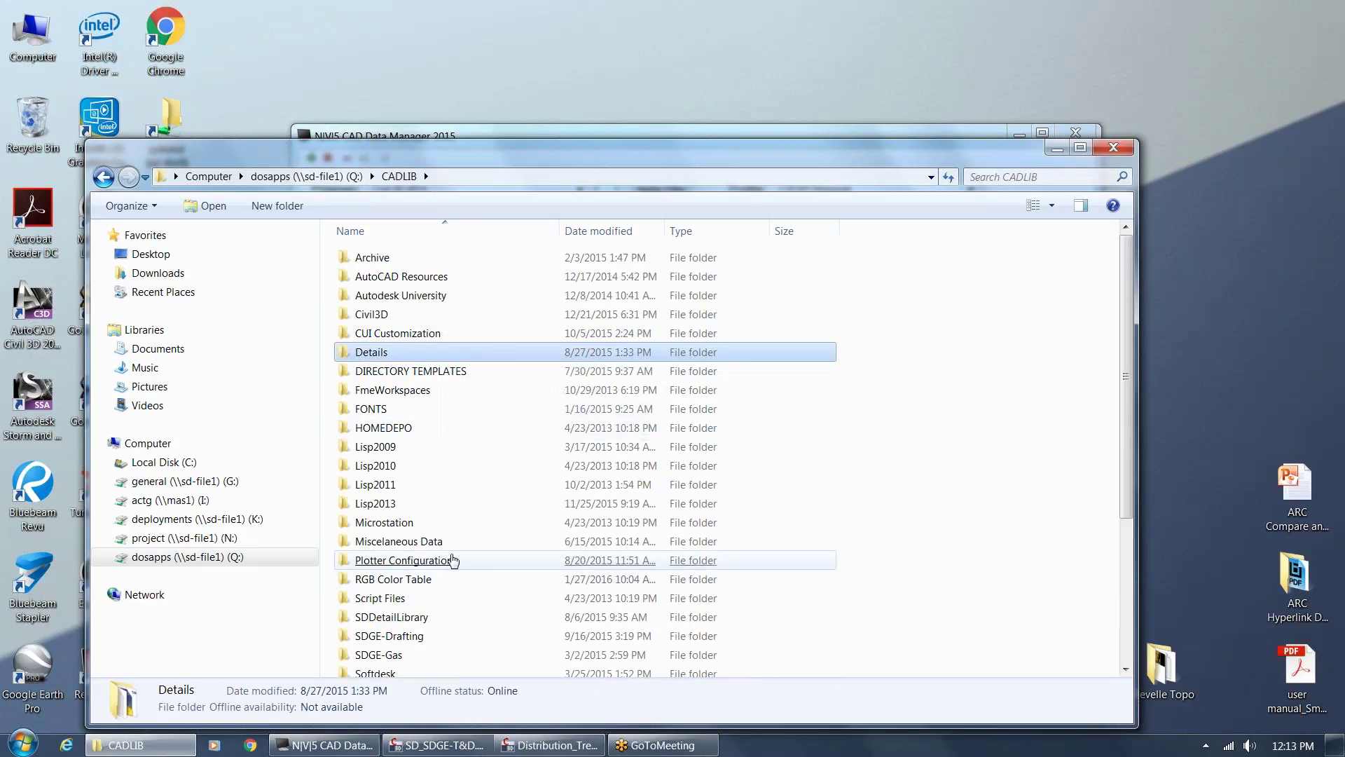
pyautogui.doubleClick(452, 561)
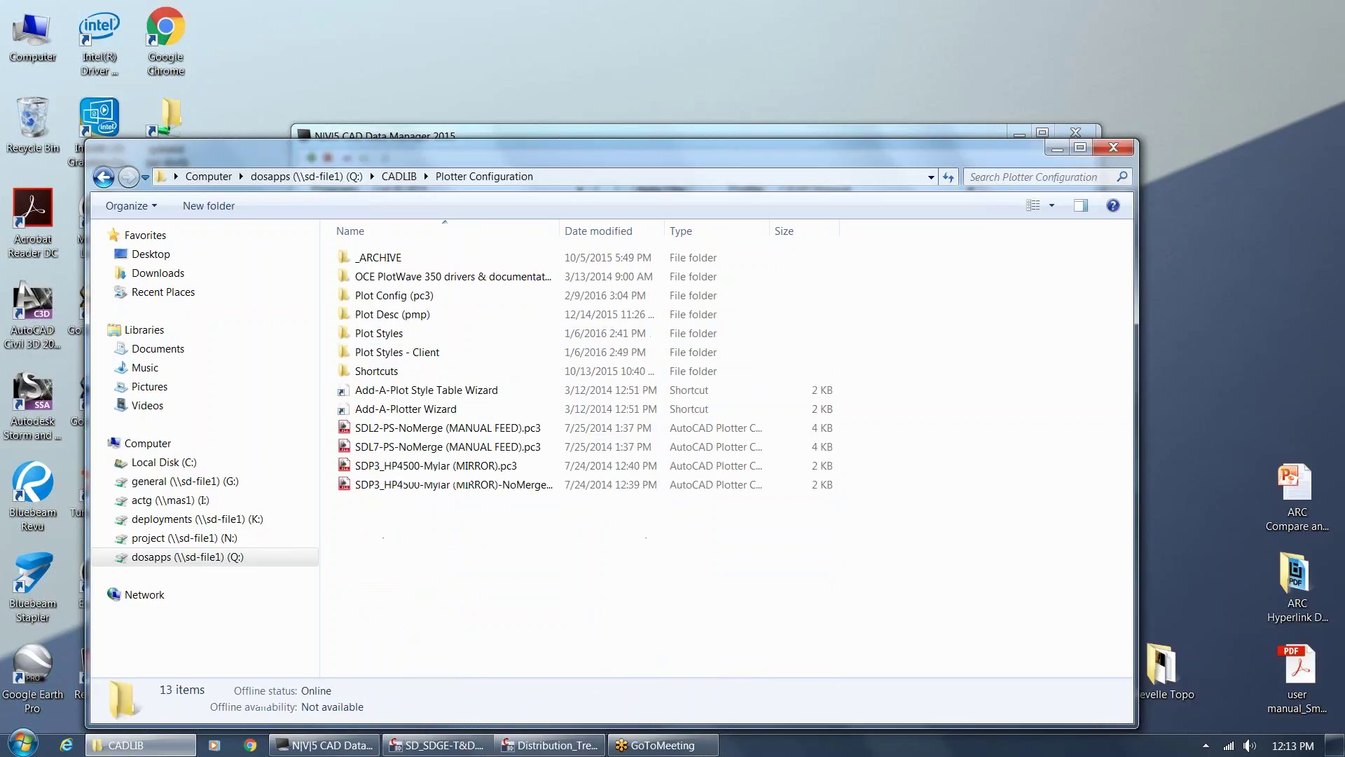
# Open Plot Styles > PDF > 11x17 and select Palette A (11x17).pdf.
pyautogui.click(381, 341)
pyautogui.doubleClick(380, 342)
pyautogui.doubleClick(384, 312)
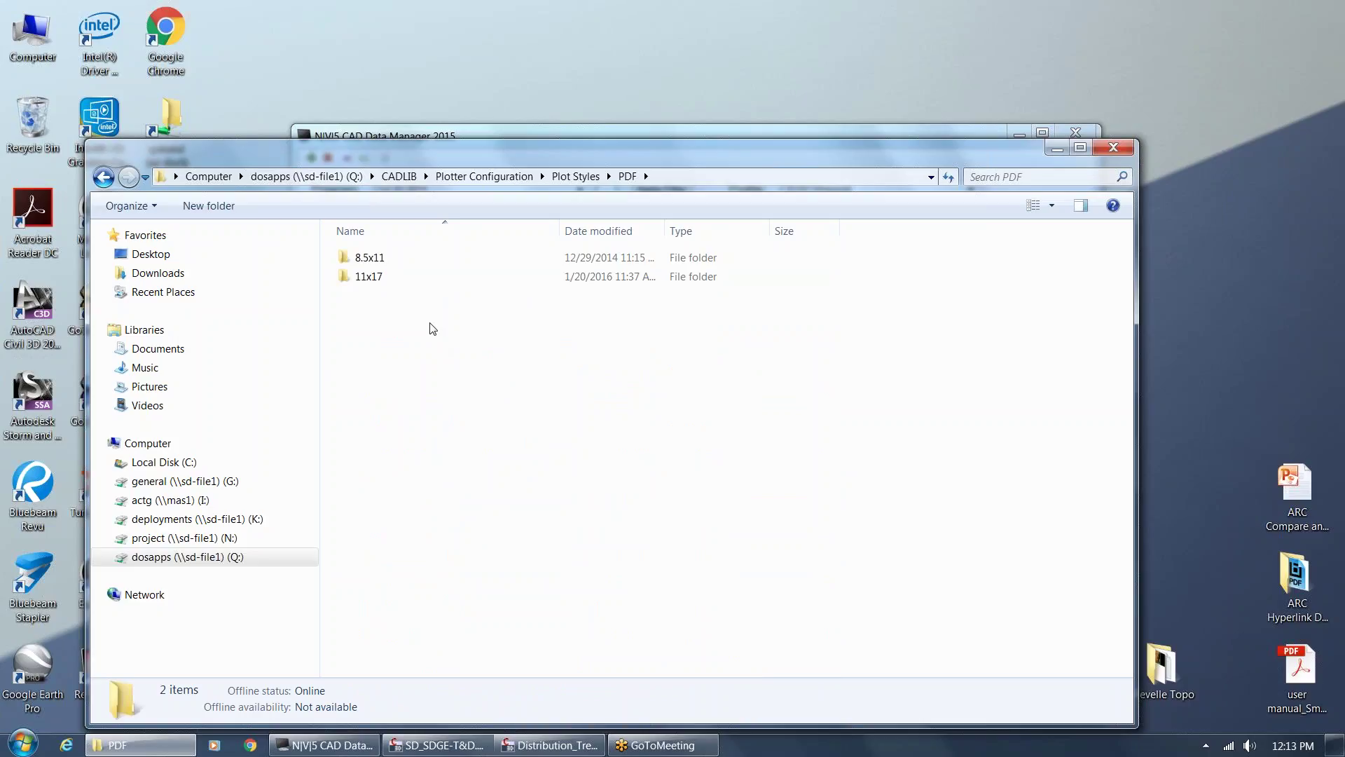
pyautogui.doubleClick(389, 277)
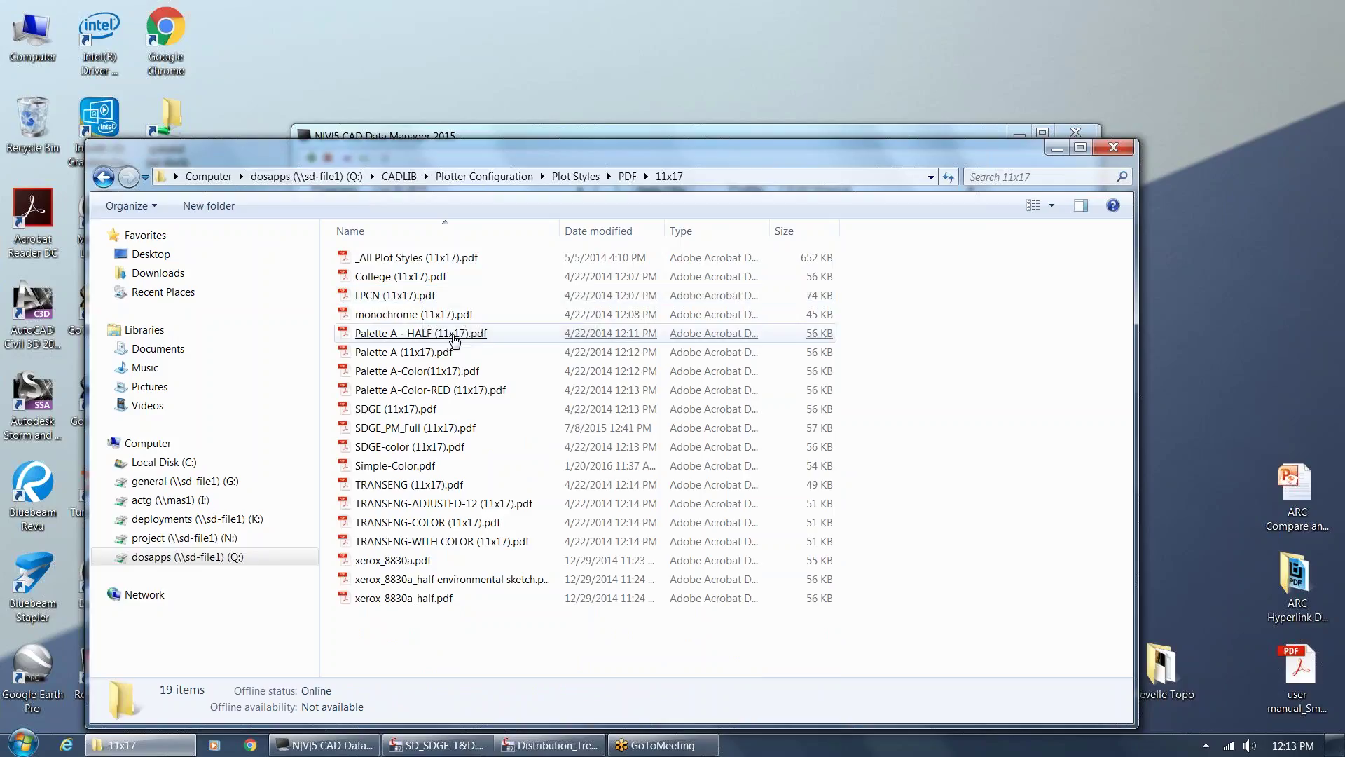
pyautogui.click(420, 353)
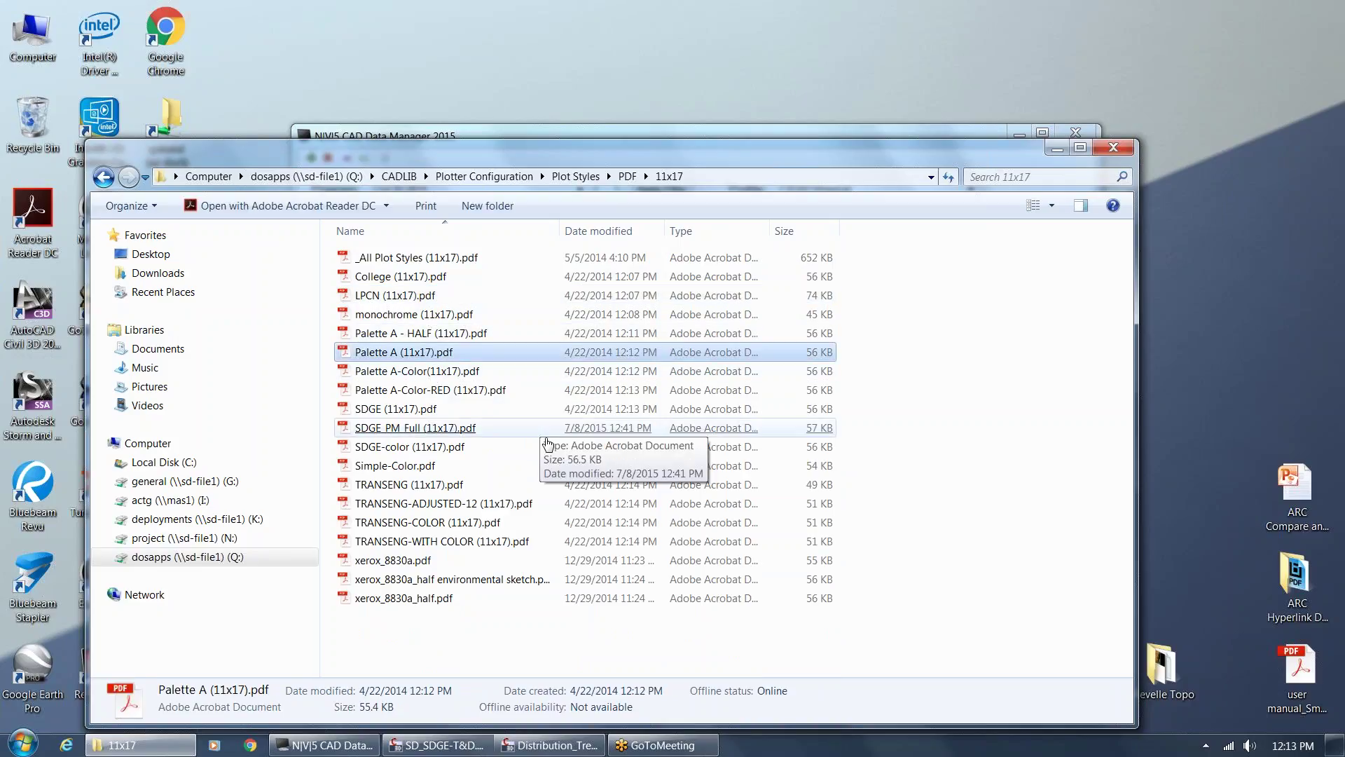
# Open Palette A (11x17).pdf in Acrobat Reader, accepting the licence and dismissing the welcome tour.
pyautogui.press('Return')
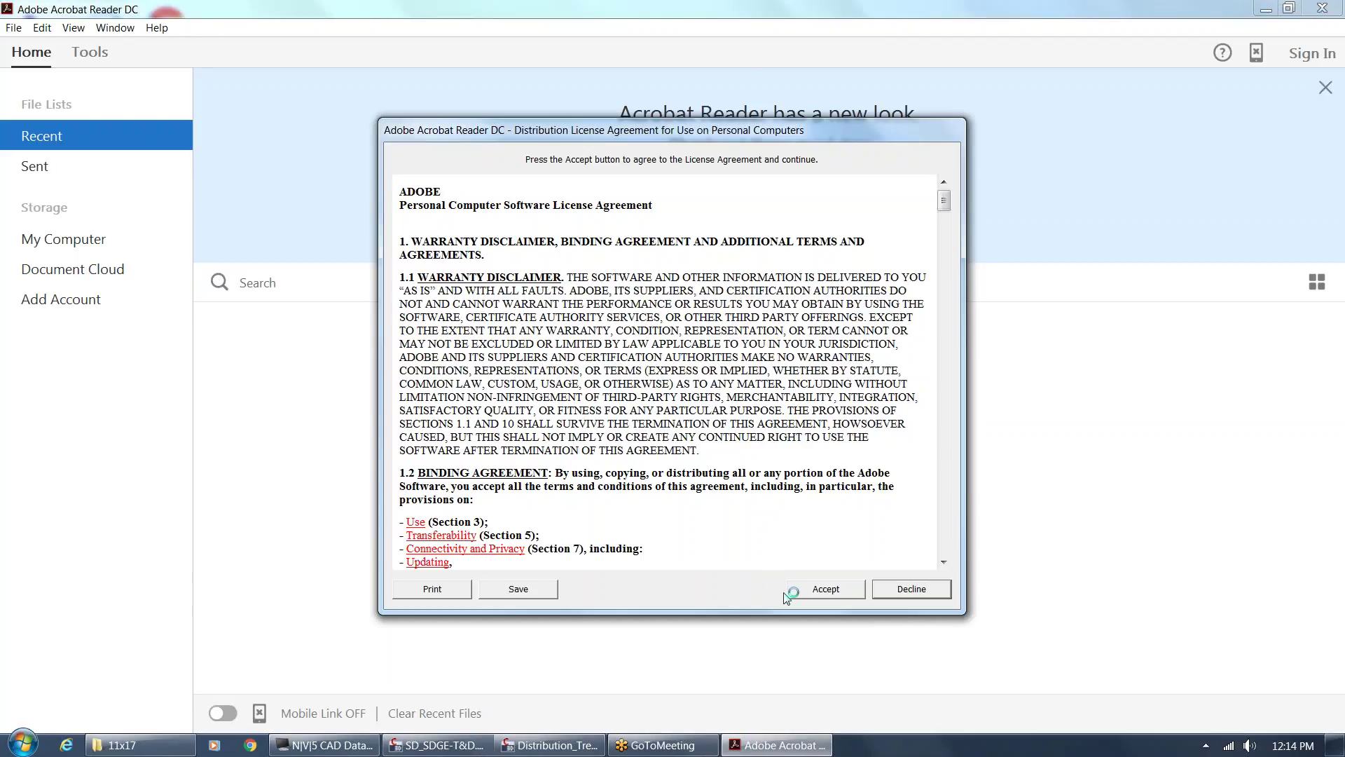
pyautogui.click(821, 590)
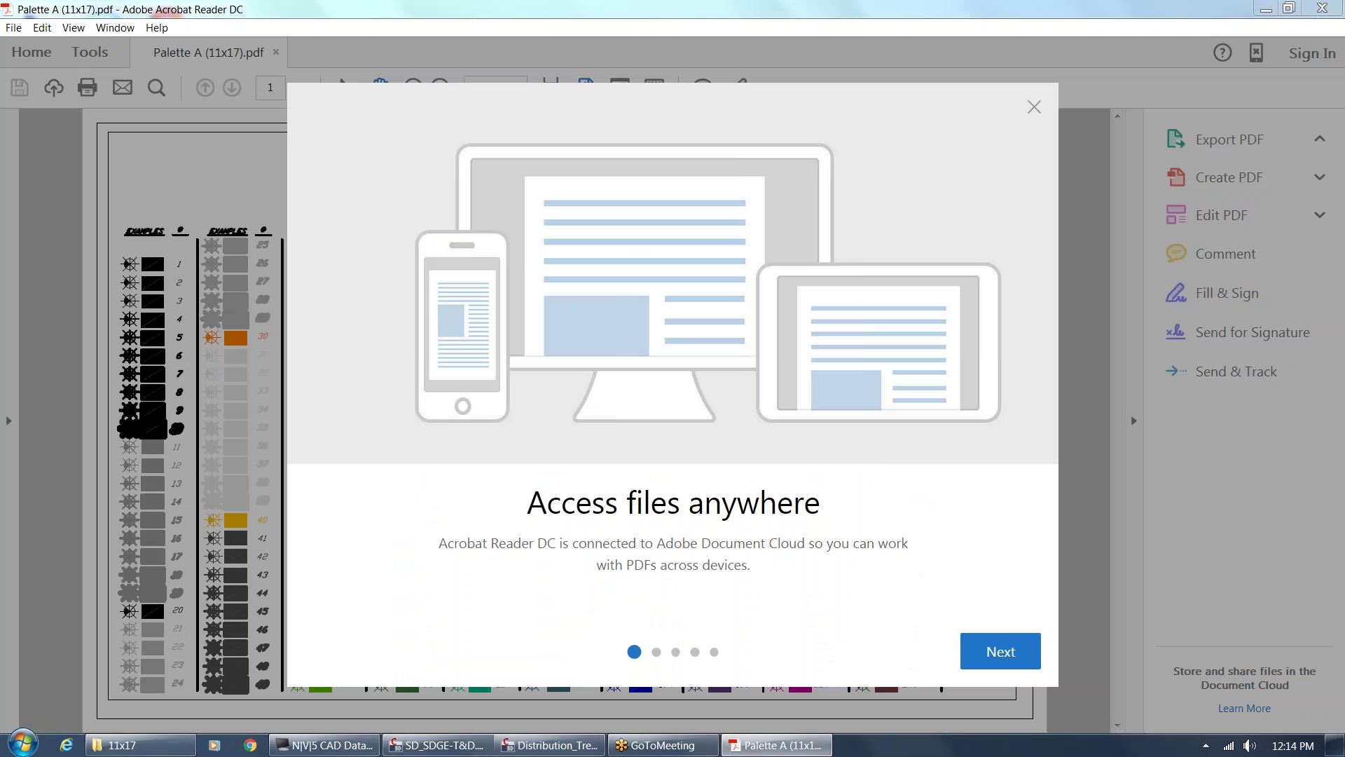
pyautogui.click(992, 653)
pyautogui.click(1034, 107)
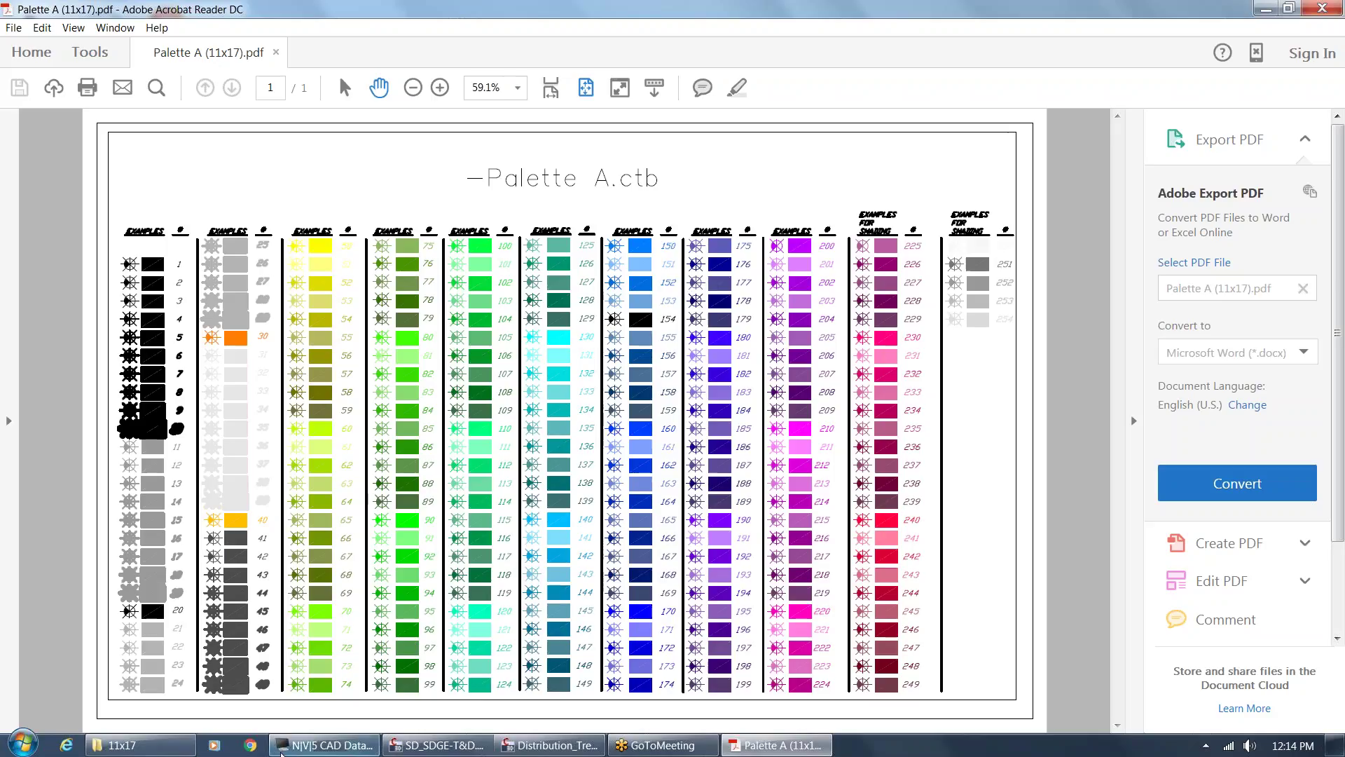
pyautogui.click(140, 745)
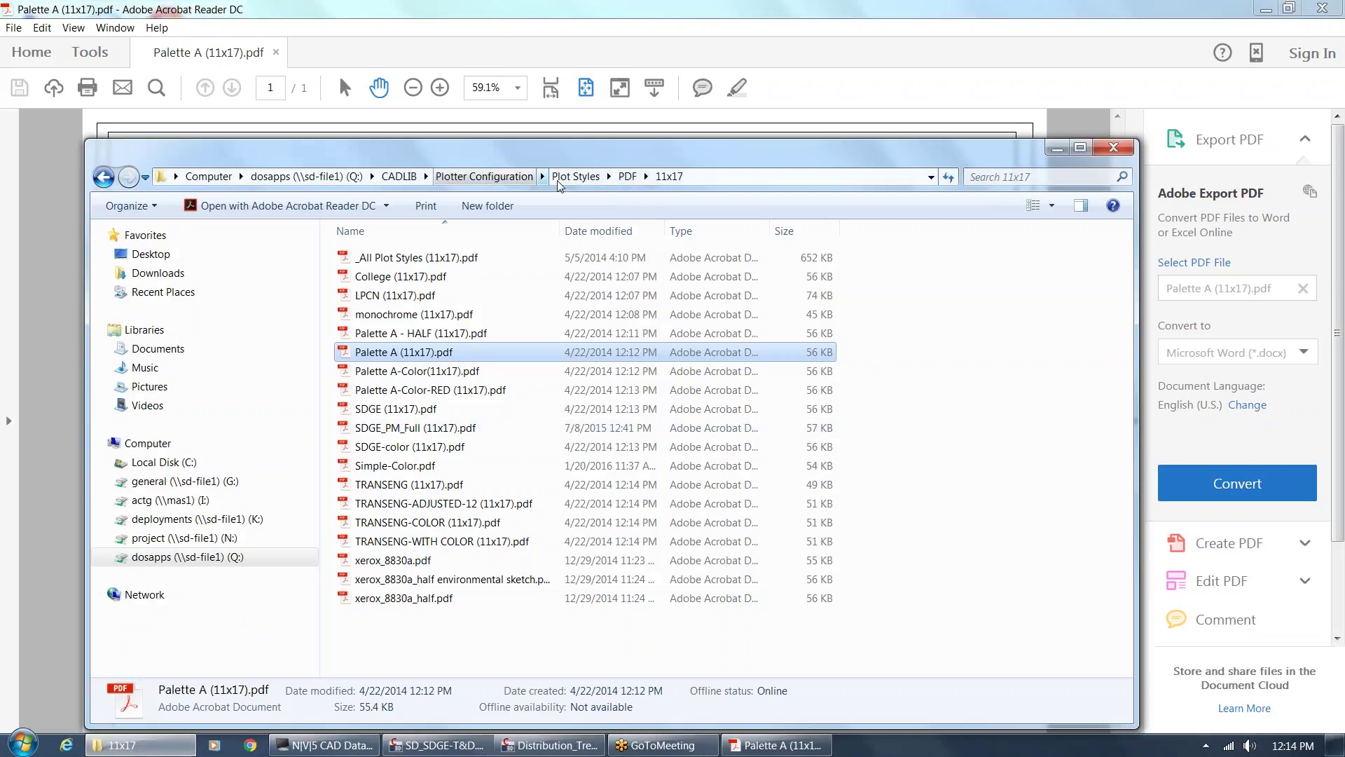
# Open Palette A (8.5x11).pdf from the PDF > 8.5x11 folder and fit the whole page.
pyautogui.click(627, 175)
pyautogui.doubleClick(374, 260)
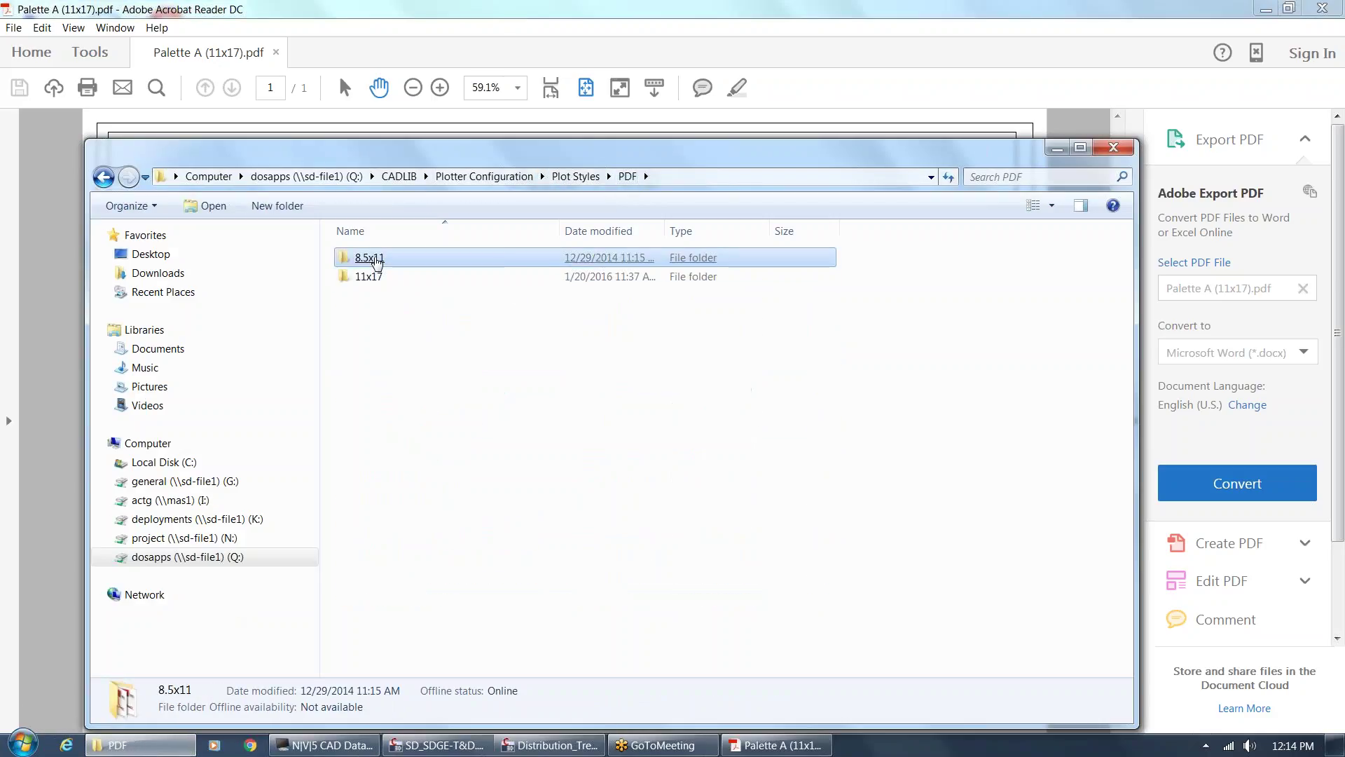
pyautogui.click(430, 352)
pyautogui.doubleClick(430, 352)
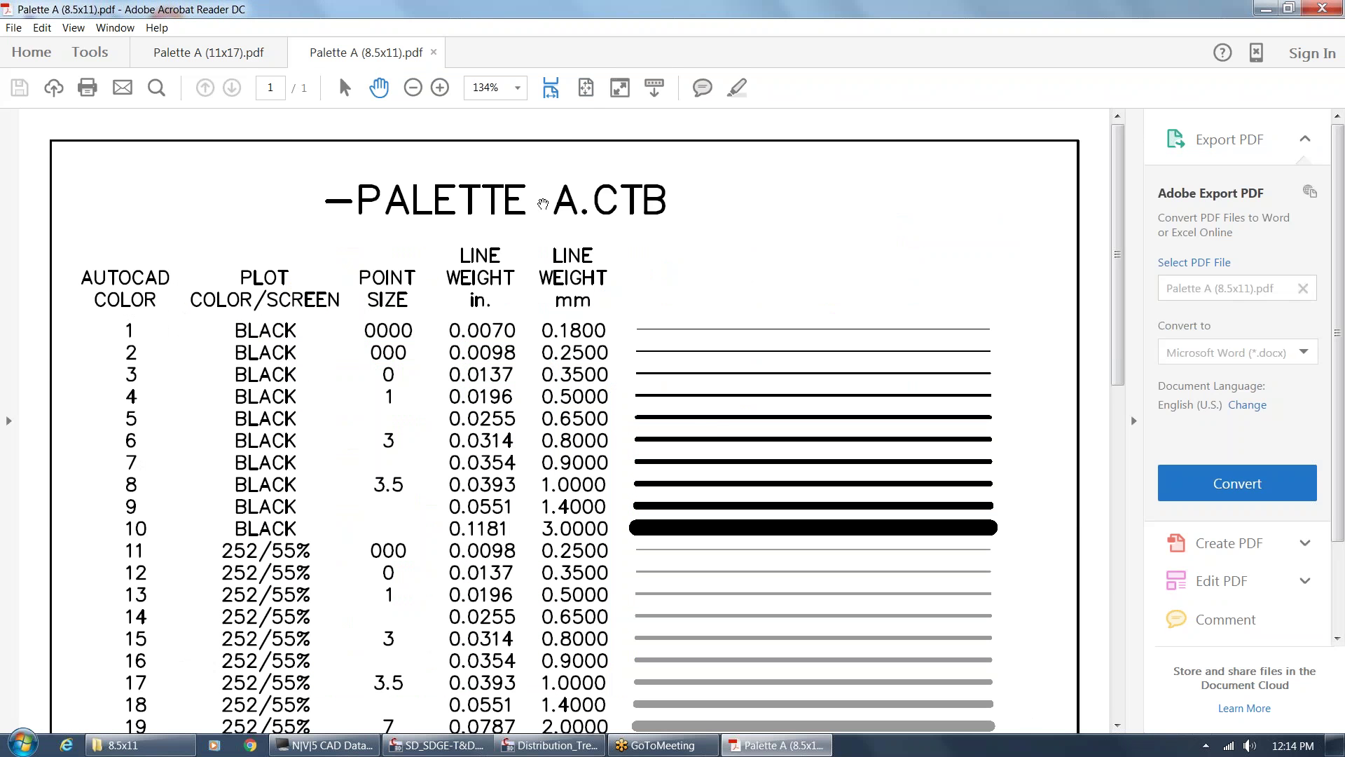
pyautogui.click(584, 89)
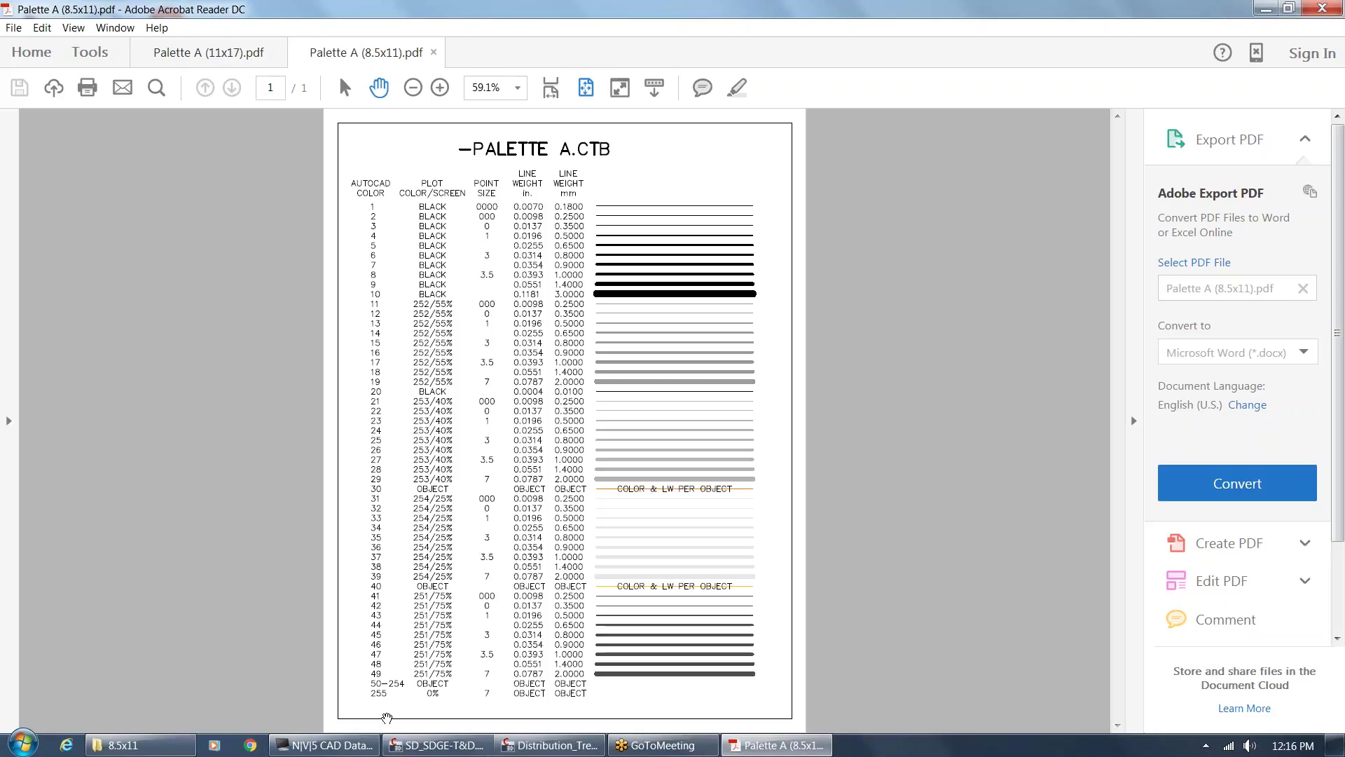
pyautogui.click(324, 744)
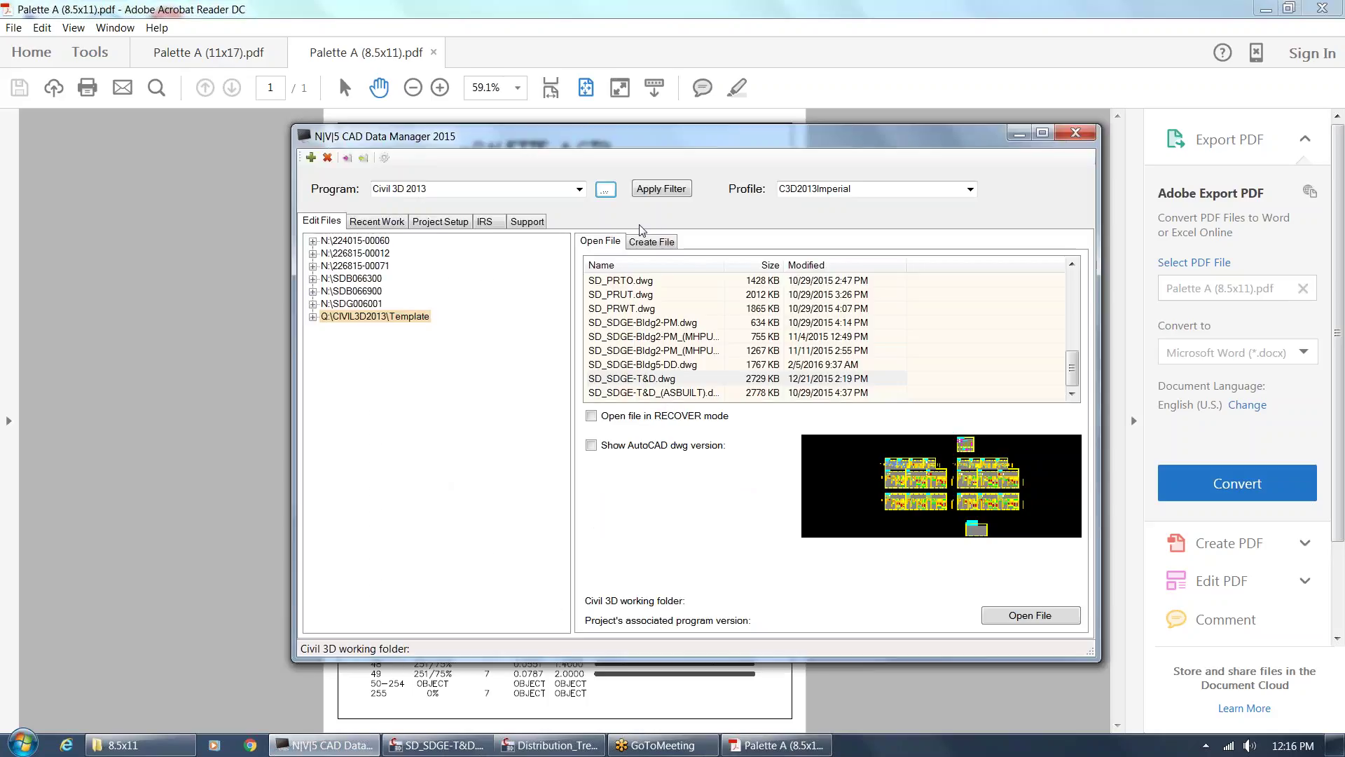
# Switch CAD Data Manager to Create File for a new drawing from a template.
pyautogui.click(657, 242)
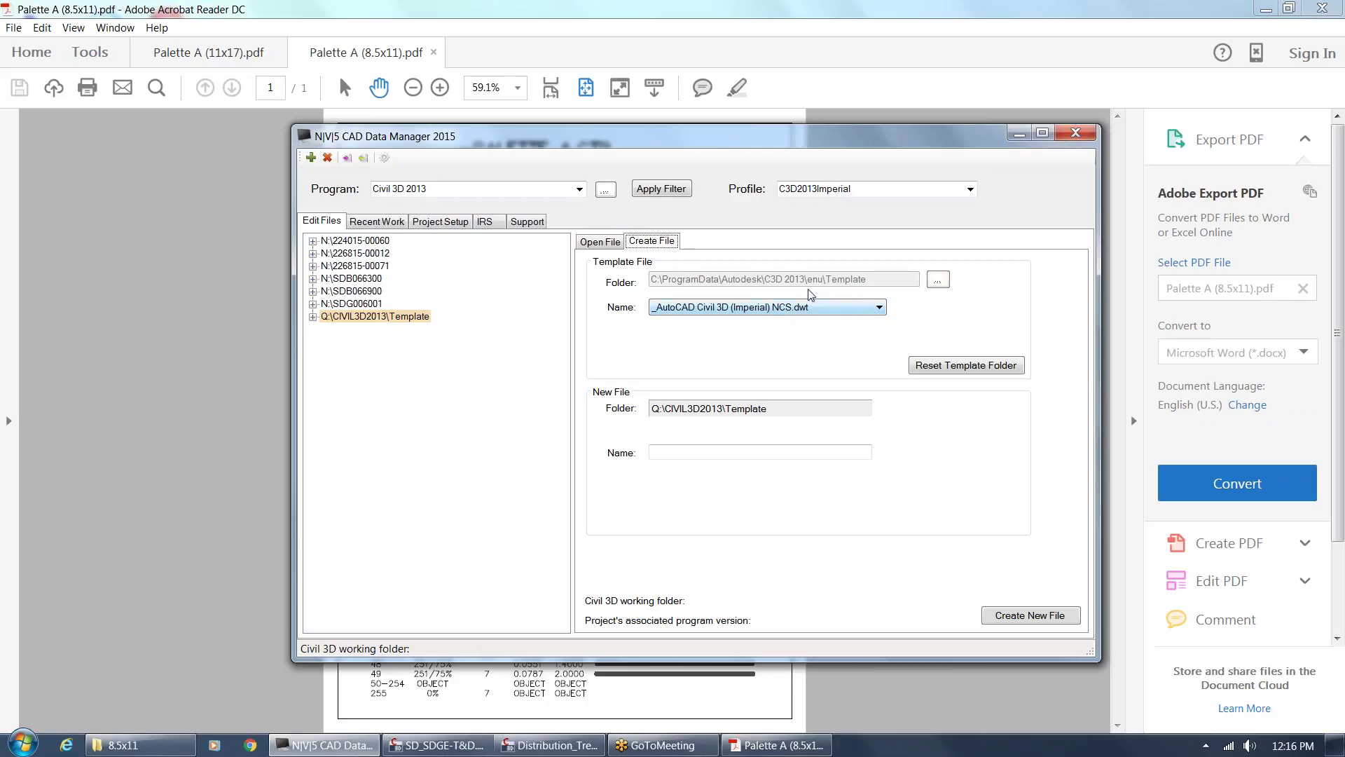
# Set the new file's template to SD_EXTO-FTO.dwt and bring SD_SDGE-T&D.dwg forward in Civil 3D.
pyautogui.click(682, 279)
pyautogui.click(877, 306)
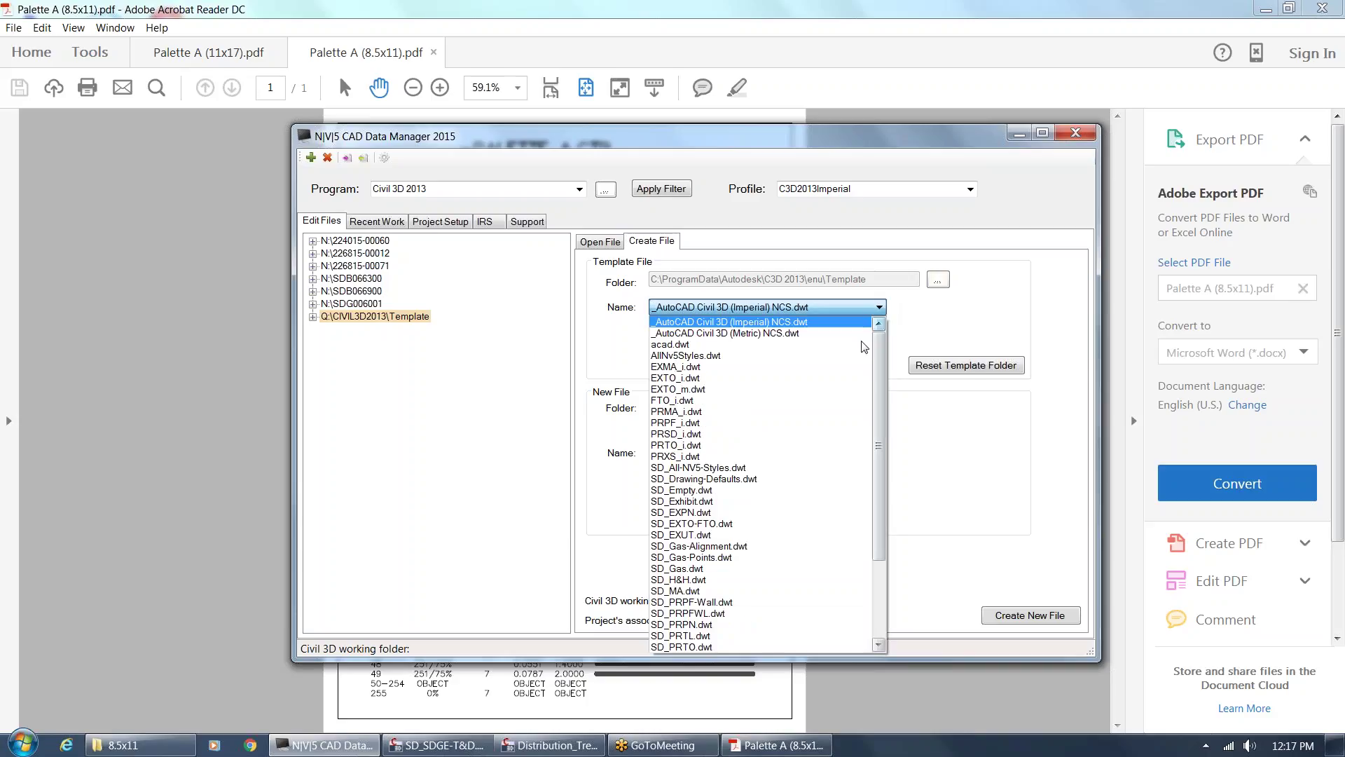
pyautogui.click(815, 524)
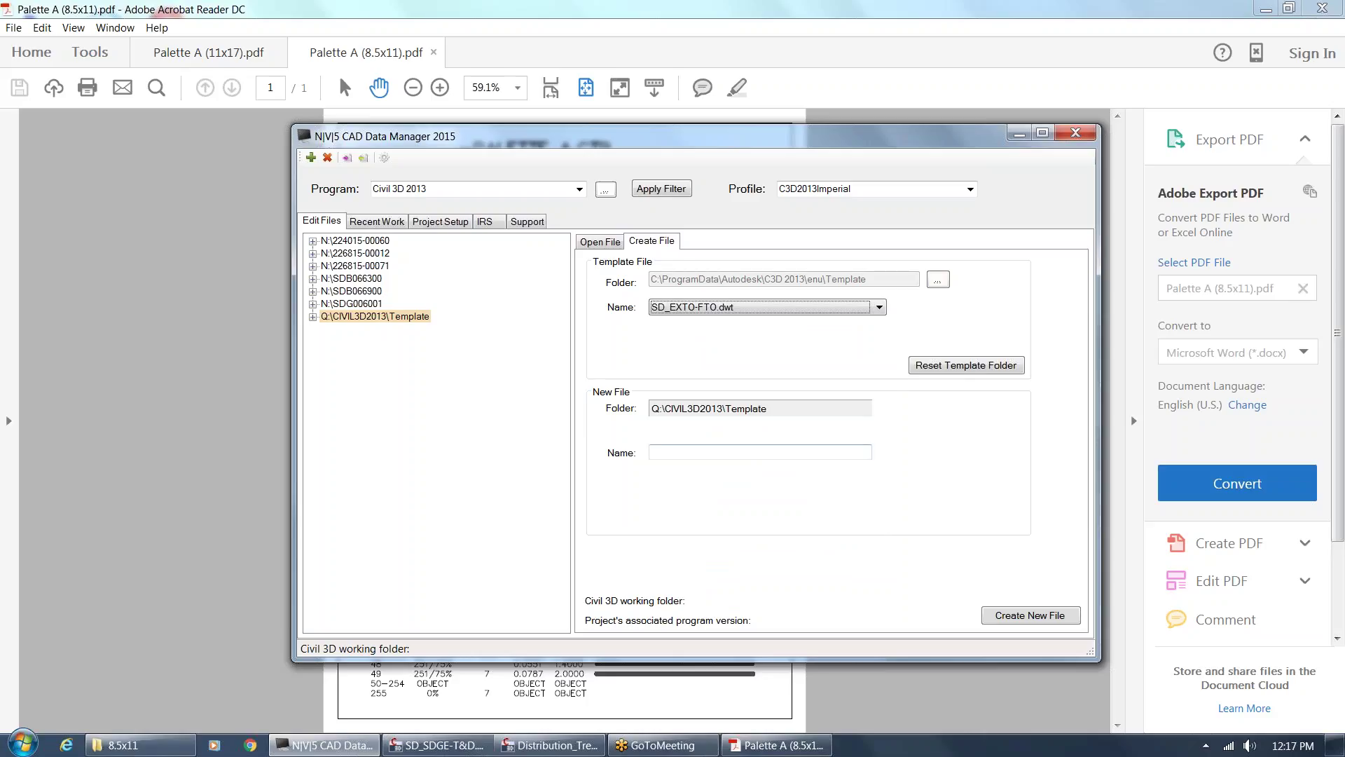
pyautogui.click(436, 745)
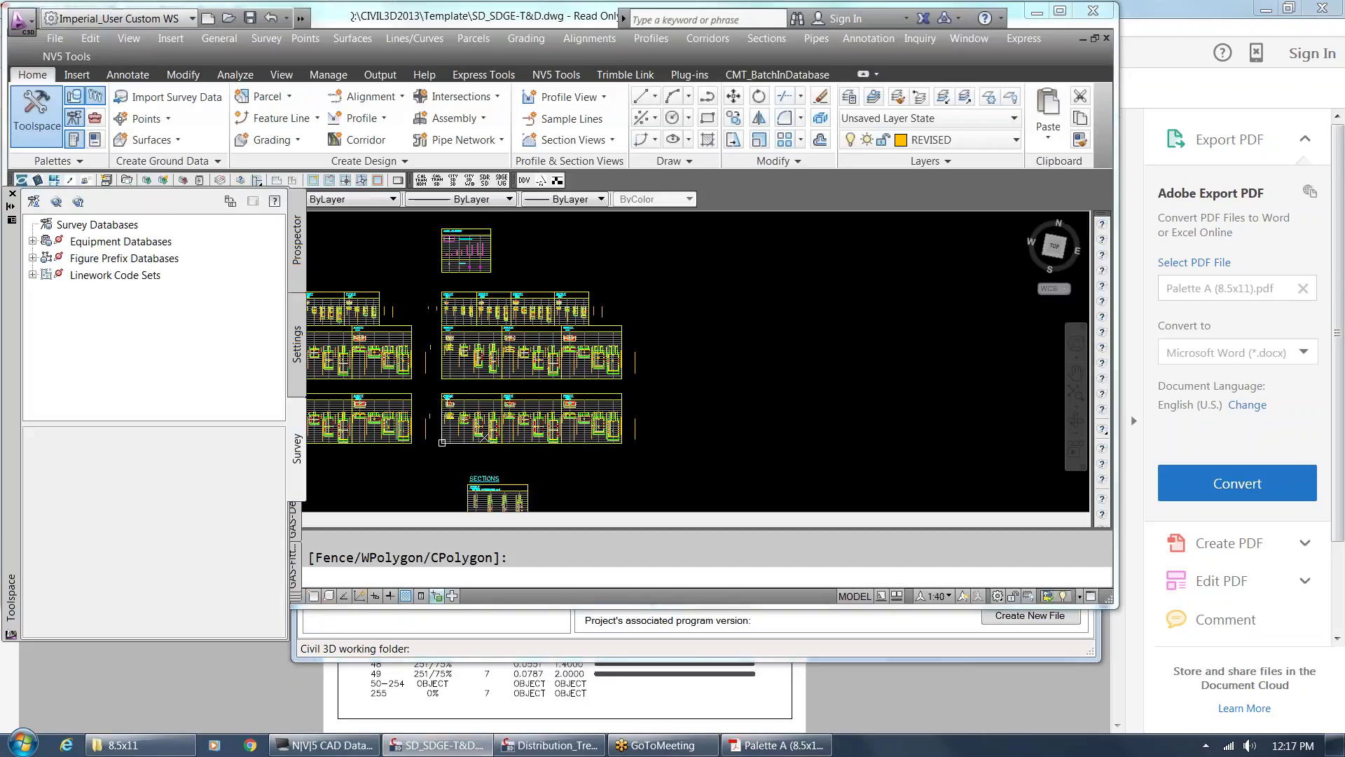
# Maximize Civil 3D and choose Edit Network on PREC under Prospector's Pipe Networks > Networks.
pyautogui.doubleClick(444, 20)
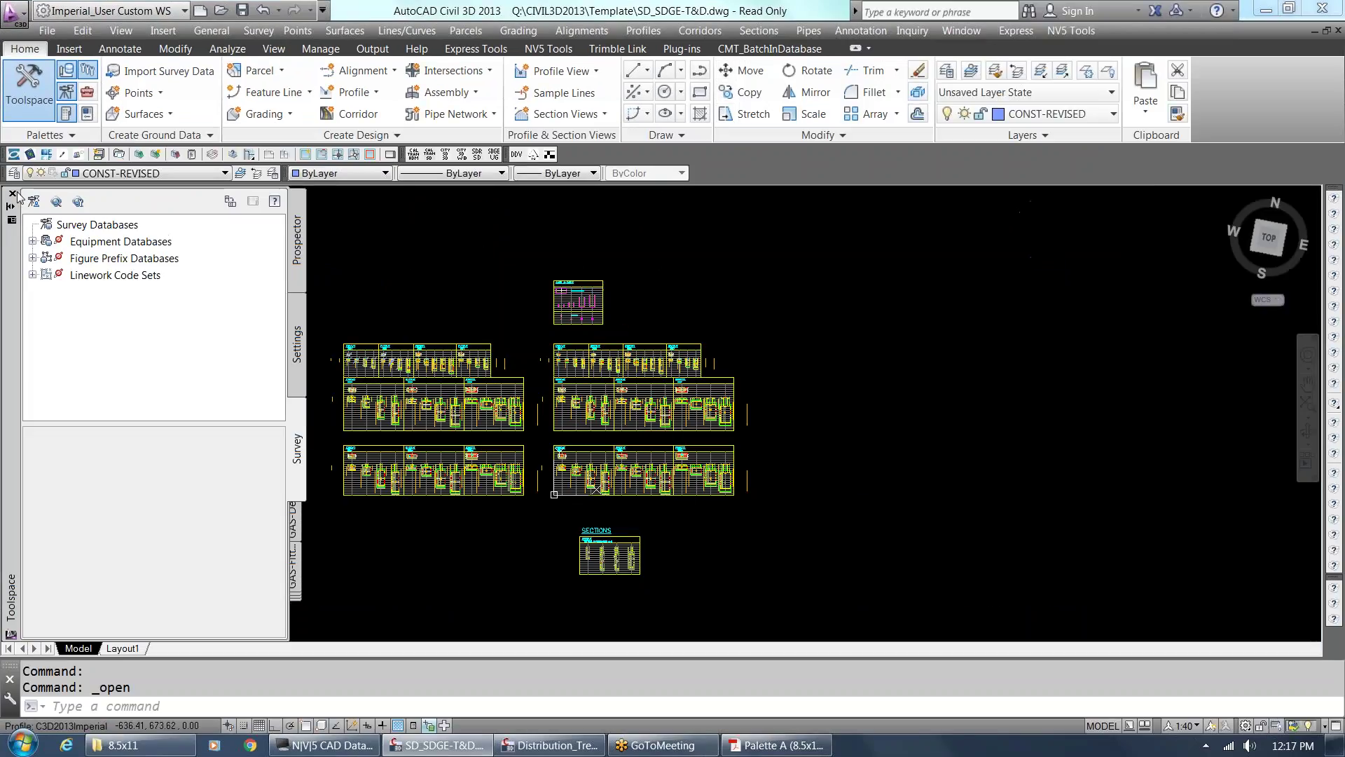
pyautogui.click(40, 88)
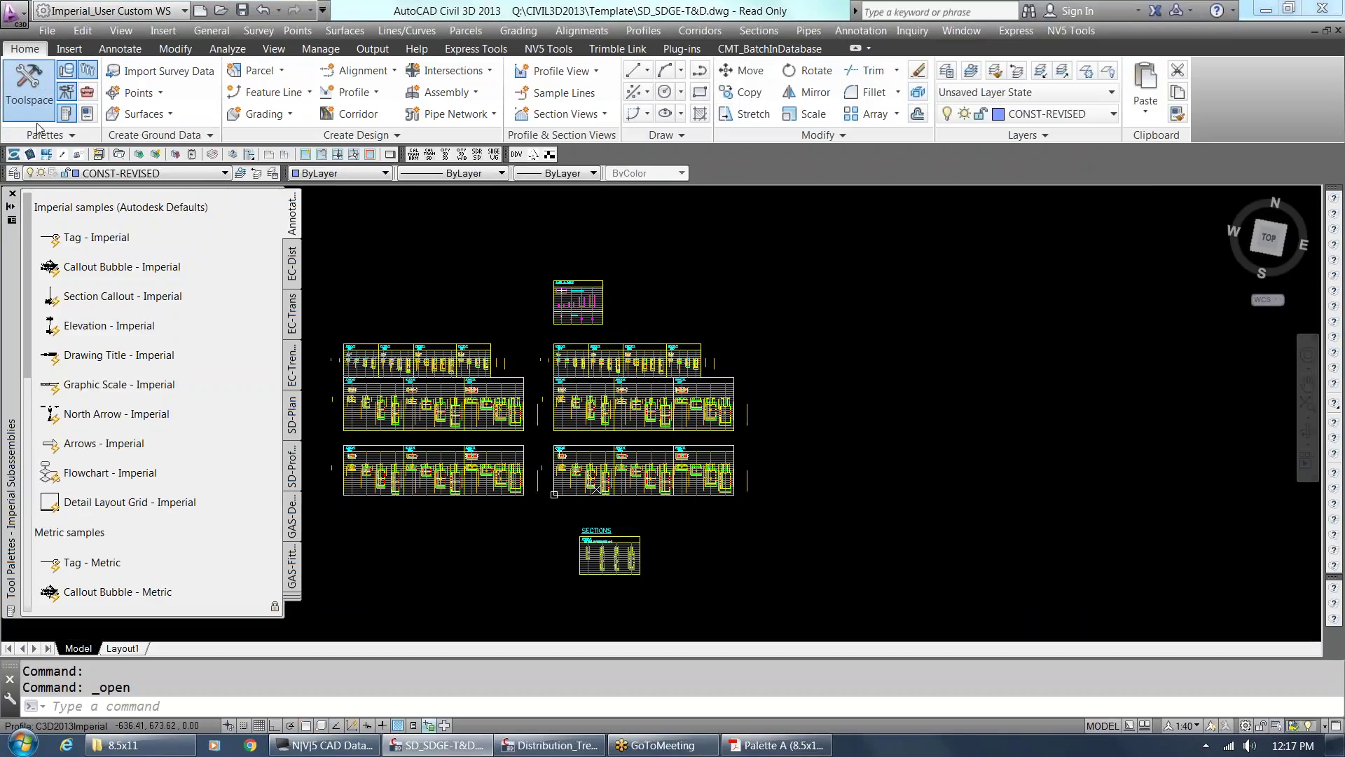
pyautogui.click(25, 74)
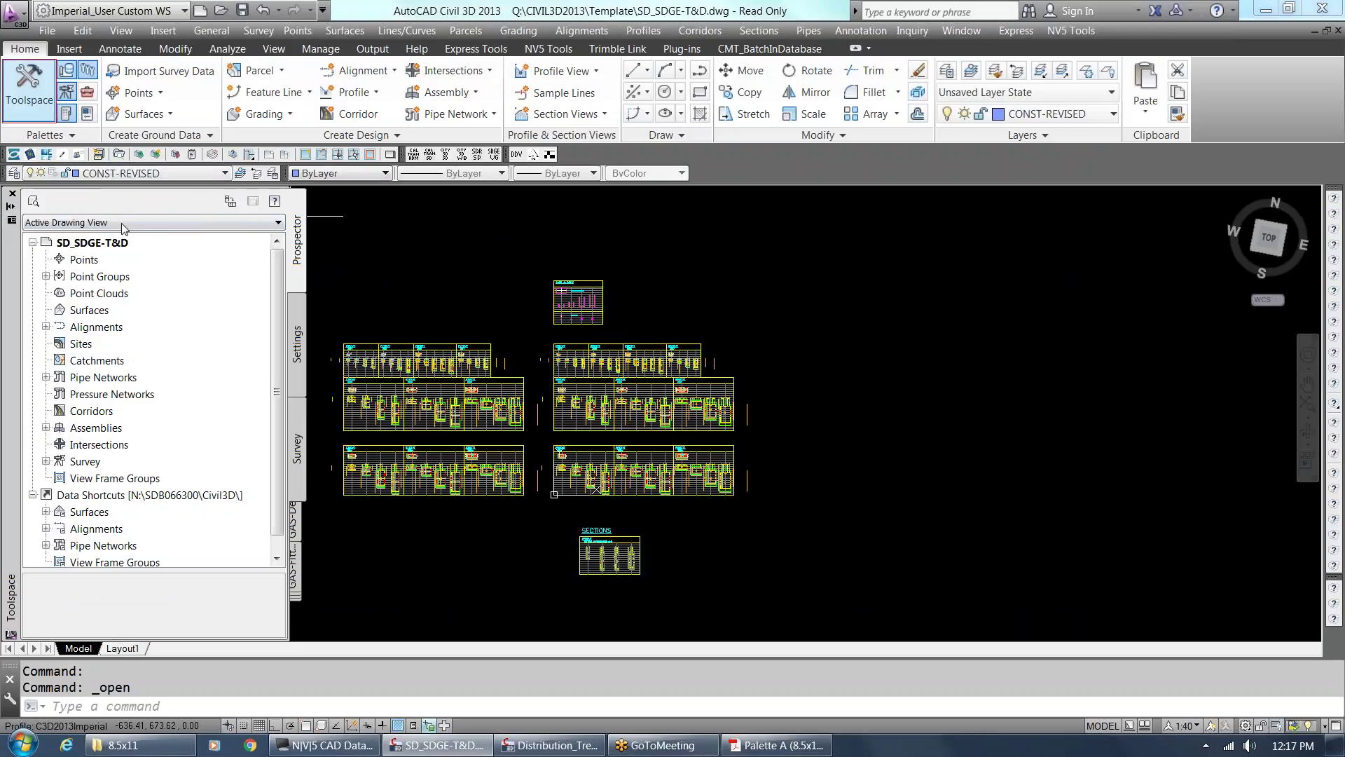
pyautogui.click(201, 366)
pyautogui.doubleClick(120, 377)
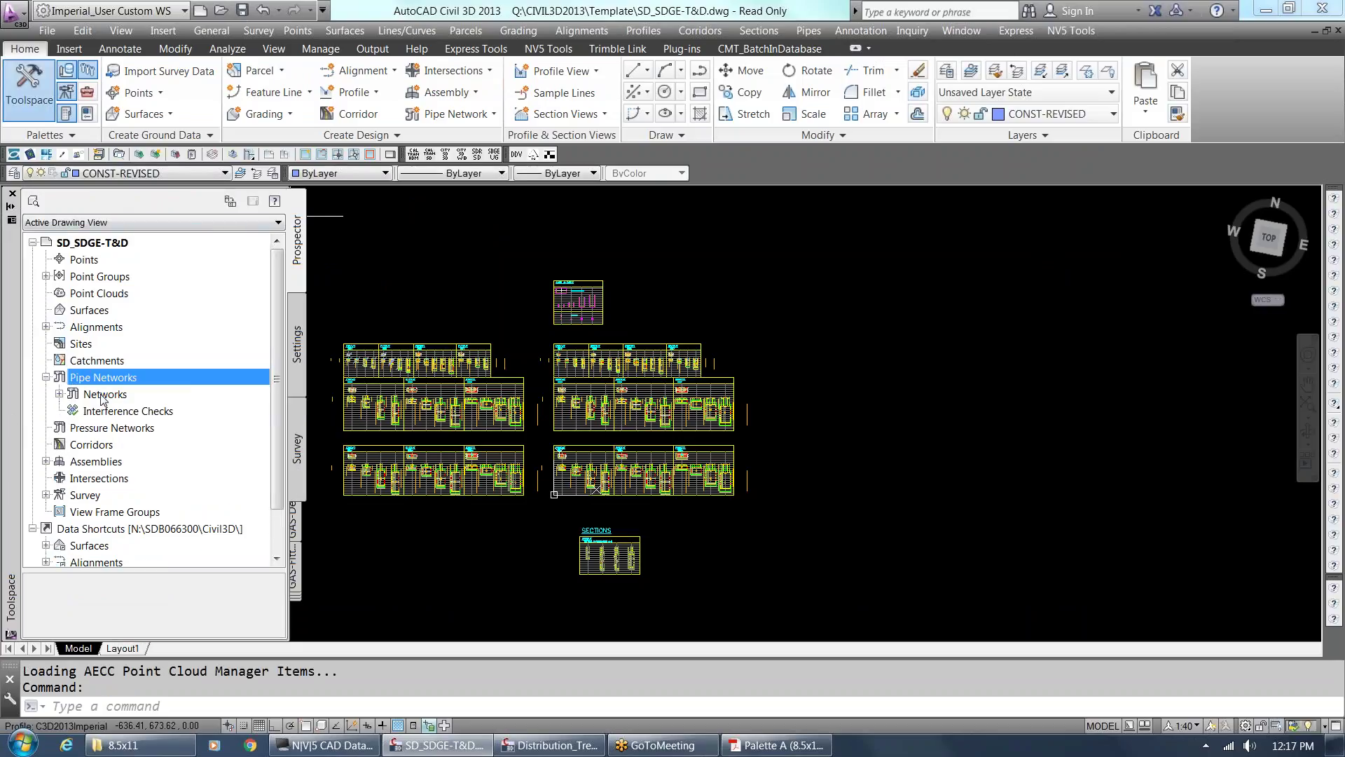
pyautogui.click(105, 410)
pyautogui.rightClick(112, 413)
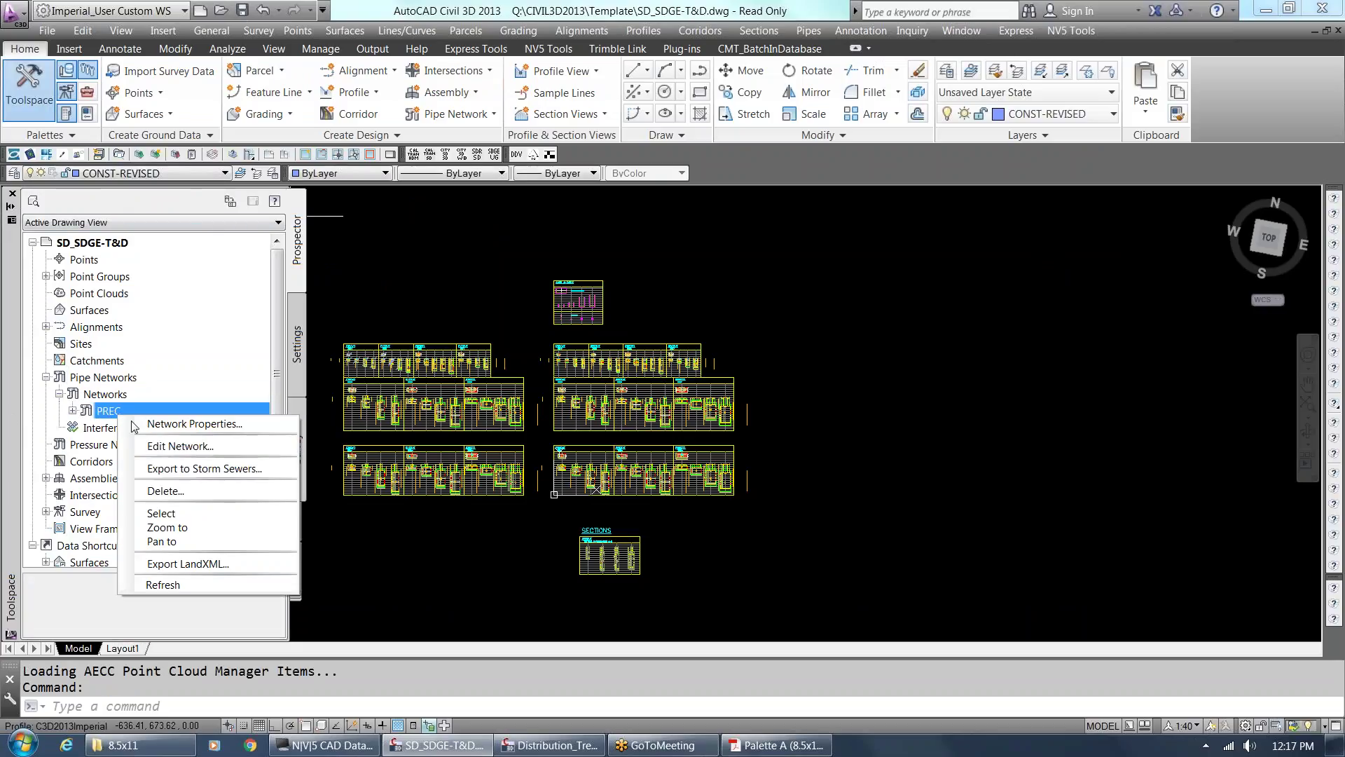
pyautogui.click(180, 447)
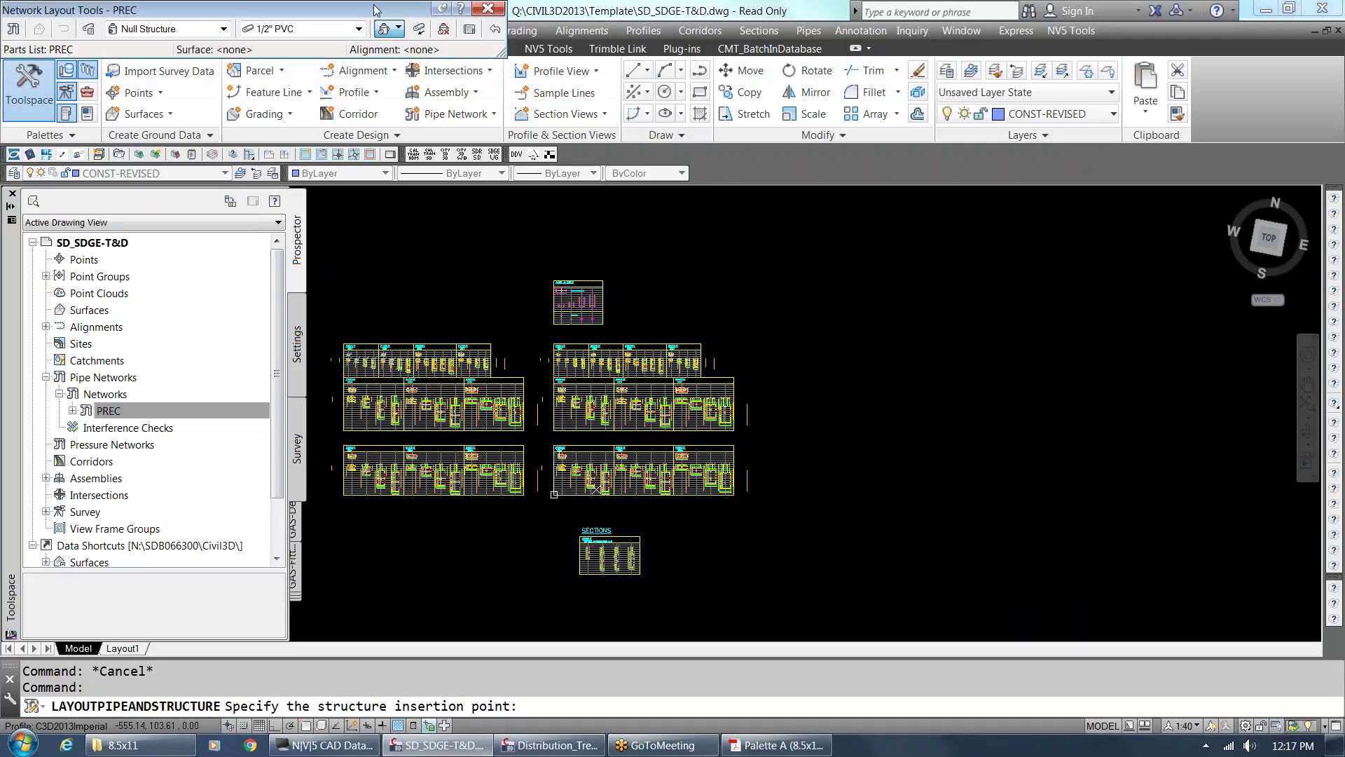
# Drag the Network Layout Tools - PREC toolbar into the middle of the drawing area.
pyautogui.moveTo(376, 9); pyautogui.dragTo(911, 259)
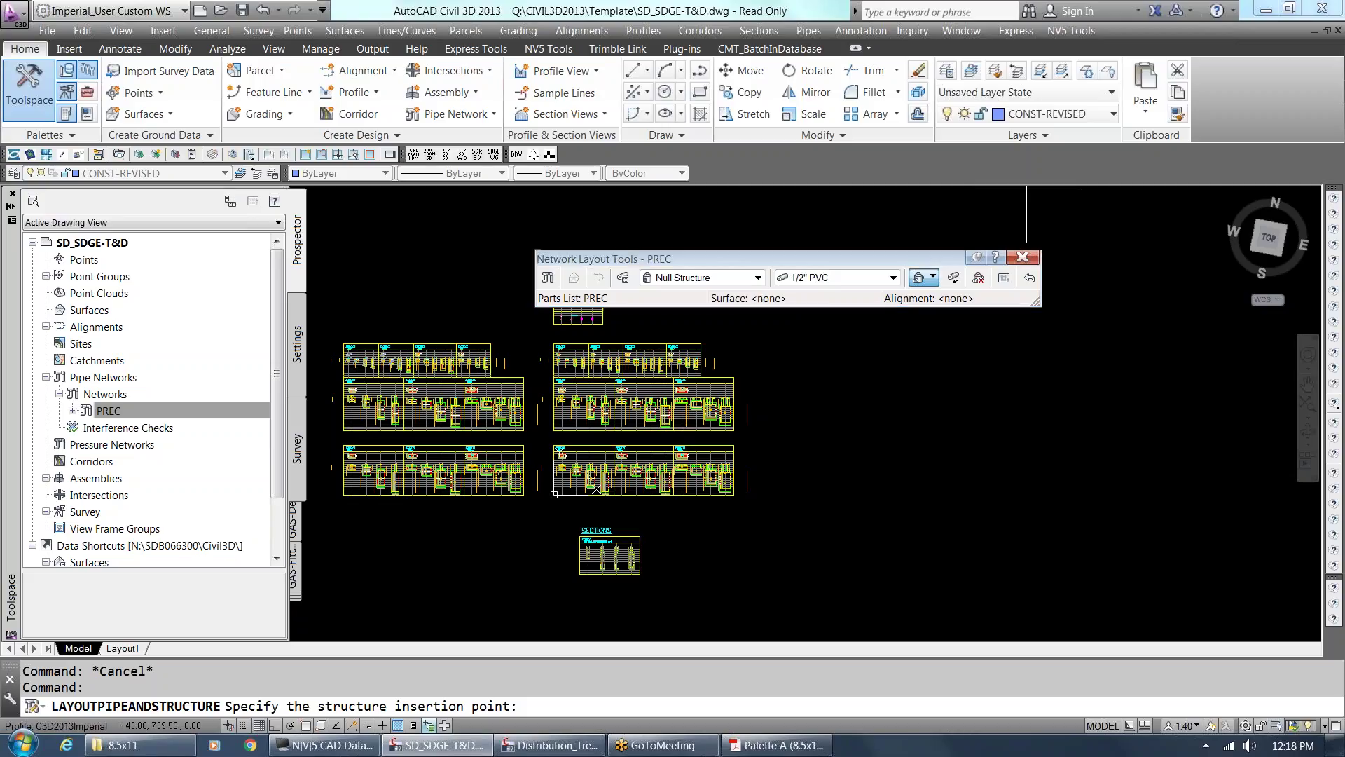
# In Toolspace Settings, open the EXWT parts list under Pipe Network > Parts Lists with Edit.
pyautogui.click(297, 343)
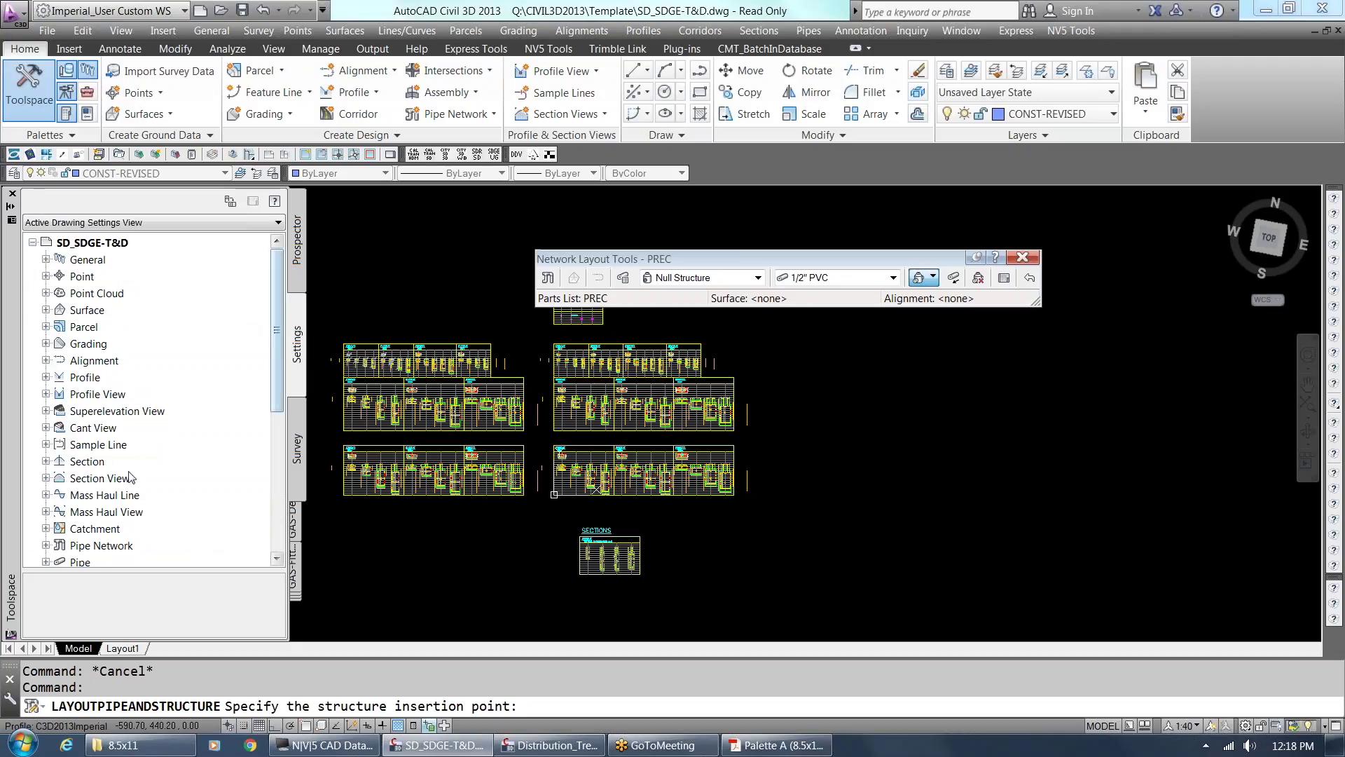
pyautogui.doubleClick(101, 545)
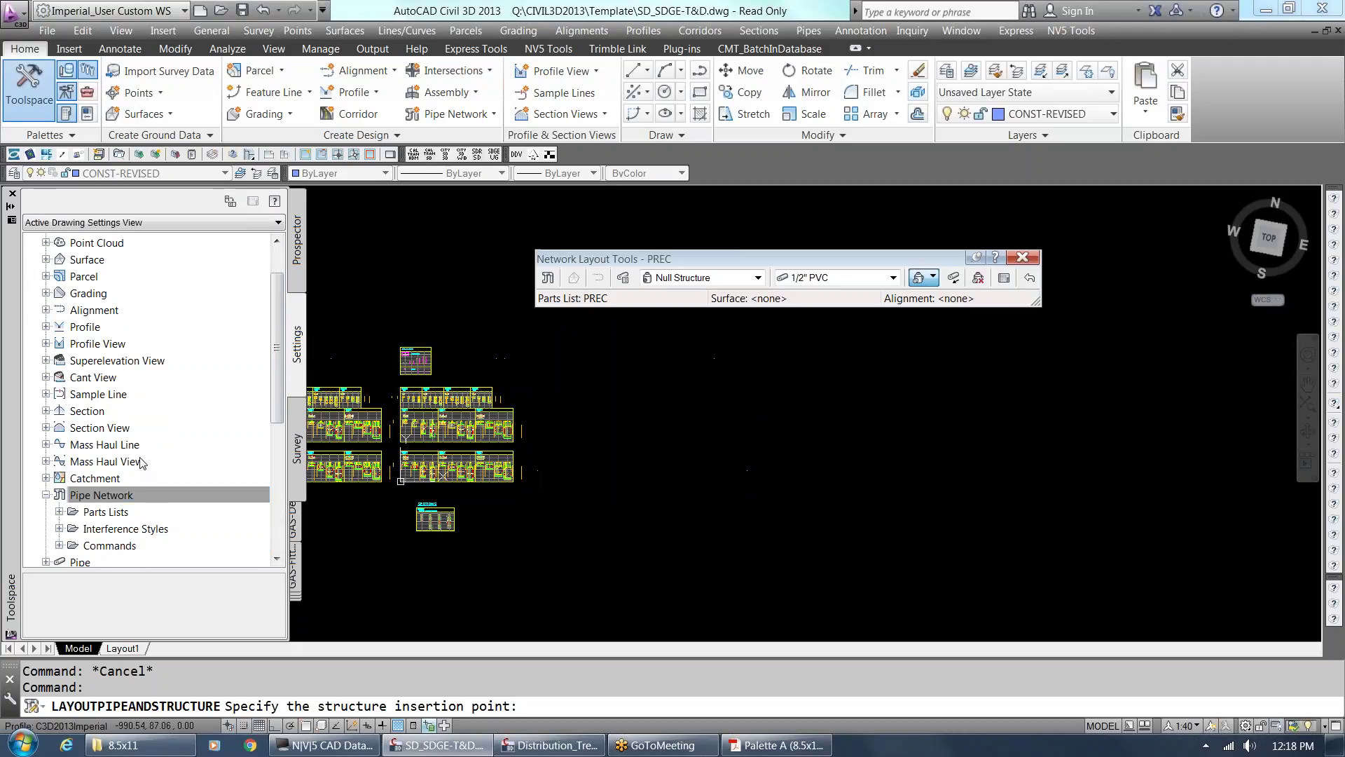
pyautogui.doubleClick(115, 512)
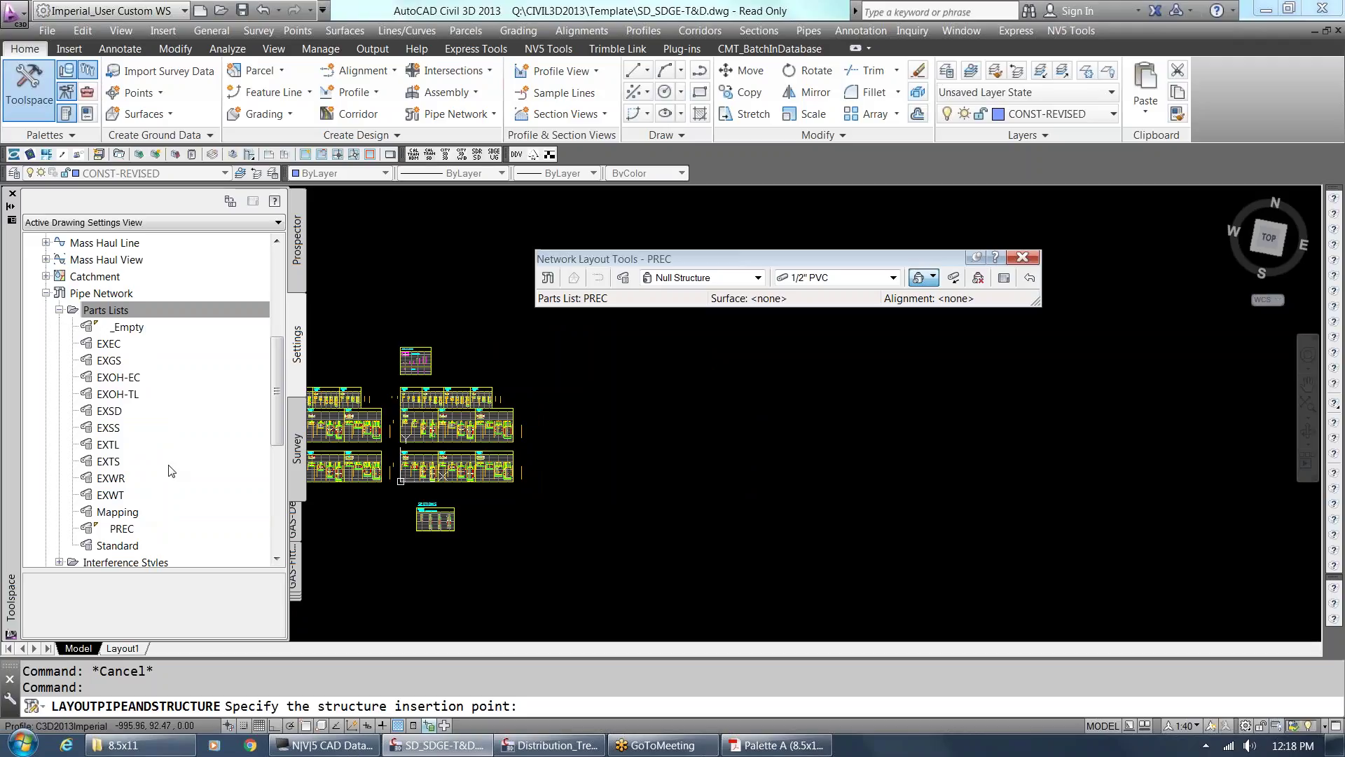
pyautogui.click(127, 496)
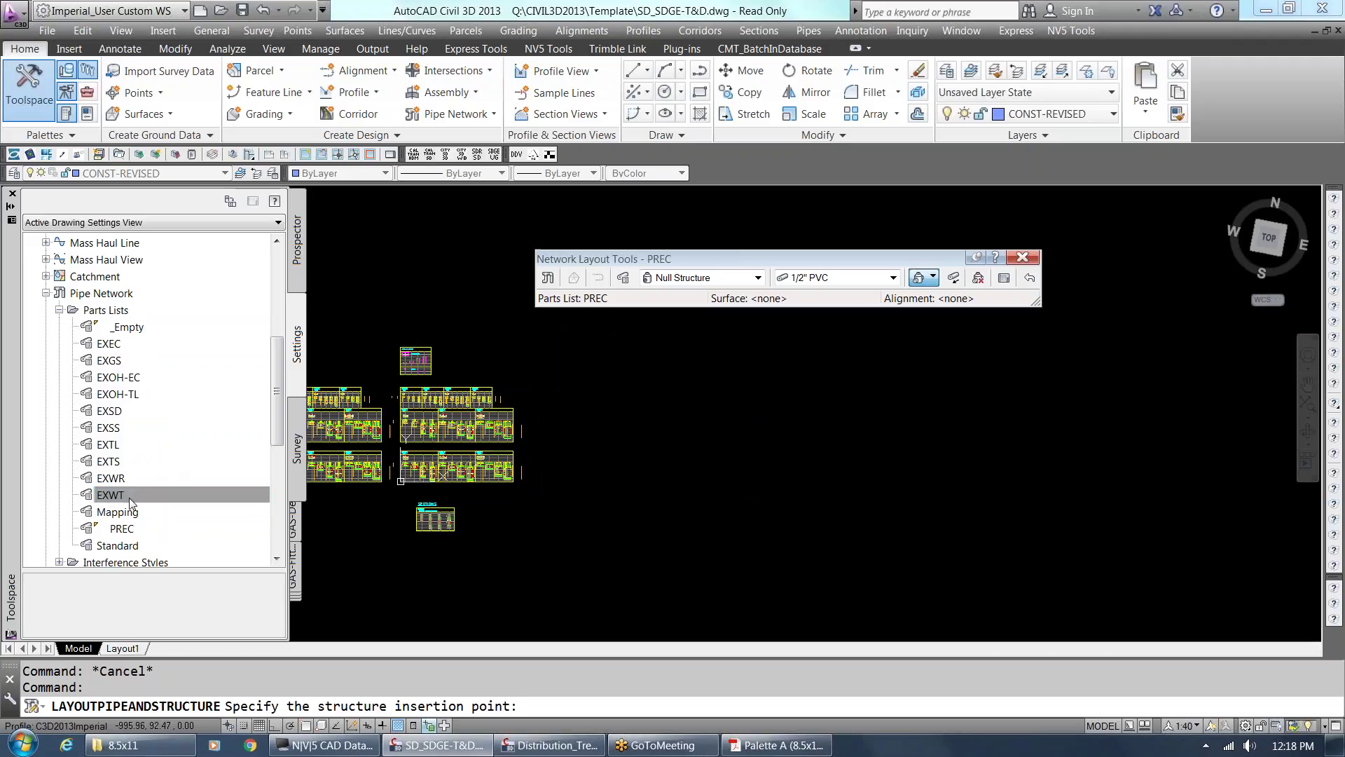
pyautogui.rightClick(143, 494)
pyautogui.click(192, 500)
# Expand EXWT's pipe families on the Pipes tab and briefly view the Concrete Pipe sizes.
pyautogui.click(328, 200)
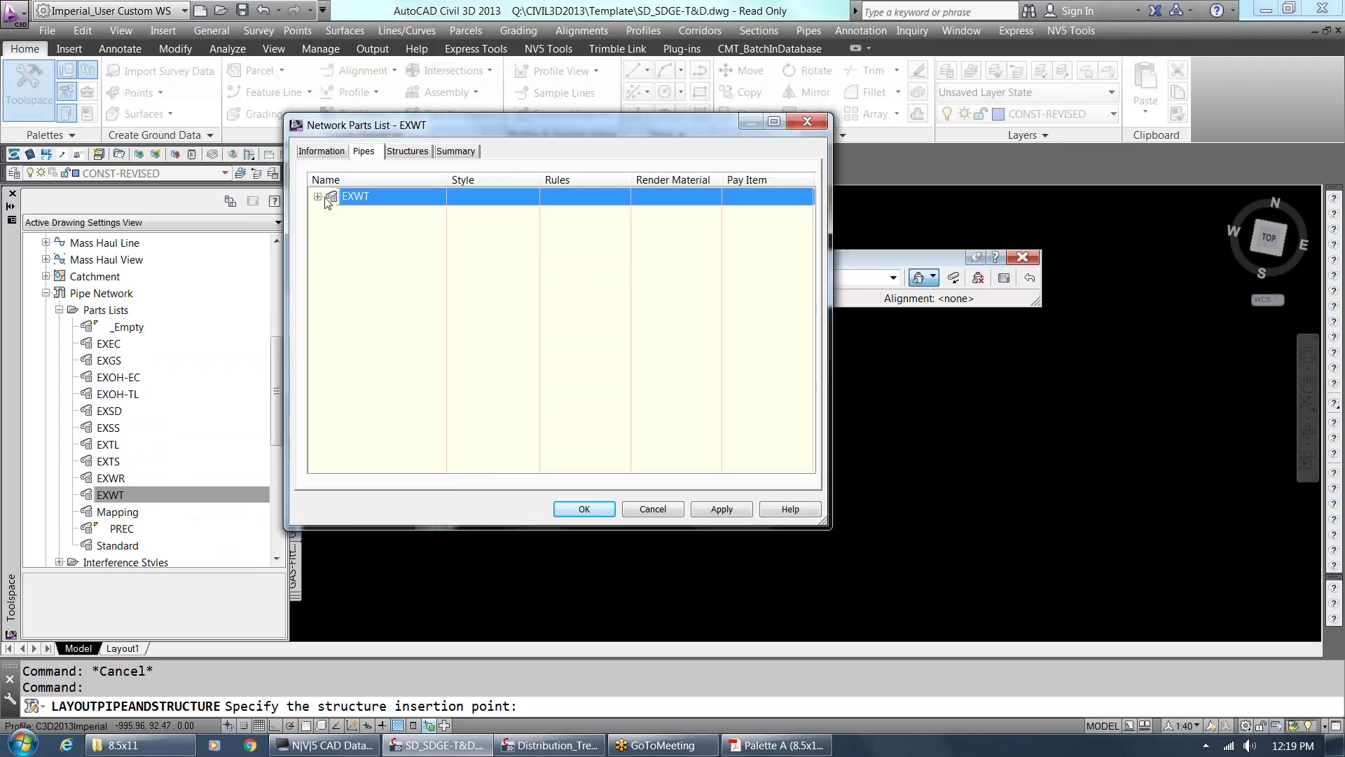
pyautogui.click(317, 197)
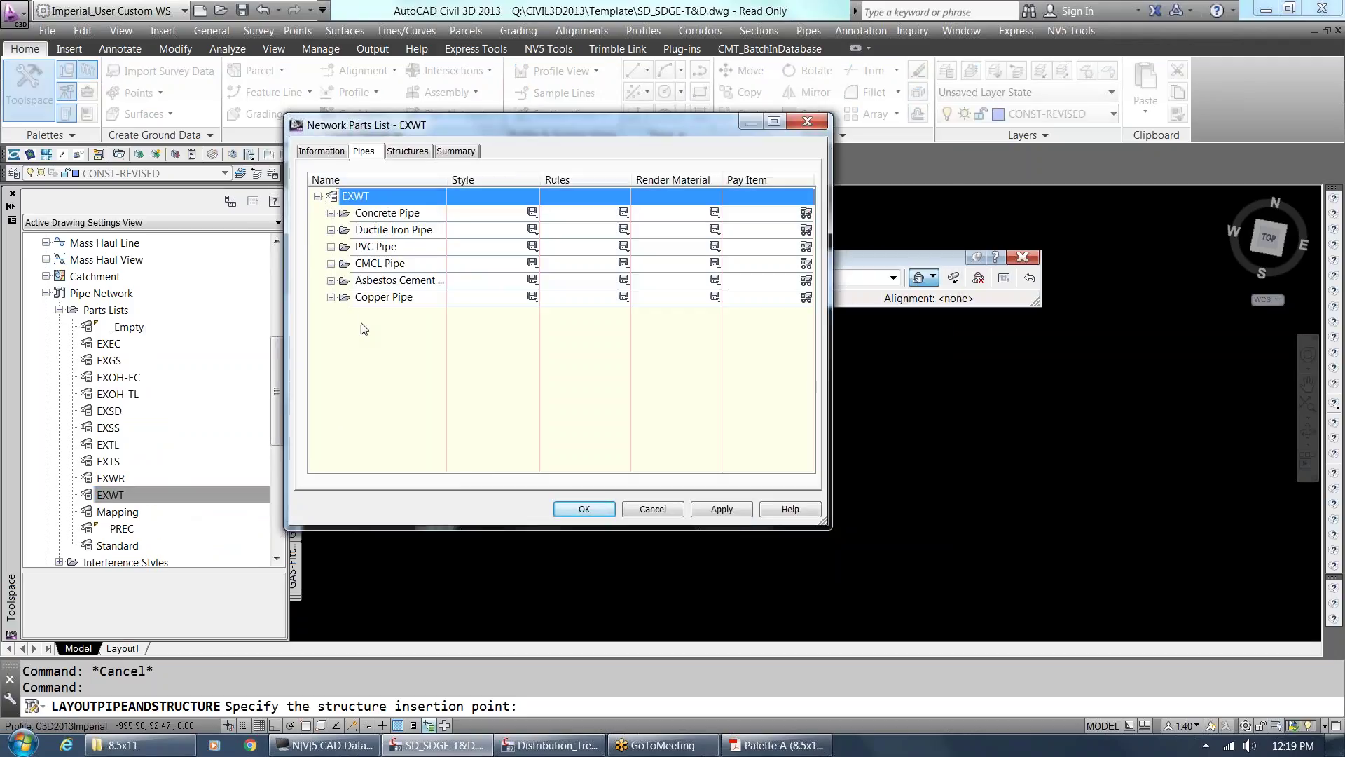
pyautogui.click(331, 213)
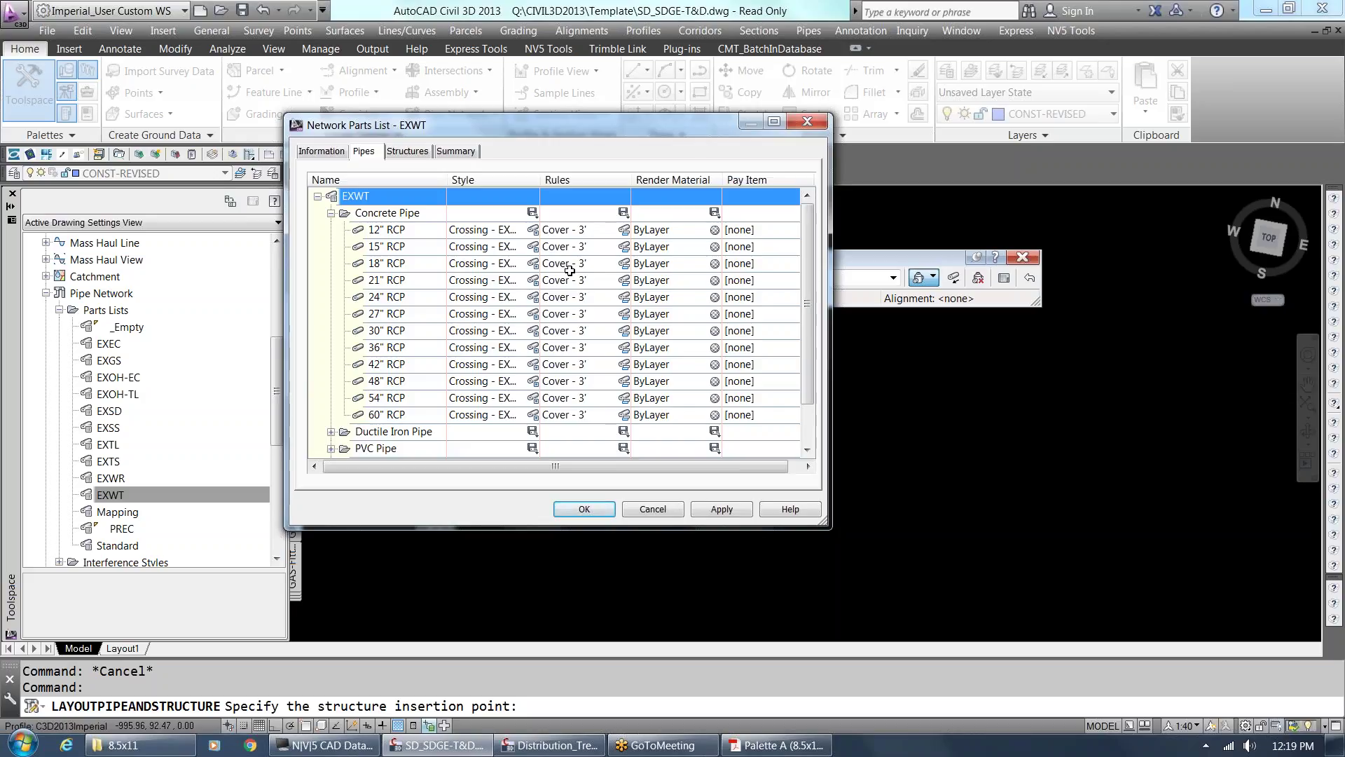
pyautogui.click(333, 214)
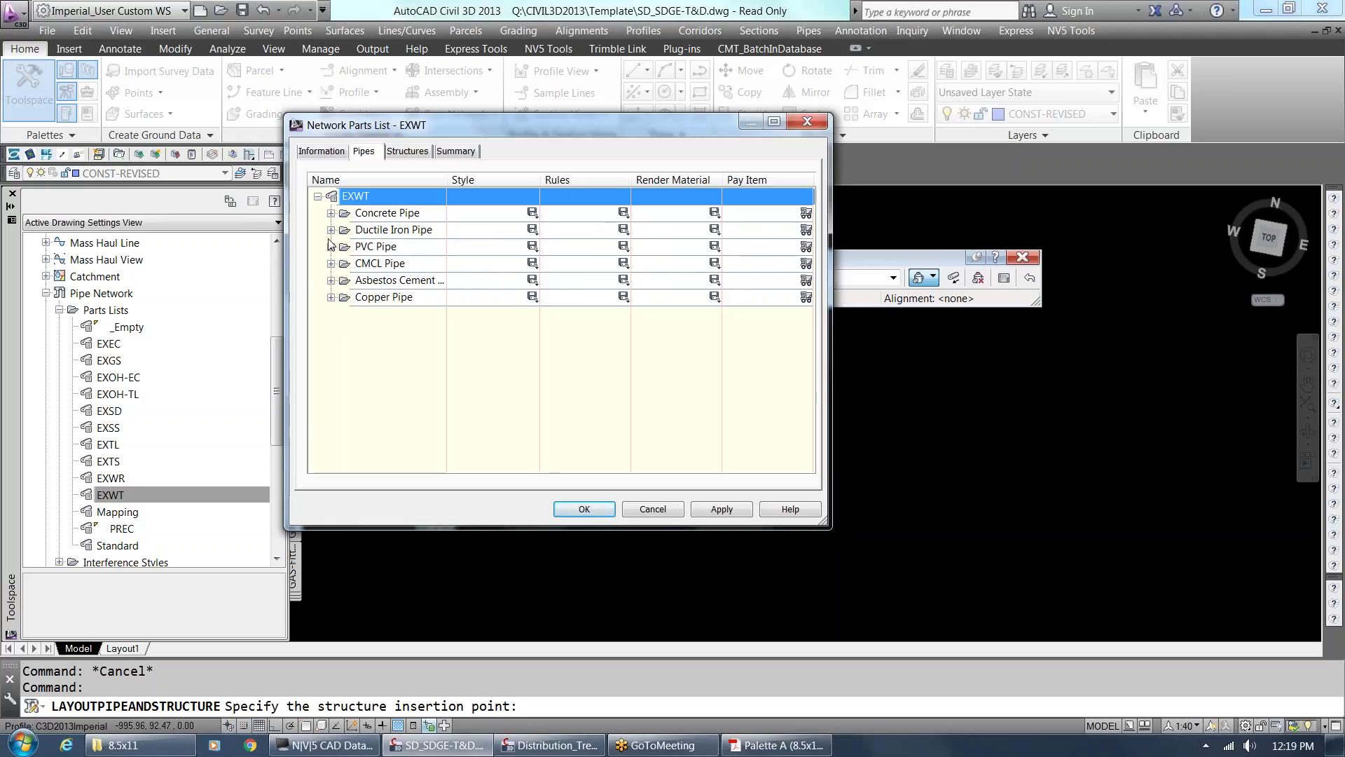
# Expand the Copper Pipe sizes (1/4" to 2" CU) and open the 3/4" CU rule set.
pyautogui.click(331, 297)
pyautogui.scroll(1, 378, 316)
pyautogui.scroll(1, 379, 316)
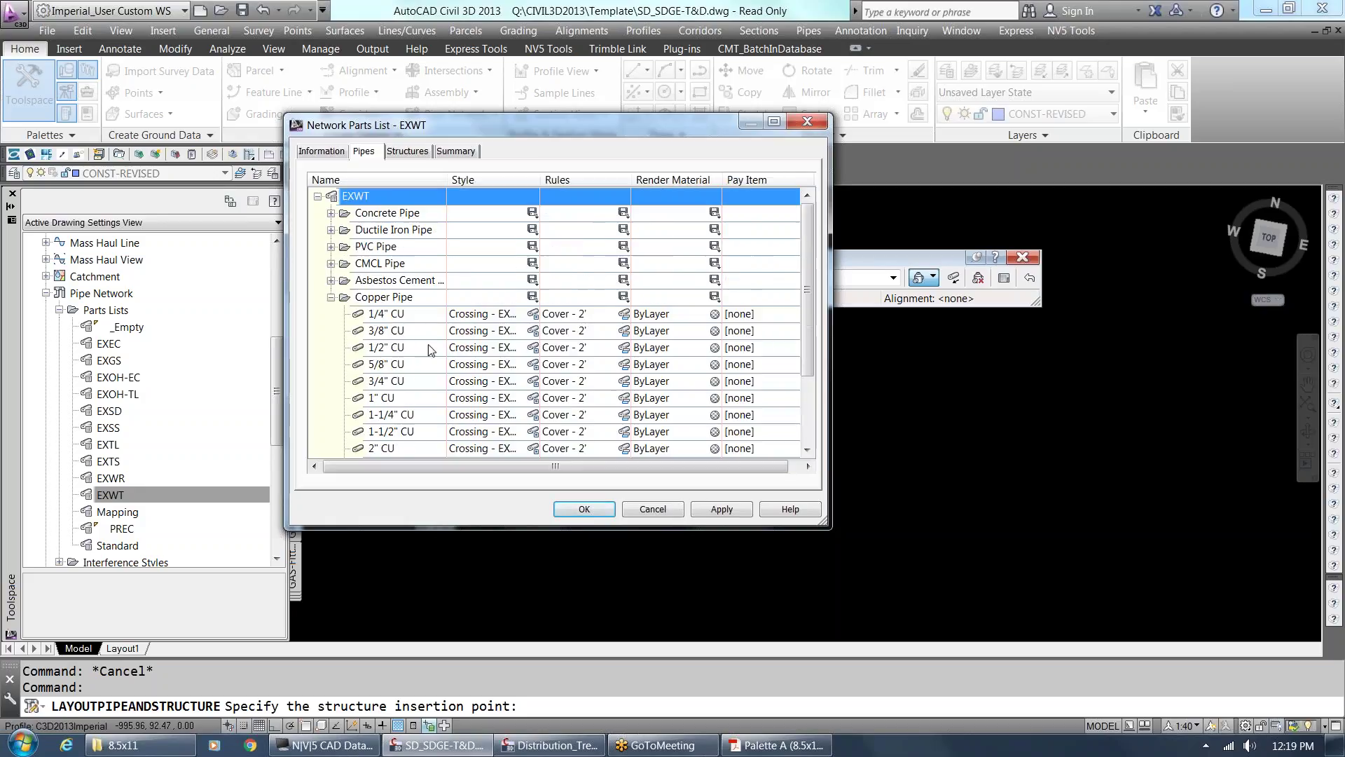
pyautogui.click(386, 313)
pyautogui.click(413, 384)
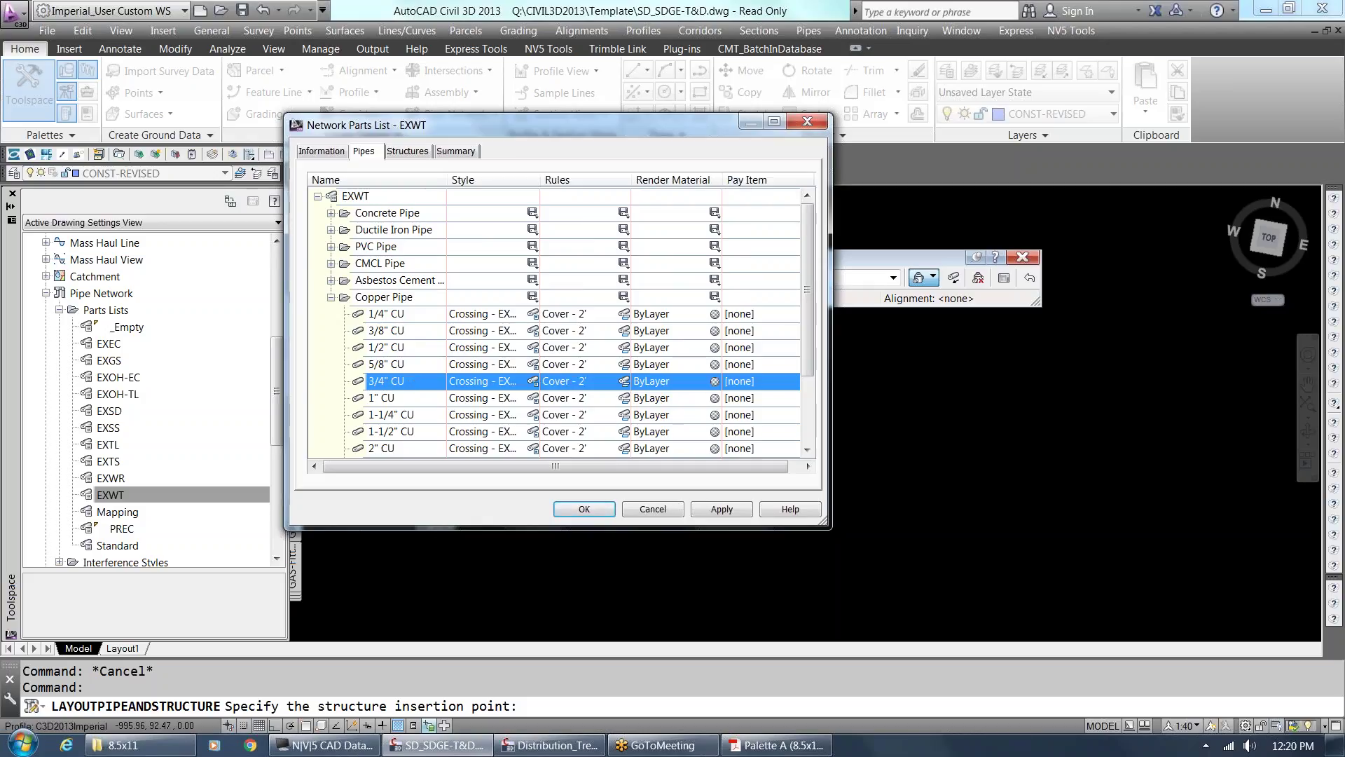
pyautogui.click(627, 385)
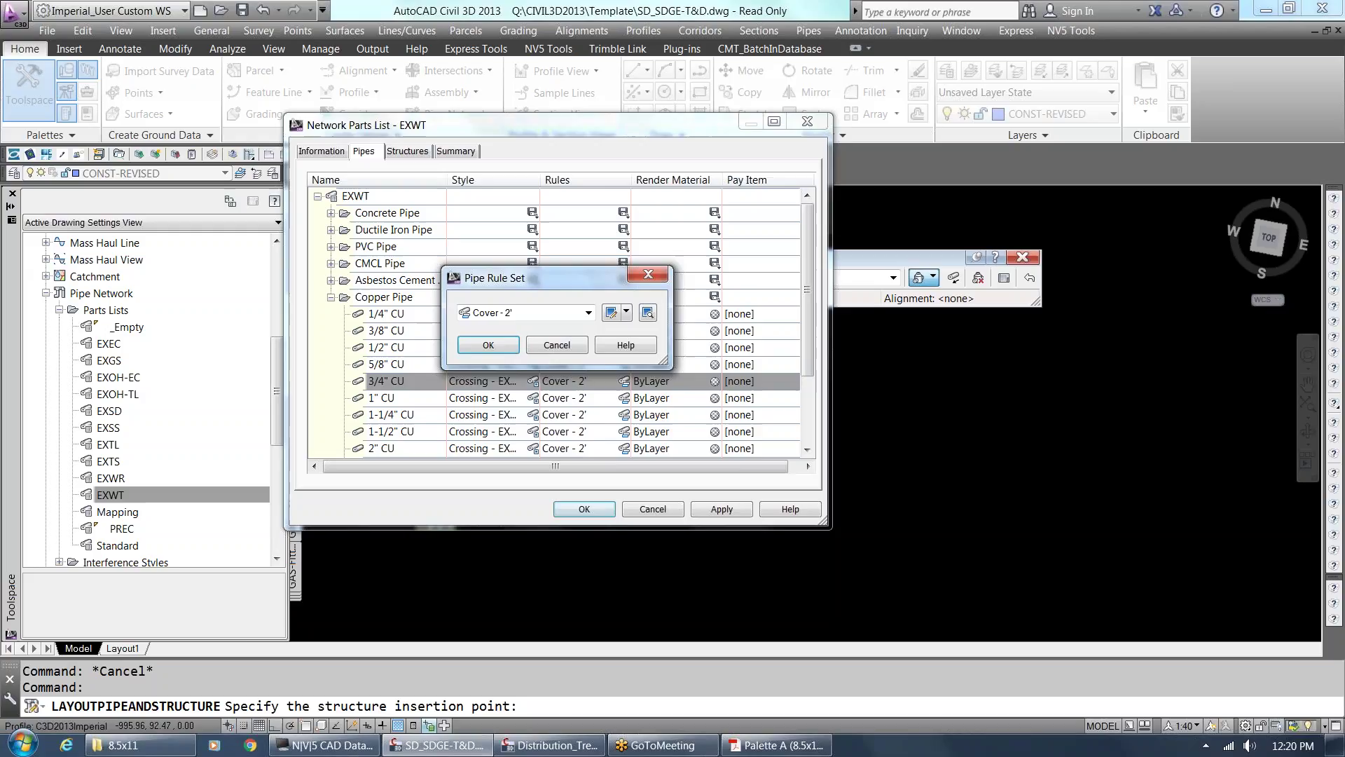
# Copy the Cover - 2' pipe rule set to create an editable Cover - 2' [Copy].
pyautogui.click(586, 312)
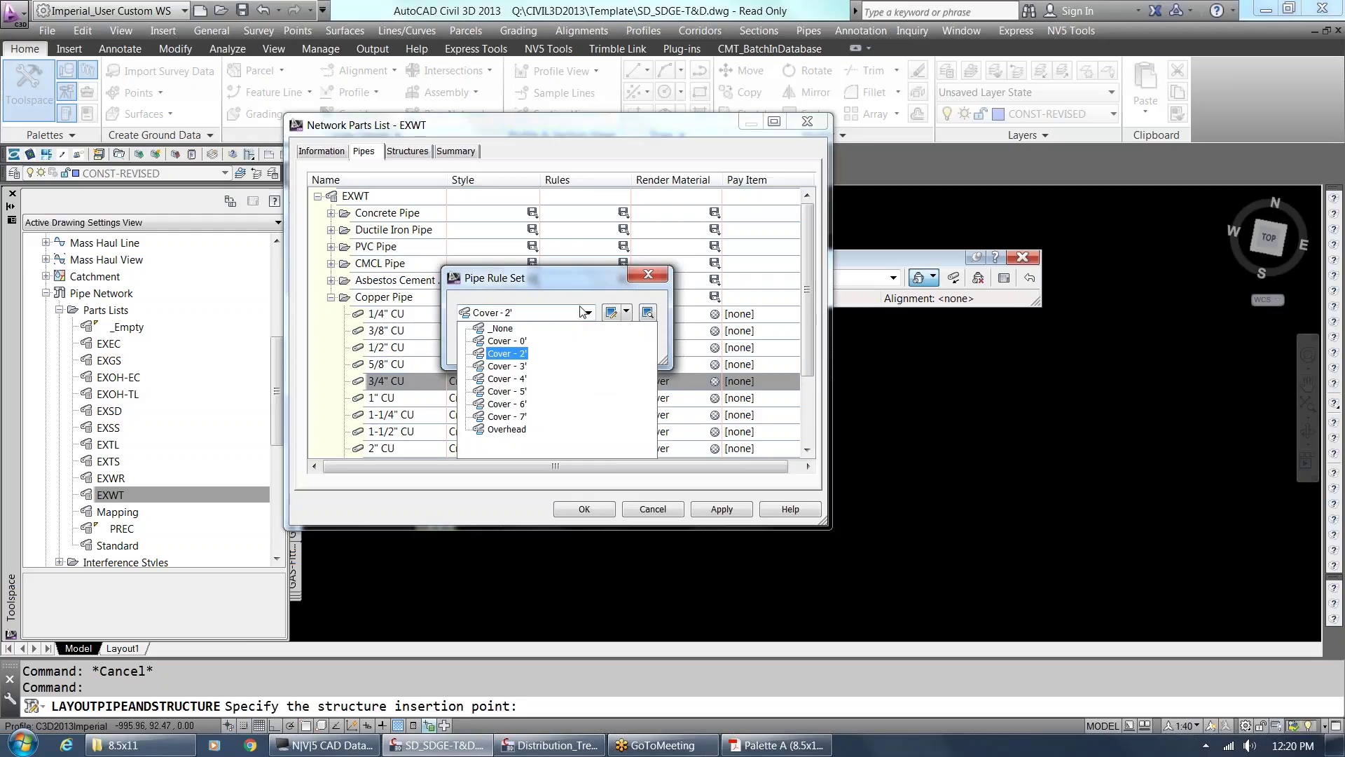
pyautogui.click(504, 353)
pyautogui.click(629, 314)
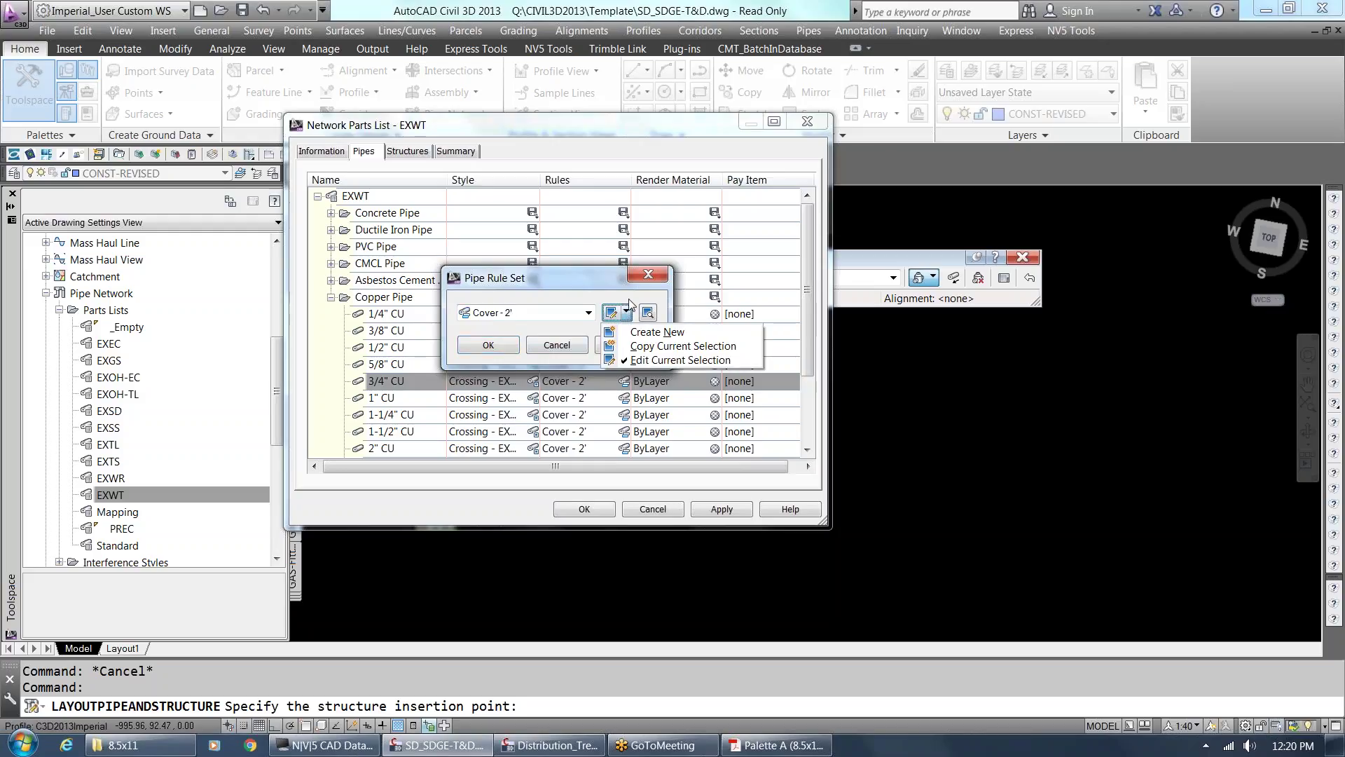
pyautogui.click(662, 347)
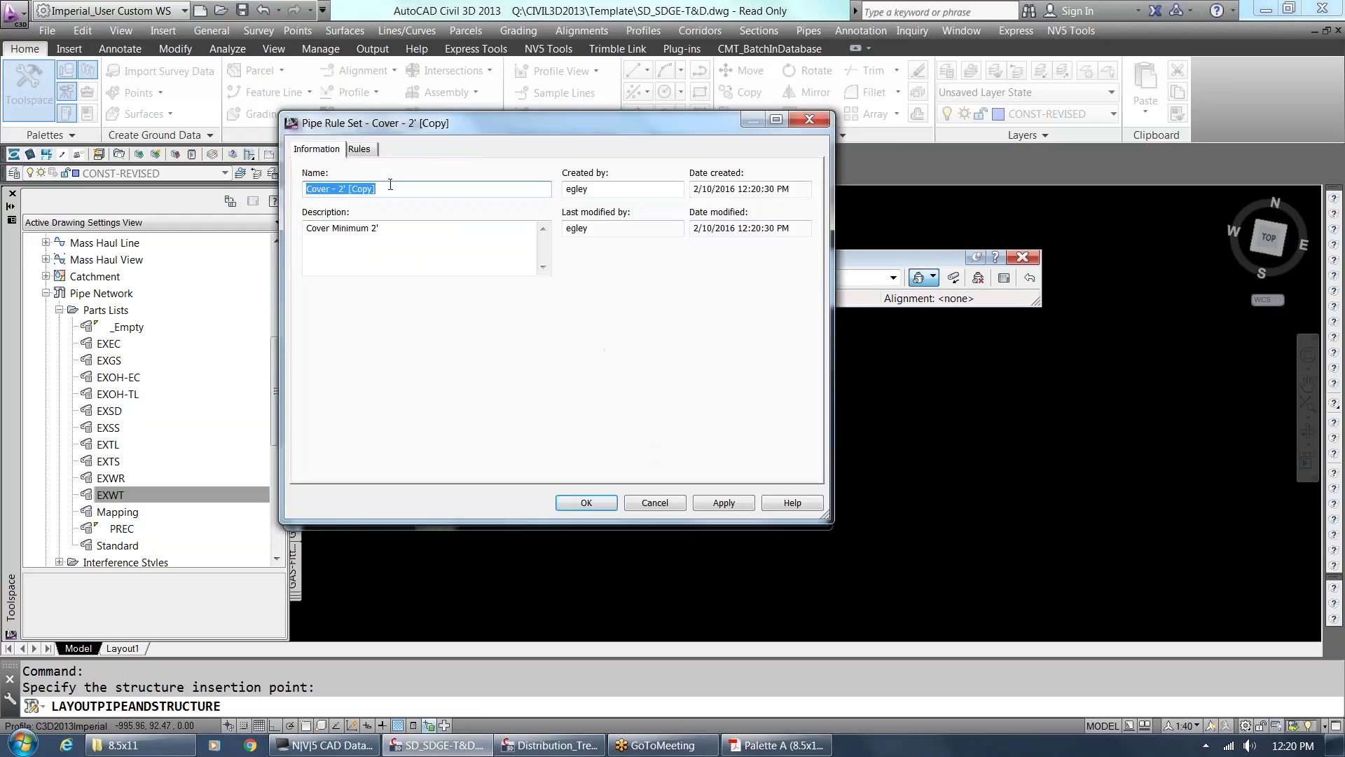
# Rename the copied rule set to Cover - 2.5.
pyautogui.moveTo(389, 189); pyautogui.dragTo(342, 189)
pyautogui.press('BackSpace')
pyautogui.press('Num_Lock')
pyautogui.write('.')
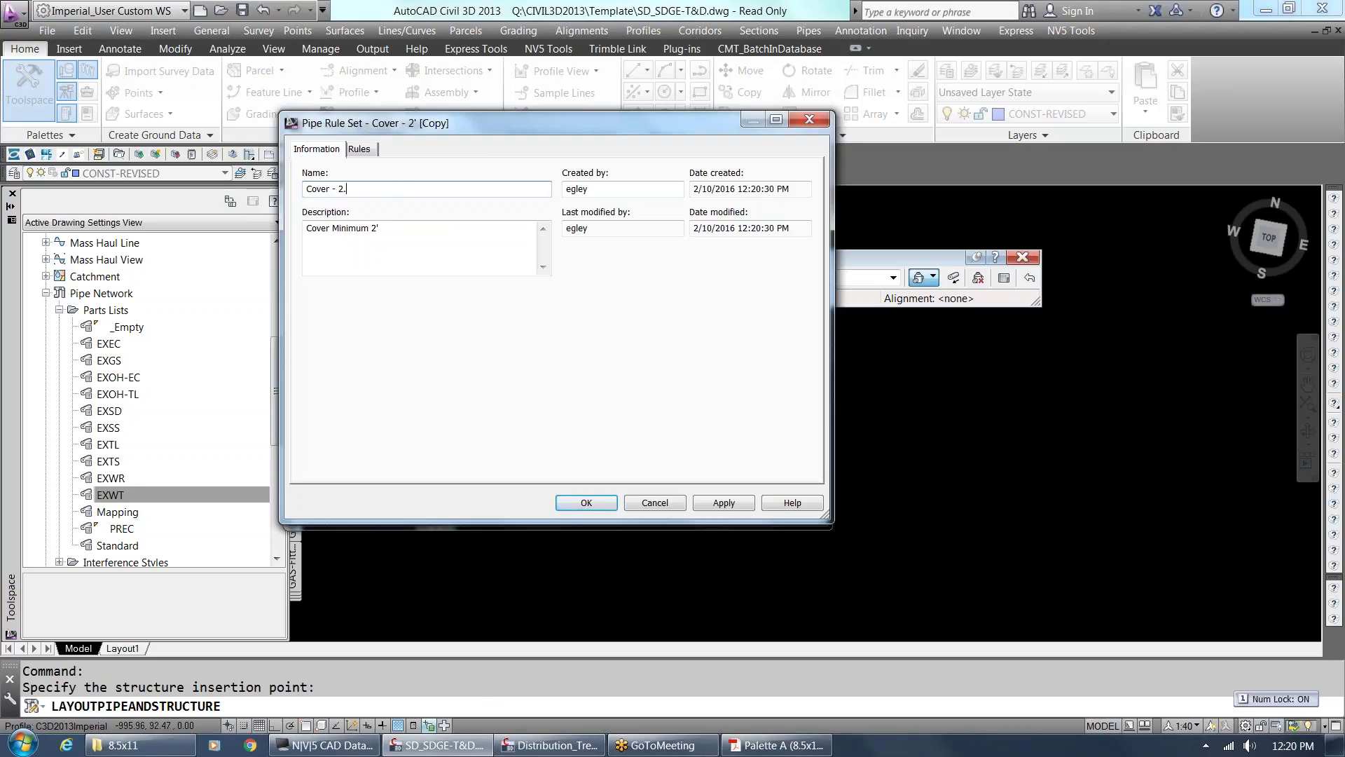
pyautogui.write('5')
# Set the Cover Only rule's Minimum Cover to 2.50' and save the rule set.
pyautogui.click(359, 148)
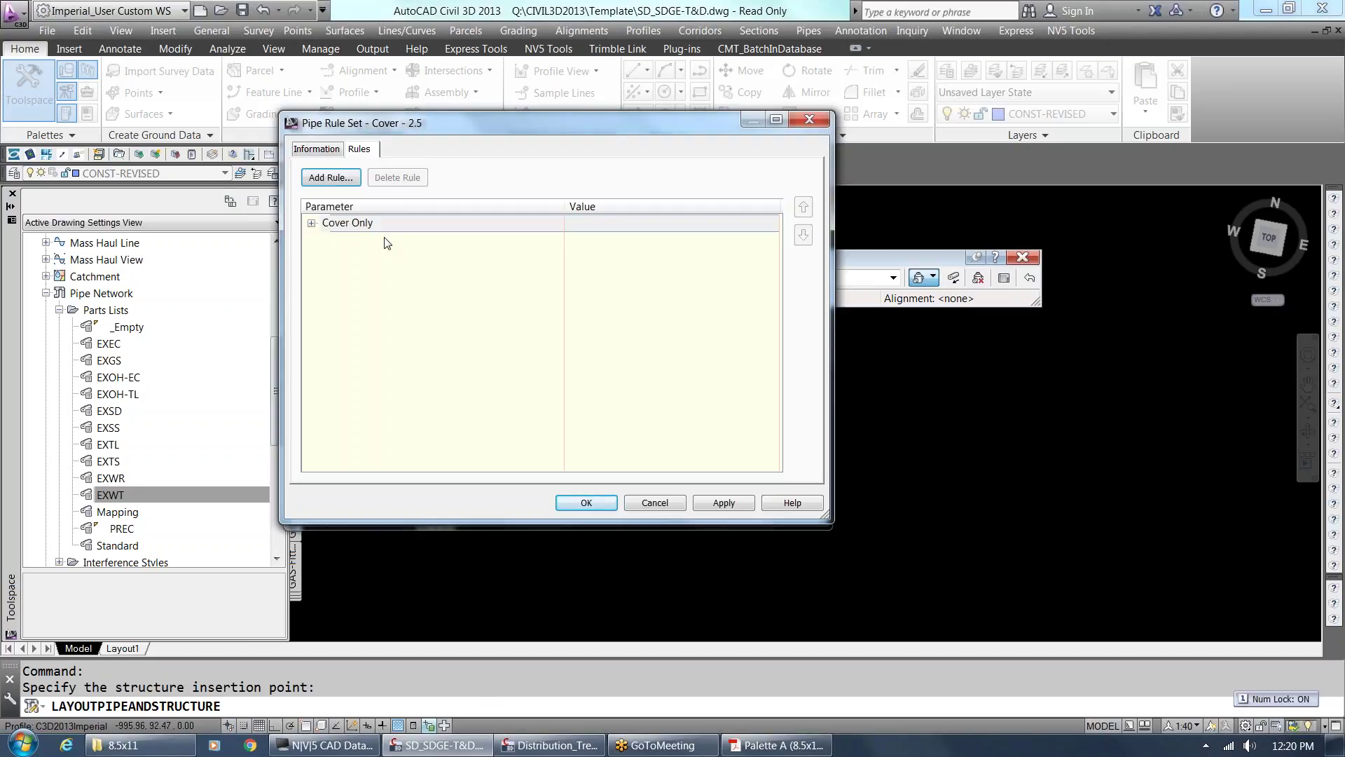
pyautogui.click(311, 223)
pyautogui.click(634, 258)
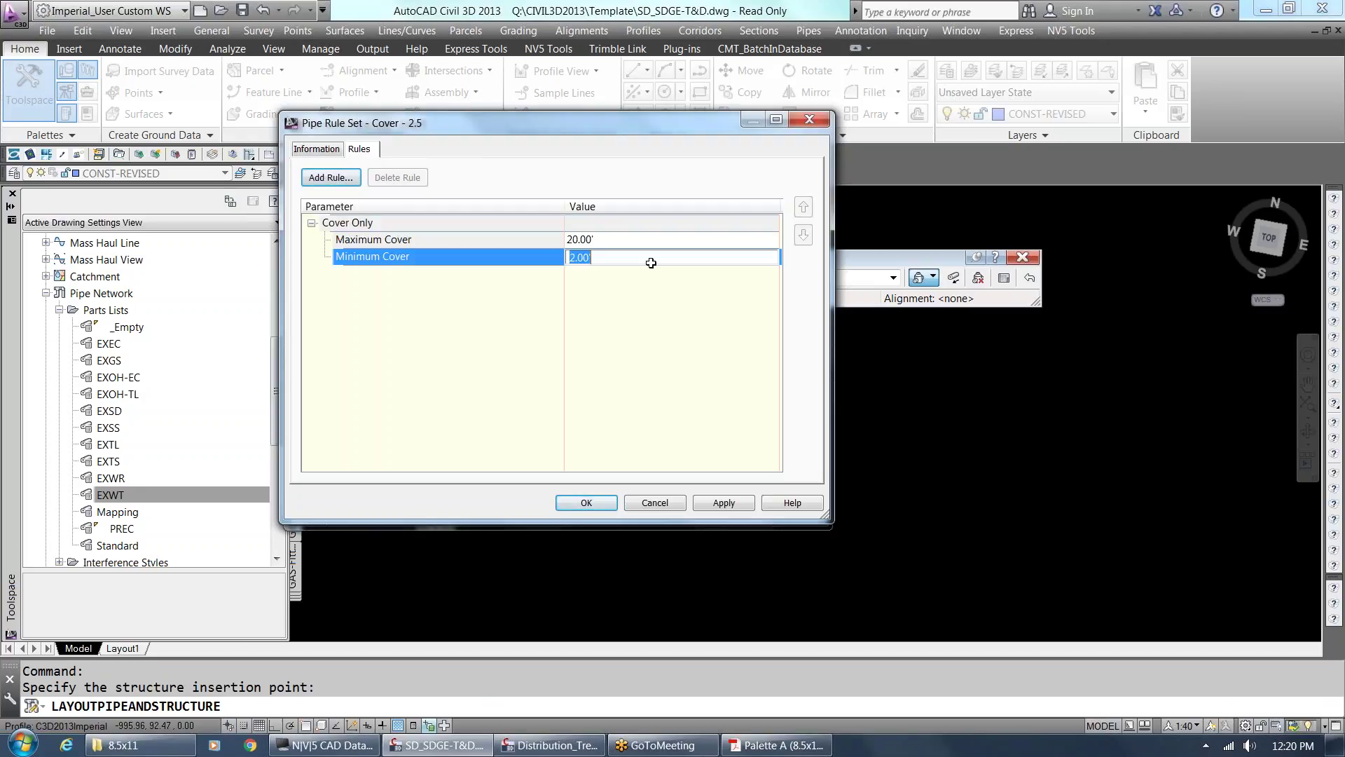
pyautogui.press('BackSpace')
pyautogui.press('BackSpace')
pyautogui.press('BackSpace')
pyautogui.write('5')
pyautogui.press('Return')
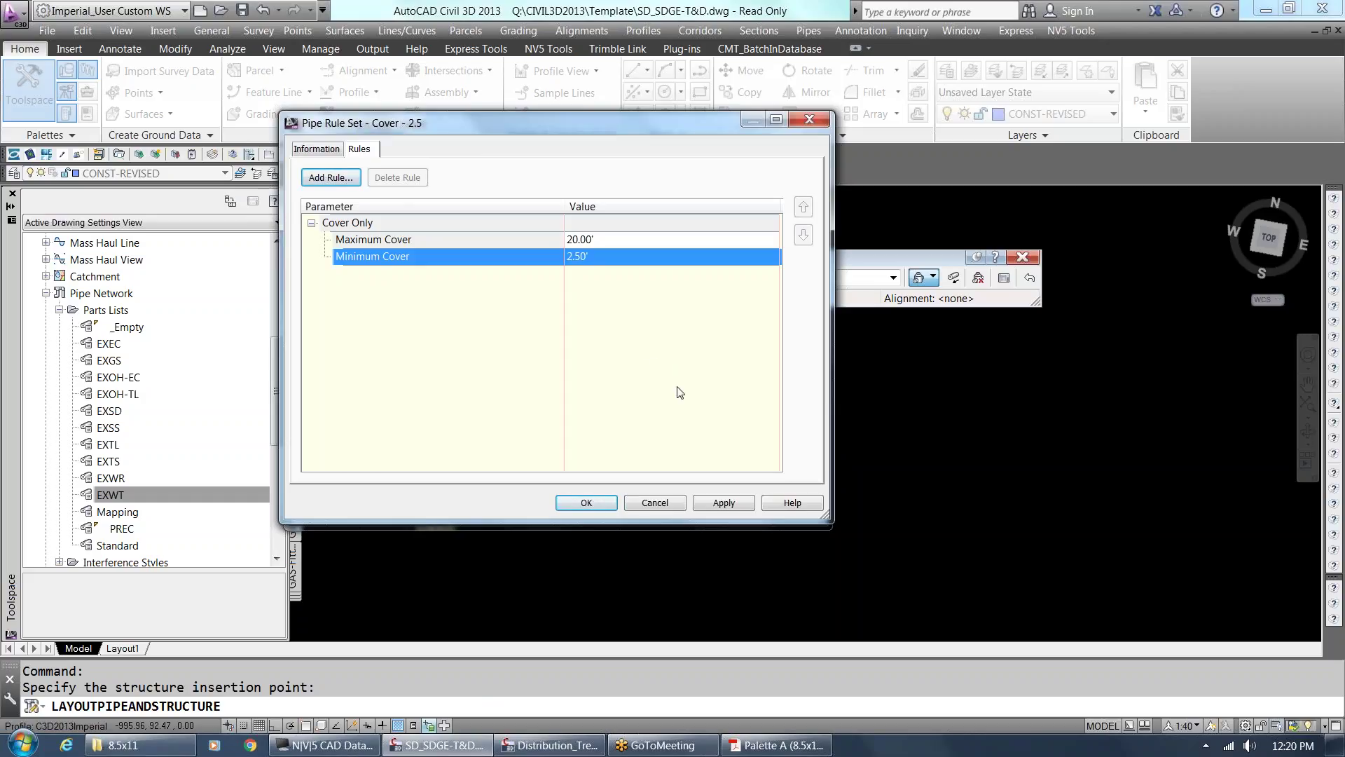
pyautogui.click(587, 503)
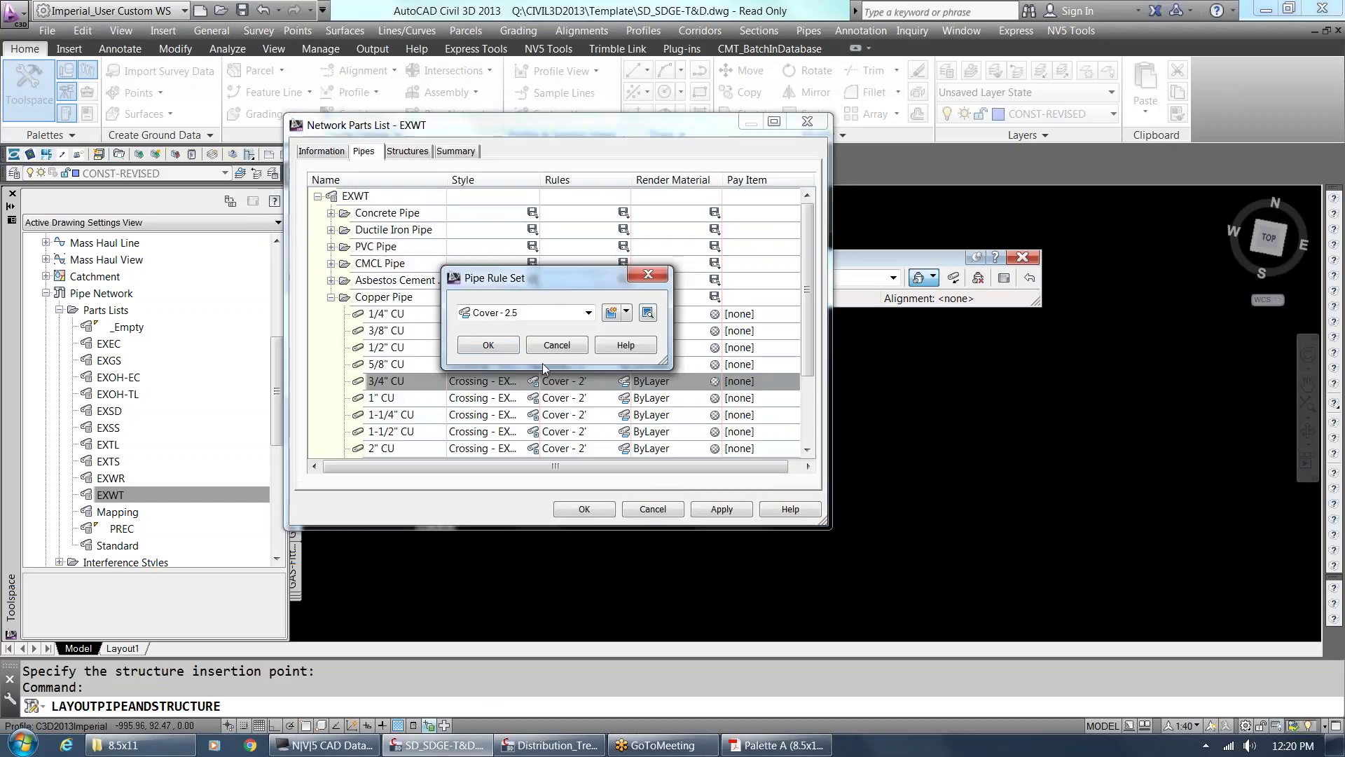
# Assign Cover - 2.5 to the 3/4" CU pipe and close the EXWT parts list.
pyautogui.click(511, 346)
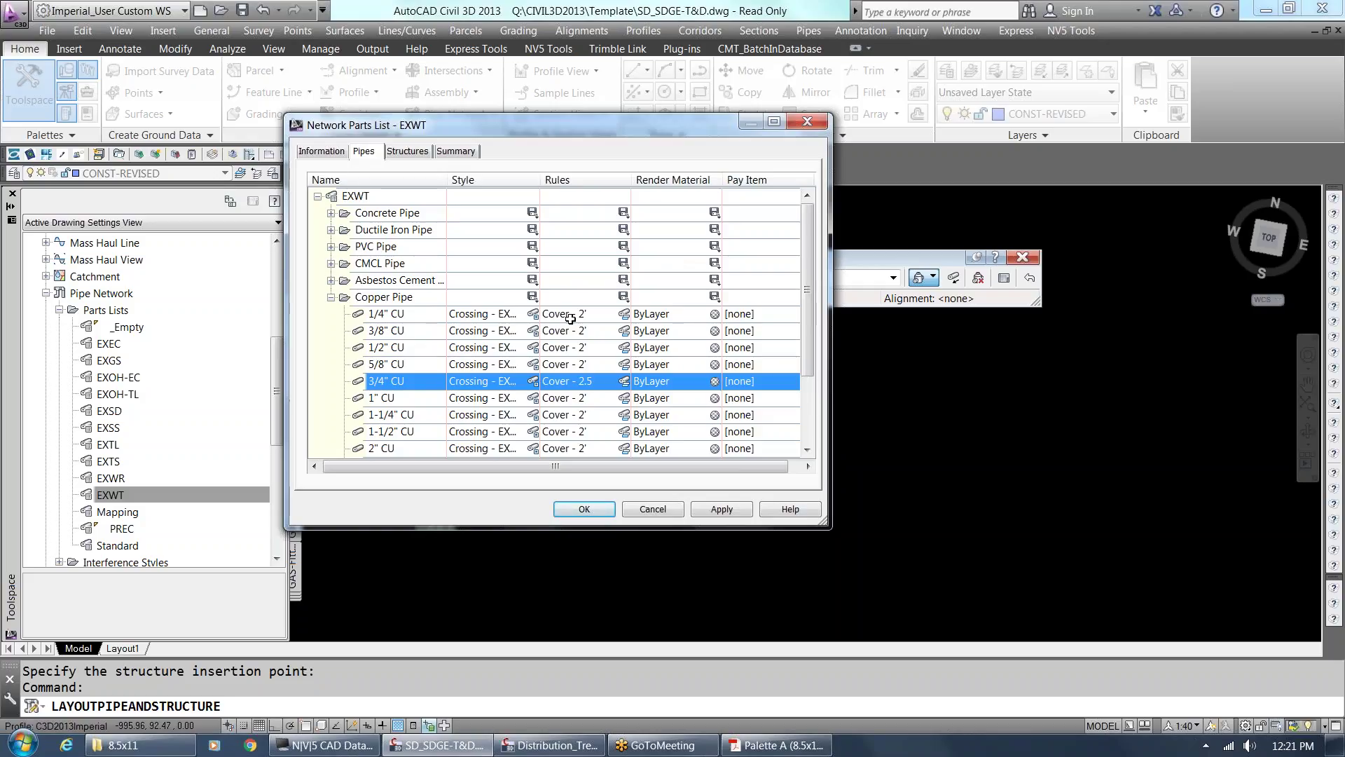
pyautogui.click(652, 514)
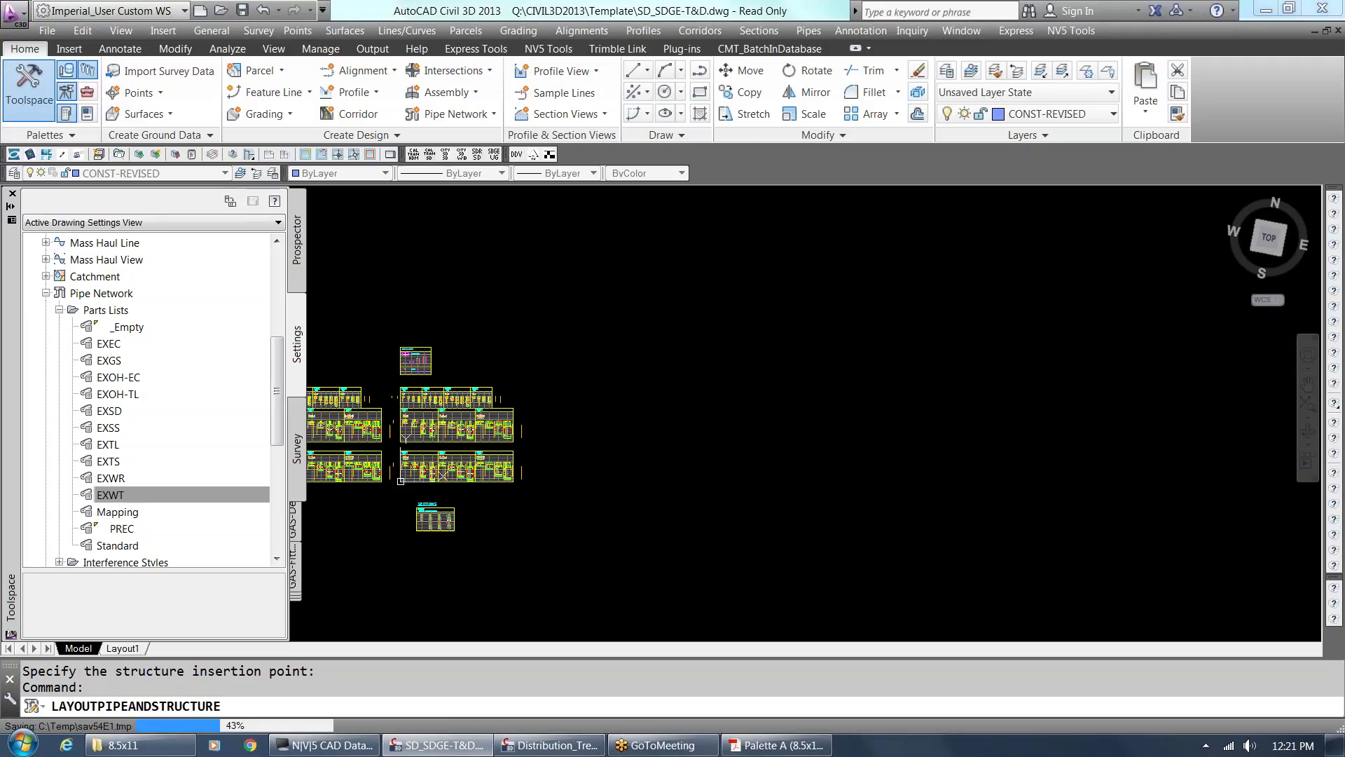
# Cancel the pending PREC structure placement command.
pyautogui.press('Escape')
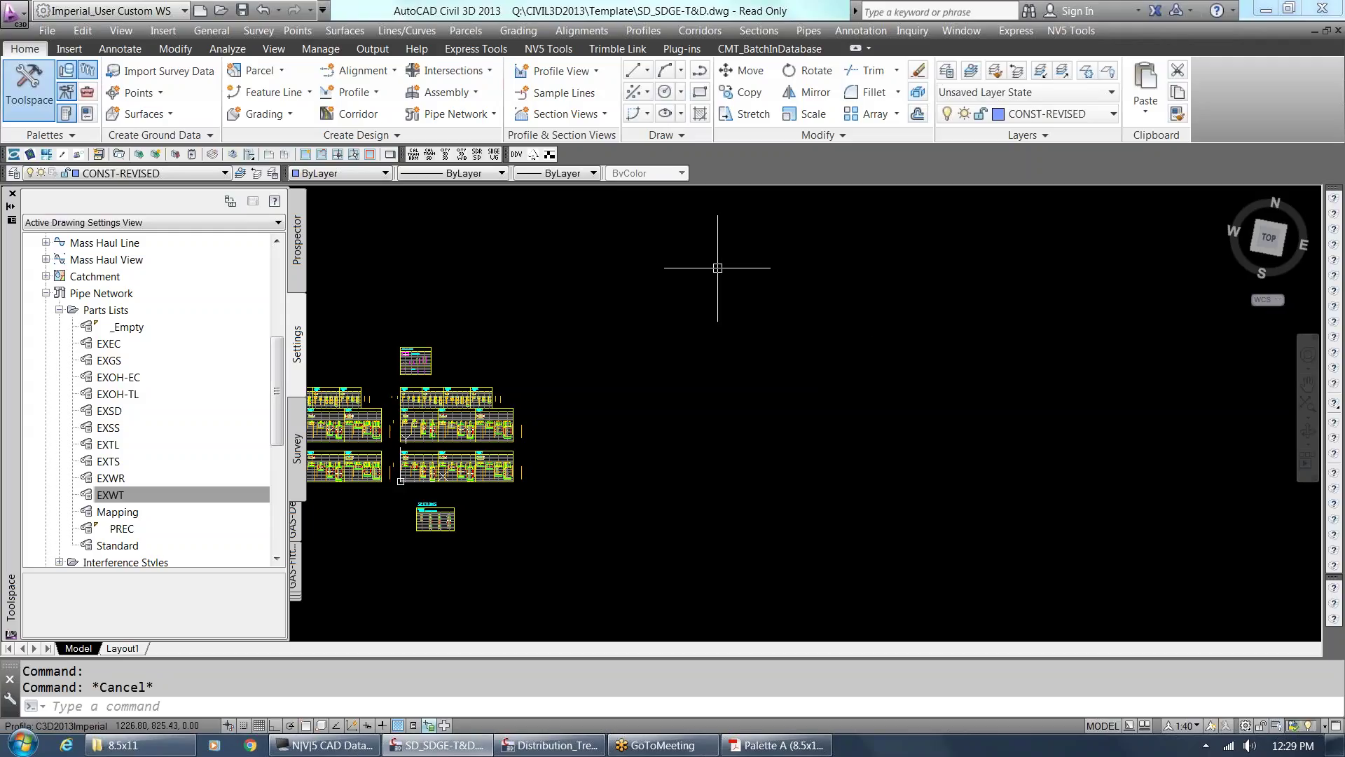
# Run Purge Styles from the Manage tab and confirm removing all 869 unused styles.
pyautogui.click(321, 49)
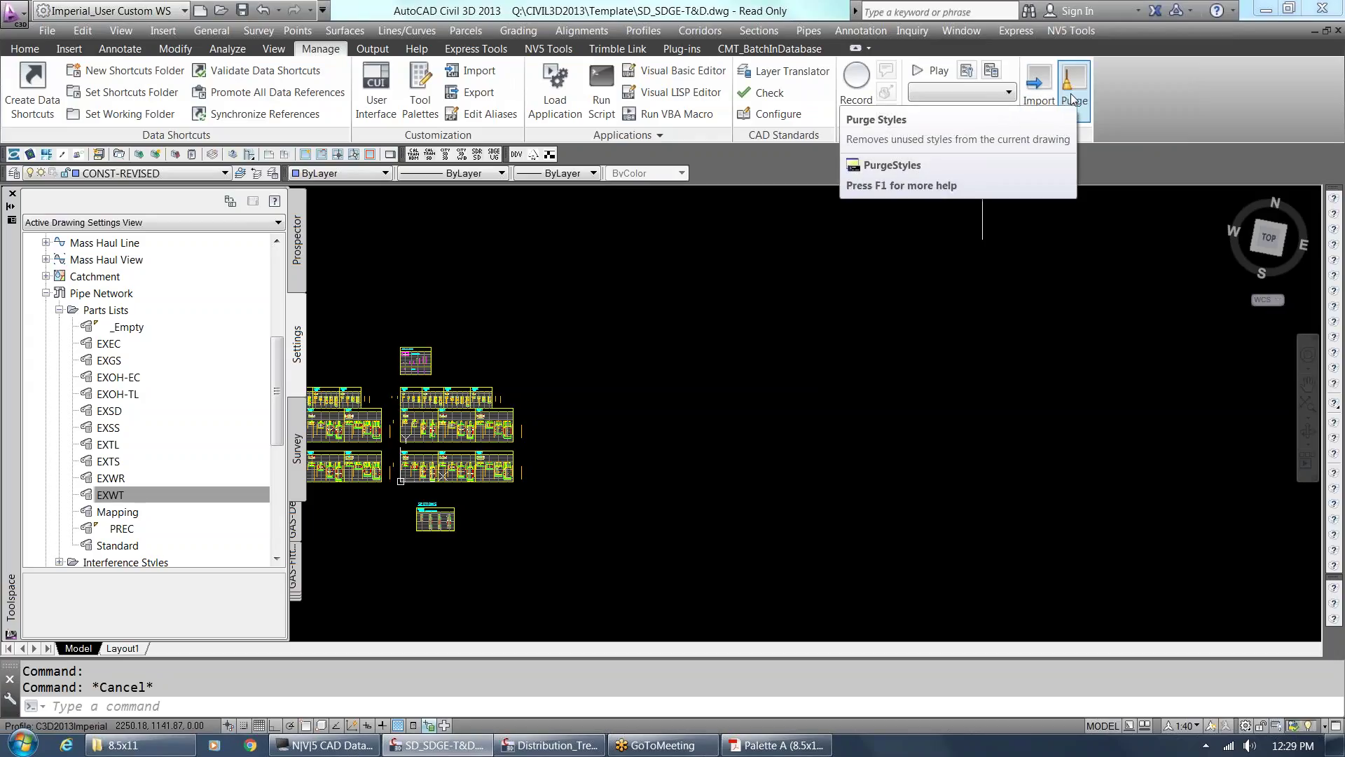
pyautogui.click(1071, 94)
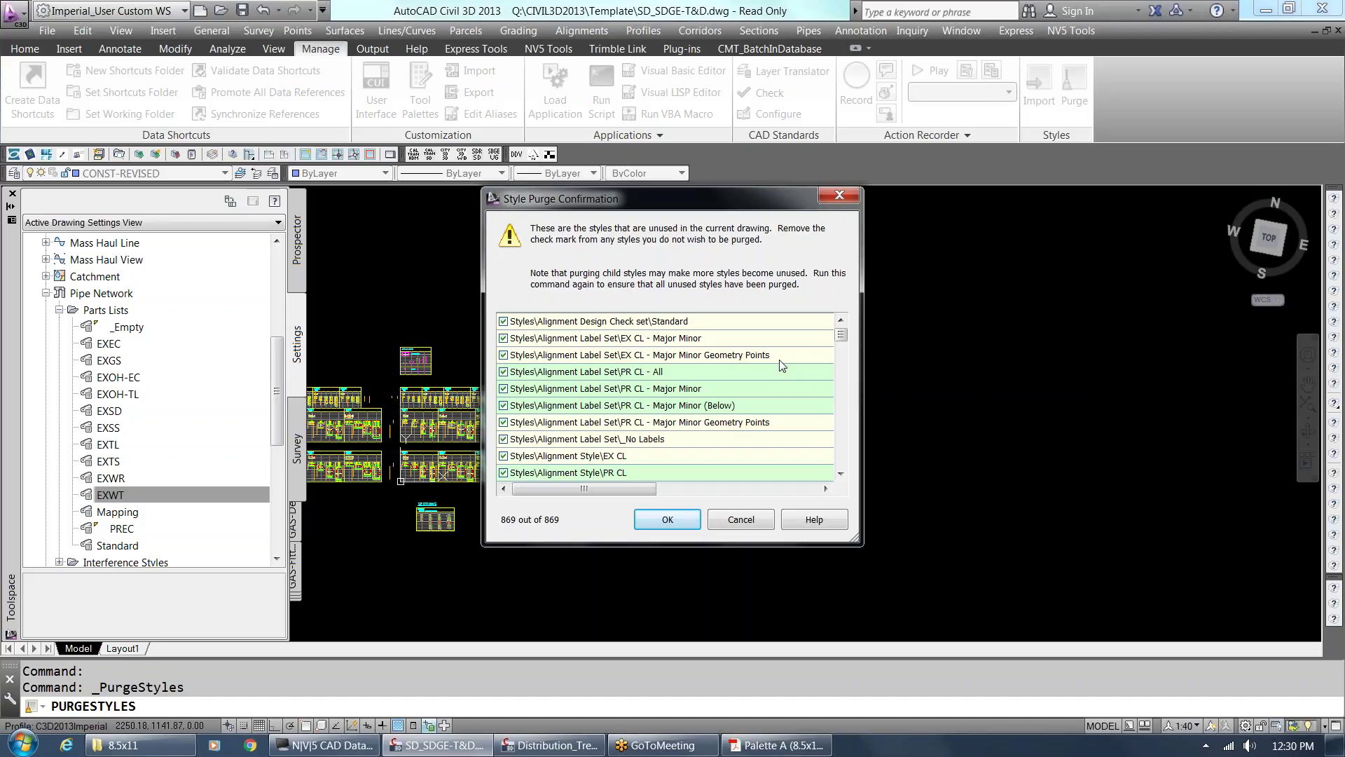
pyautogui.click(774, 516)
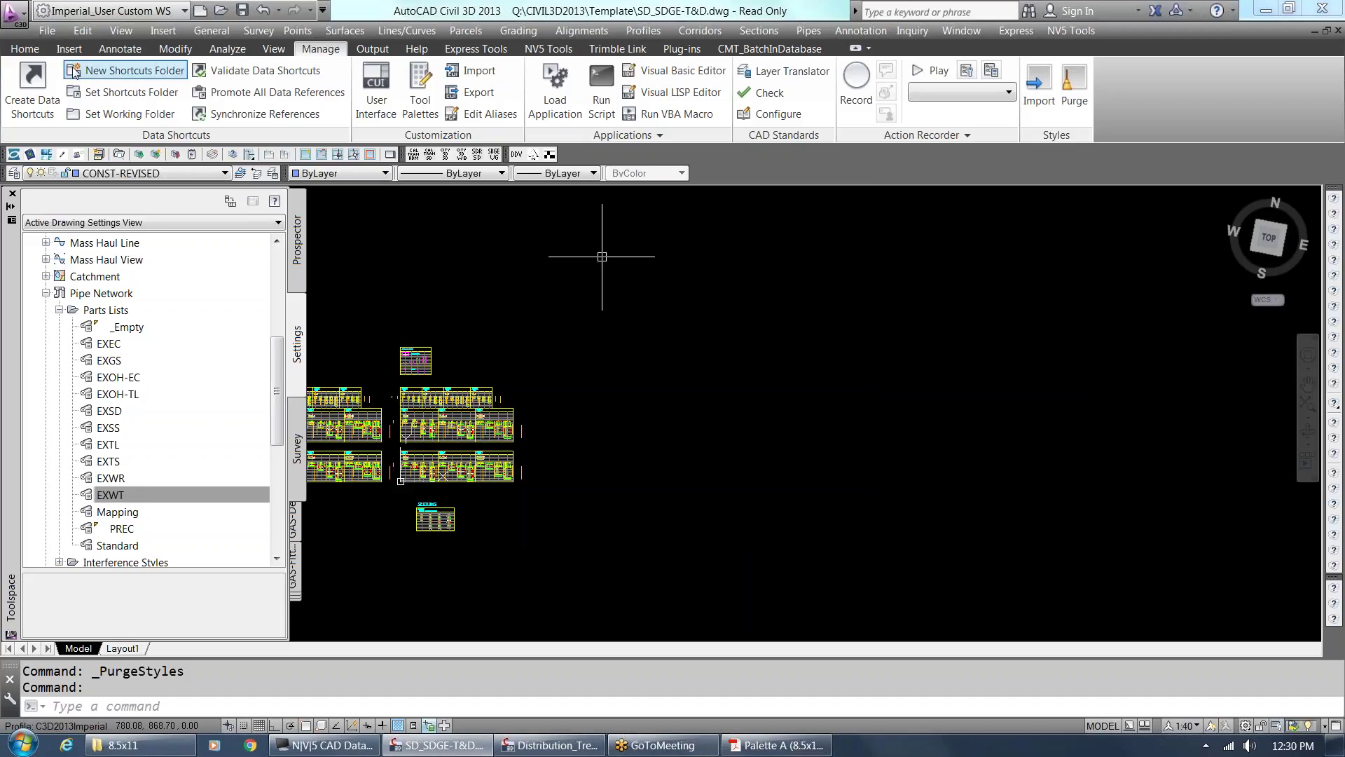
# Start an eTransmit package for SD_SDGE-T&D.dwg without saving the read-only drawing.
pyautogui.click(242, 10)
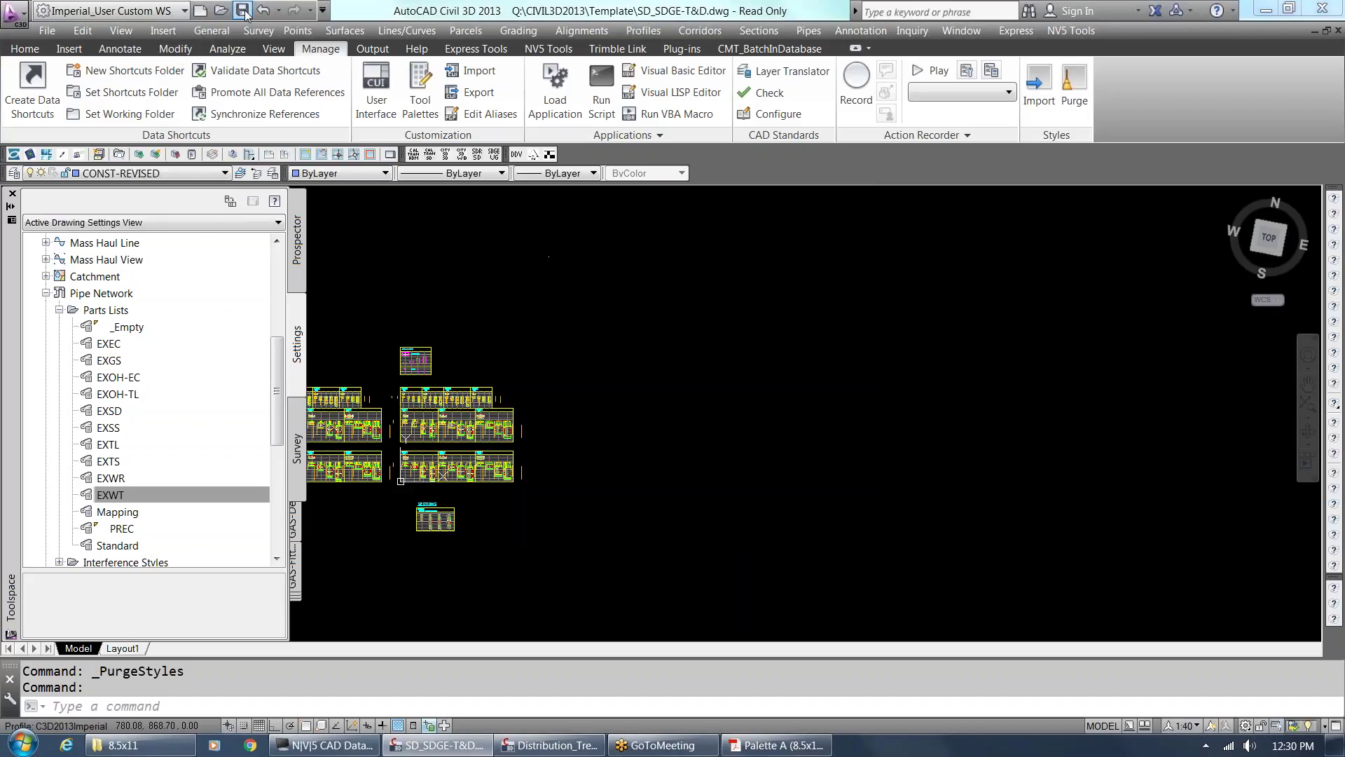
pyautogui.click(712, 413)
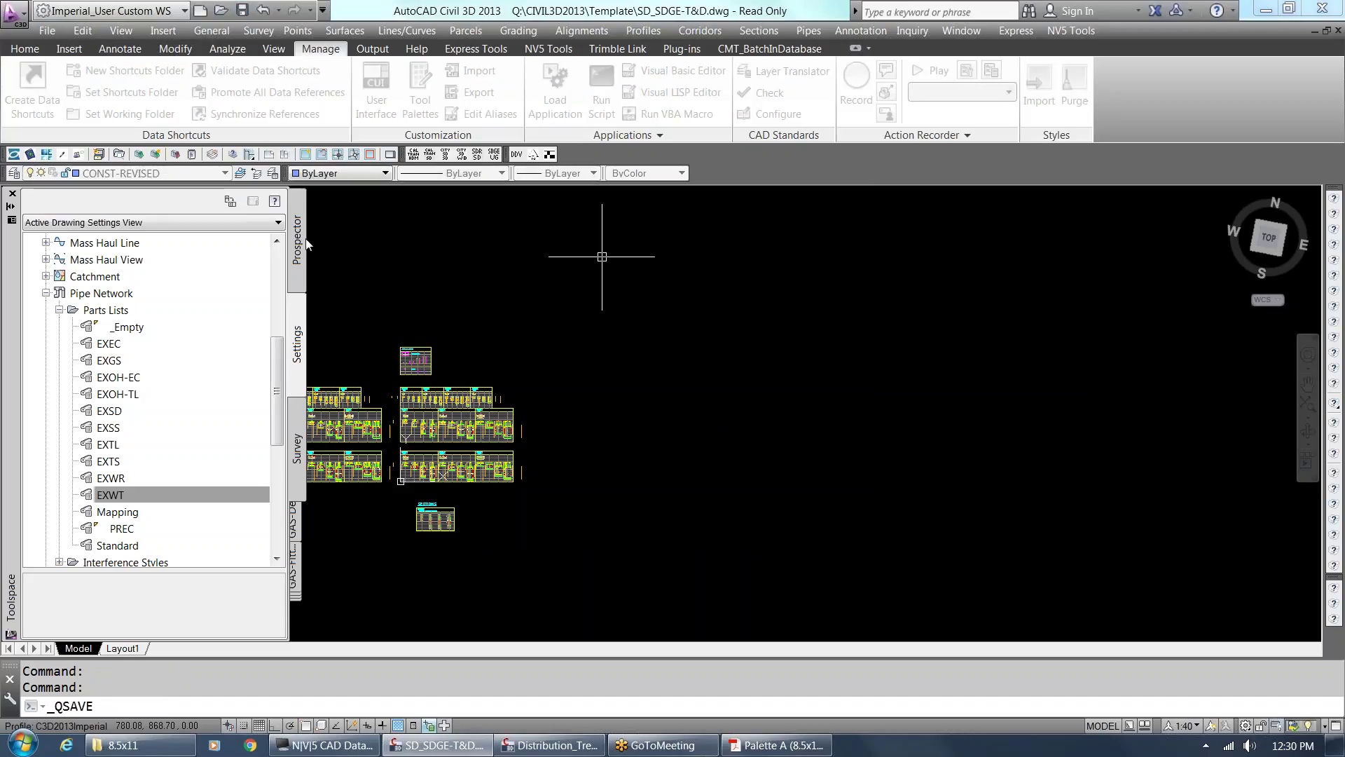
pyautogui.click(53, 31)
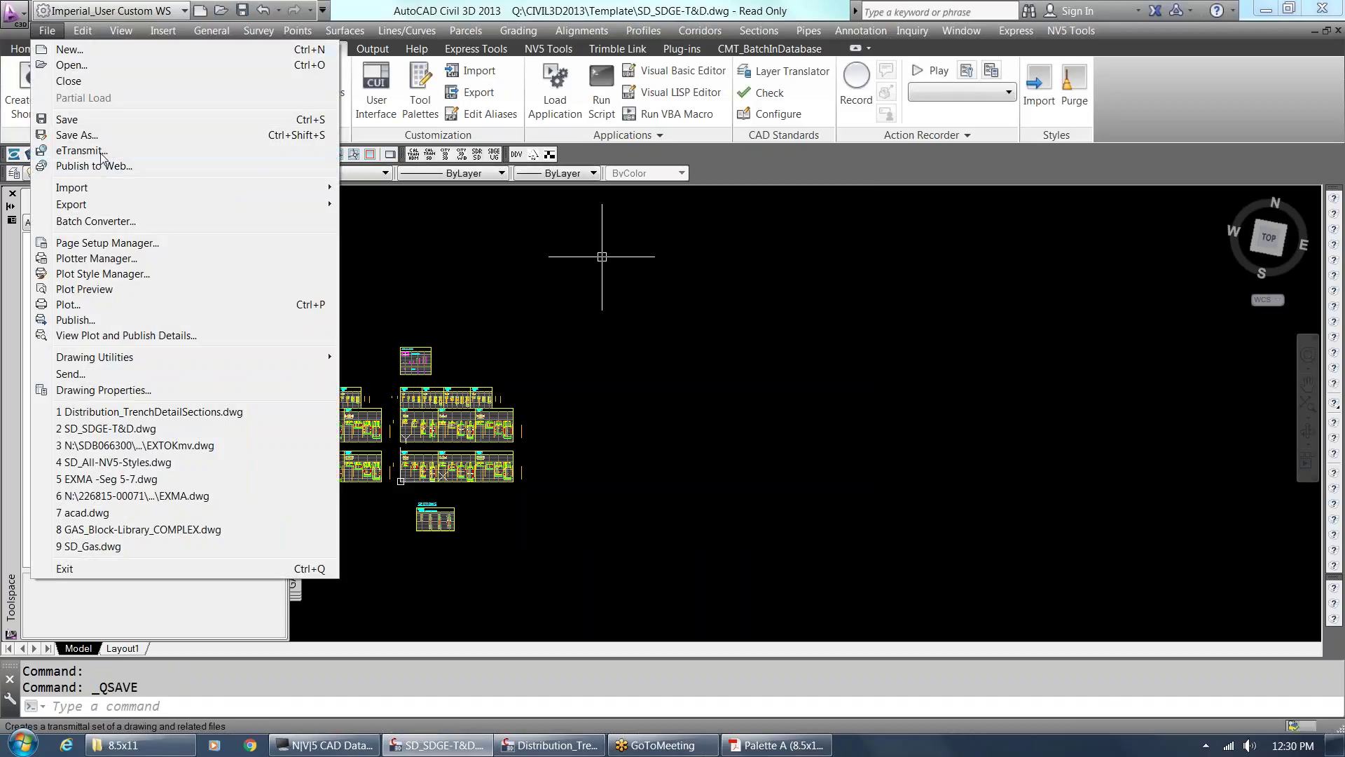
pyautogui.click(91, 150)
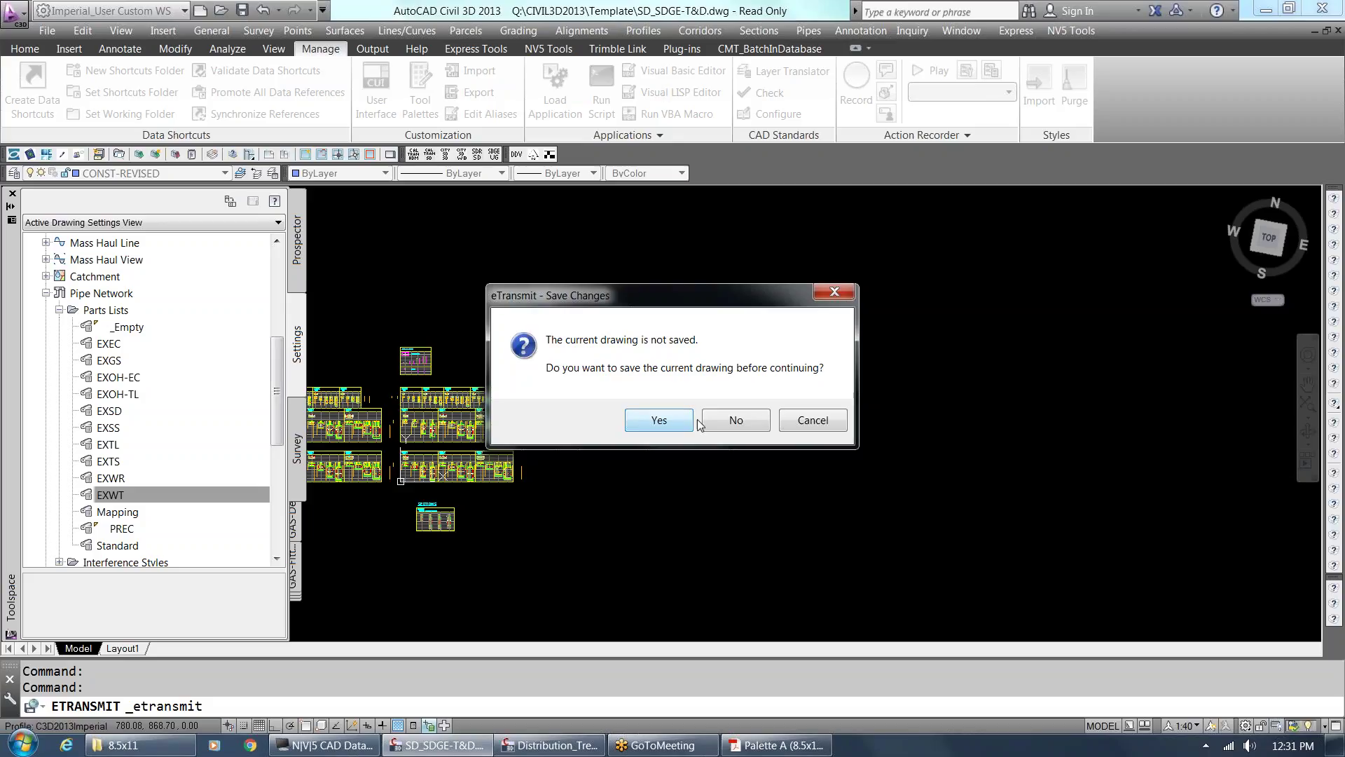
pyautogui.click(721, 419)
pyautogui.click(23, 744)
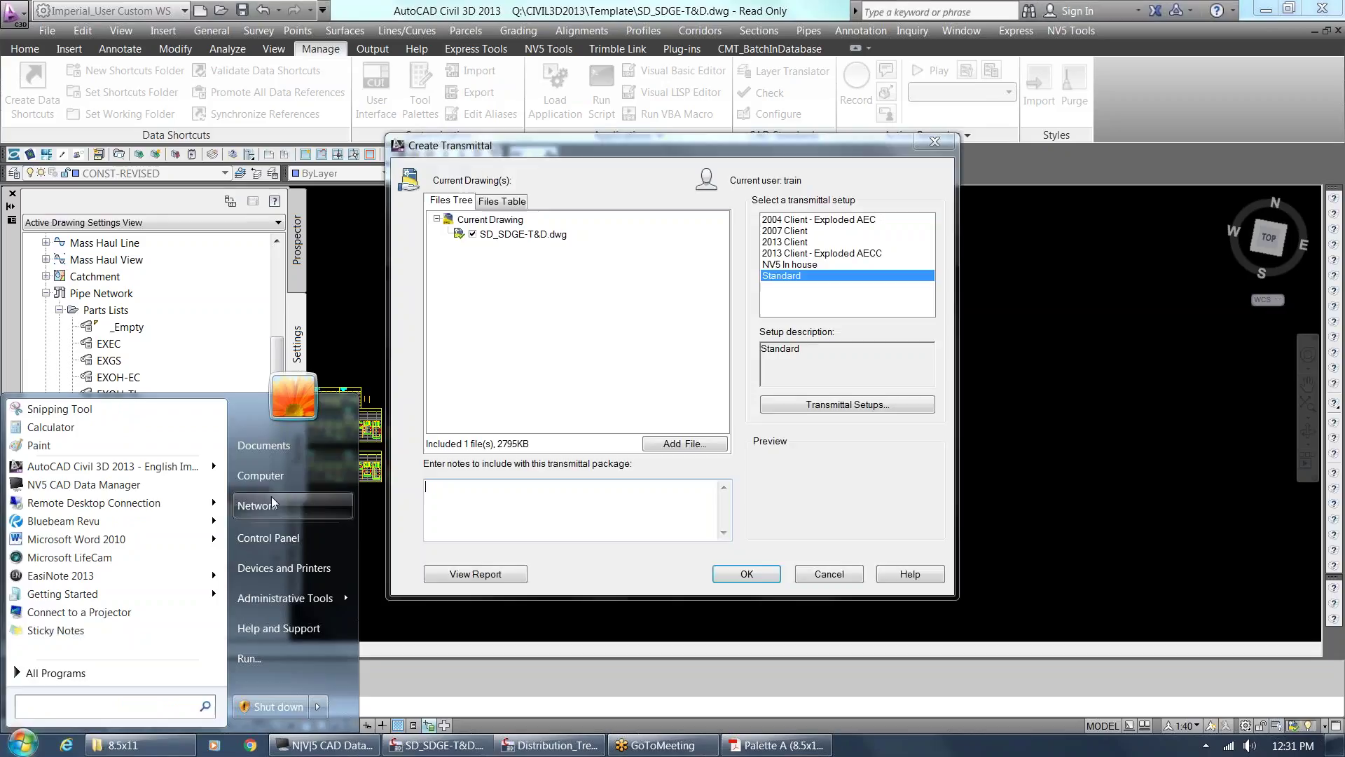
# Browse to Q:\UPDATES - Batch Files\2013 and select _Regedit Etransmit Settings.bat.
pyautogui.click(275, 474)
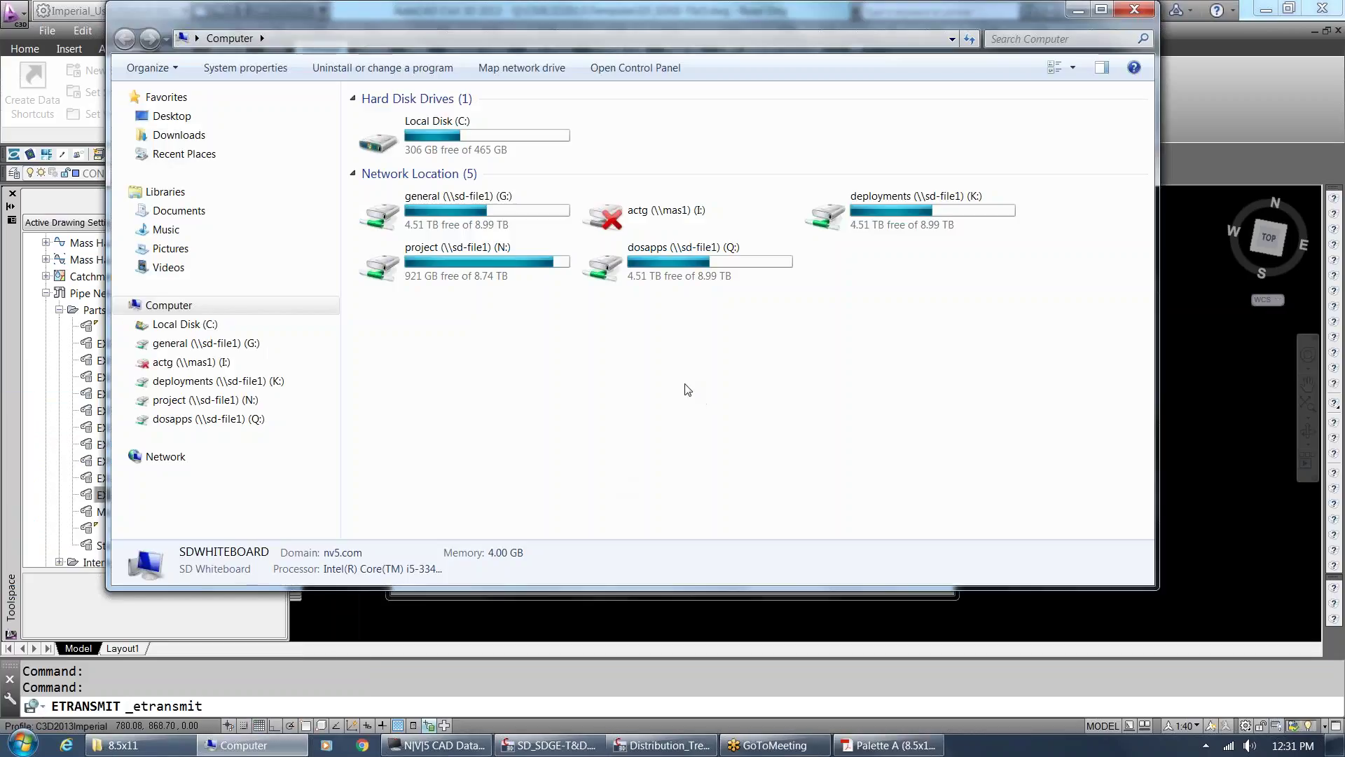
pyautogui.doubleClick(634, 268)
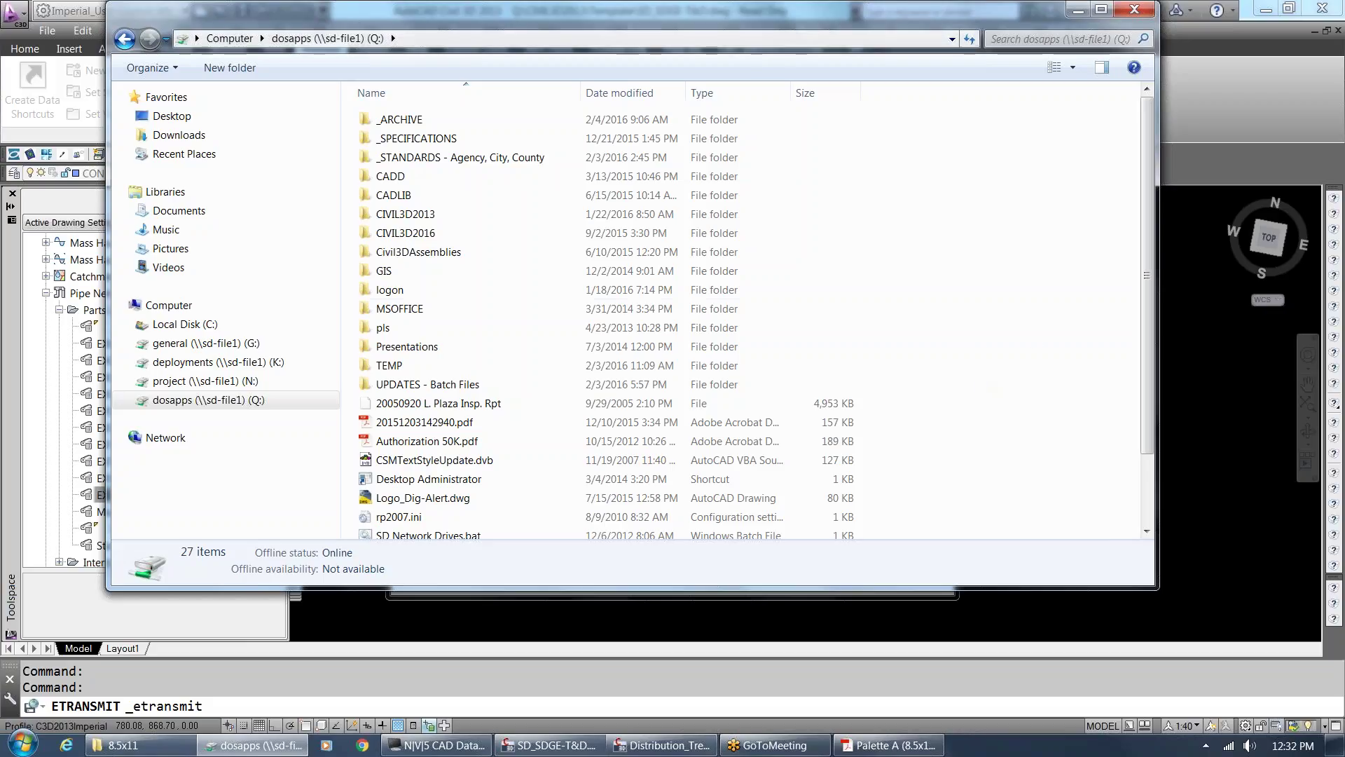
pyautogui.doubleClick(452, 384)
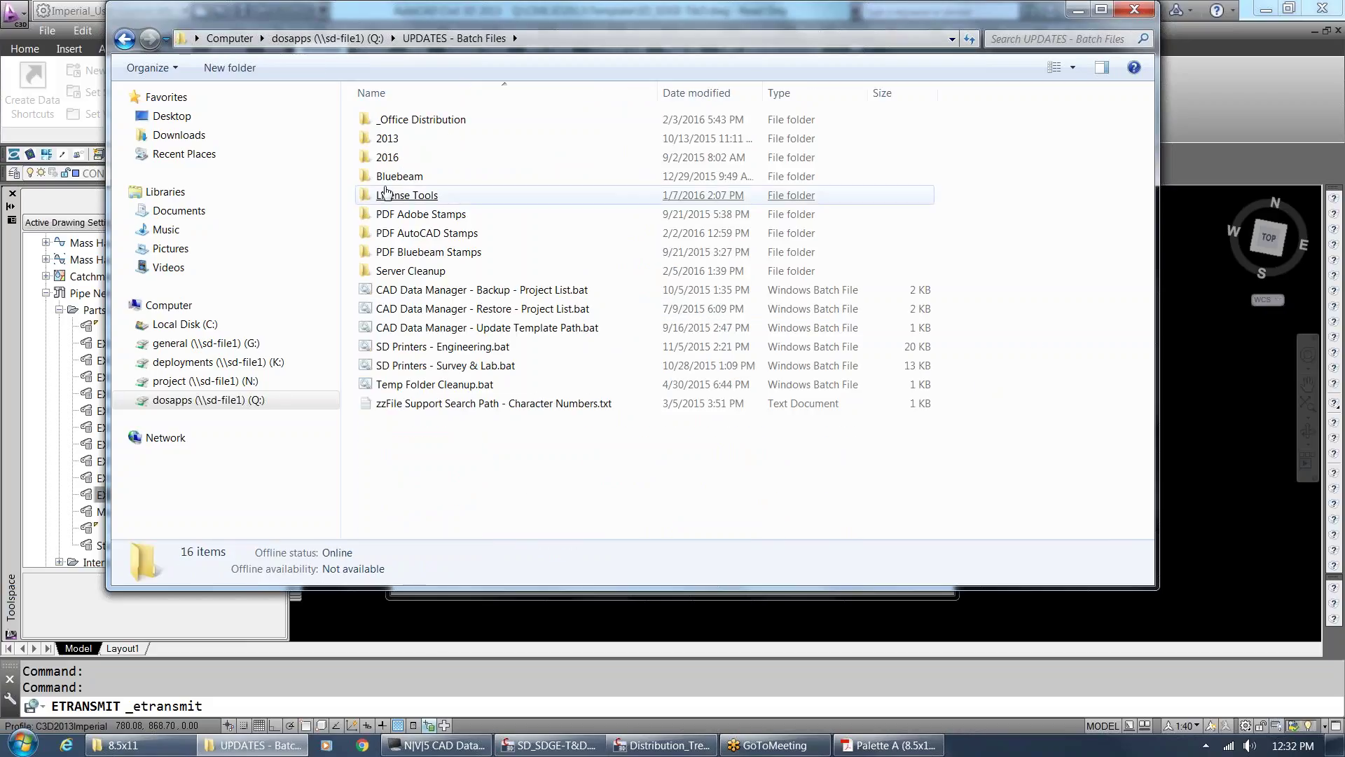
pyautogui.doubleClick(387, 138)
pyautogui.scroll(-1, 527, 399)
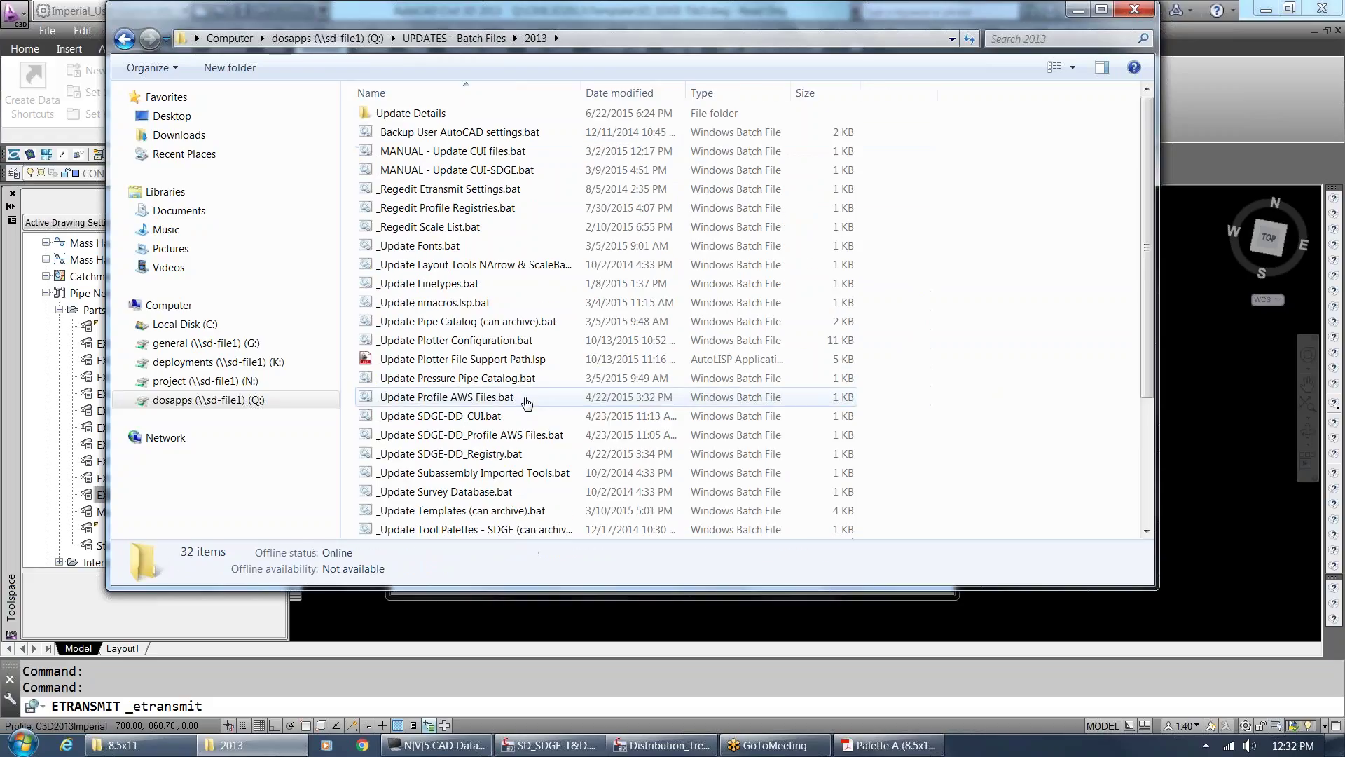
pyautogui.click(527, 399)
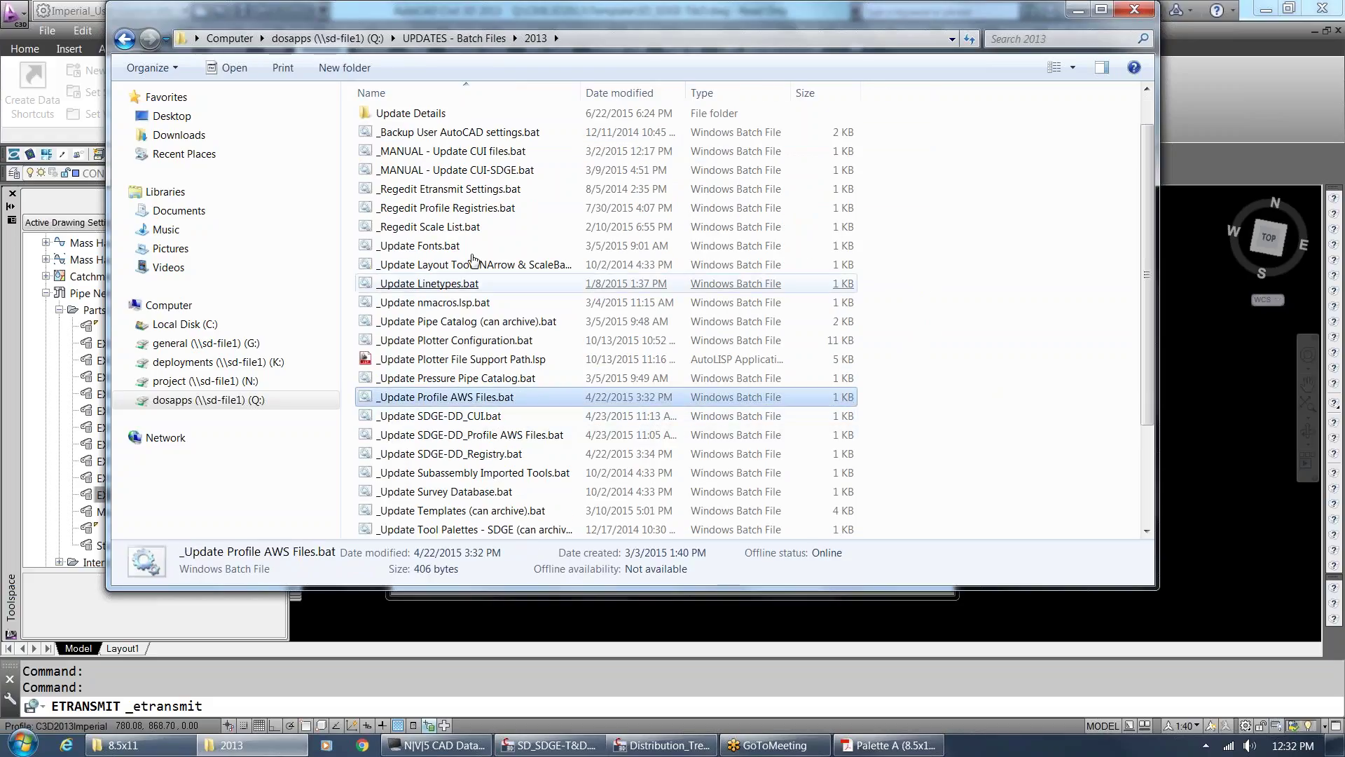
pyautogui.click(519, 189)
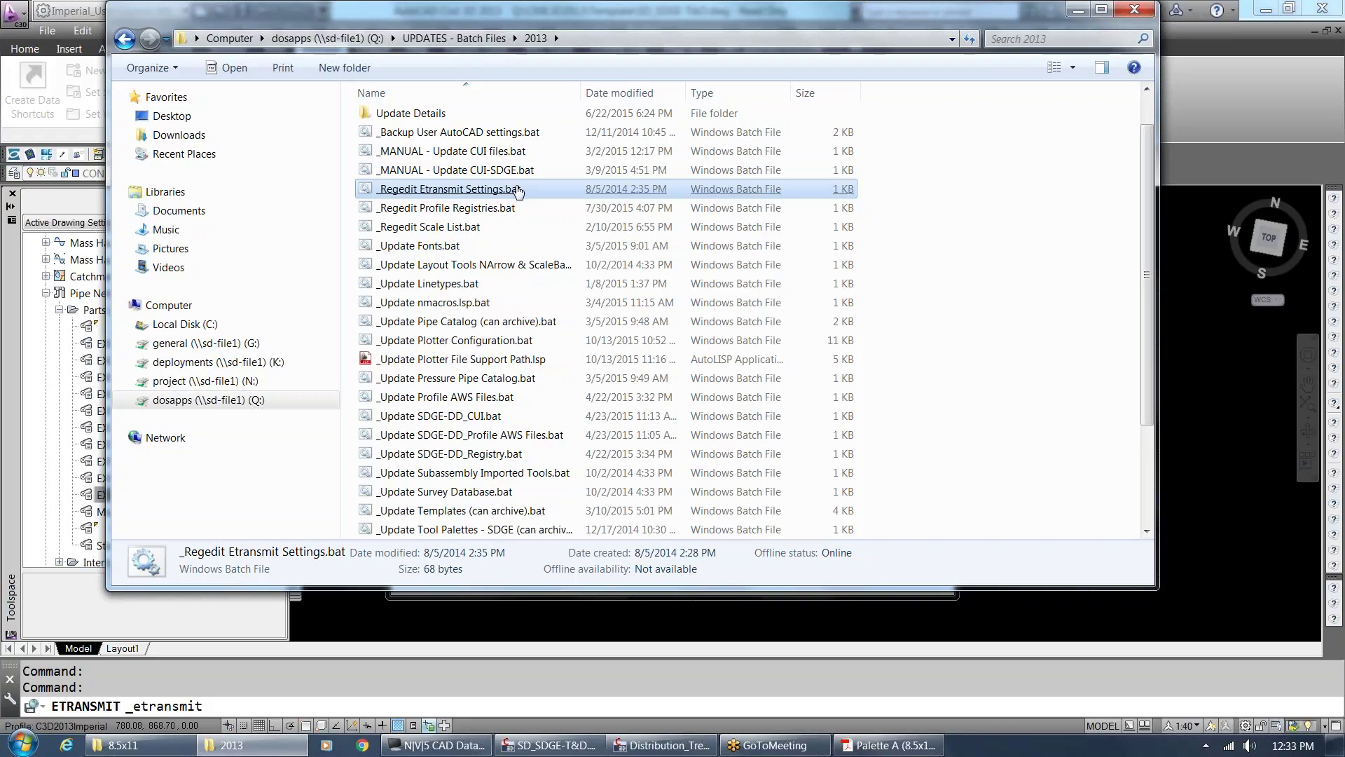
pyautogui.scroll(-1, 518, 191)
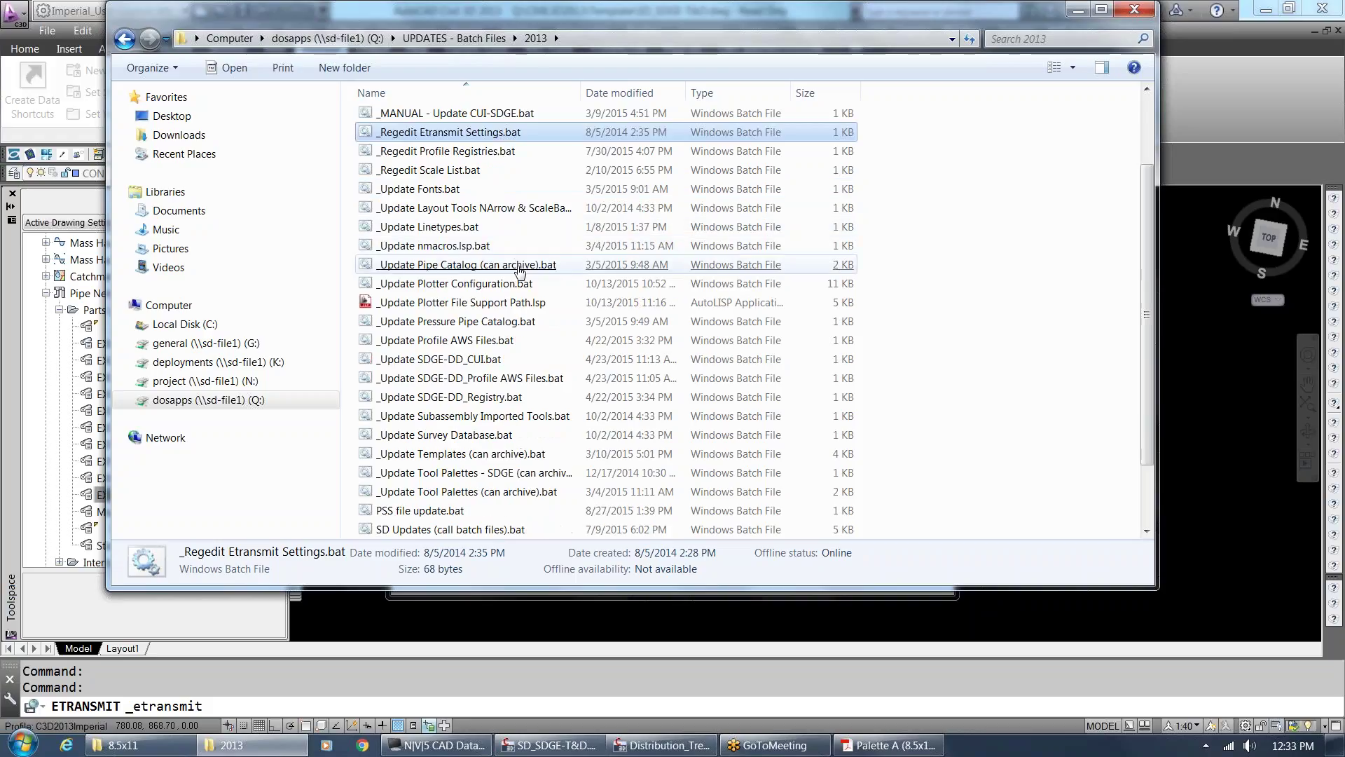
pyautogui.scroll(-1, 543, 273)
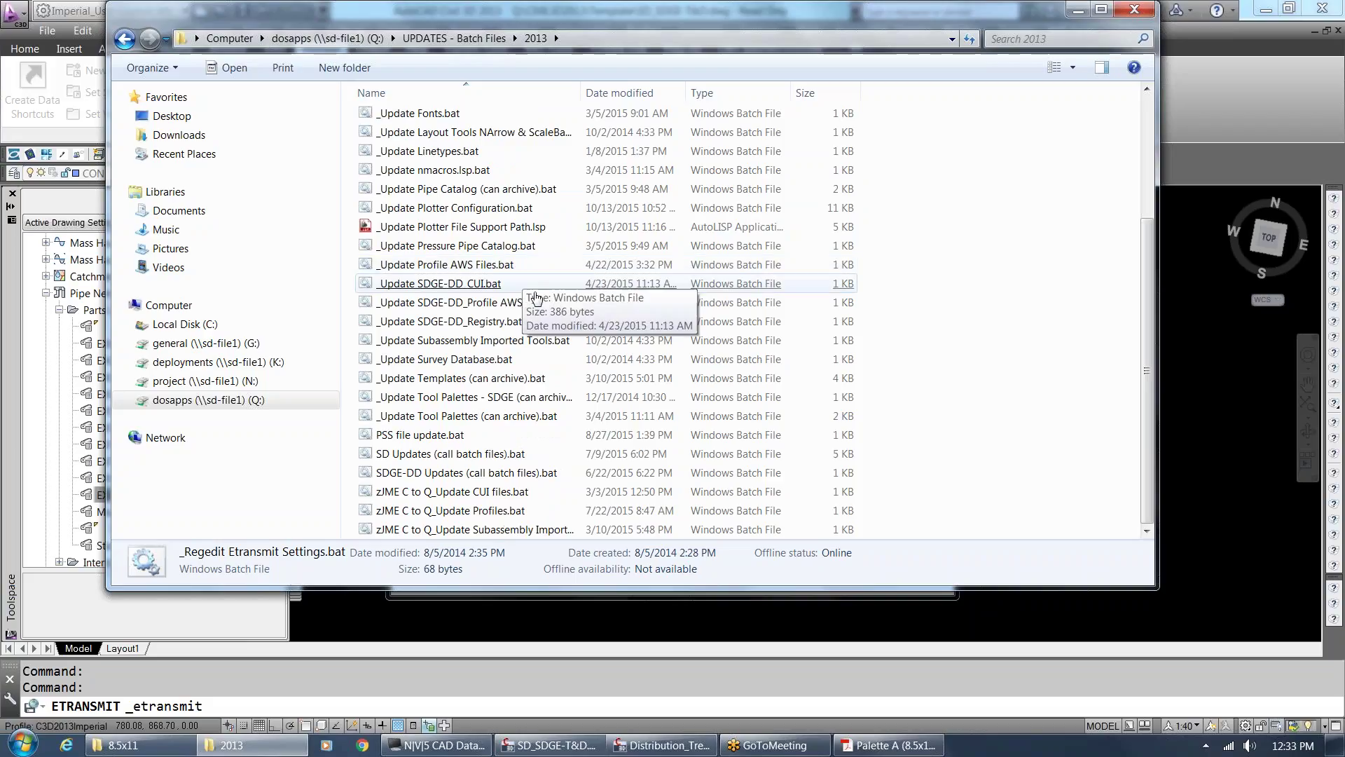
pyautogui.click(554, 340)
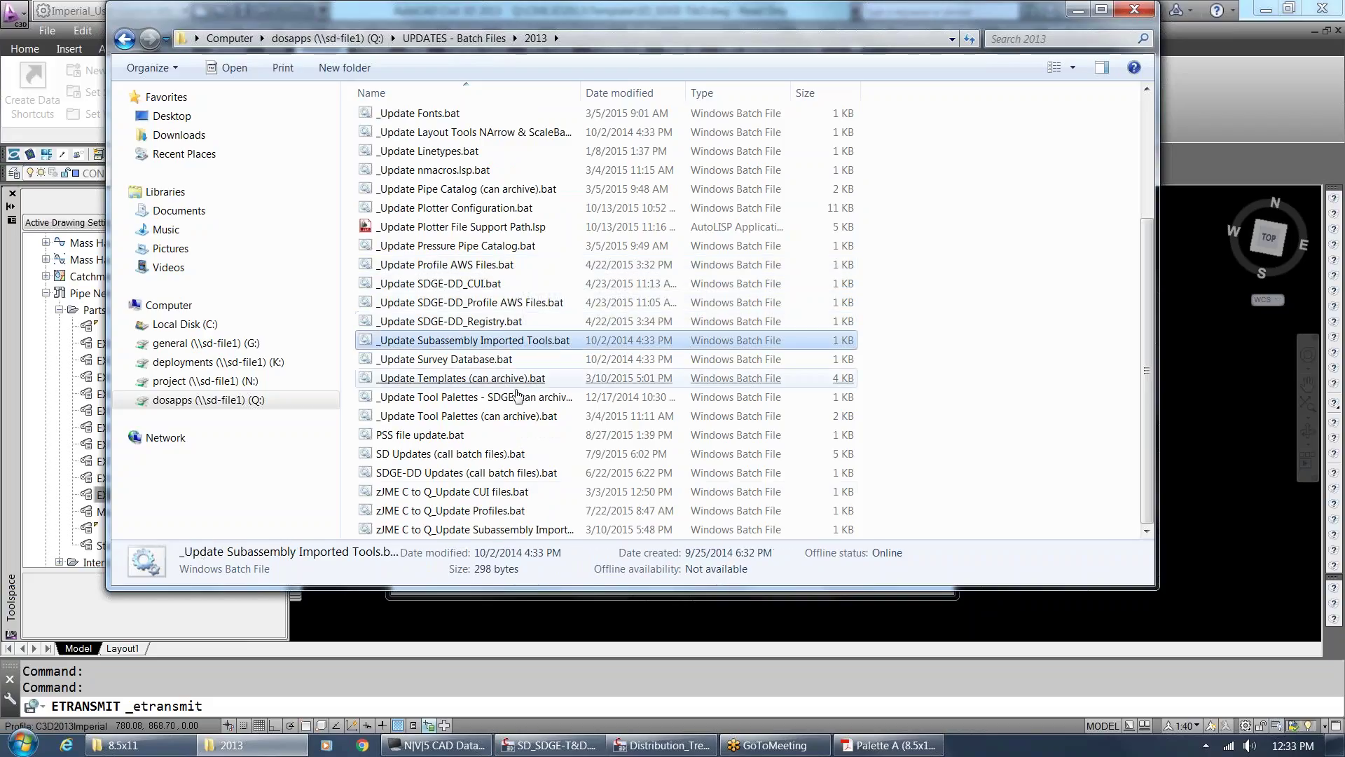
pyautogui.click(492, 454)
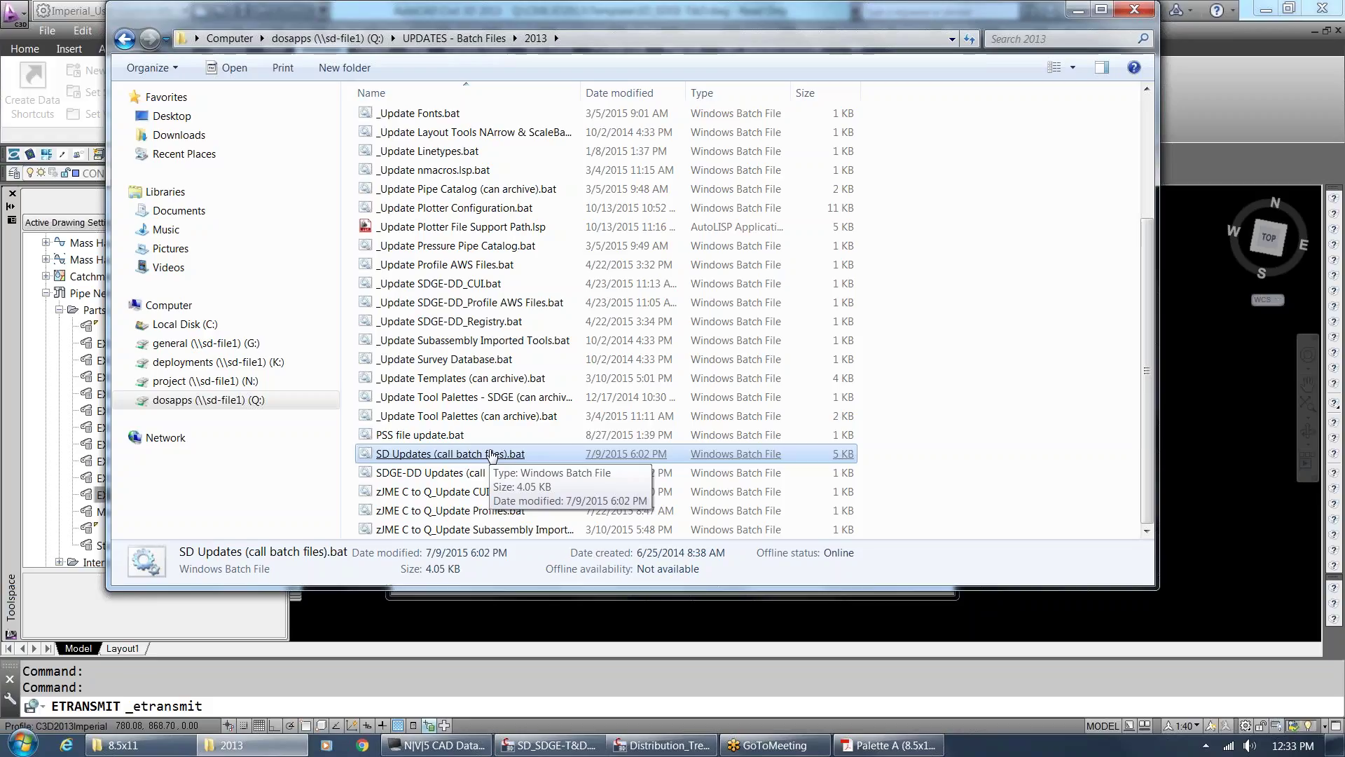
pyautogui.scroll(4, 521, 353)
pyautogui.click(522, 364)
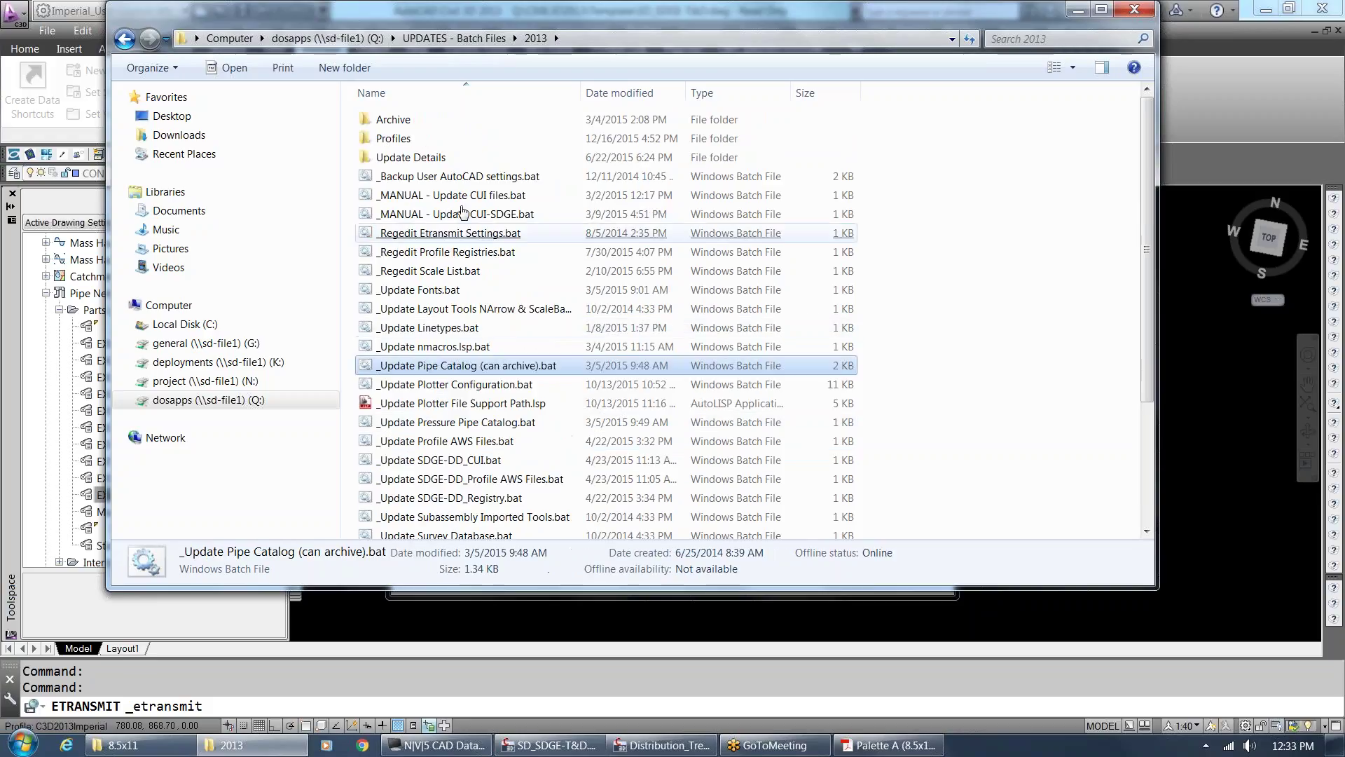
pyautogui.click(493, 254)
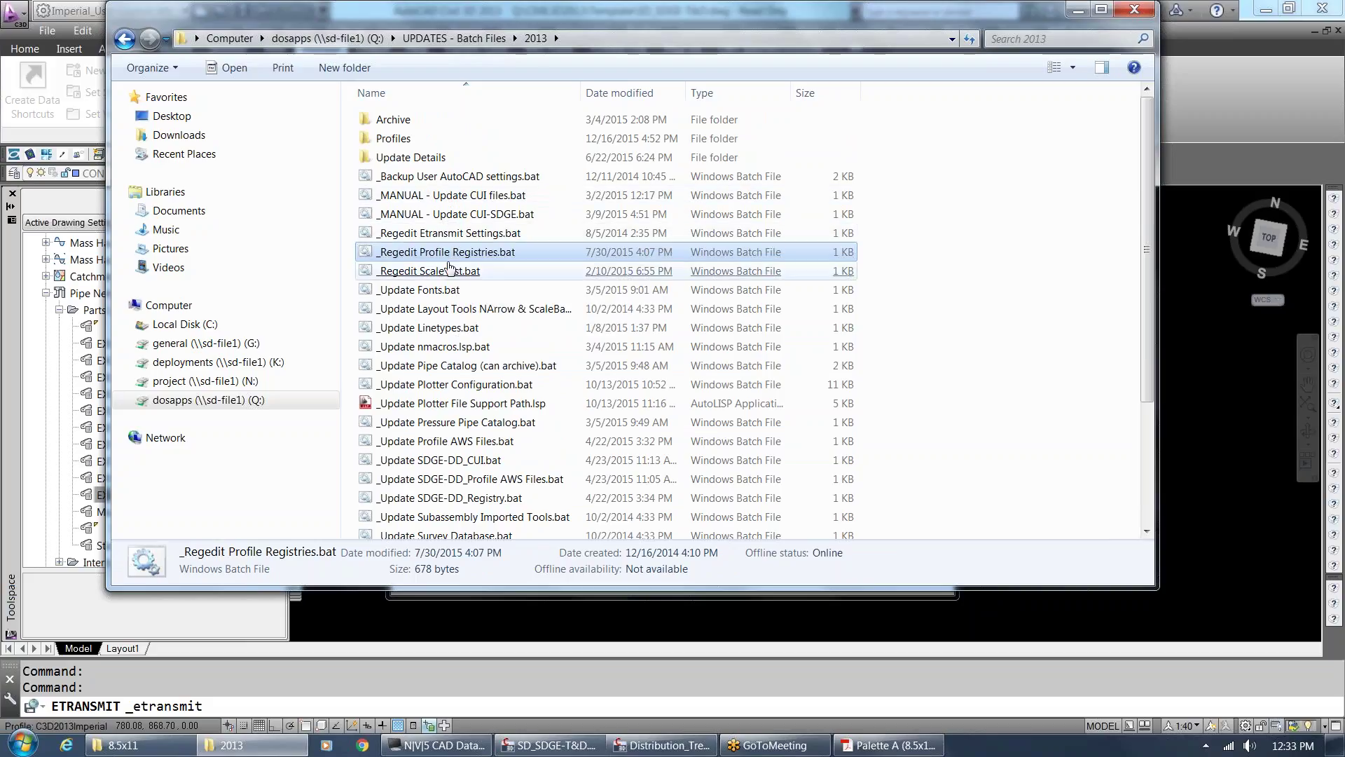
pyautogui.scroll(-3, 449, 435)
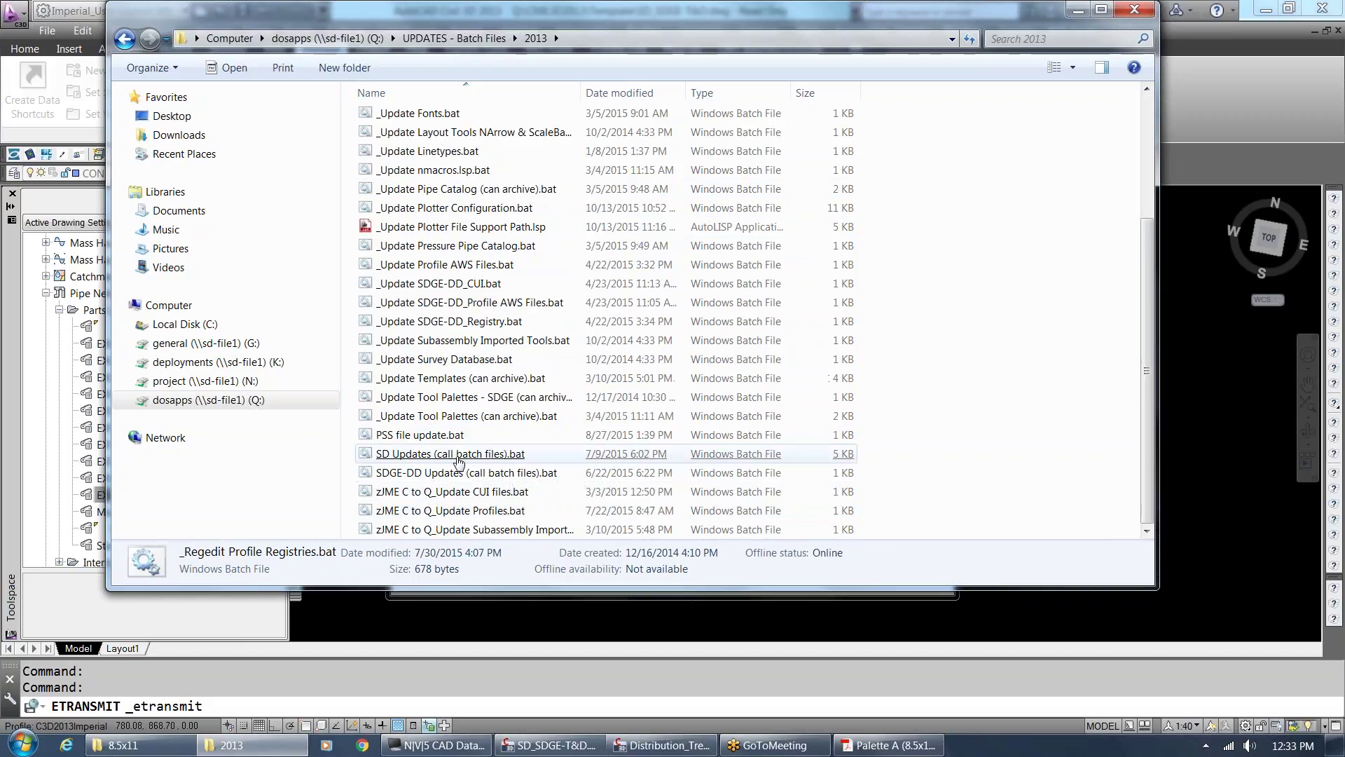
pyautogui.scroll(3, 455, 395)
pyautogui.click(456, 384)
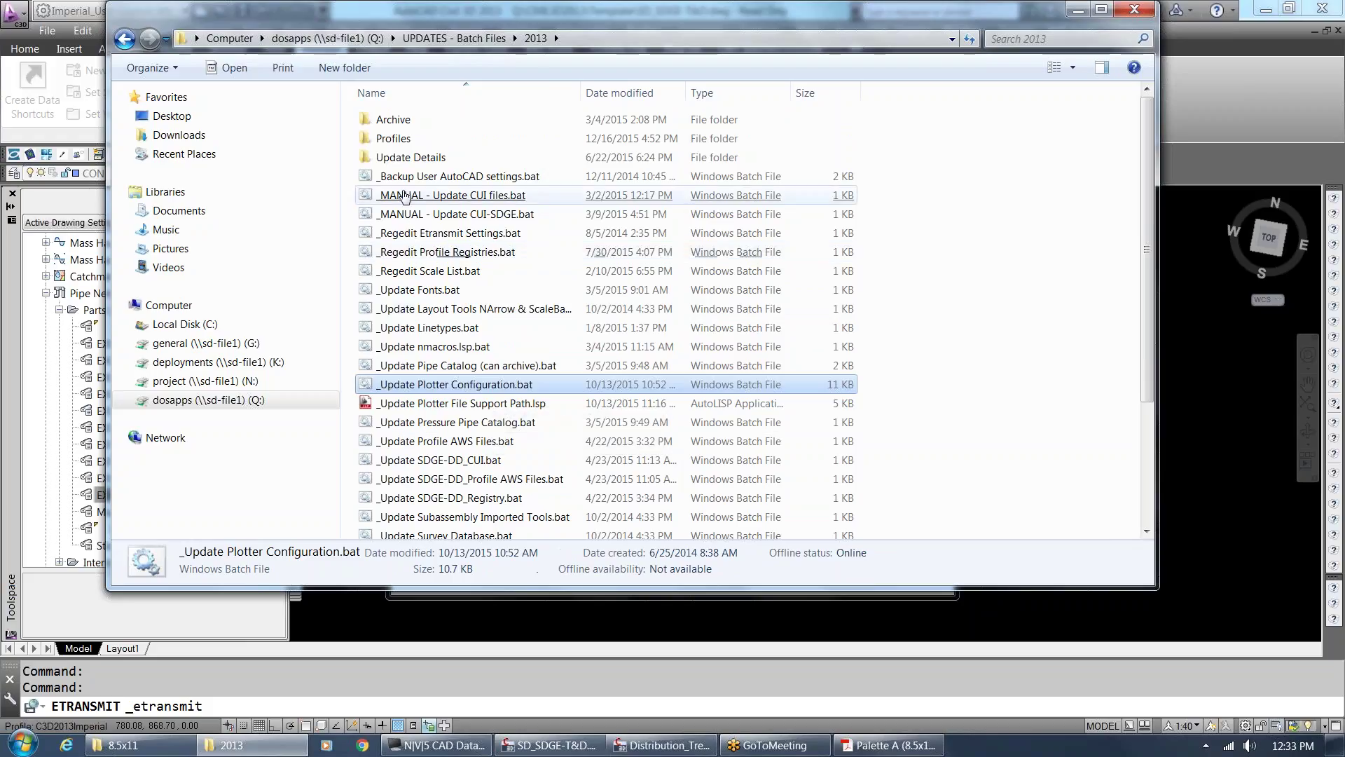
pyautogui.click(427, 253)
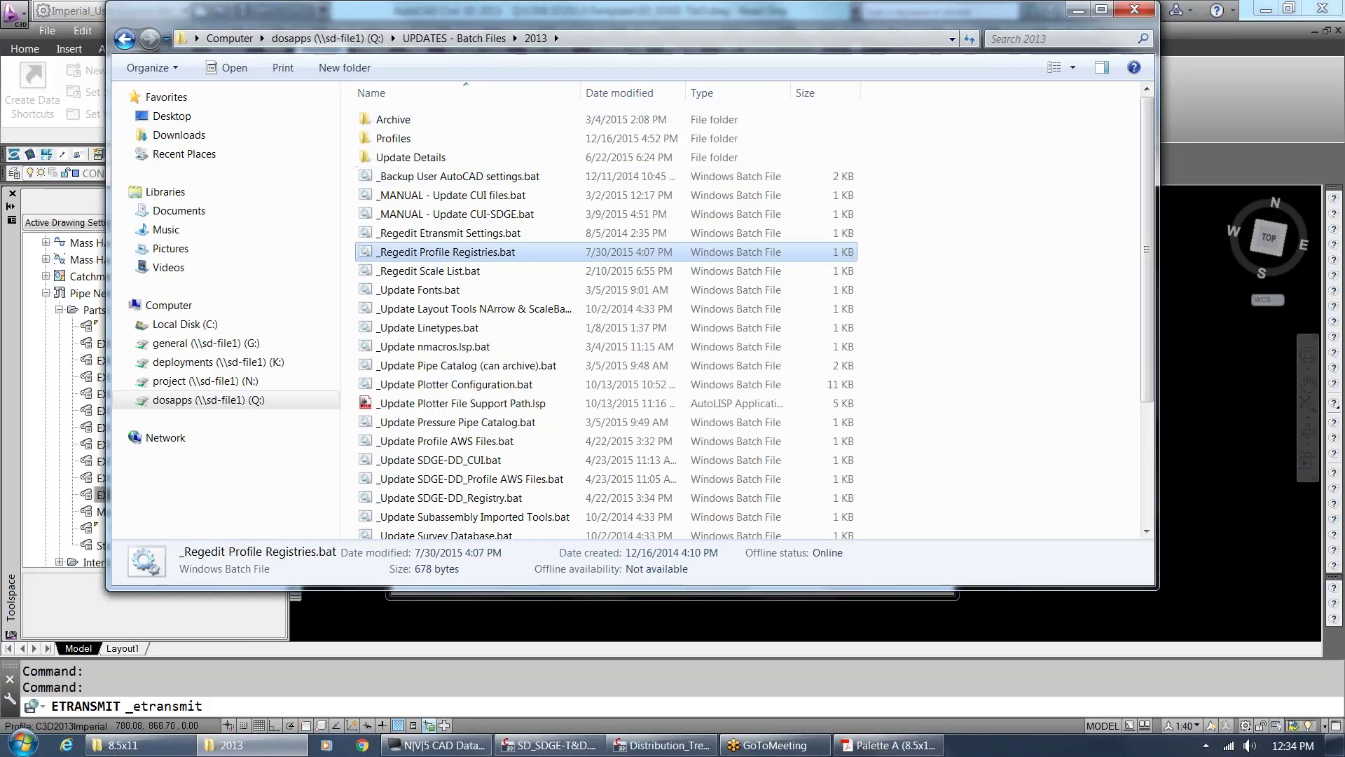
# Cancel the transmittal, then review the drawing's purgeable named objects with PURGE.
pyautogui.click(1078, 9)
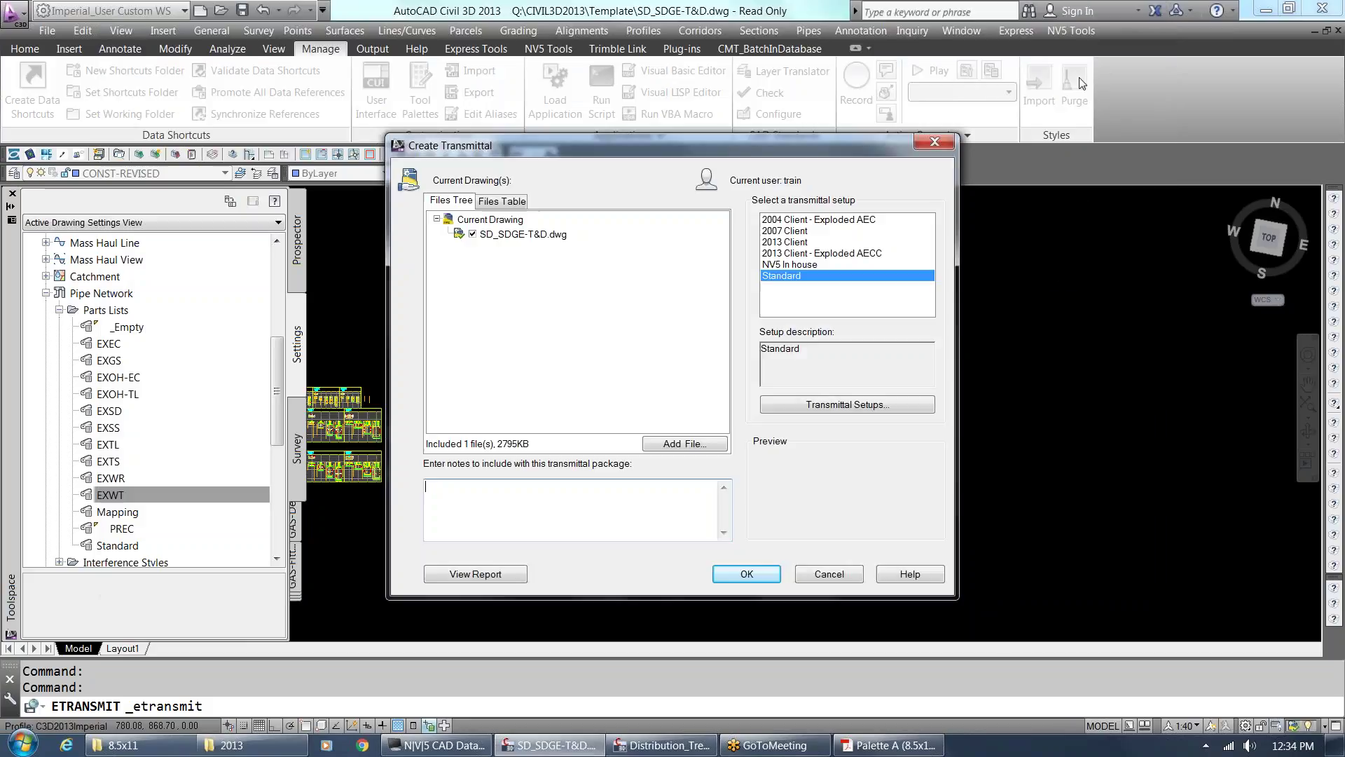
pyautogui.click(838, 576)
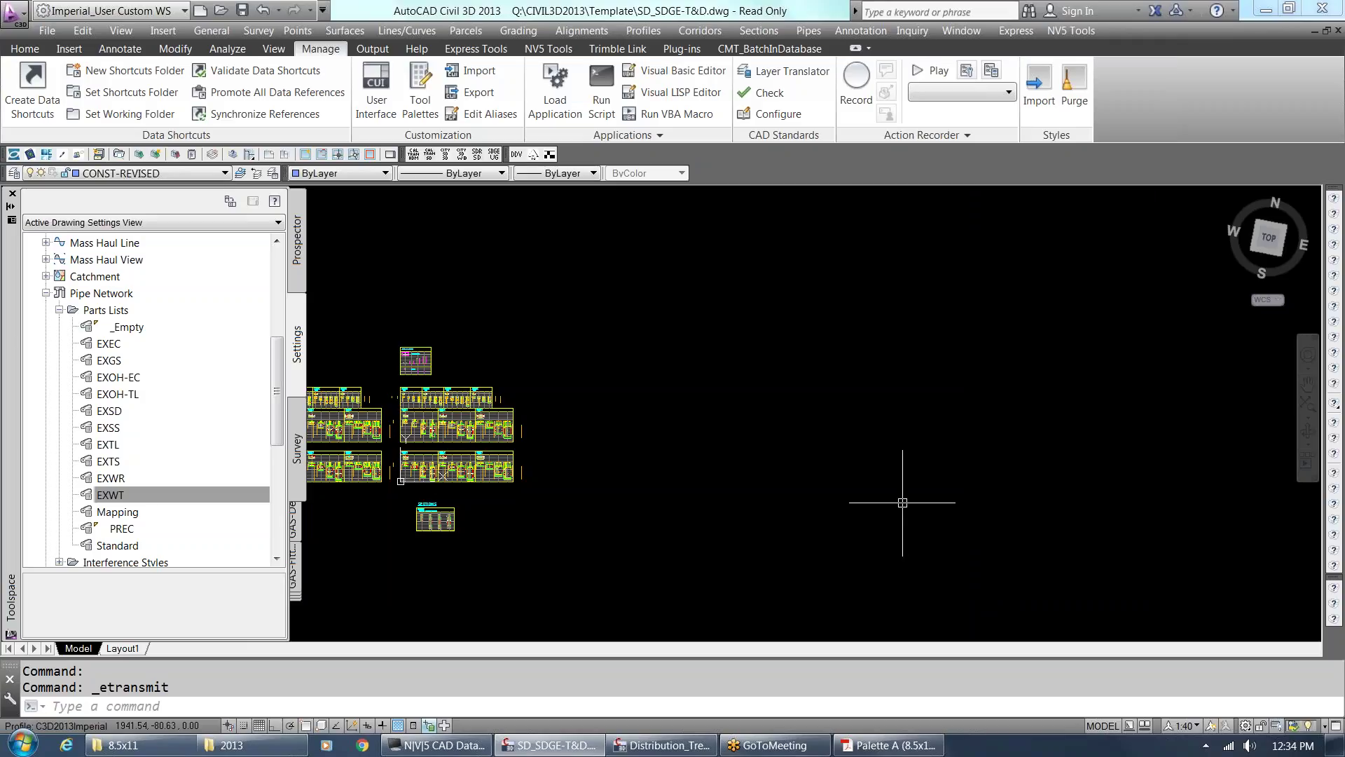
pyautogui.write('purge')
pyautogui.press('Return')
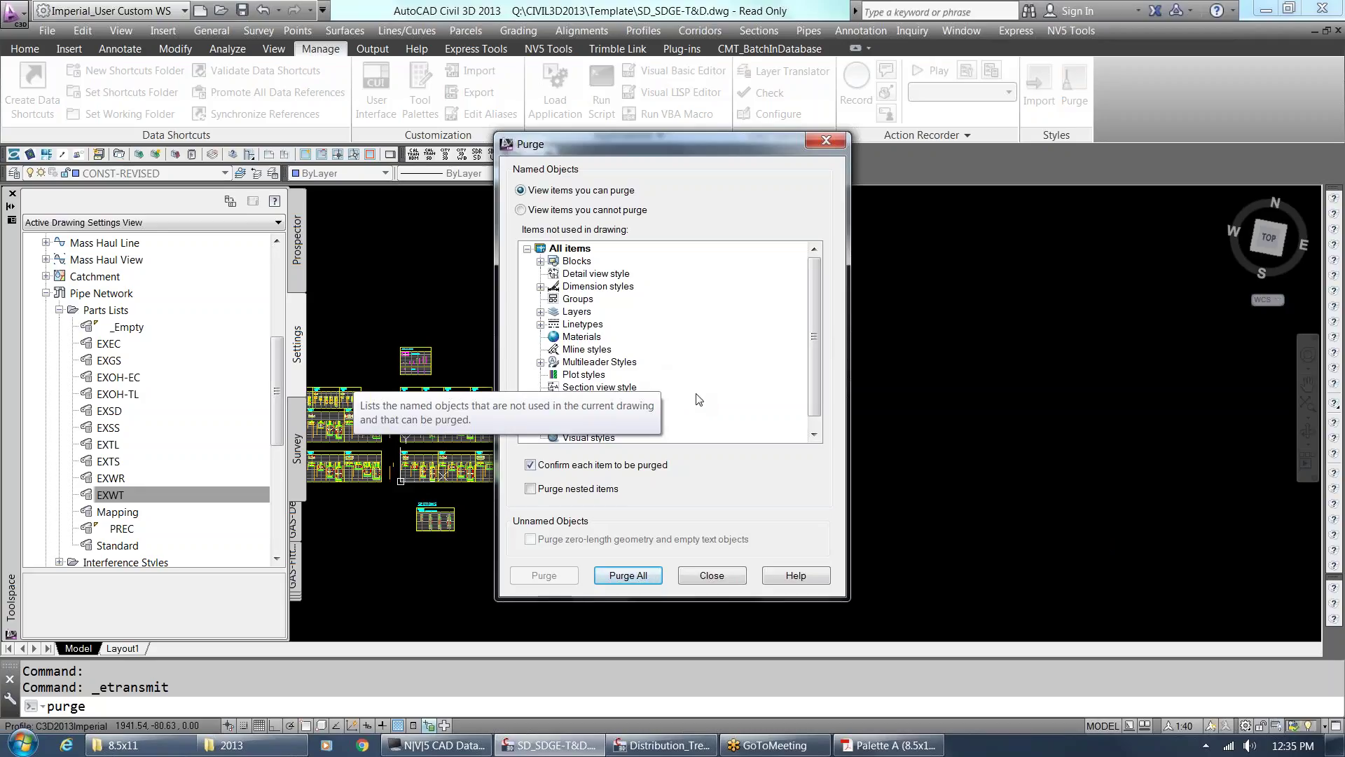
pyautogui.click(736, 579)
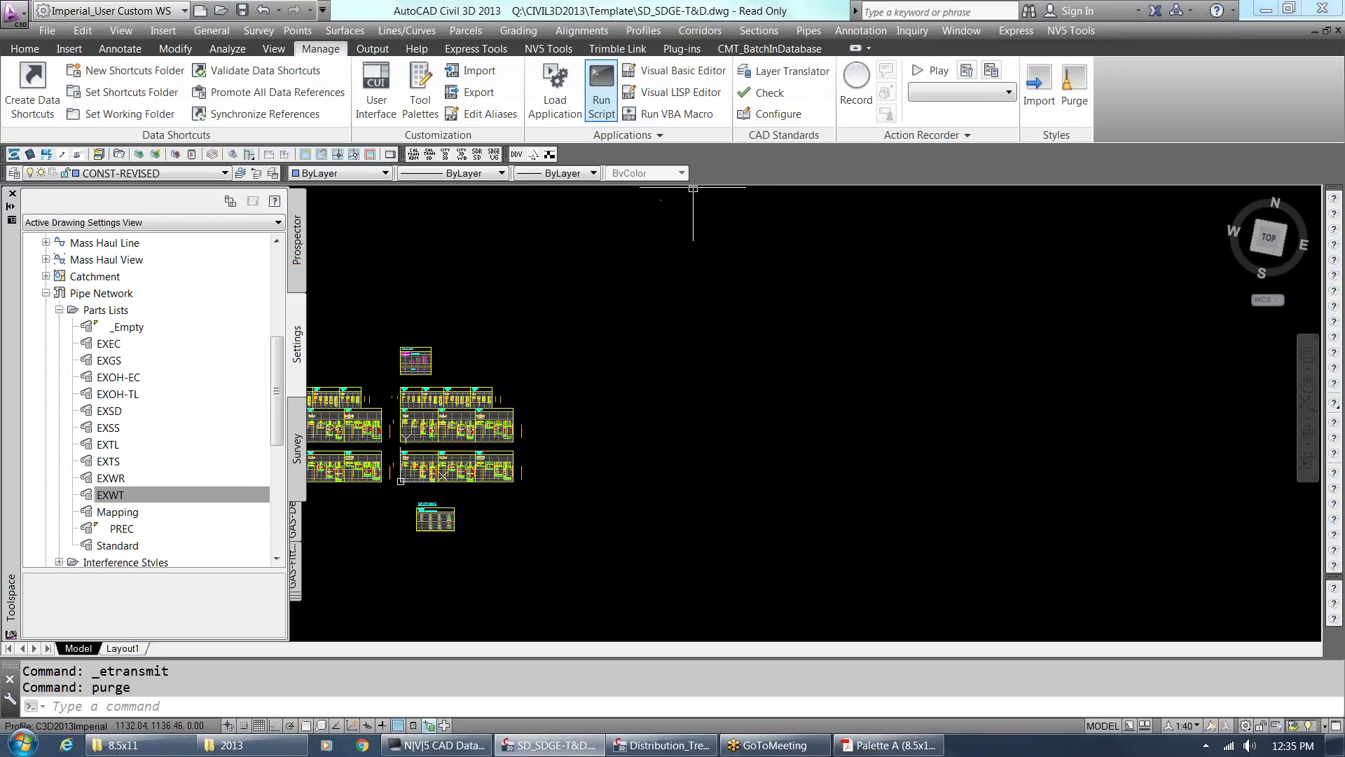
# Launch Point Style Purge from the NV5 Tools Points dropdown.
pyautogui.click(548, 49)
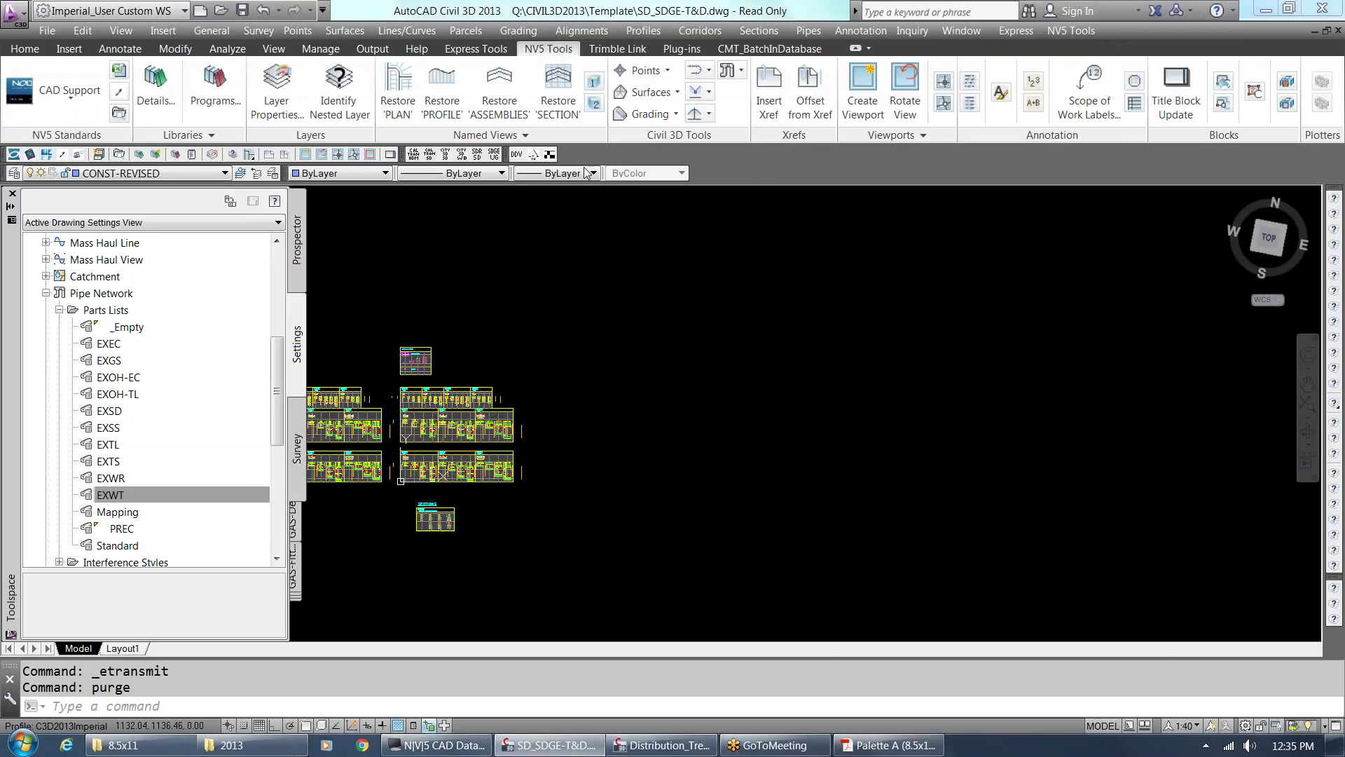
pyautogui.click(654, 71)
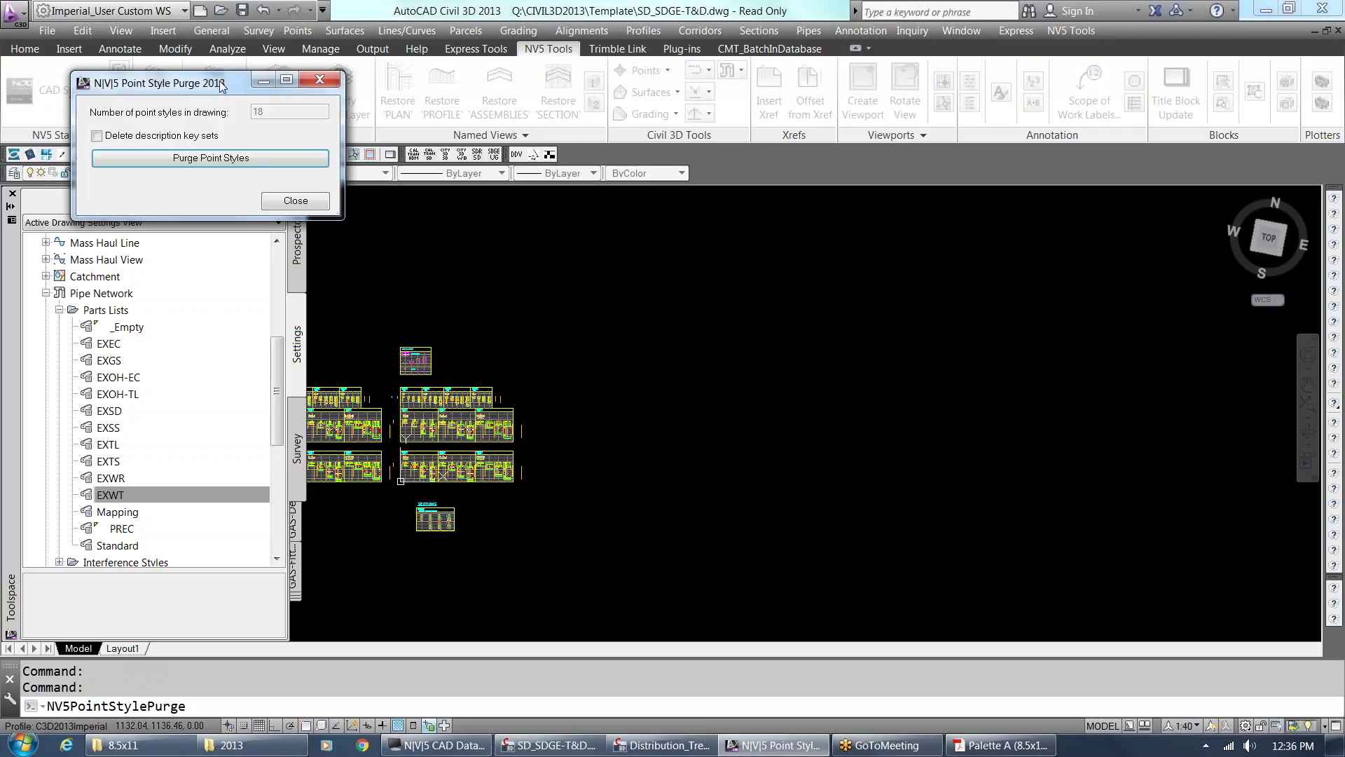
# Enable Delete description key sets in Point Style Purge, then close the tool.
pyautogui.moveTo(220, 84); pyautogui.dragTo(491, 177)
pyautogui.click(412, 231)
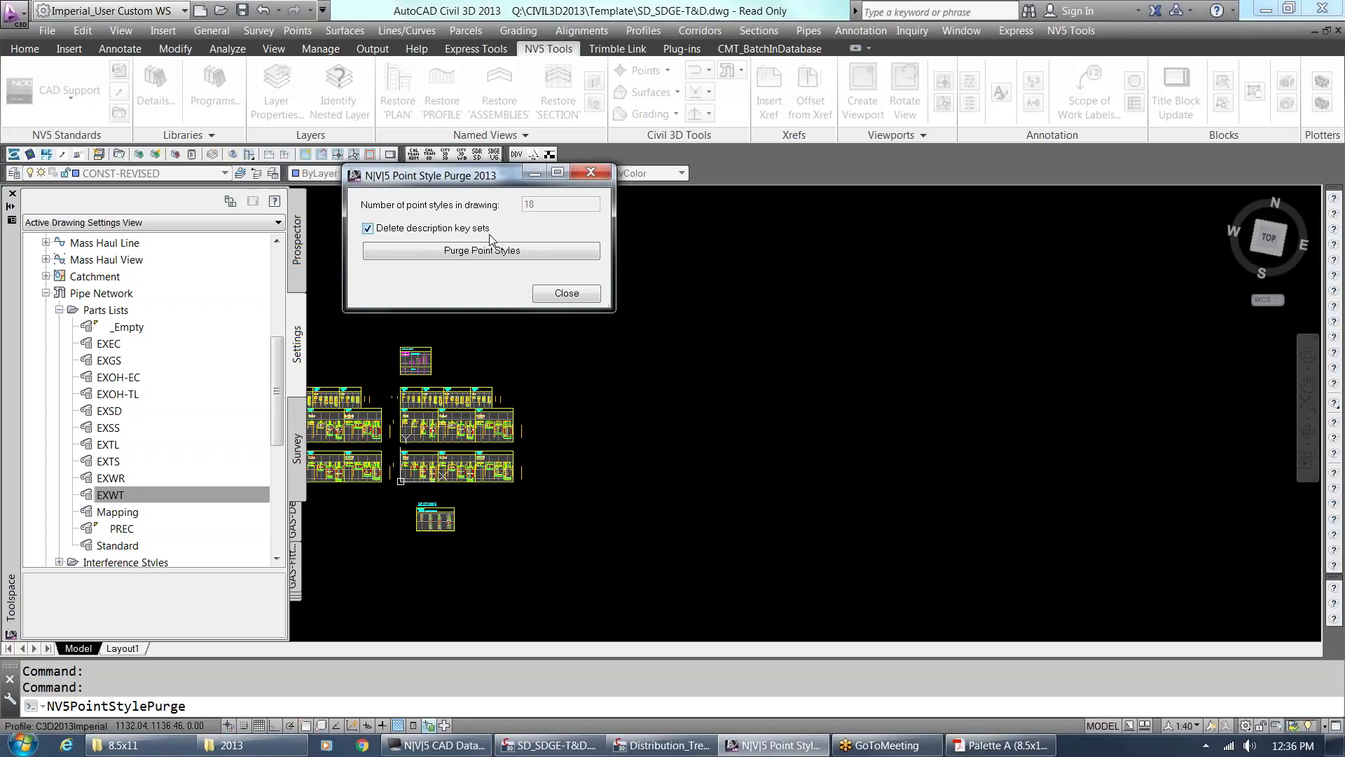
pyautogui.click(567, 293)
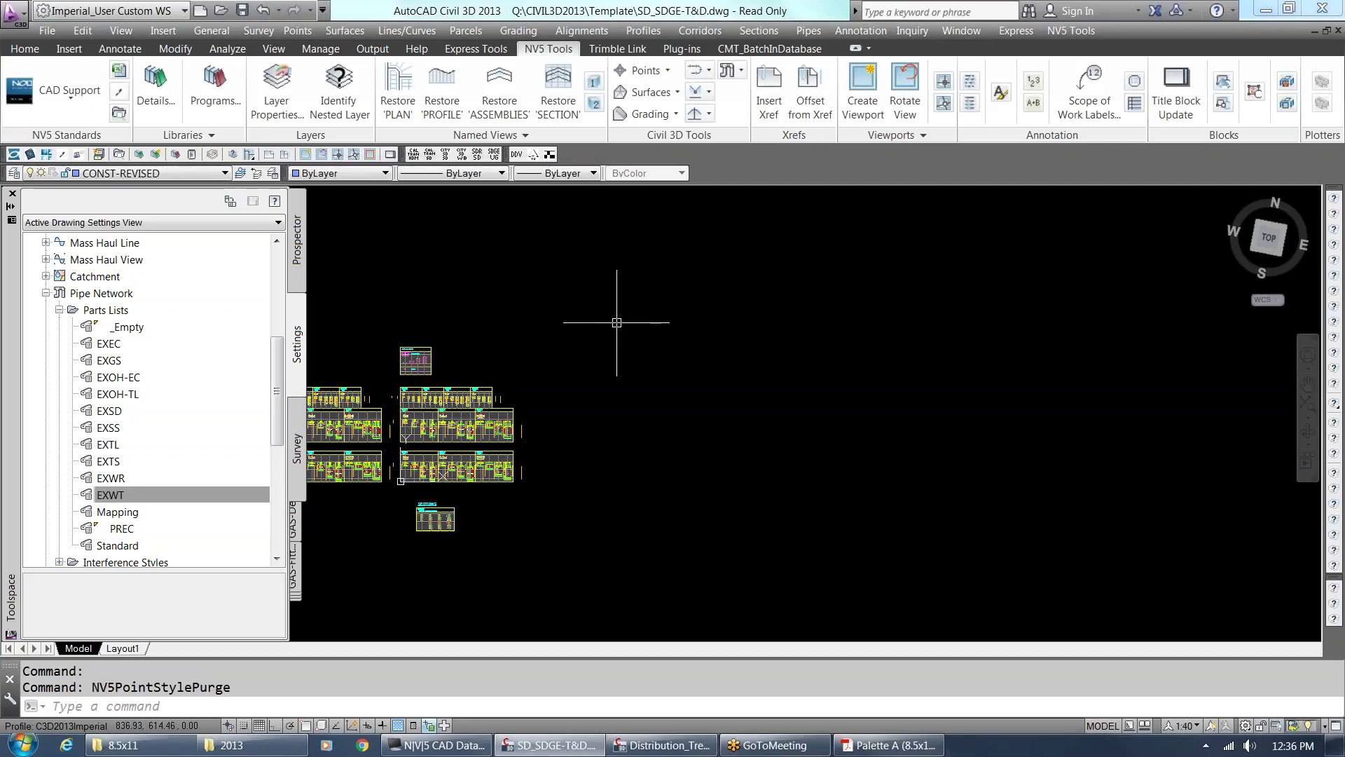
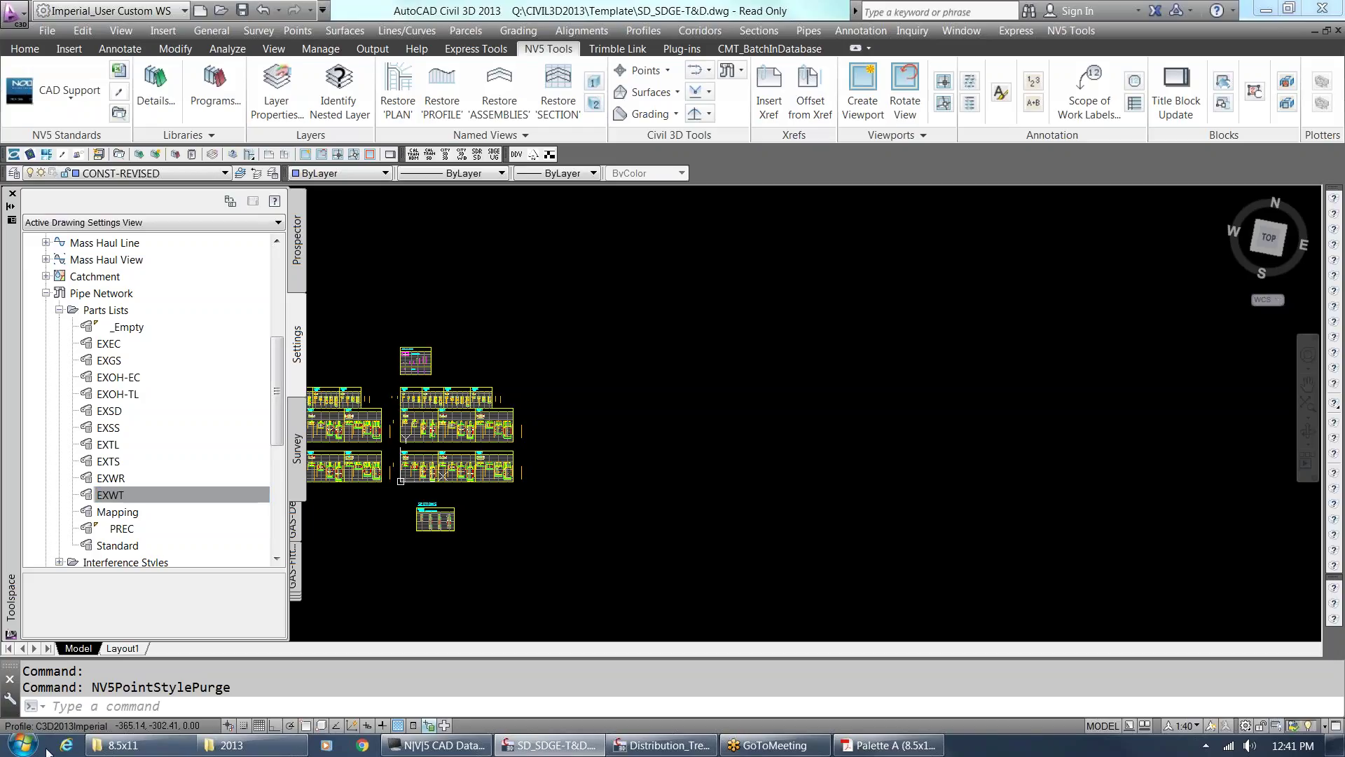
# Bring Explorer forward and browse to the CADLIB folder on the dosapps (Q:) drive.
pyautogui.click(147, 748)
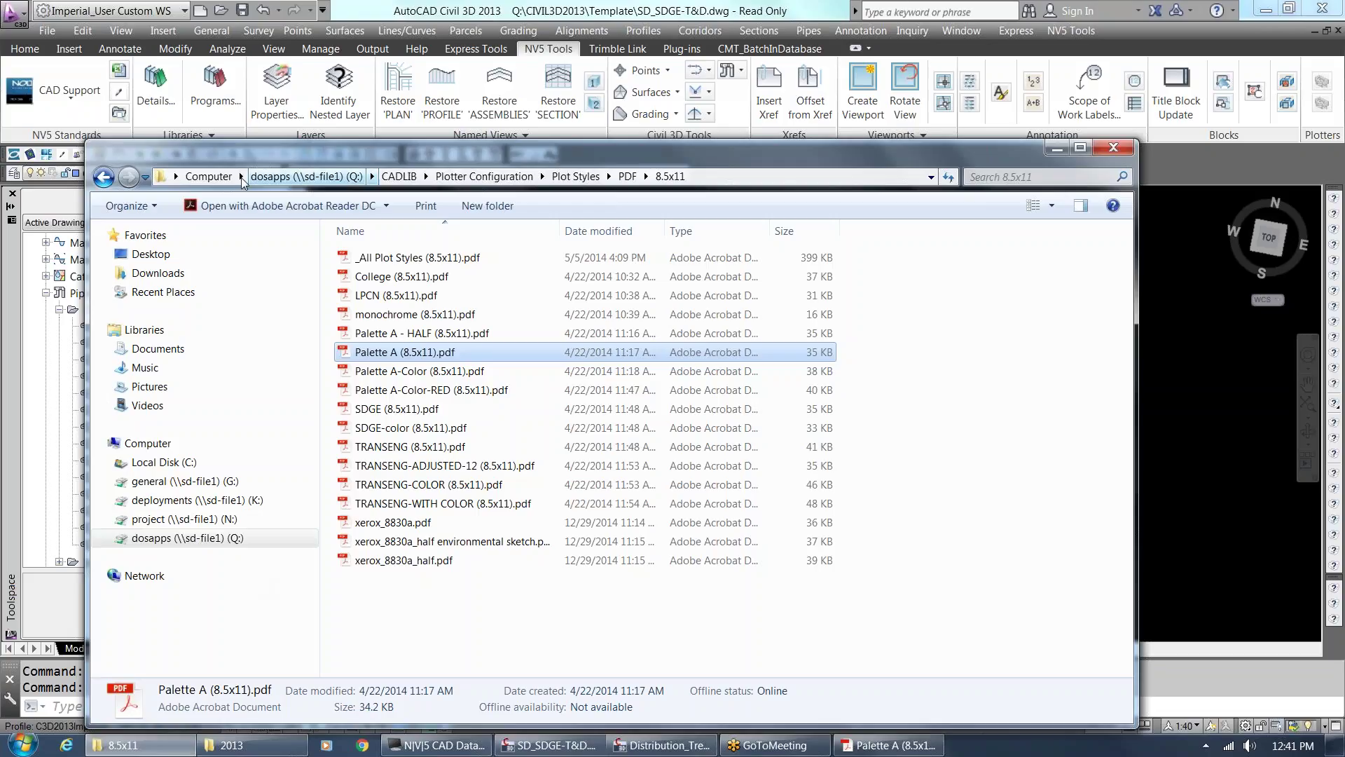
pyautogui.click(209, 177)
pyautogui.doubleClick(434, 397)
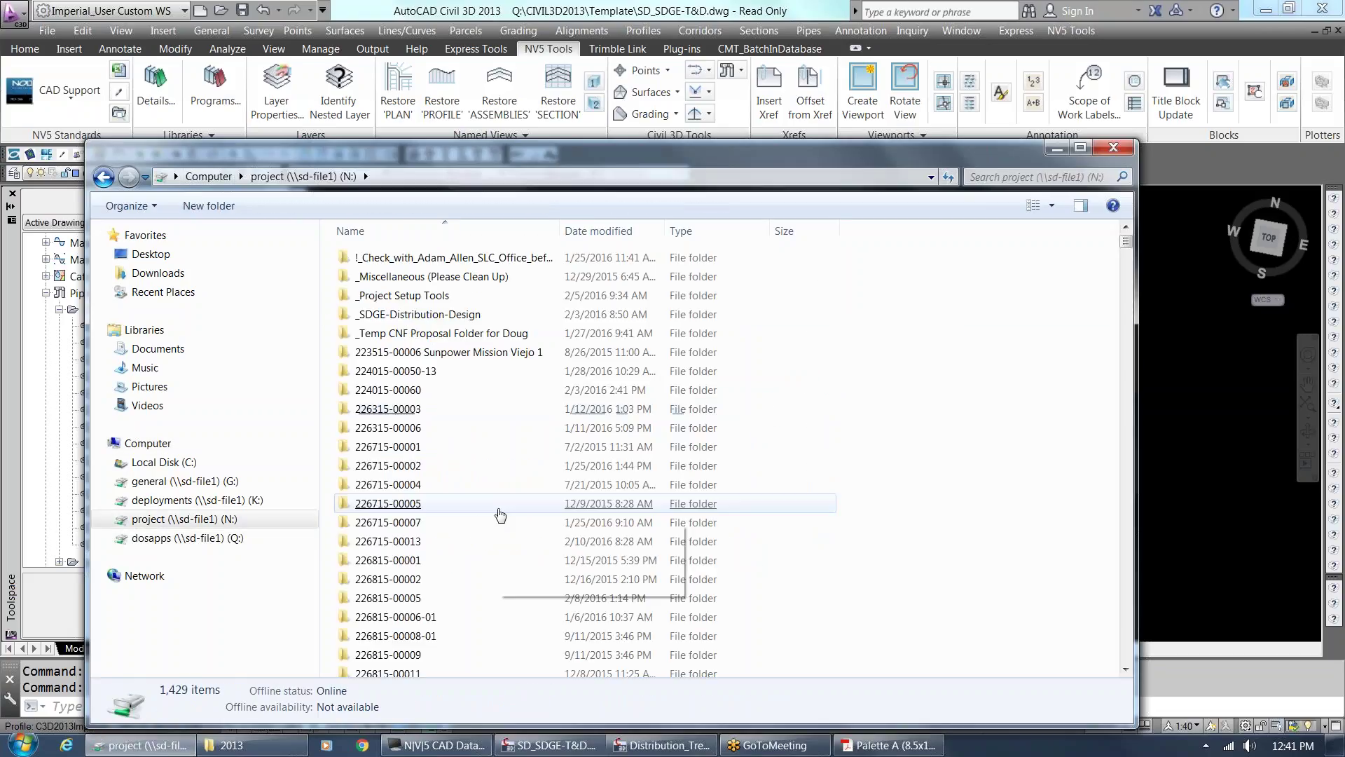
pyautogui.click(209, 177)
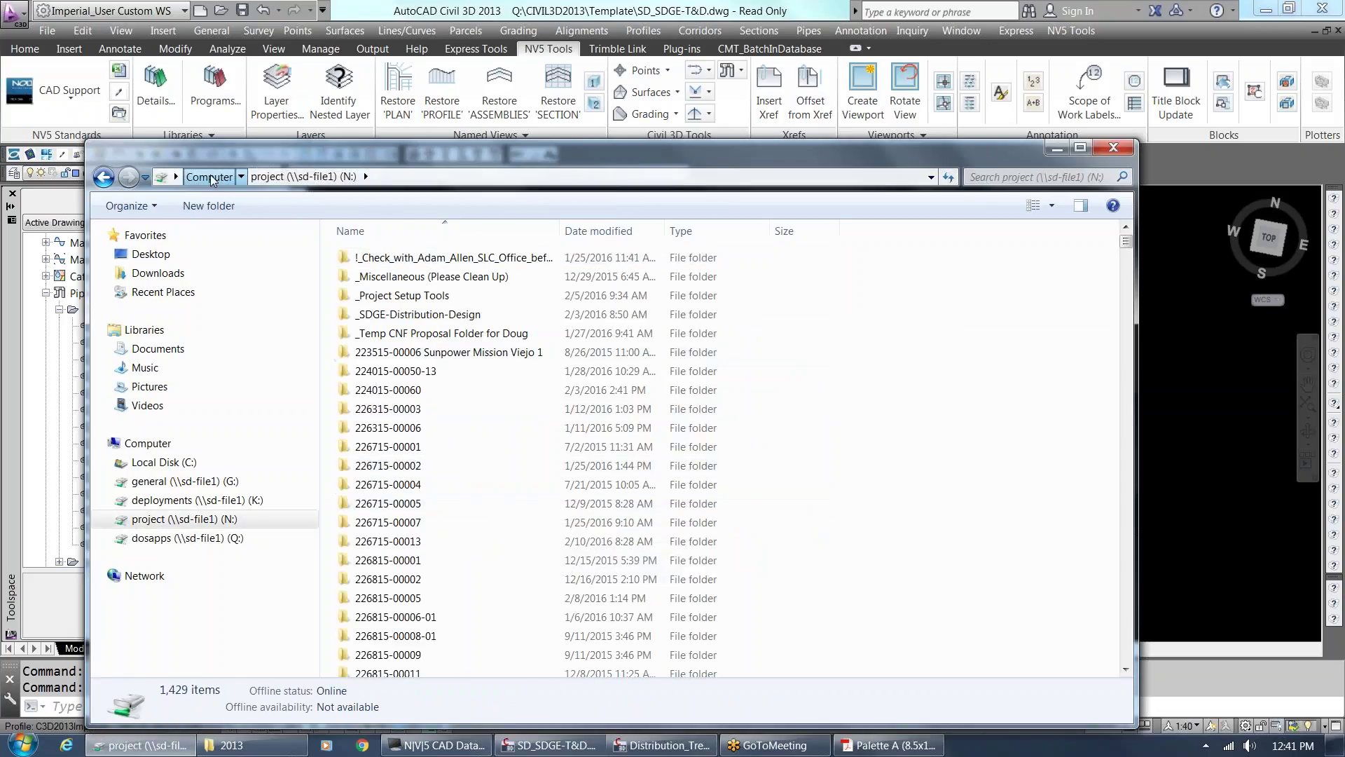
pyautogui.doubleClick(644, 405)
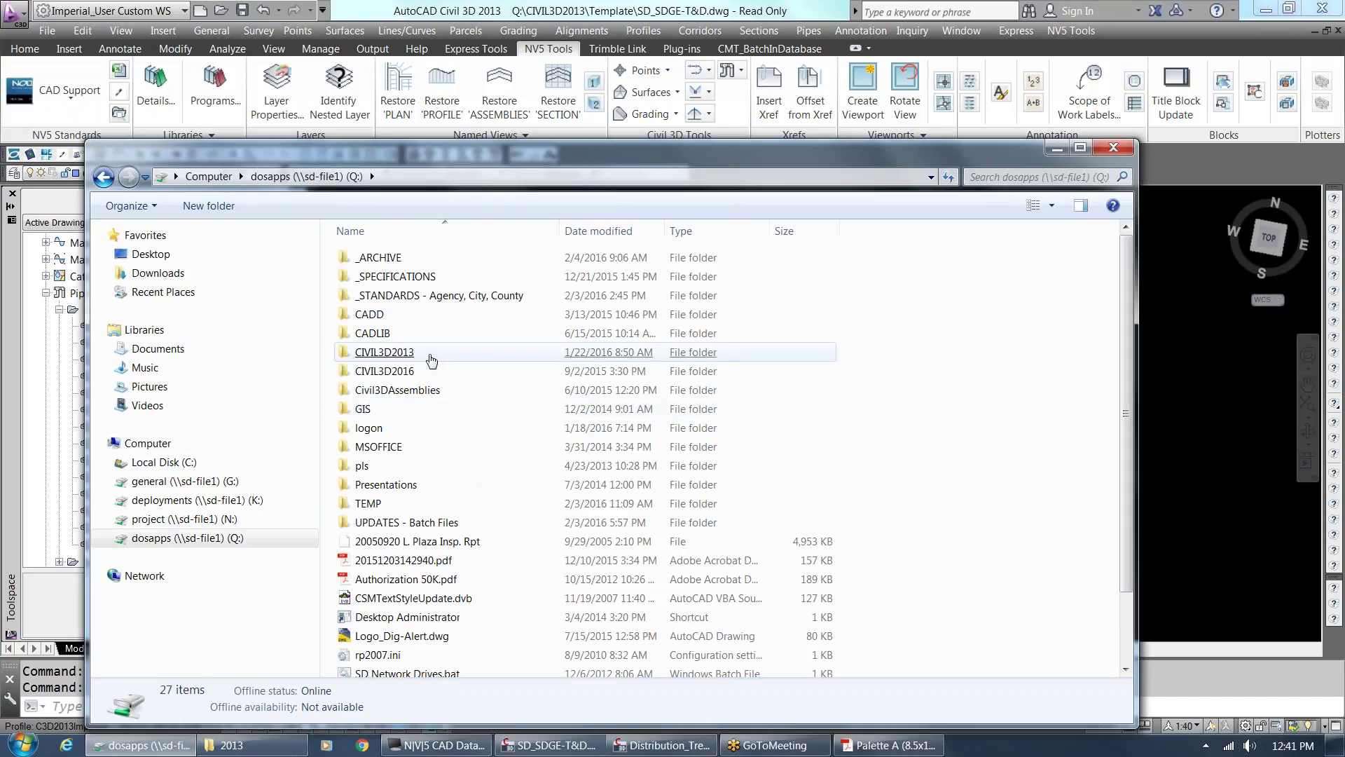
pyautogui.click(429, 354)
pyautogui.doubleClick(412, 335)
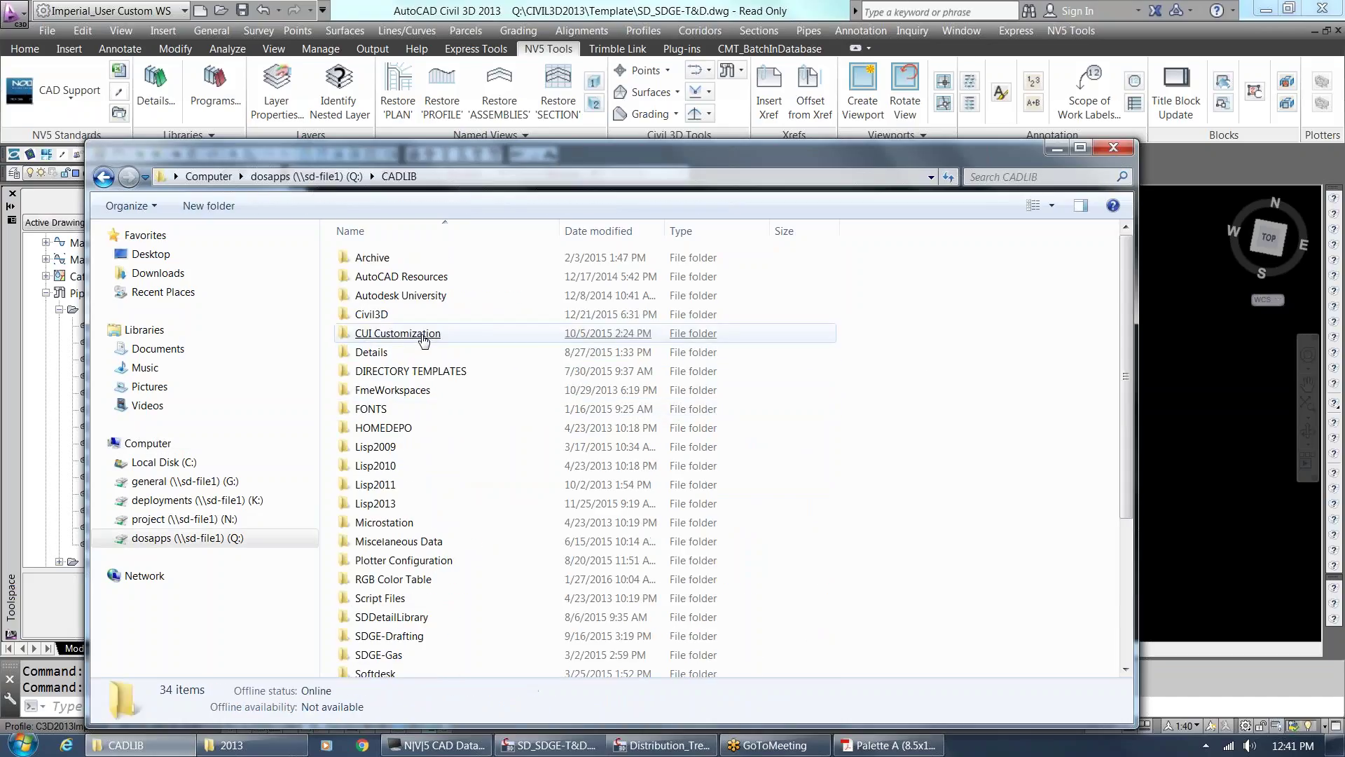
# Open DIRECTORY TEMPLATES > NV5-Survey Folder Structure > Survey > Field Data.
pyautogui.click(439, 373)
pyautogui.doubleClick(439, 373)
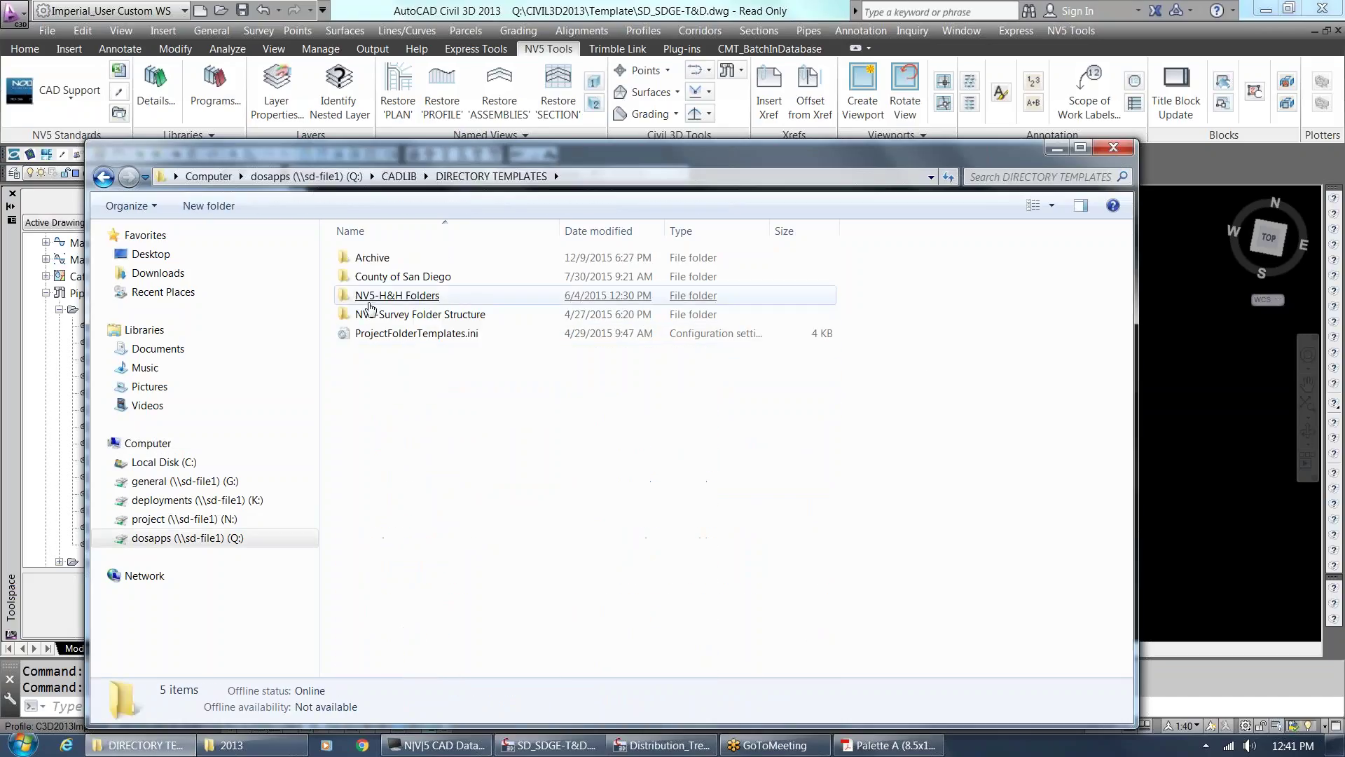
pyautogui.doubleClick(376, 314)
pyautogui.doubleClick(408, 428)
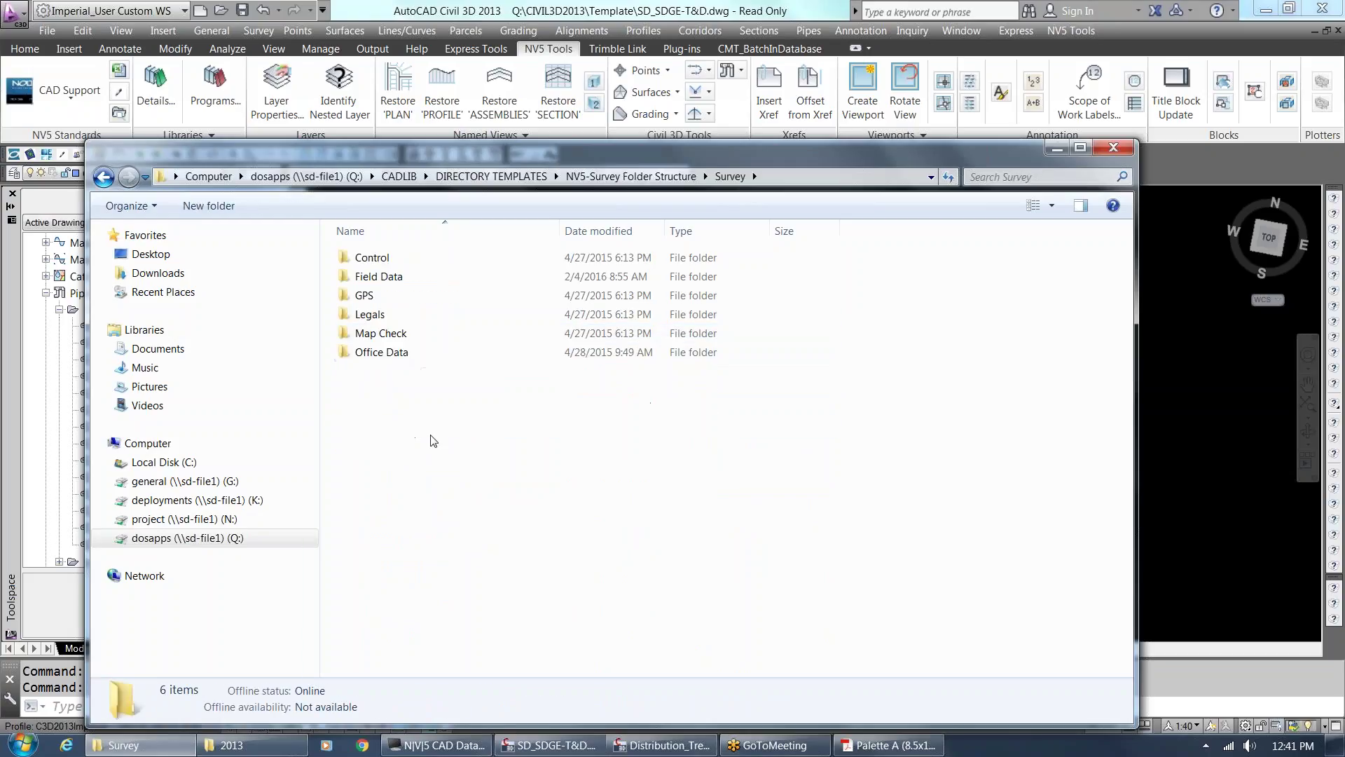
pyautogui.doubleClick(382, 276)
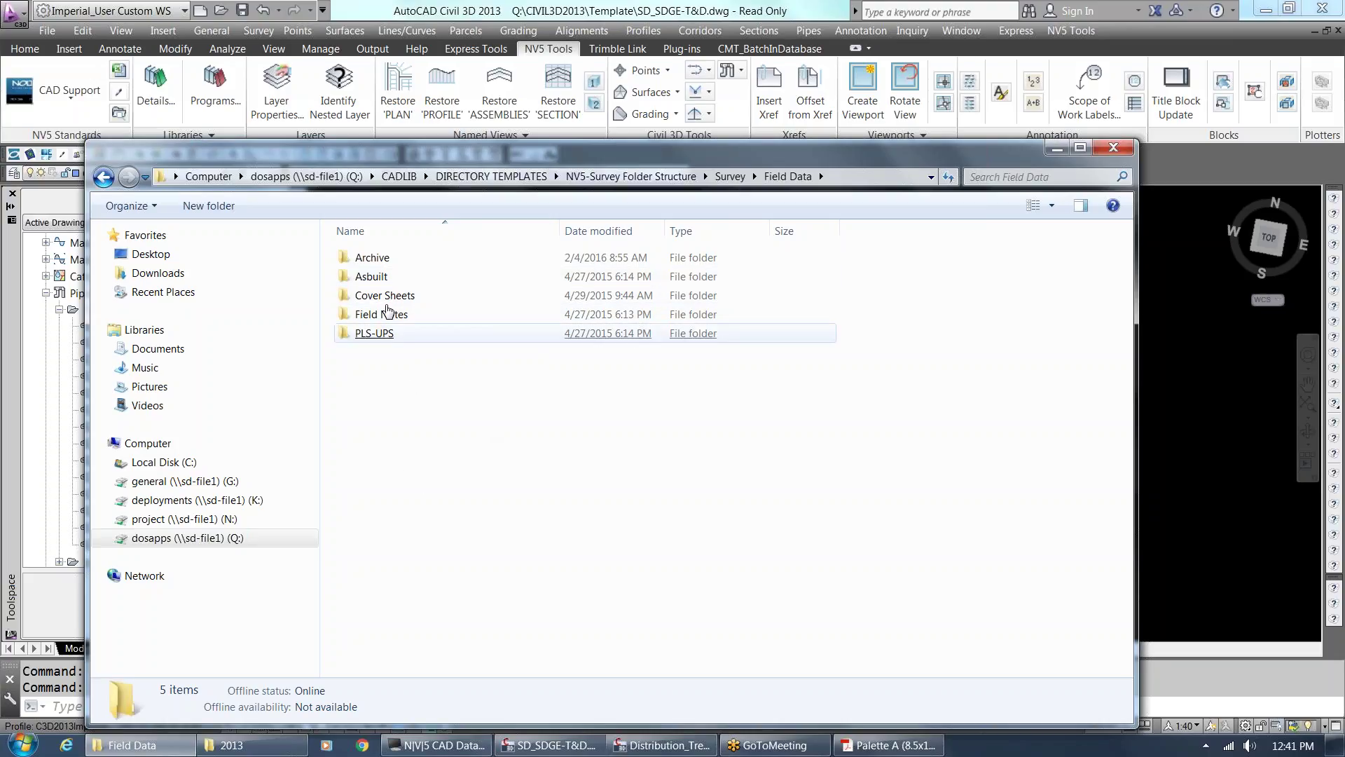
pyautogui.click(385, 279)
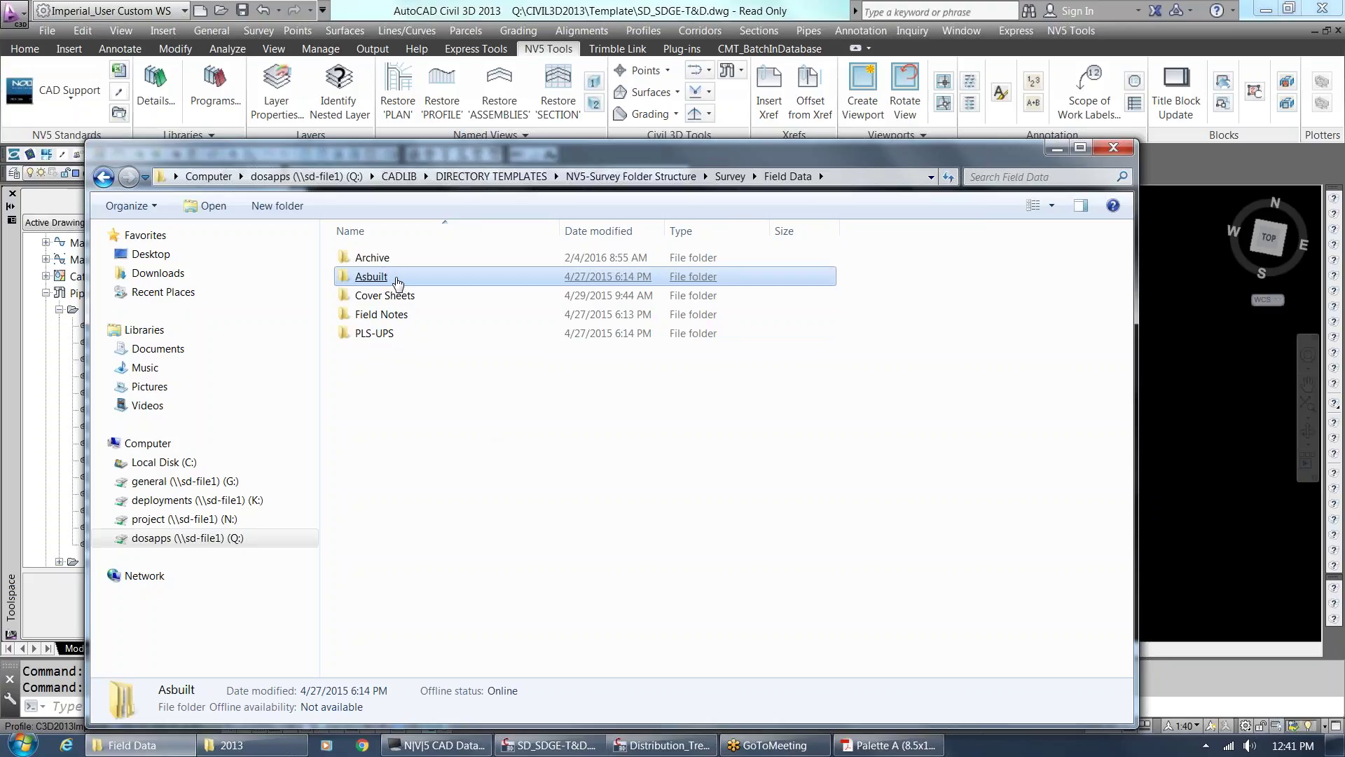
pyautogui.click(414, 394)
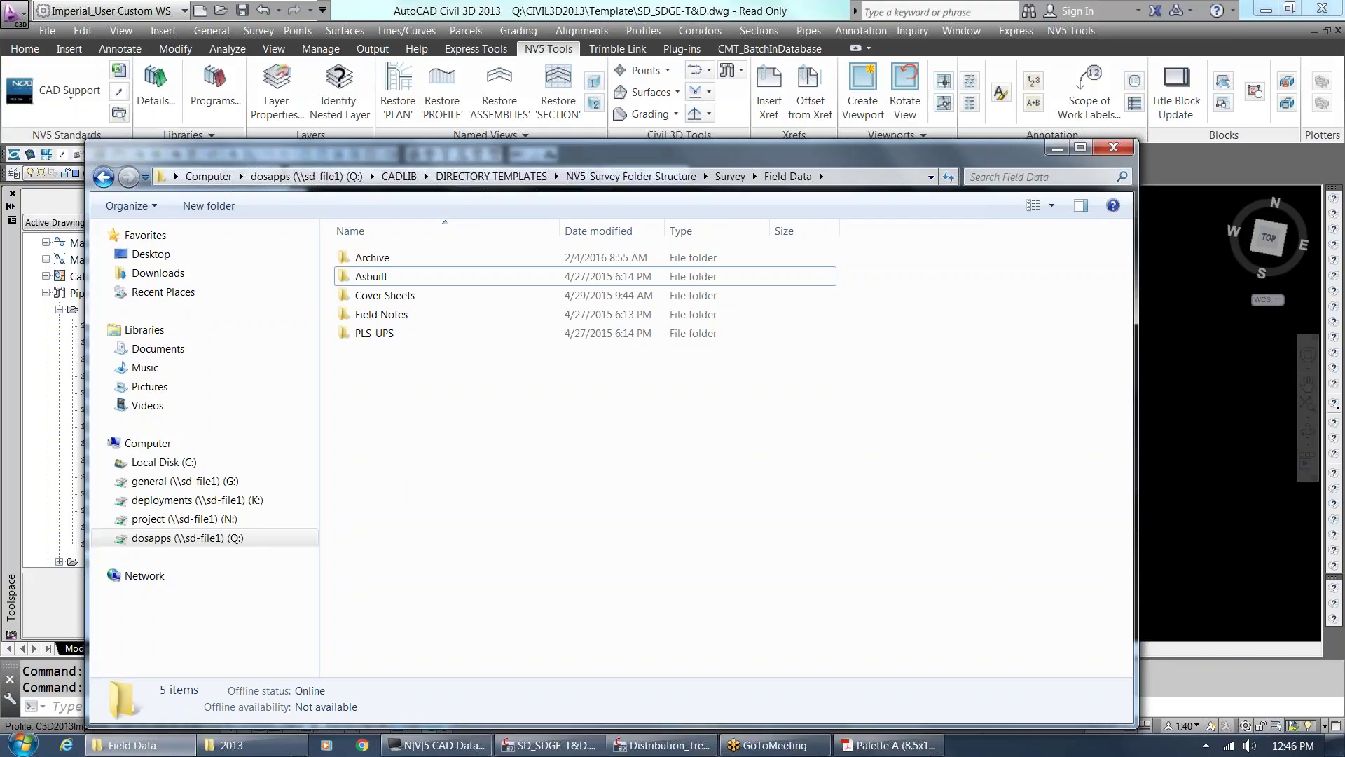
# Return to the drive list and open the project (N:) drive.
pyautogui.click(306, 176)
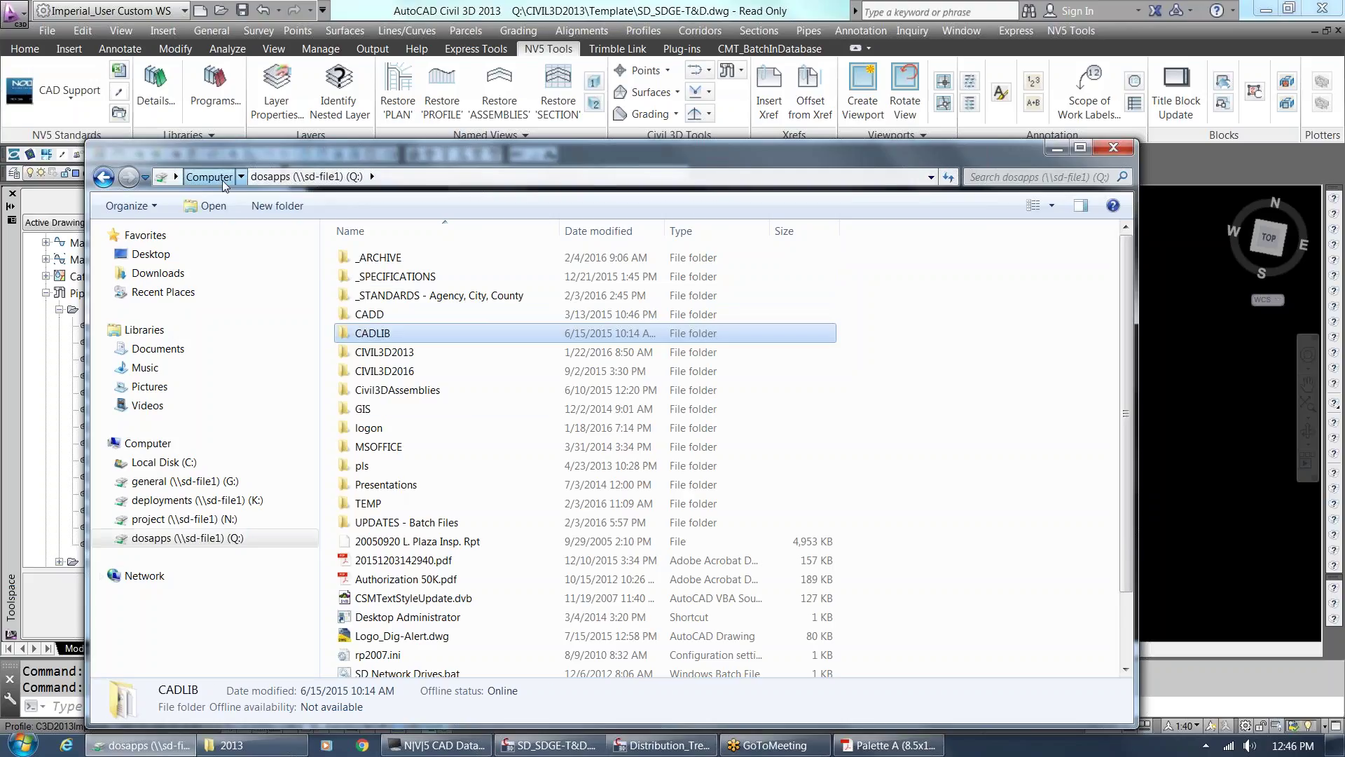
pyautogui.click(222, 175)
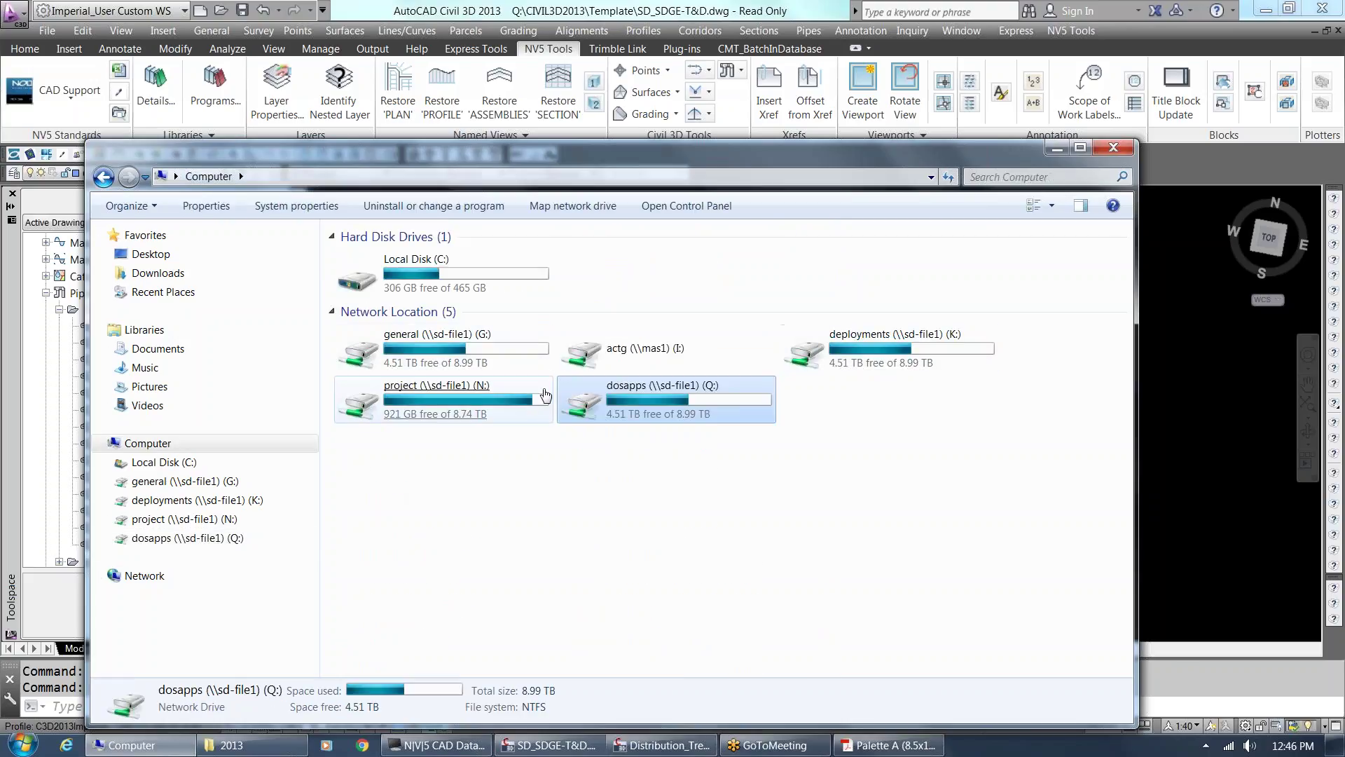
pyautogui.doubleClick(515, 405)
pyautogui.click(515, 561)
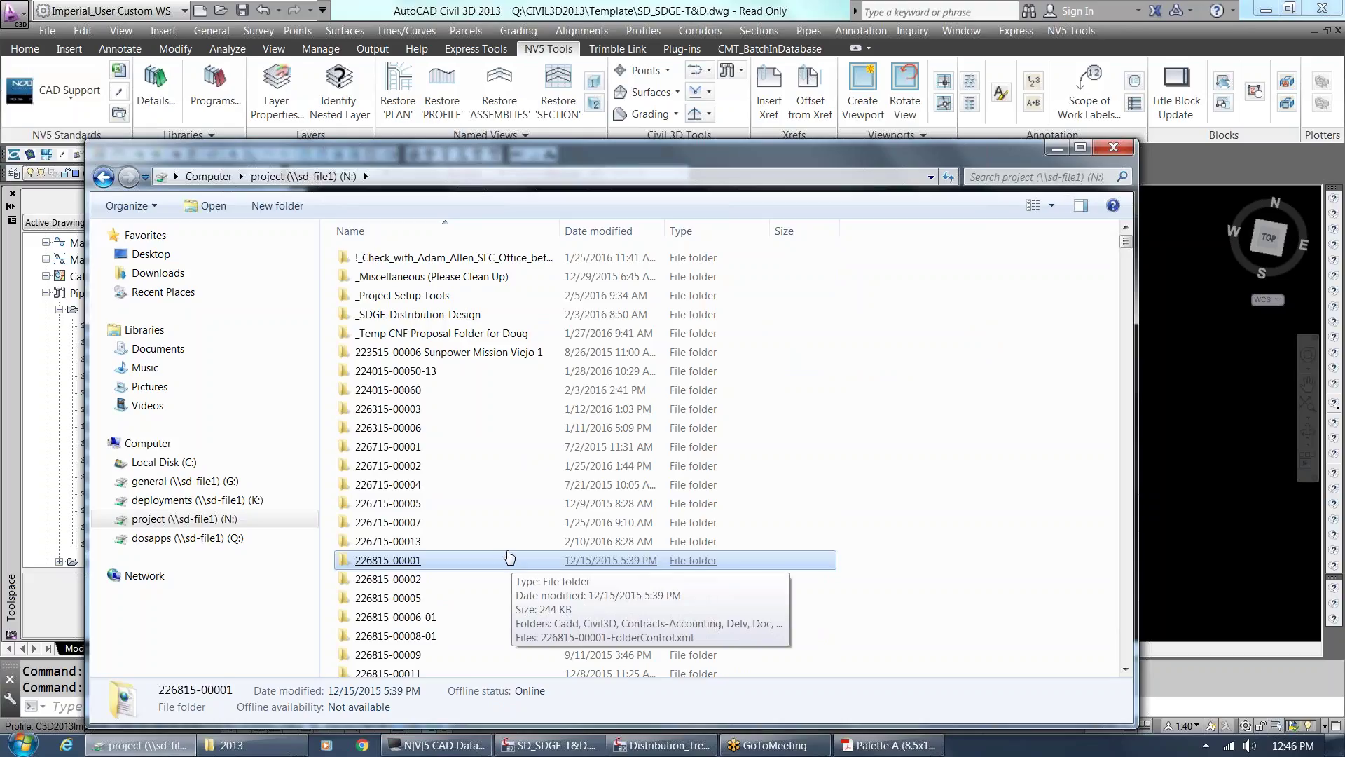
pyautogui.click(438, 503)
# Scroll through the N: project folders and open SDG006001.
pyautogui.scroll(-4, 438, 508)
pyautogui.scroll(-3, 436, 514)
pyautogui.scroll(-10, 449, 484)
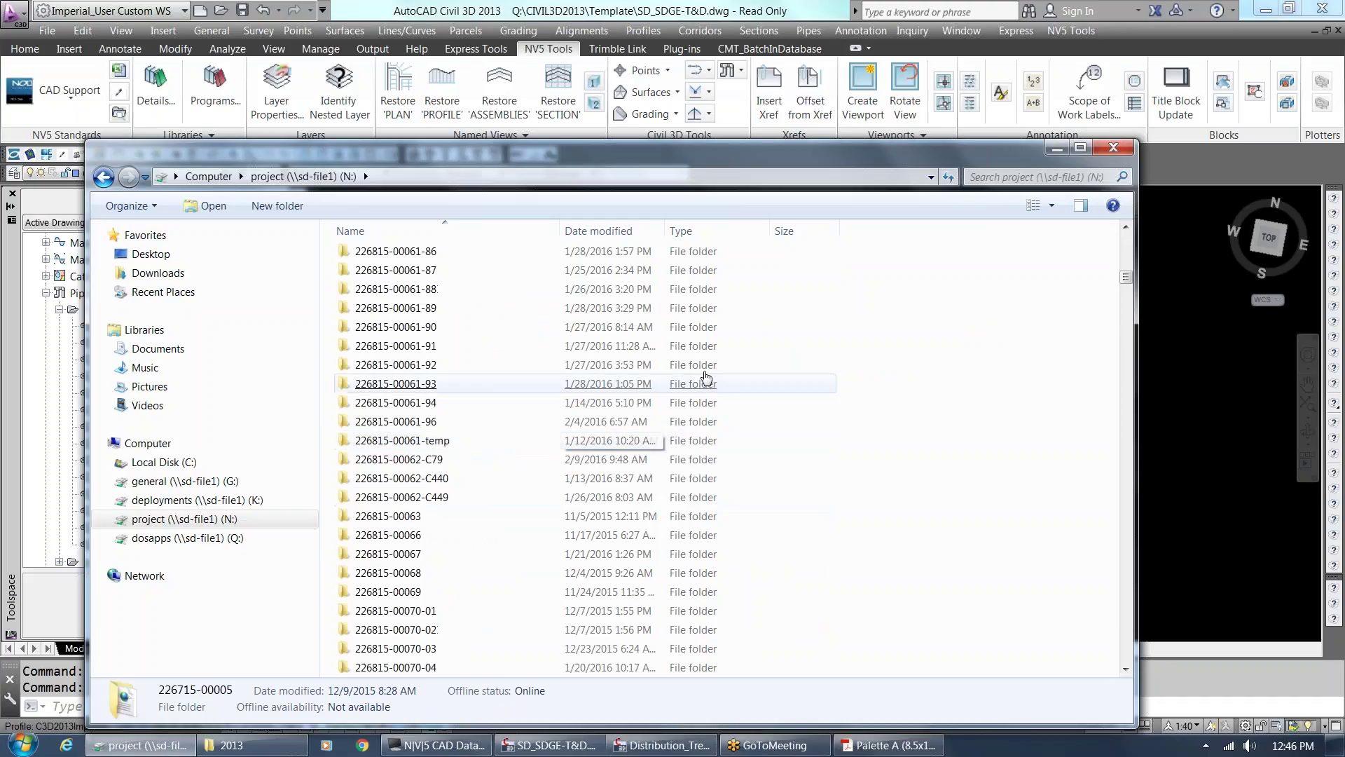
pyautogui.moveTo(1125, 278)
pyautogui.mouseDown()
pyautogui.moveTo(1162, 563)
pyautogui.moveTo(1162, 551)
pyautogui.mouseUp()
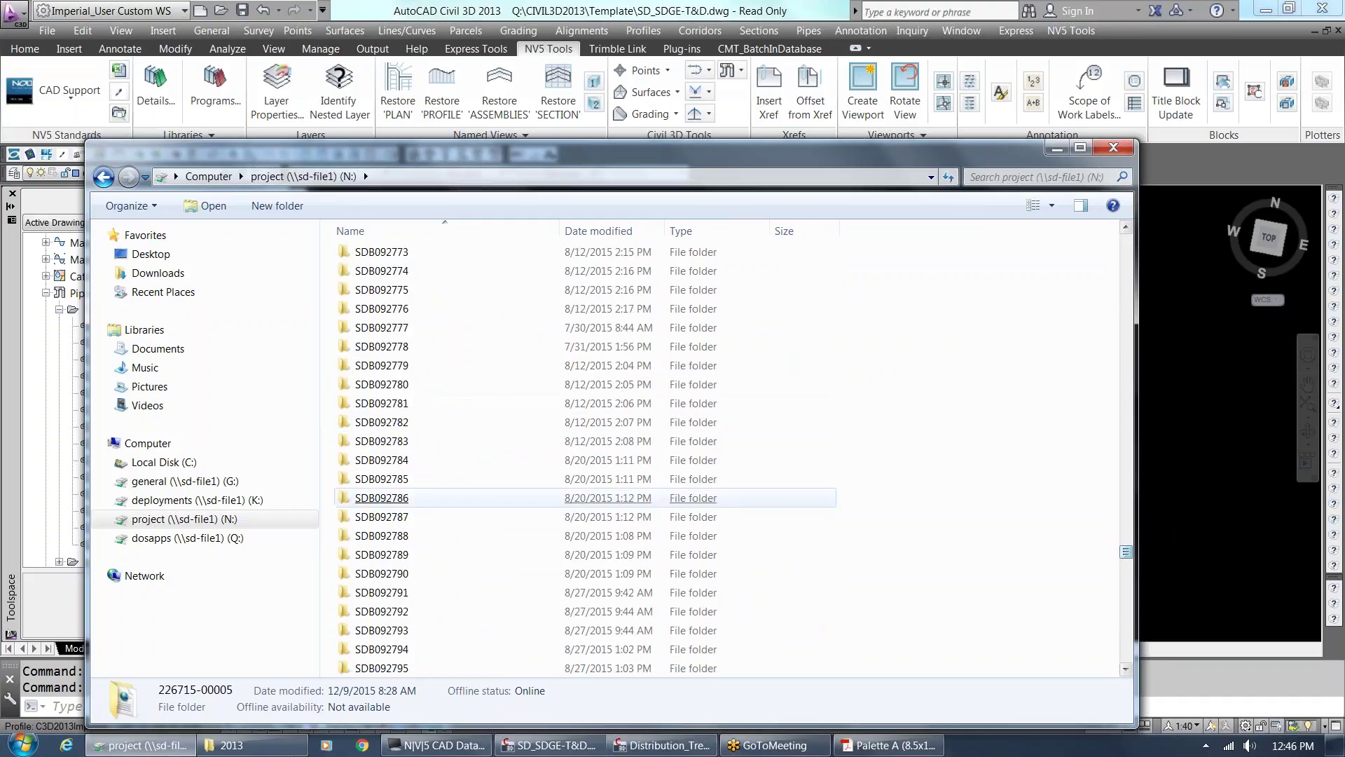
pyautogui.scroll(-10, 485, 451)
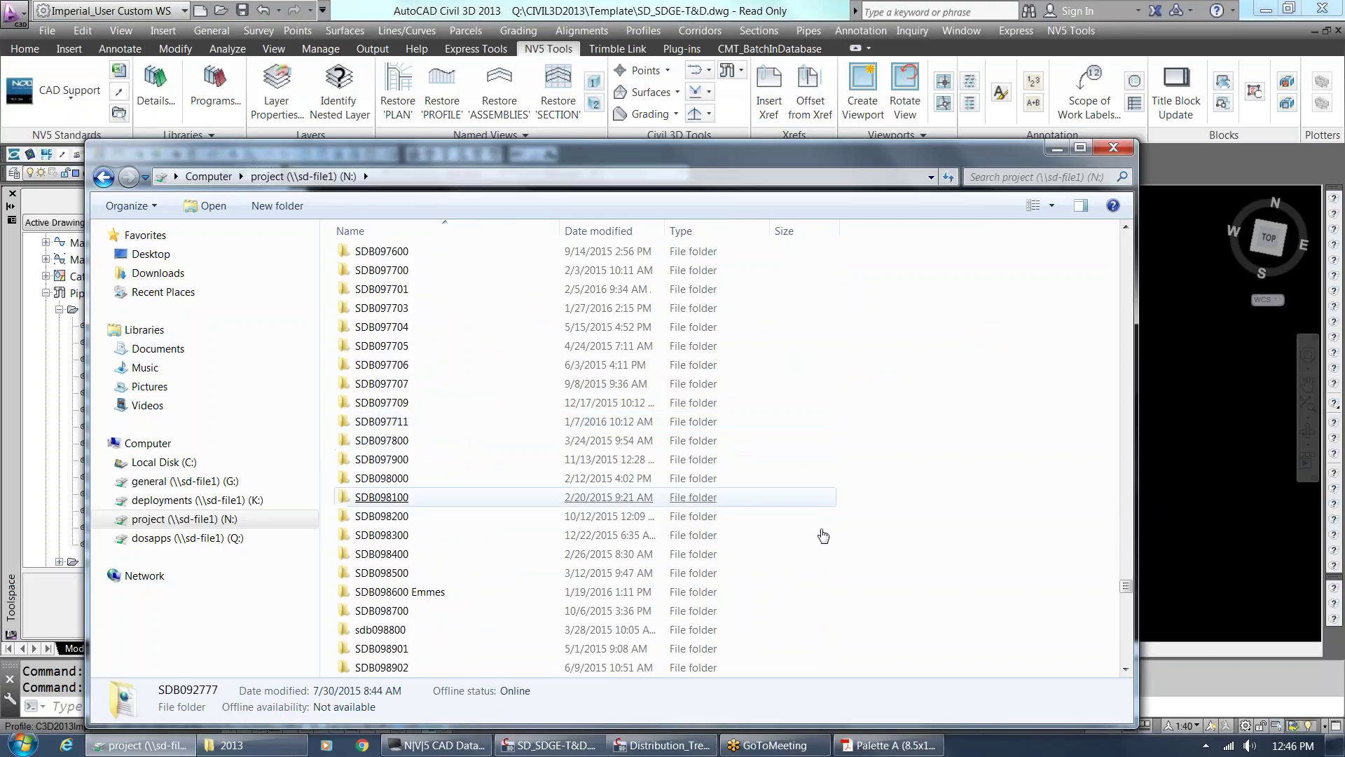
pyautogui.moveTo(1123, 583); pyautogui.dragTo(1126, 627)
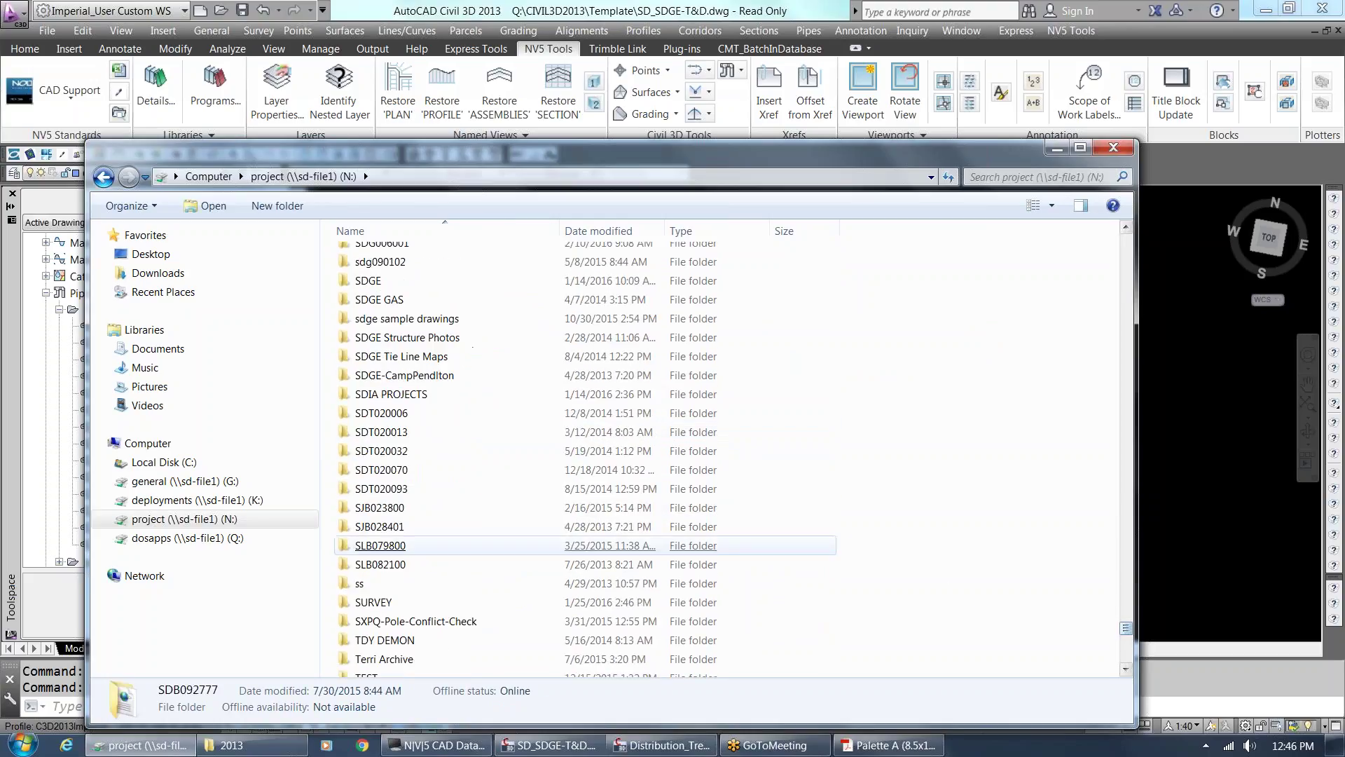
pyautogui.scroll(1, 423, 298)
pyautogui.scroll(2, 424, 298)
pyautogui.click(420, 291)
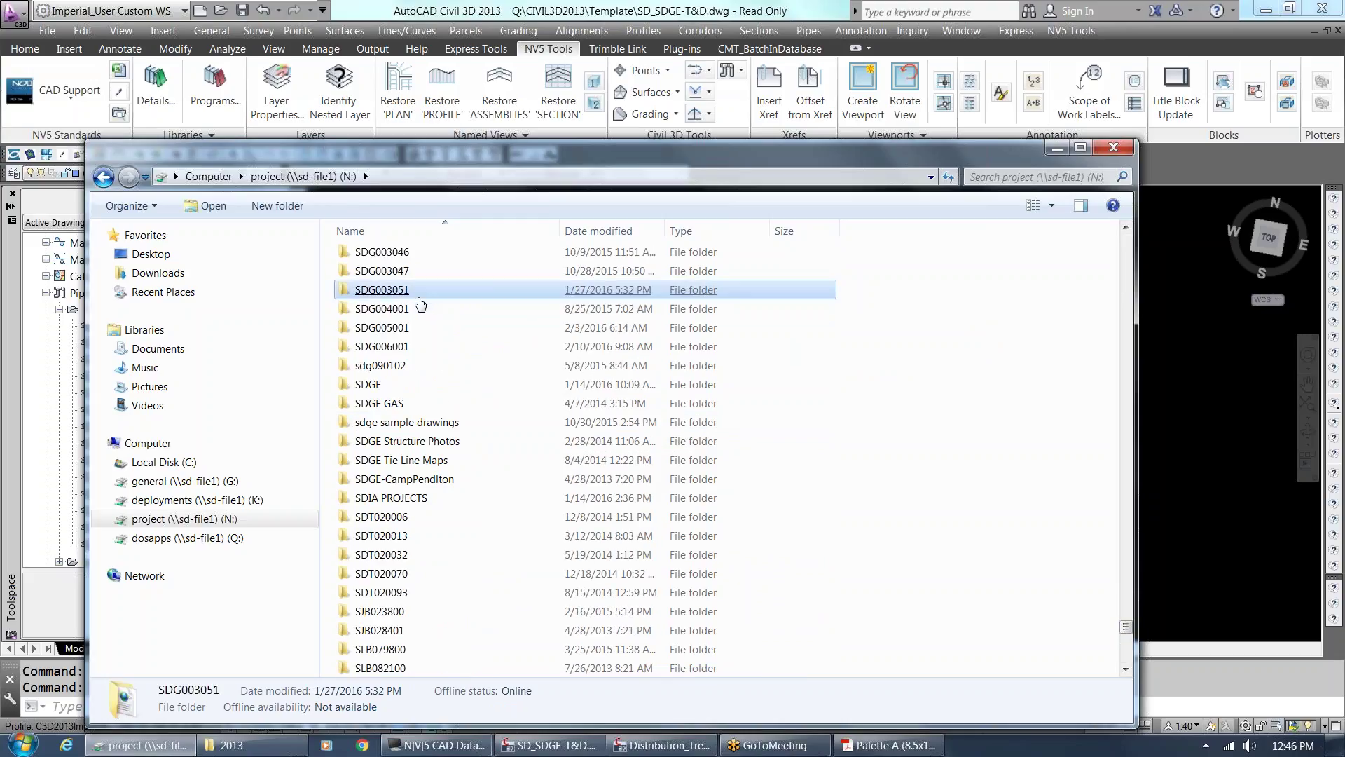
pyautogui.click(412, 346)
pyautogui.doubleClick(403, 403)
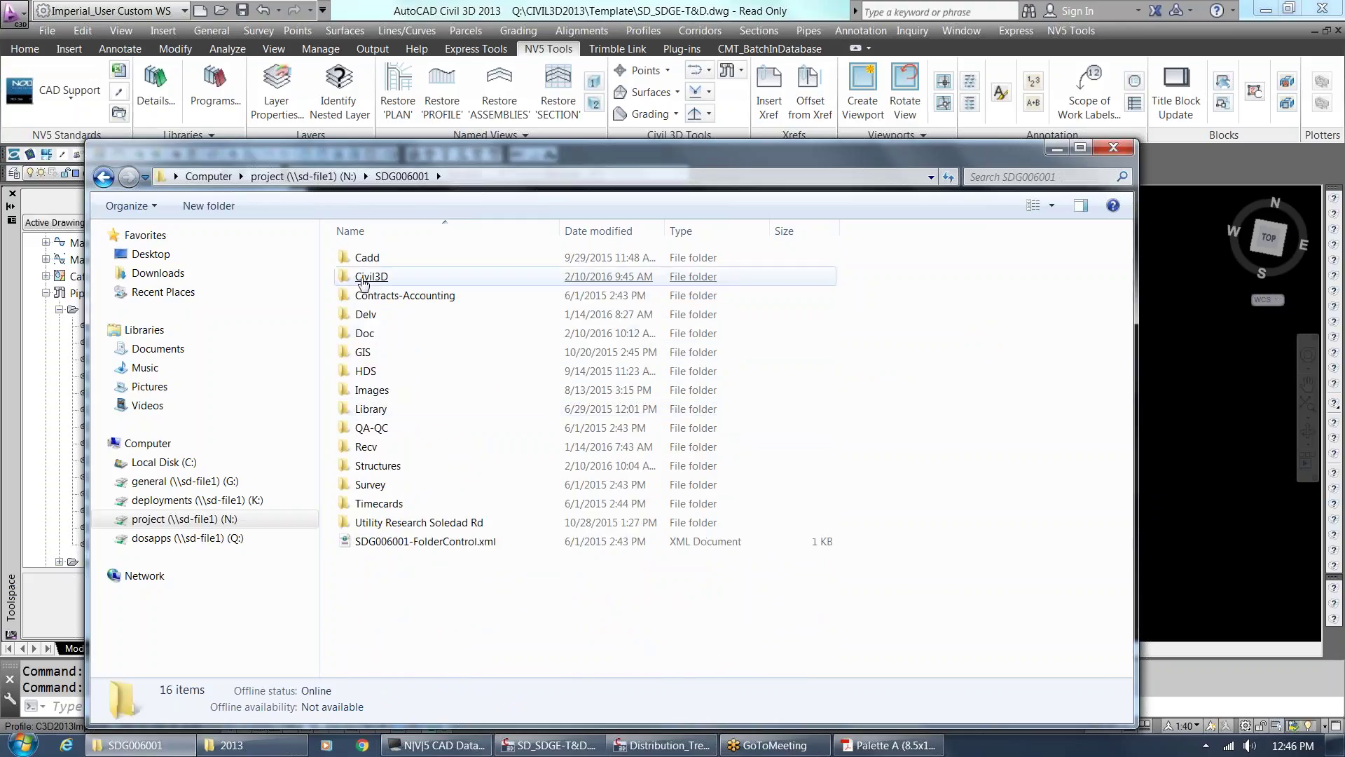
# Open SDG006001's Survey > Field Data > Markout & Topo folder, widening the Name column.
pyautogui.doubleClick(382, 484)
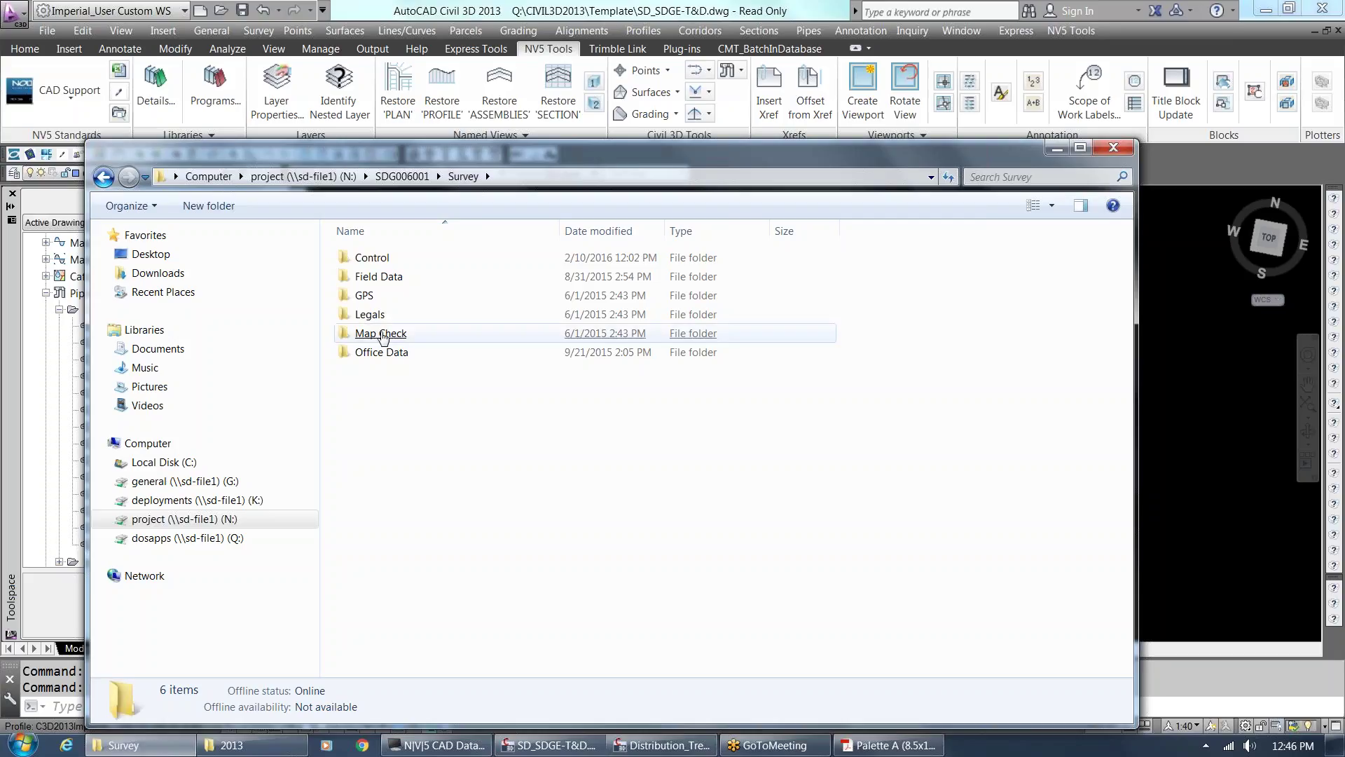
pyautogui.doubleClick(371, 276)
pyautogui.doubleClick(421, 370)
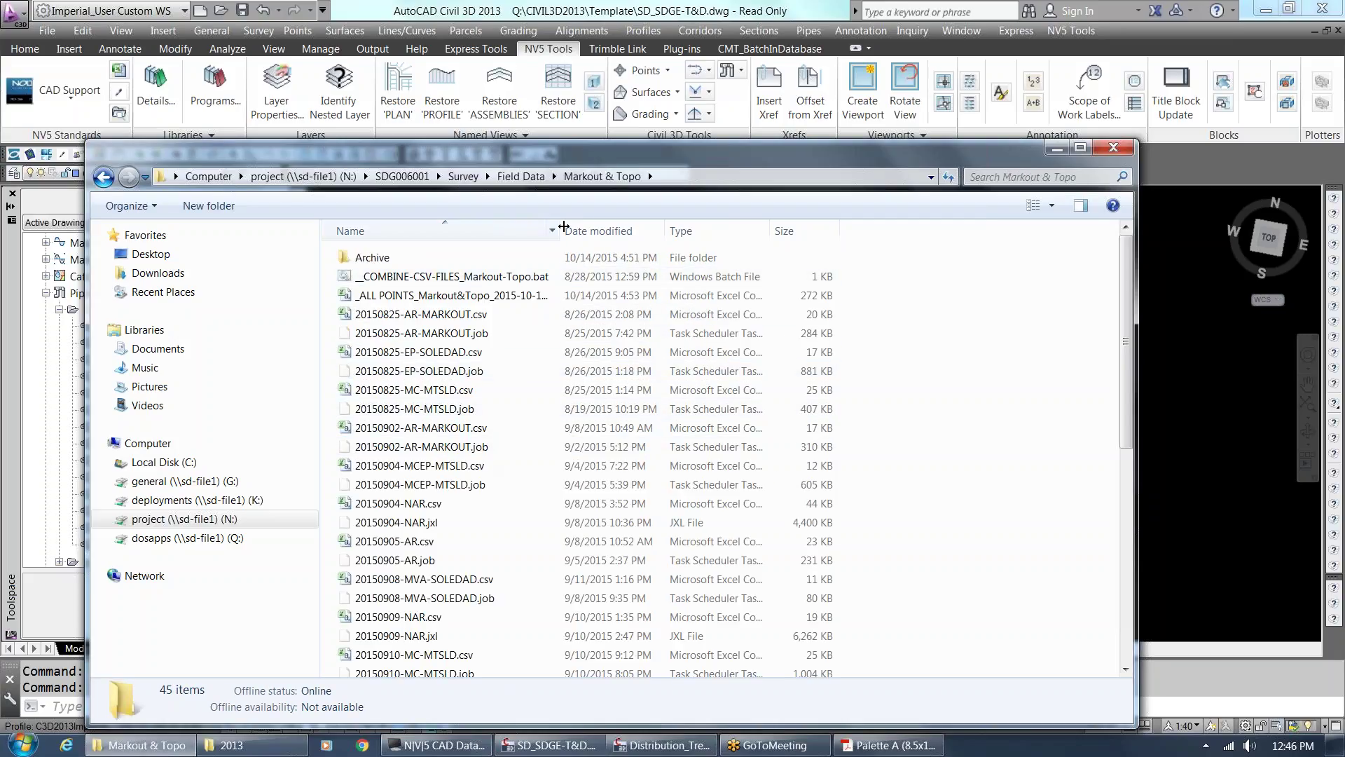
pyautogui.moveTo(559, 231); pyautogui.dragTo(639, 230)
# Look over the folder's files and select __COMBINE-CSV-FILES_Markout-Topo.bat.
pyautogui.click(564, 281)
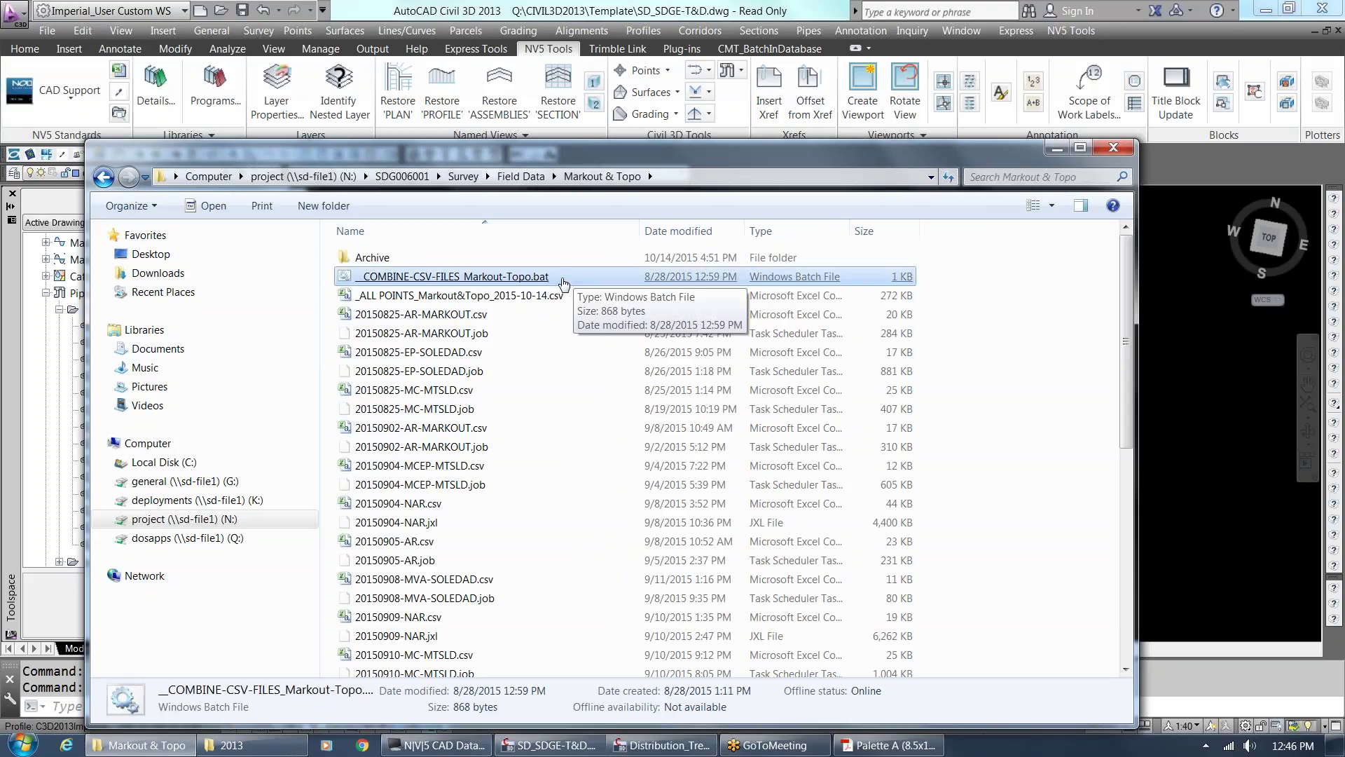
pyautogui.click(534, 299)
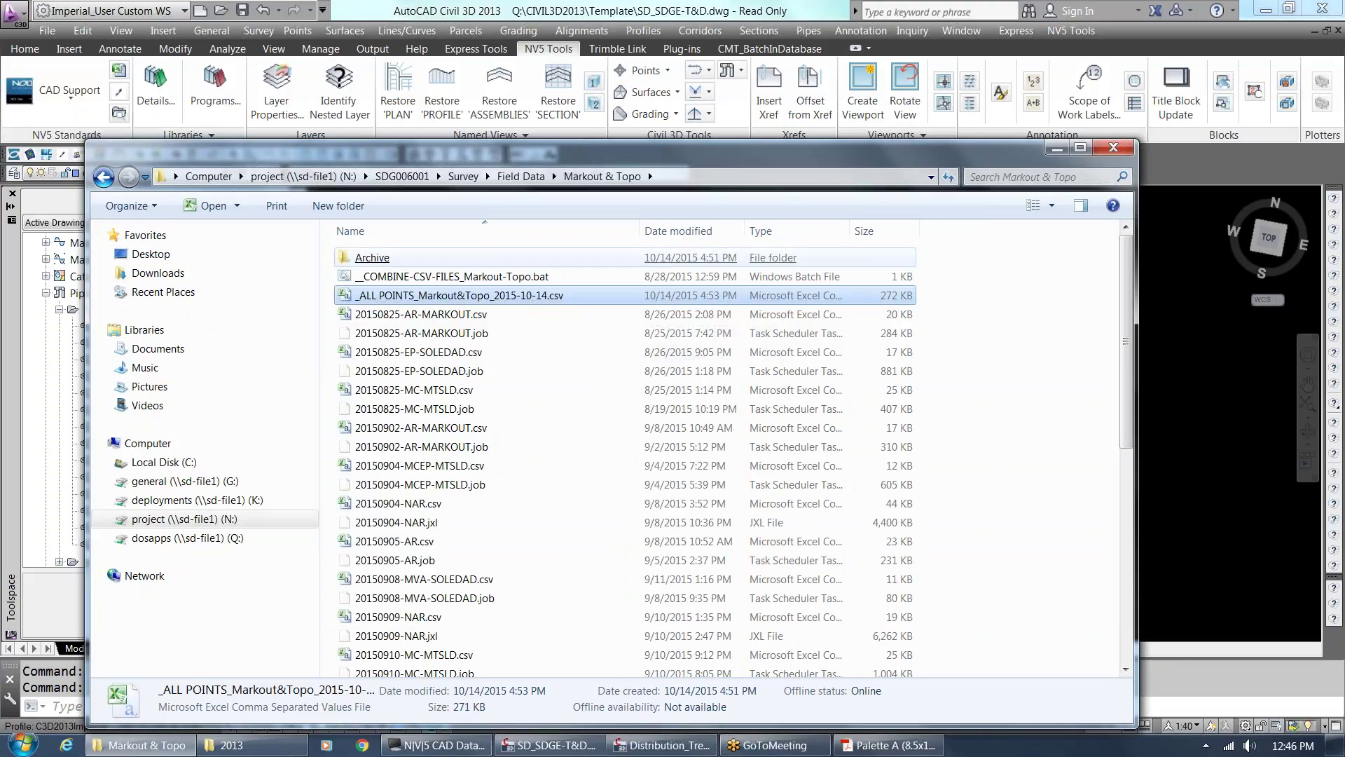
pyautogui.click(374, 257)
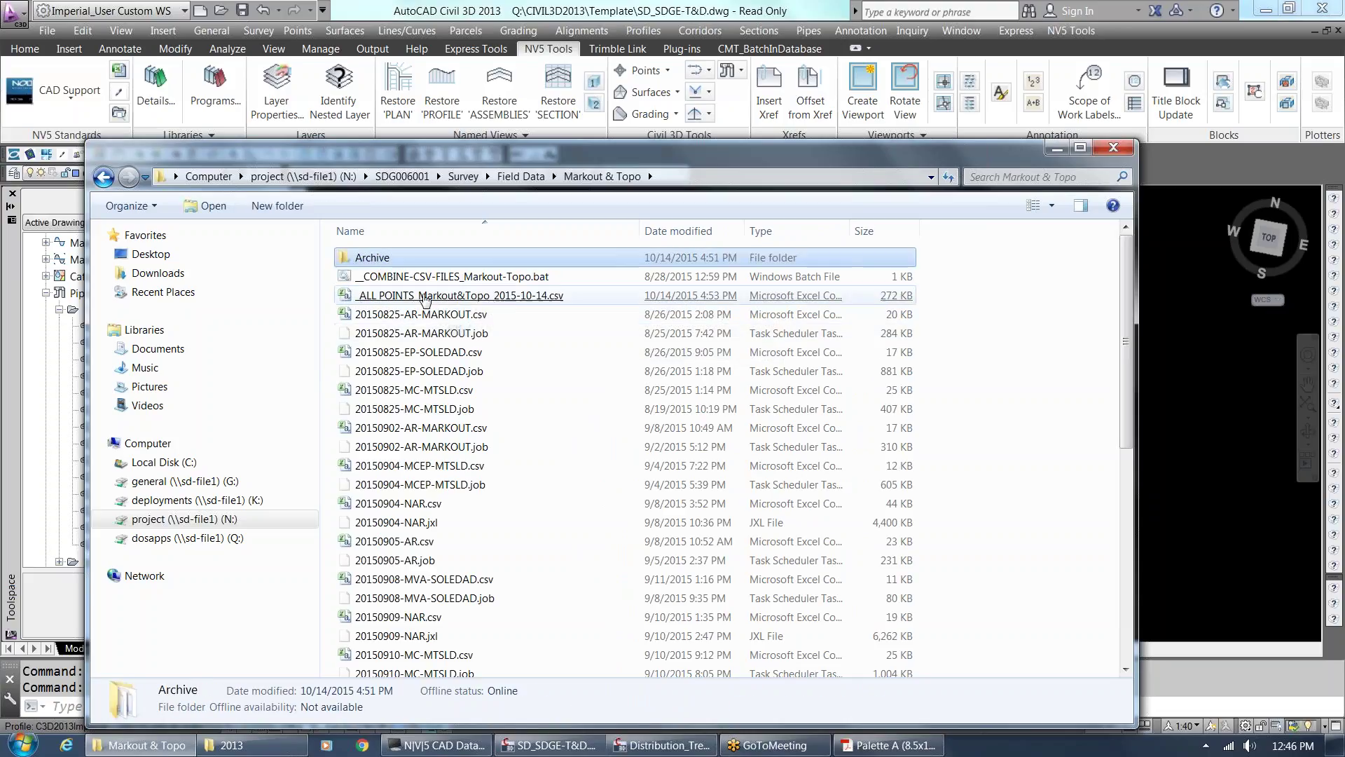
pyautogui.click(554, 297)
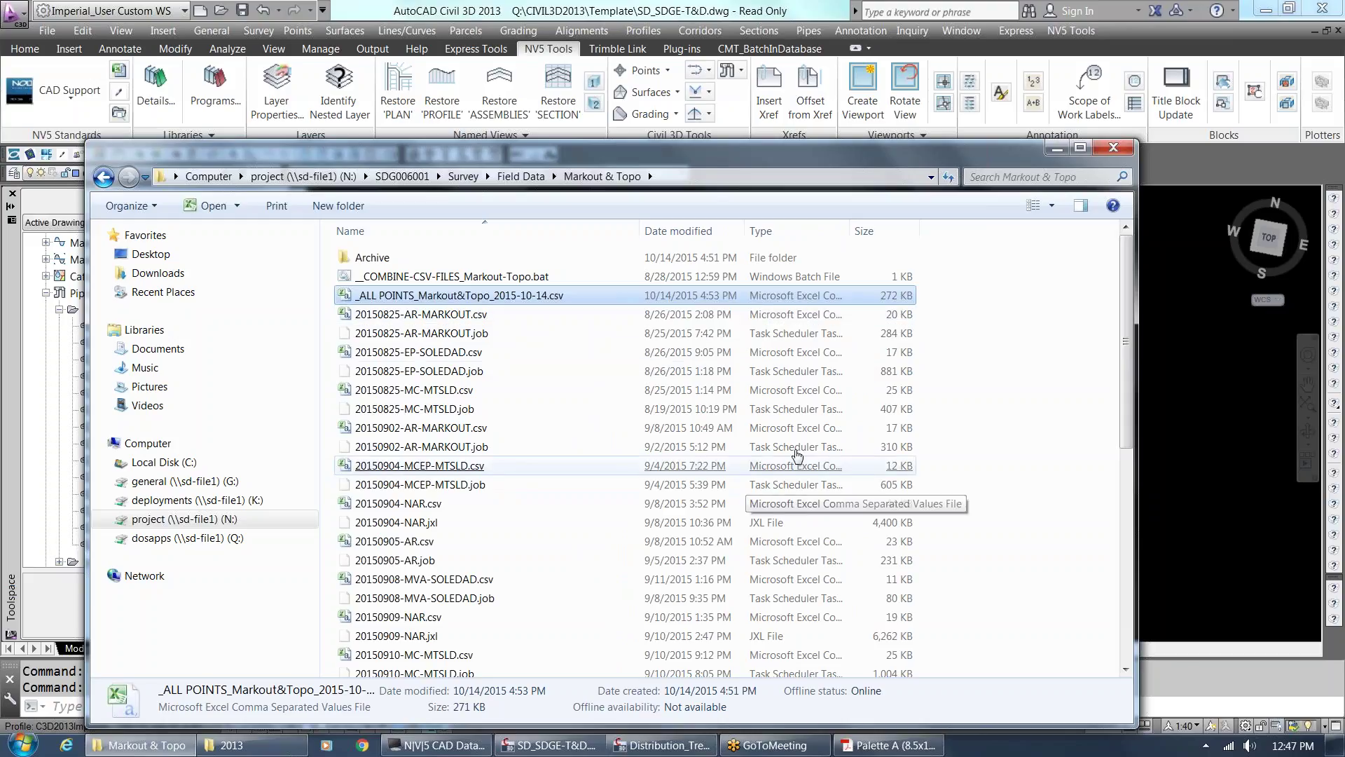
pyautogui.scroll(-4, 781, 420)
pyautogui.scroll(-3, 792, 448)
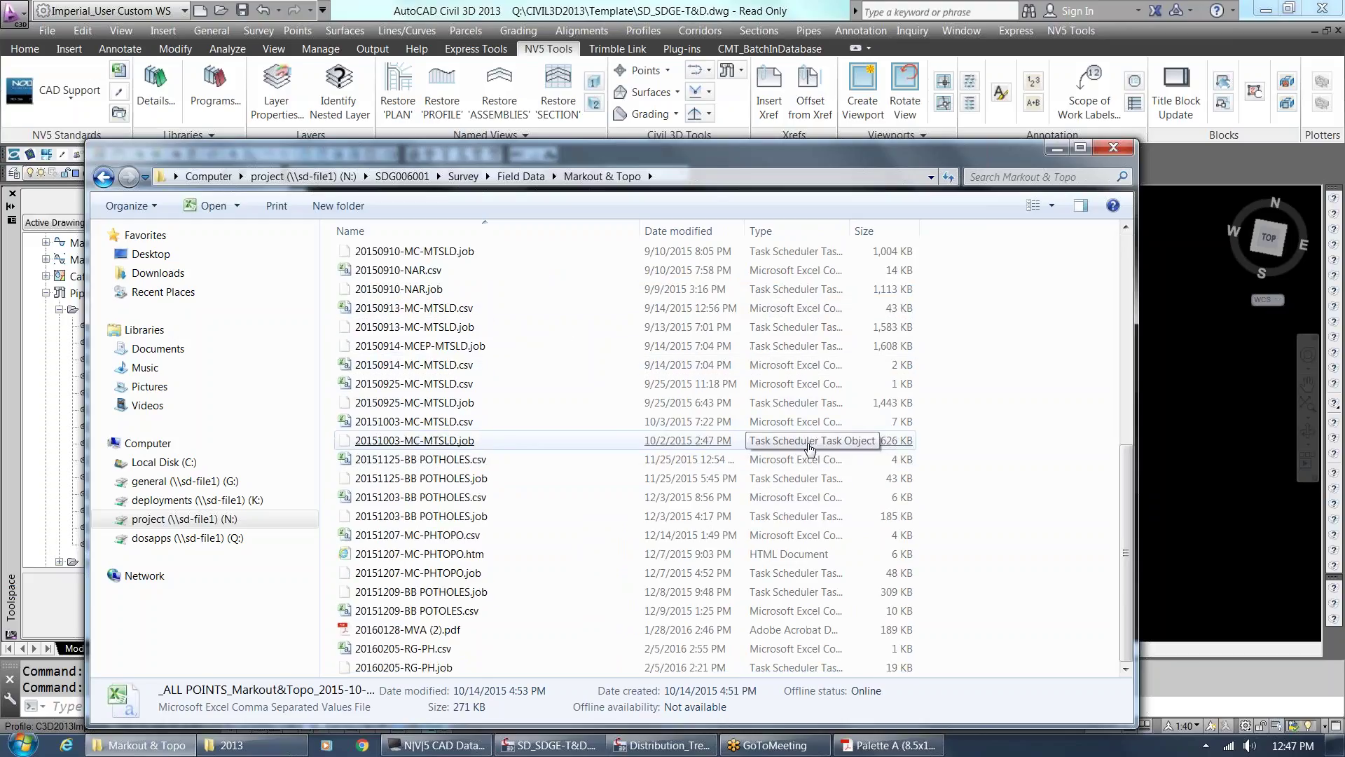
pyautogui.scroll(3, 778, 462)
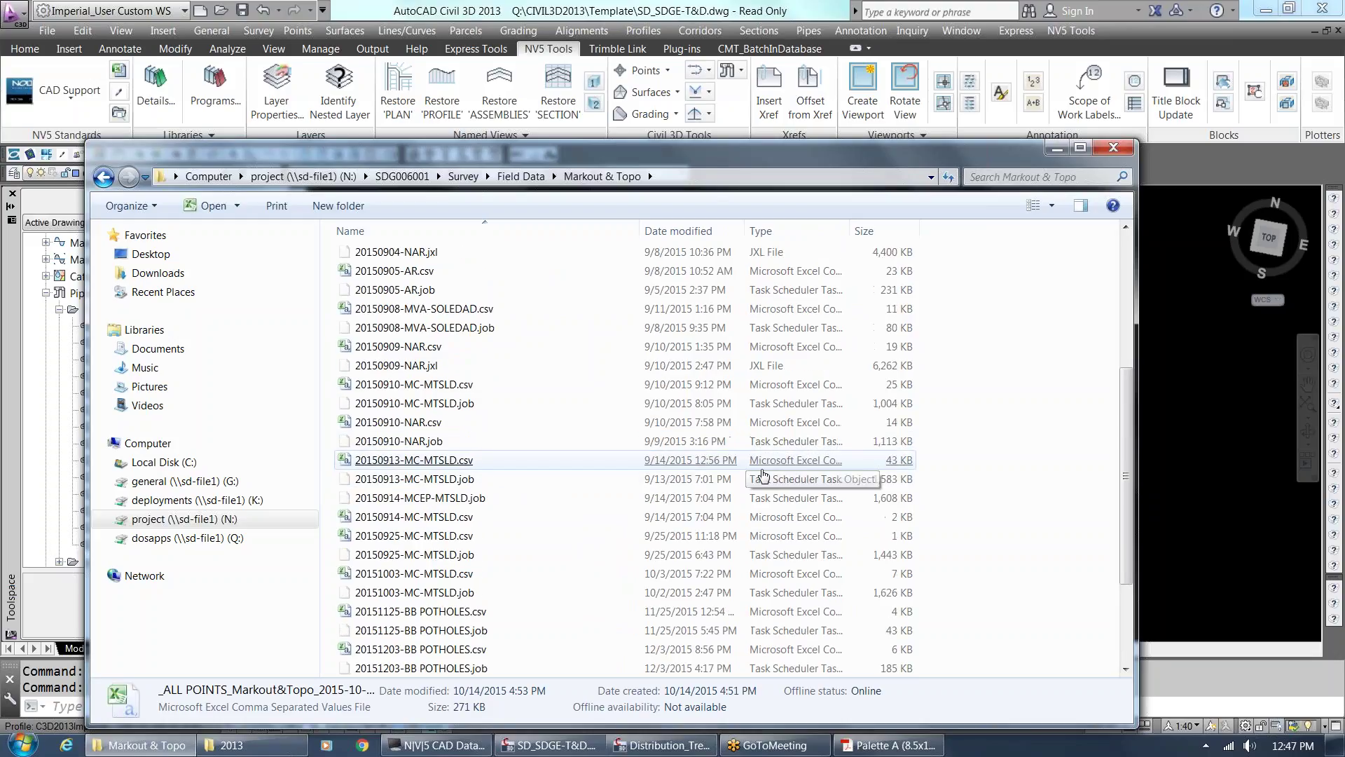
pyautogui.scroll(4, 694, 465)
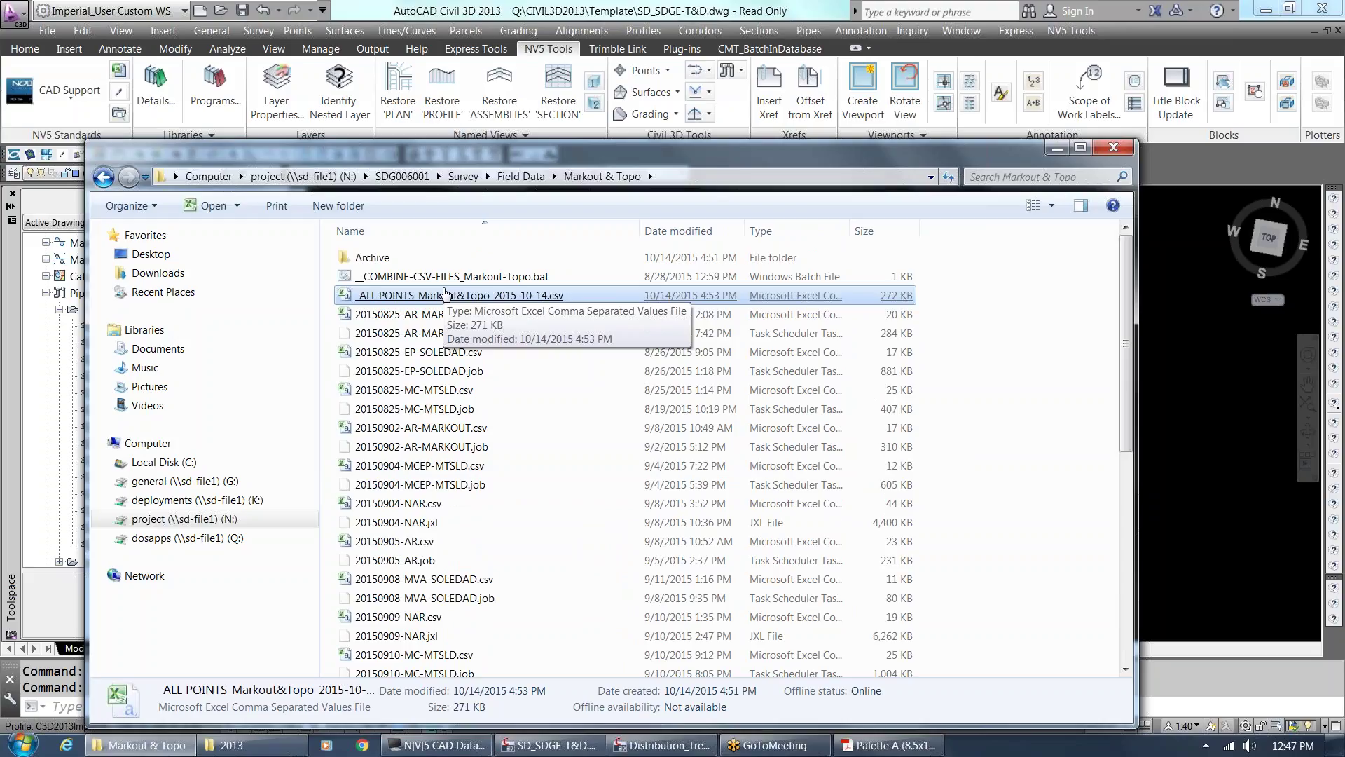
pyautogui.click(518, 280)
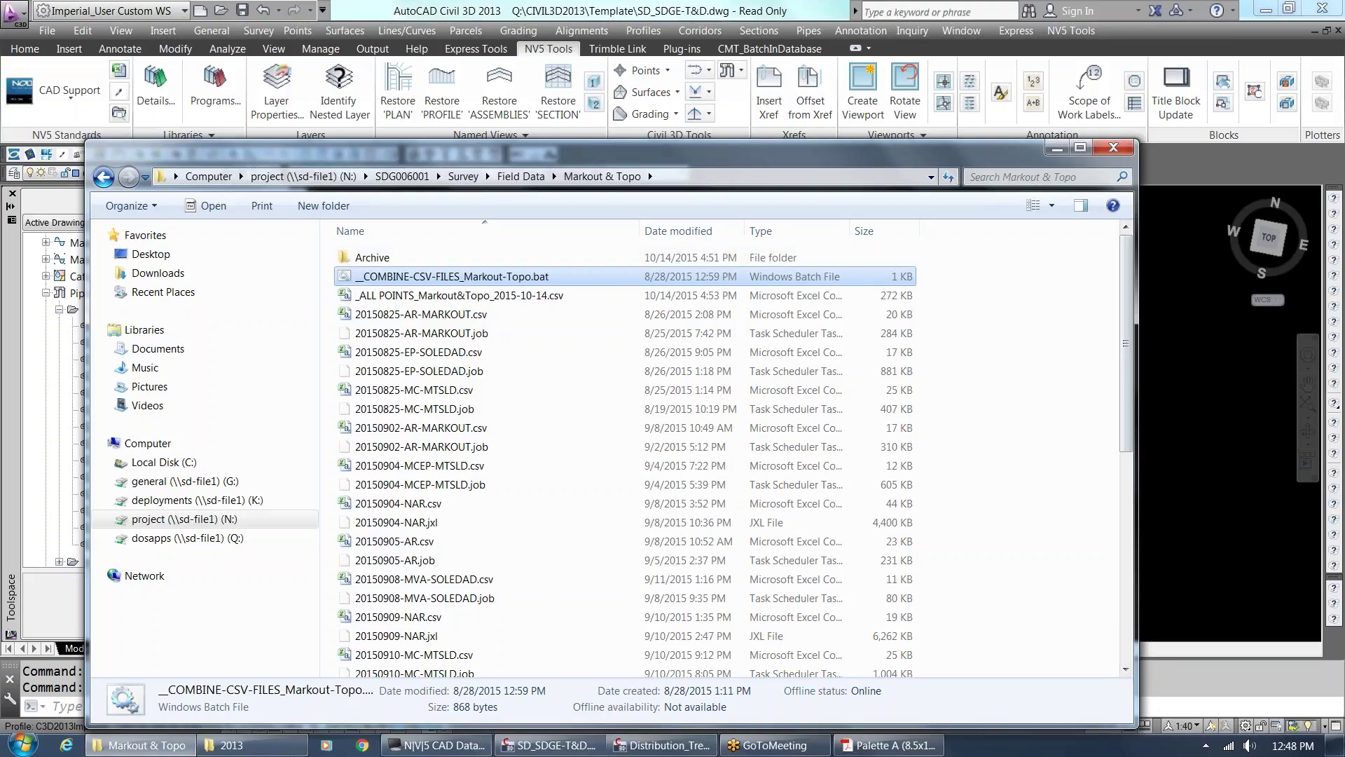
# Minimize the Markout & Topo Explorer window to return to Civil 3D.
pyautogui.click(1057, 147)
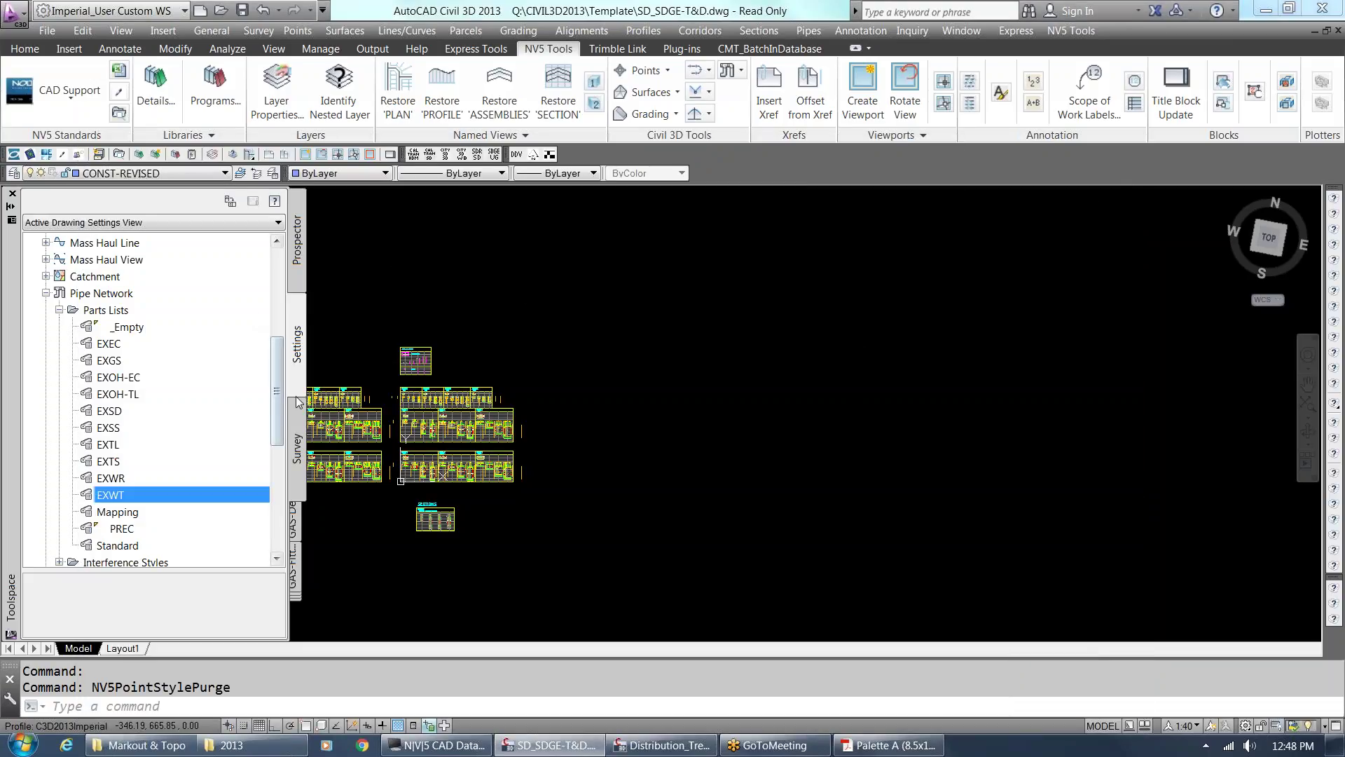
# From the Toolspace Survey tab, choose Set working folder on Survey Databases.
pyautogui.rightClick(270, 486)
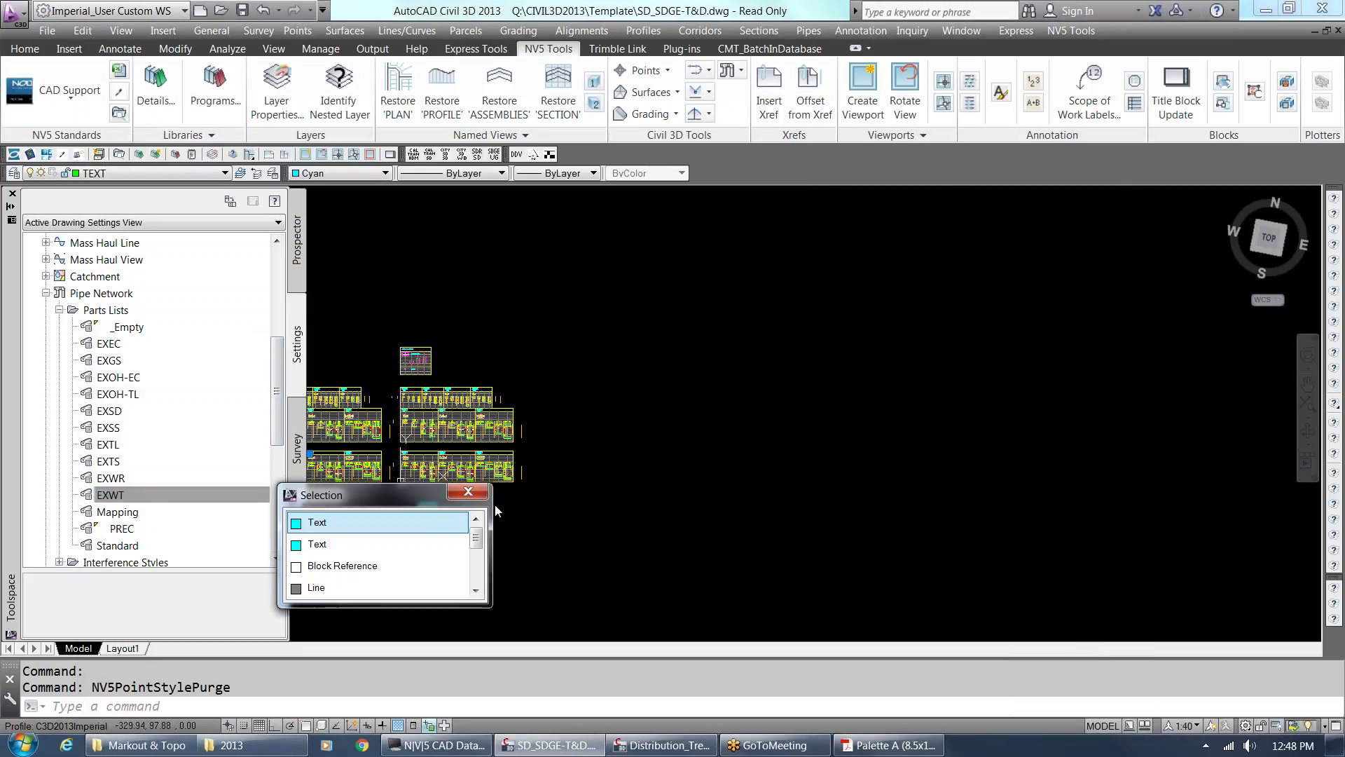
pyautogui.press('Escape')
pyautogui.click(297, 439)
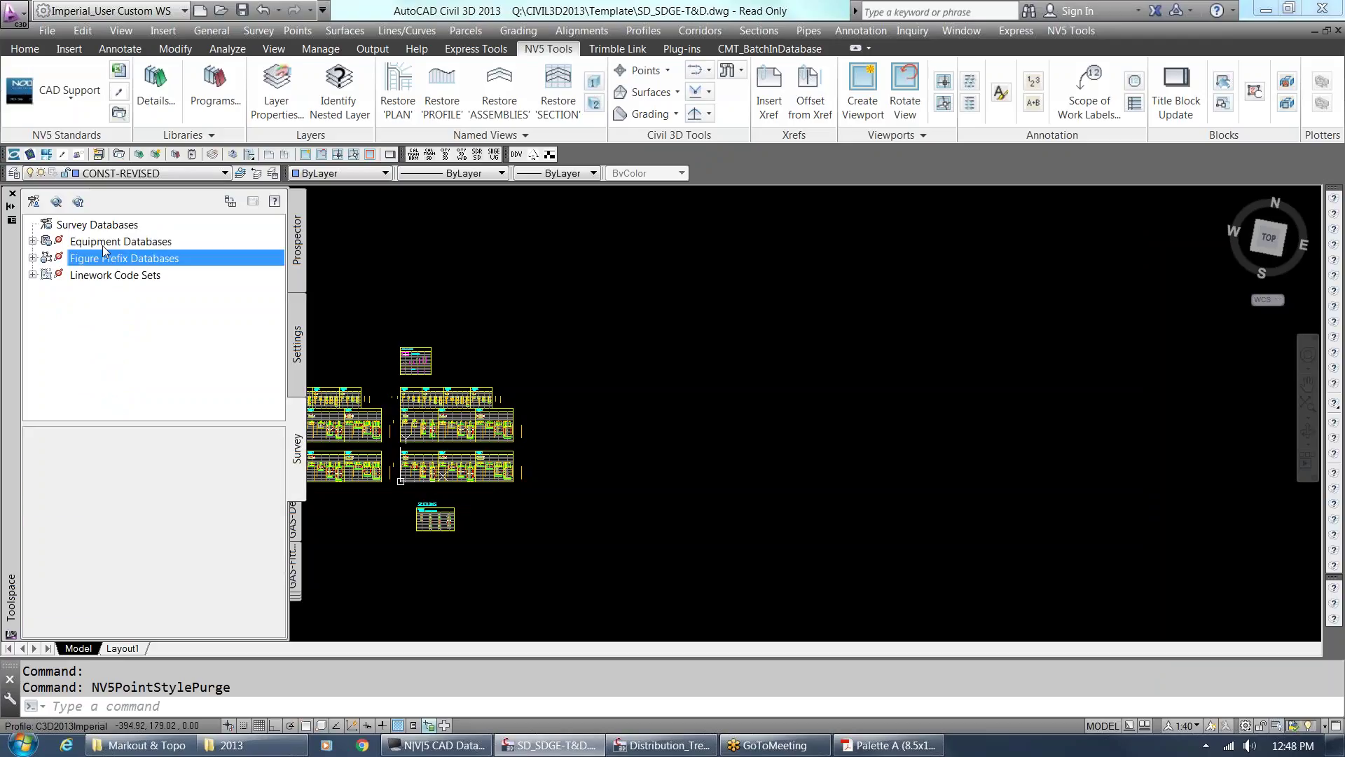
pyautogui.rightClick(96, 226)
pyautogui.click(160, 330)
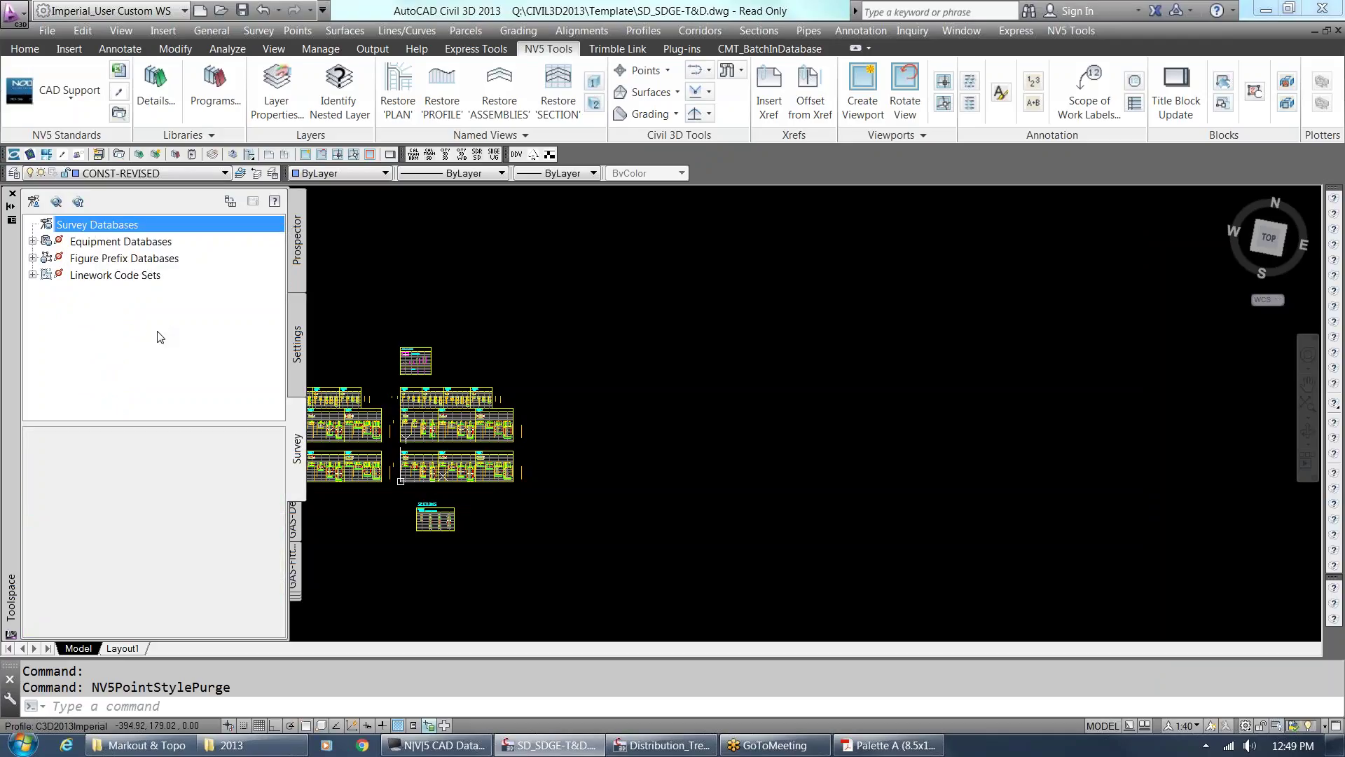
pyautogui.rightClick(71, 224)
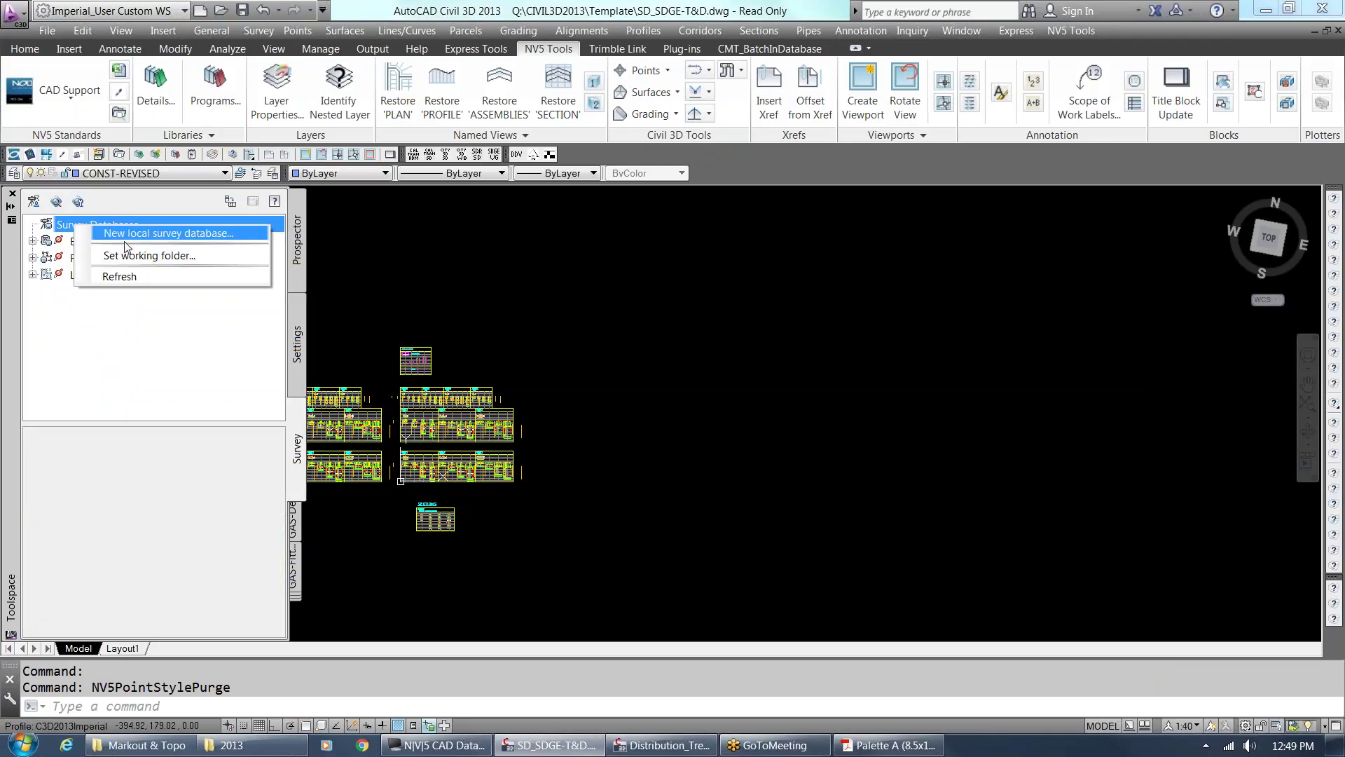
pyautogui.click(155, 234)
# Browse to project (N:) > SDG006001 and confirm it as the survey working folder.
pyautogui.click(573, 387)
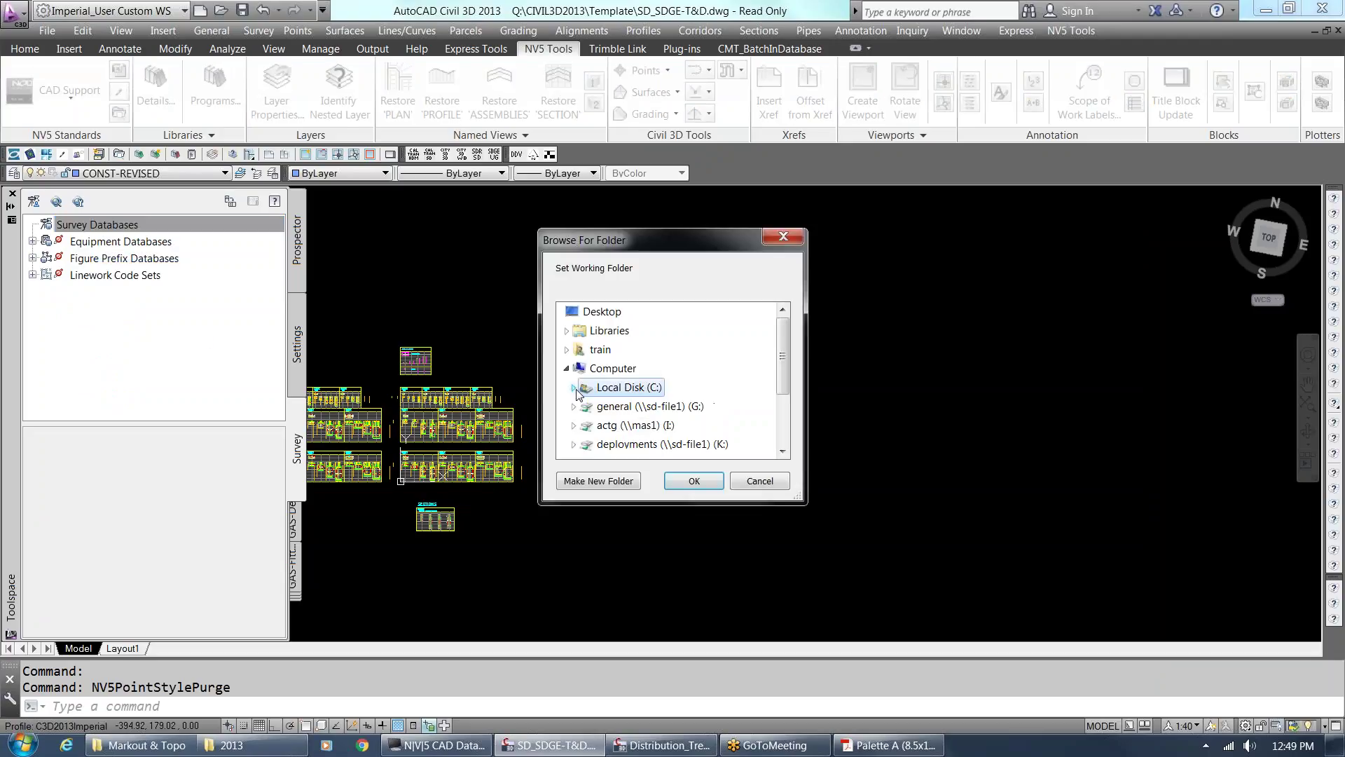
pyautogui.scroll(-2, 671, 371)
pyautogui.click(644, 311)
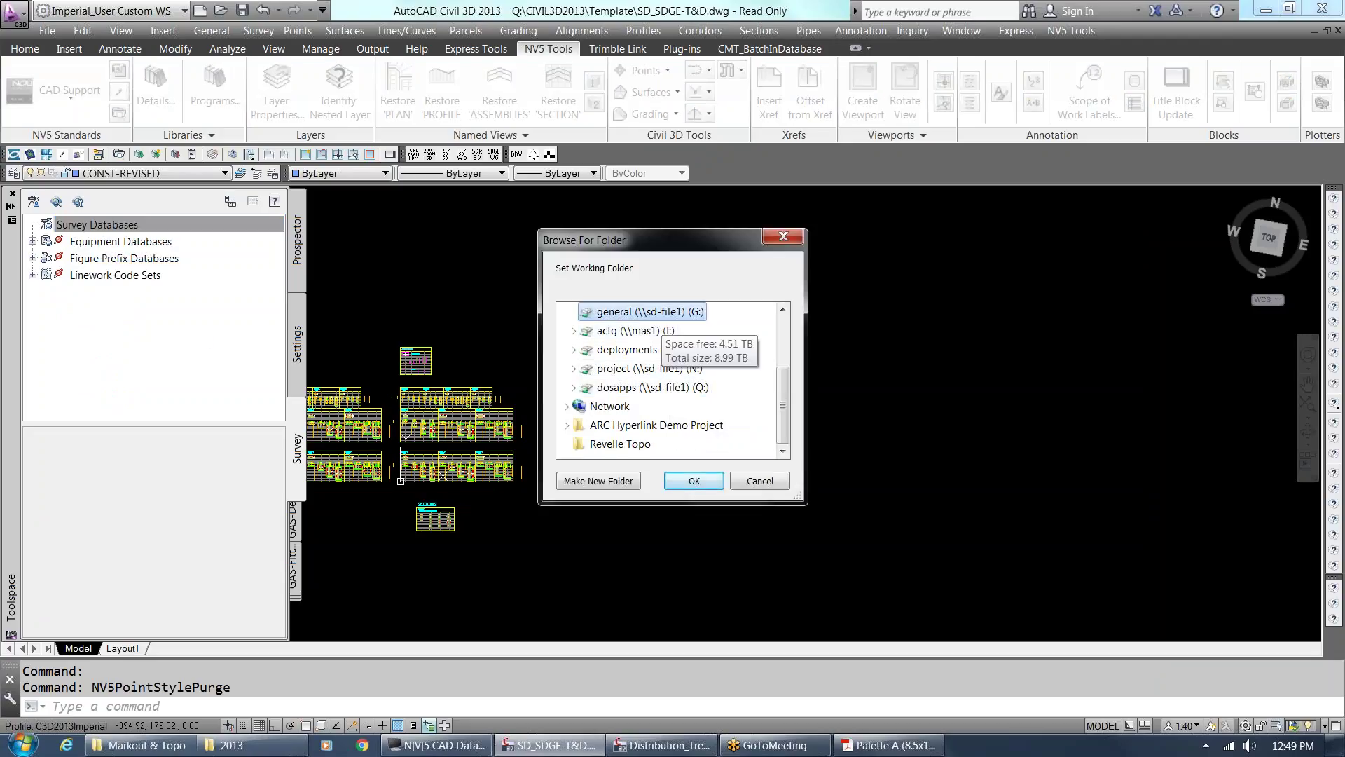
pyautogui.click(608, 406)
pyautogui.scroll(-1, 616, 407)
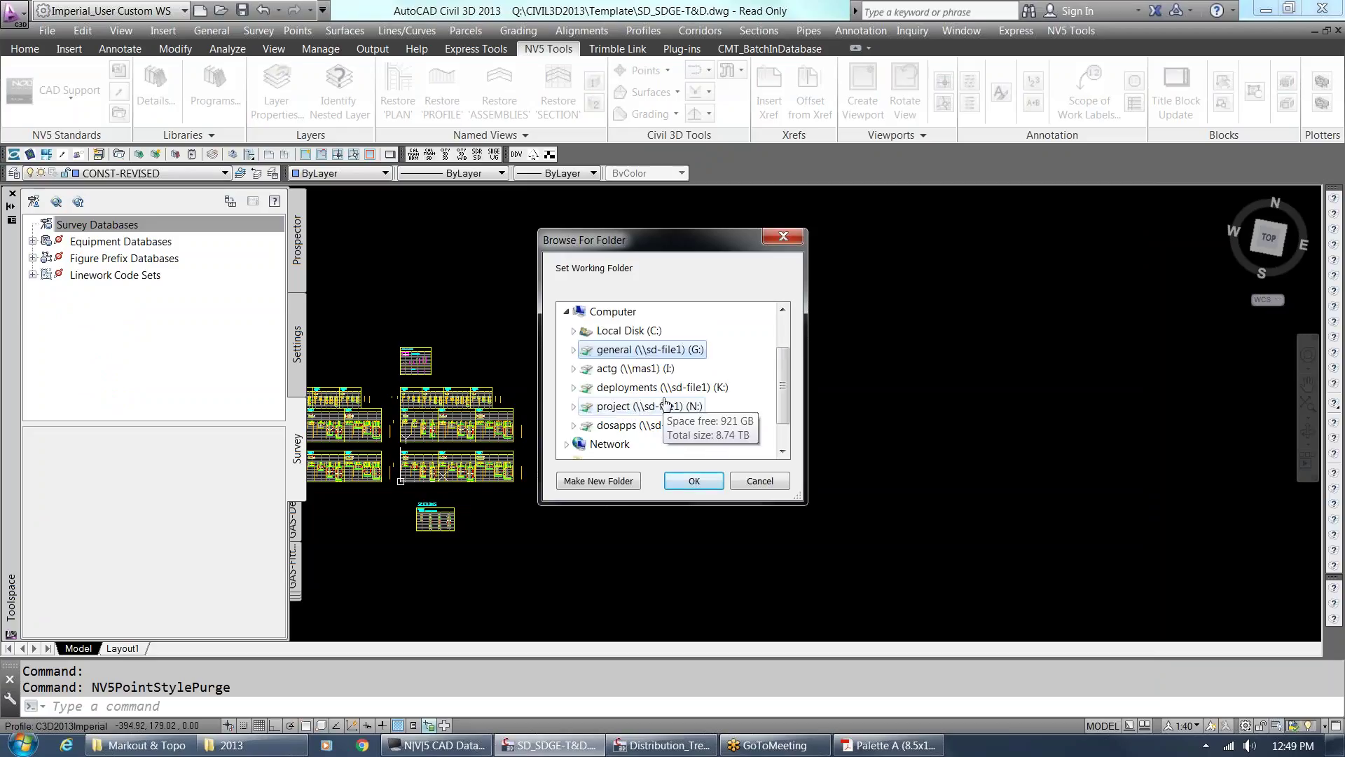
pyautogui.click(630, 406)
pyautogui.doubleClick(650, 406)
pyautogui.scroll(-5, 666, 379)
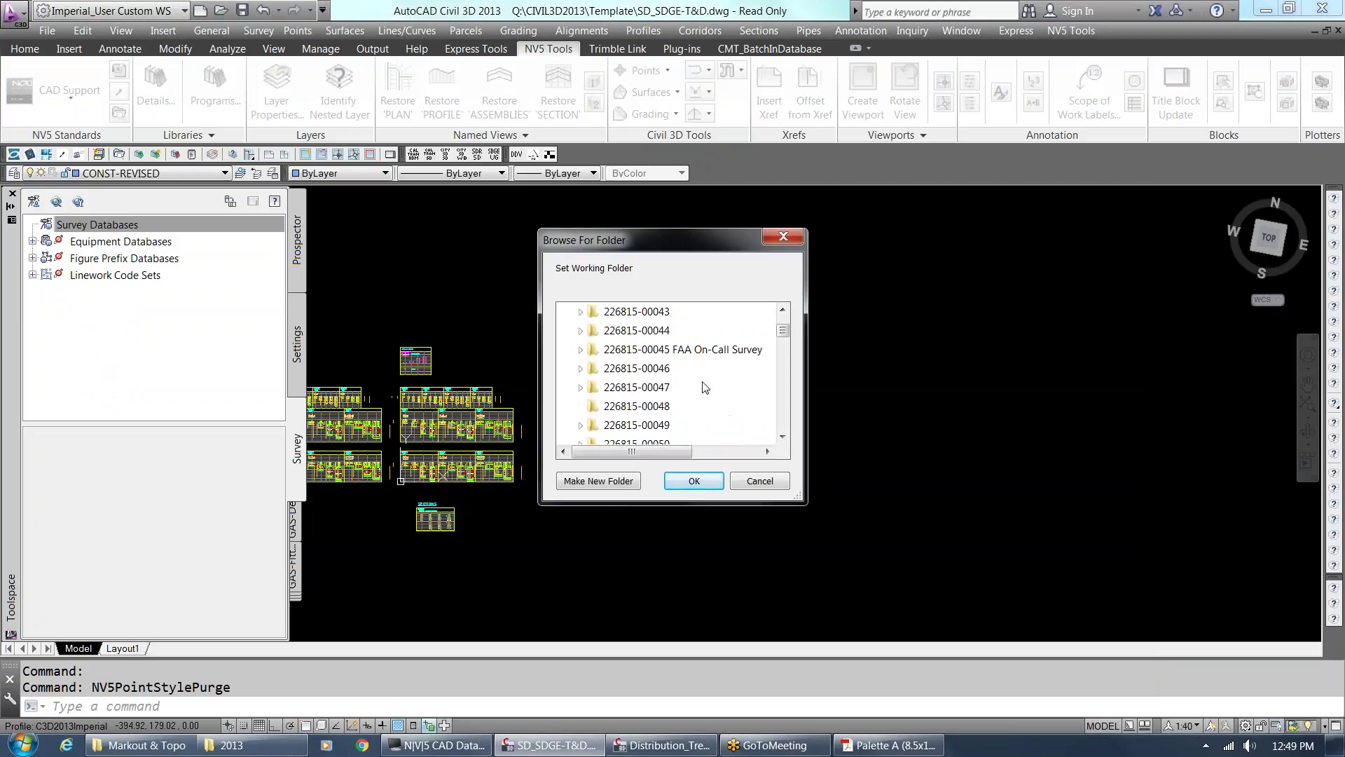
pyautogui.scroll(-5, 665, 379)
pyautogui.moveTo(783, 342); pyautogui.dragTo(783, 417)
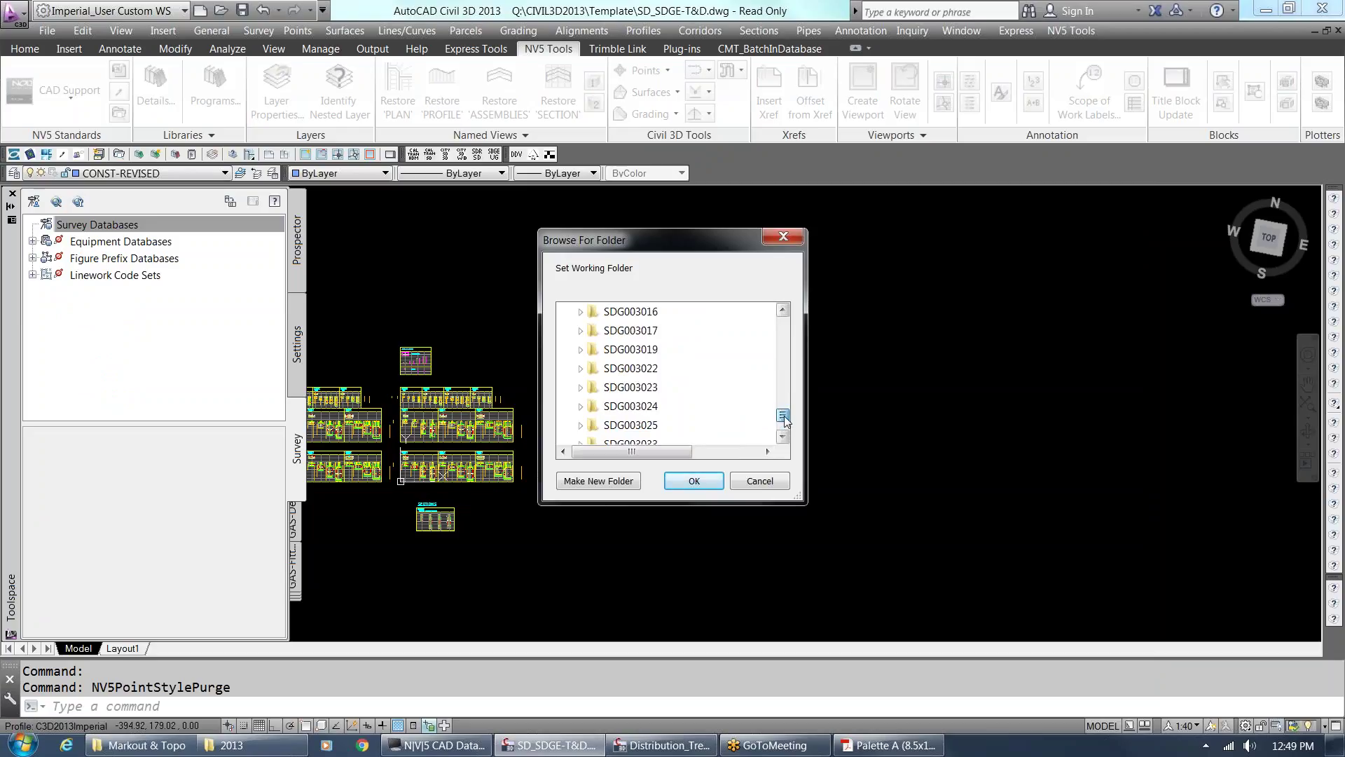
pyautogui.click(787, 435)
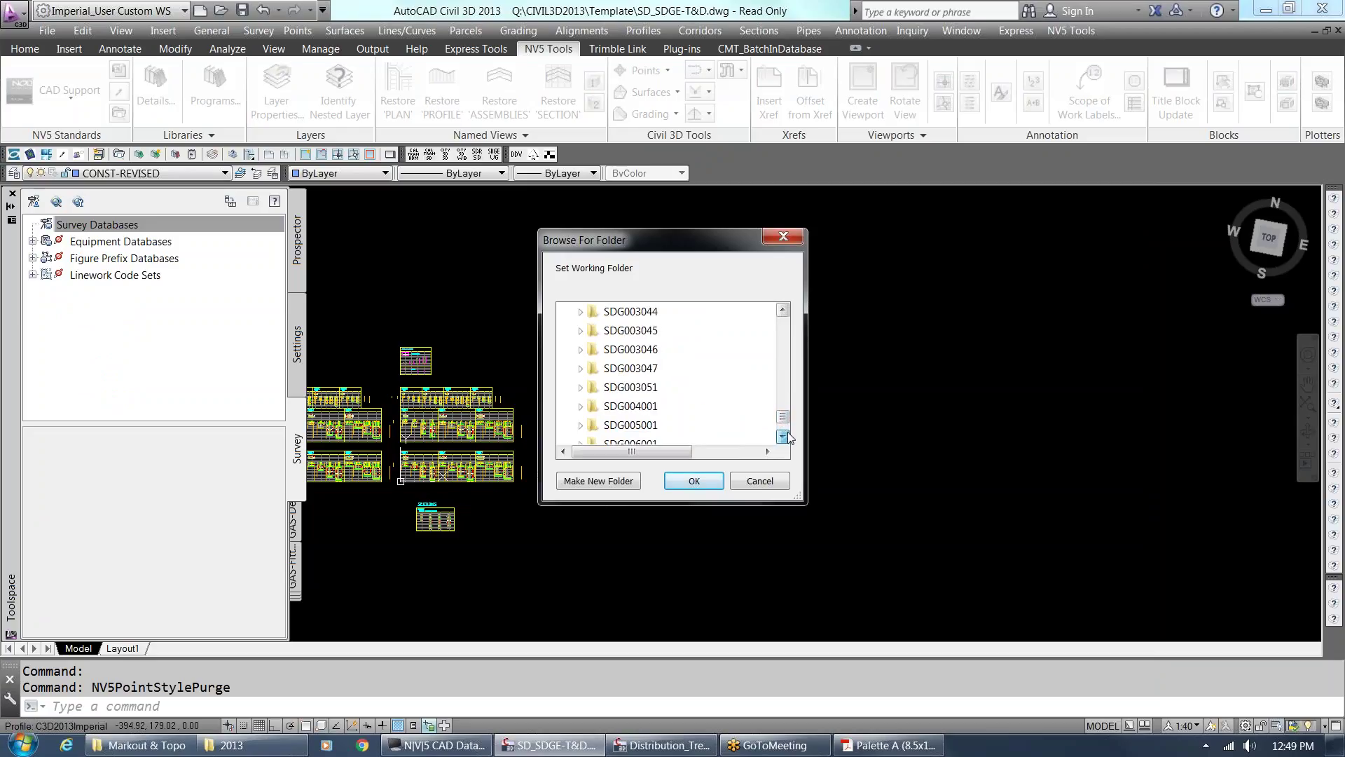
pyautogui.click(787, 435)
pyautogui.click(667, 312)
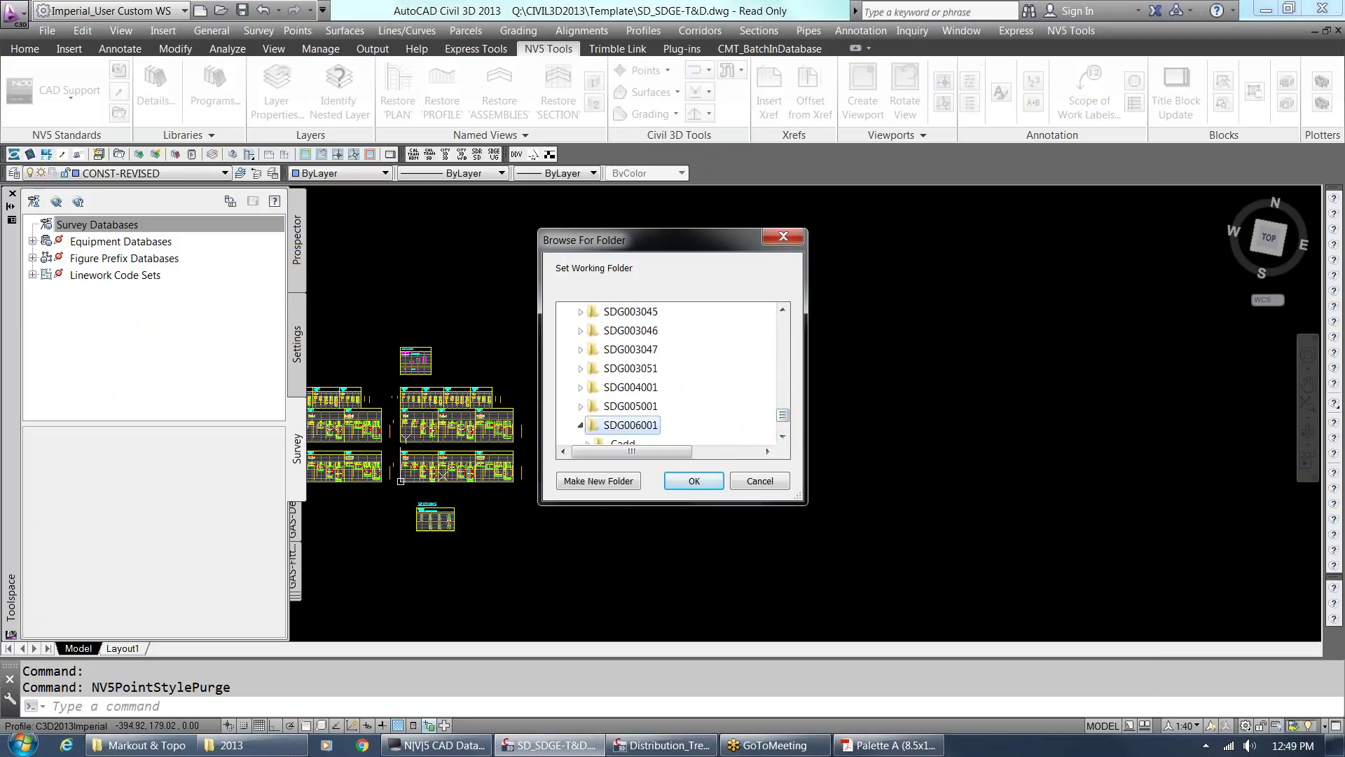
pyautogui.click(694, 481)
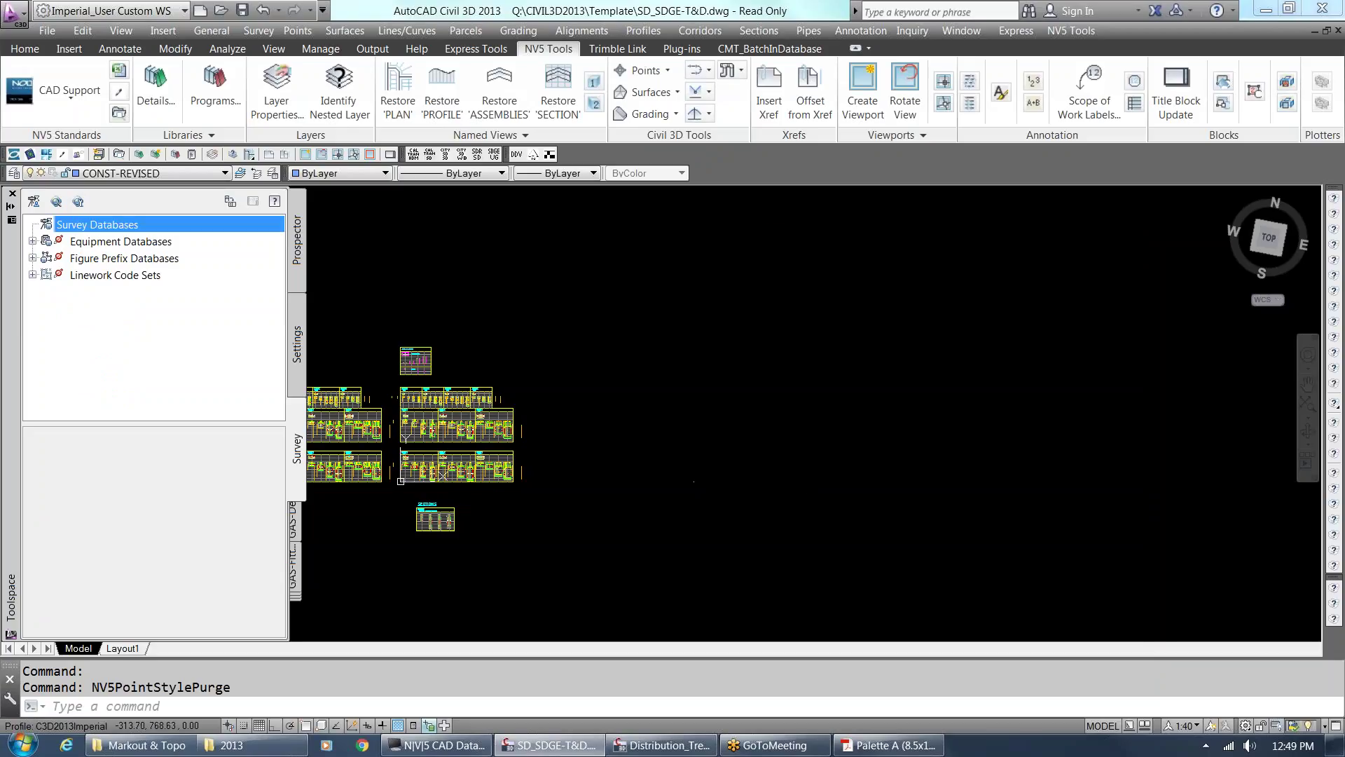
# Refresh the Survey Databases list in the Toolspace Survey tab.
pyautogui.rightClick(79, 231)
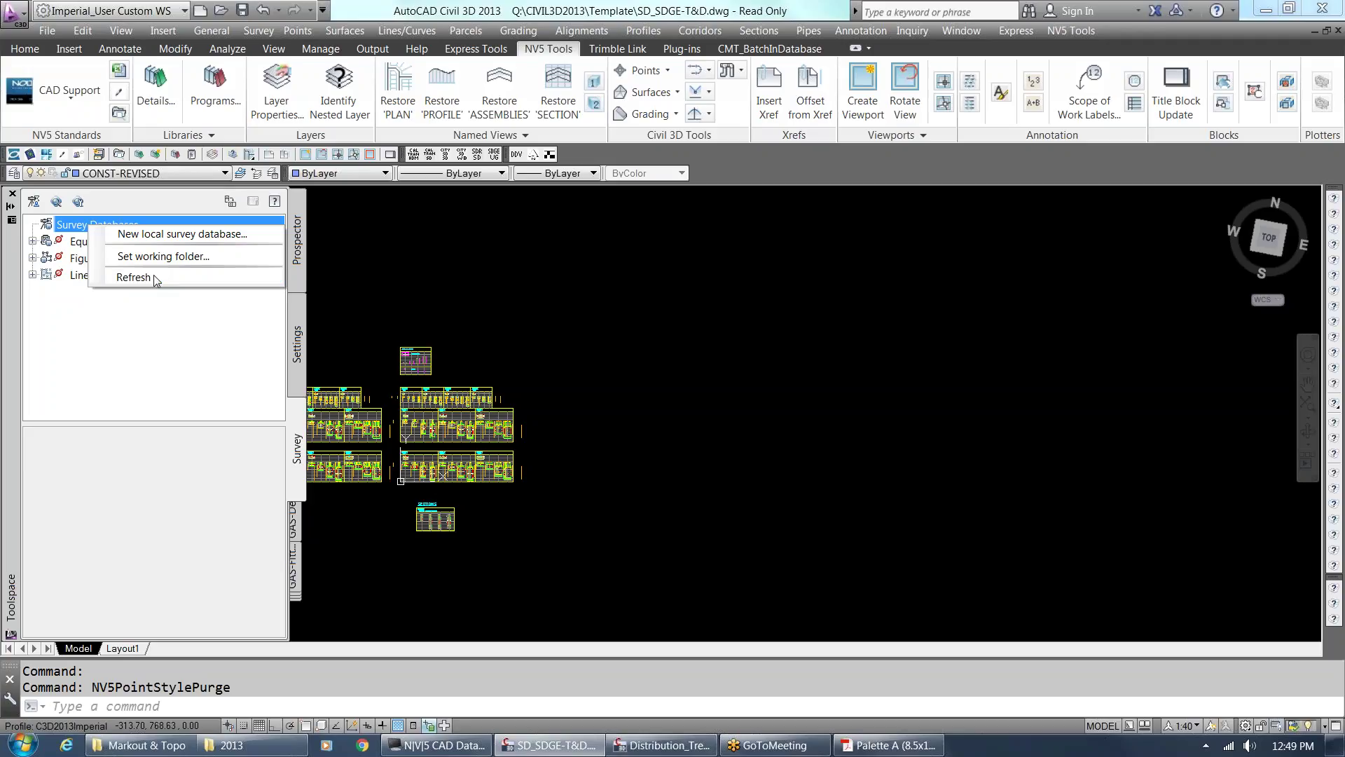
pyautogui.click(155, 279)
pyautogui.rightClick(93, 225)
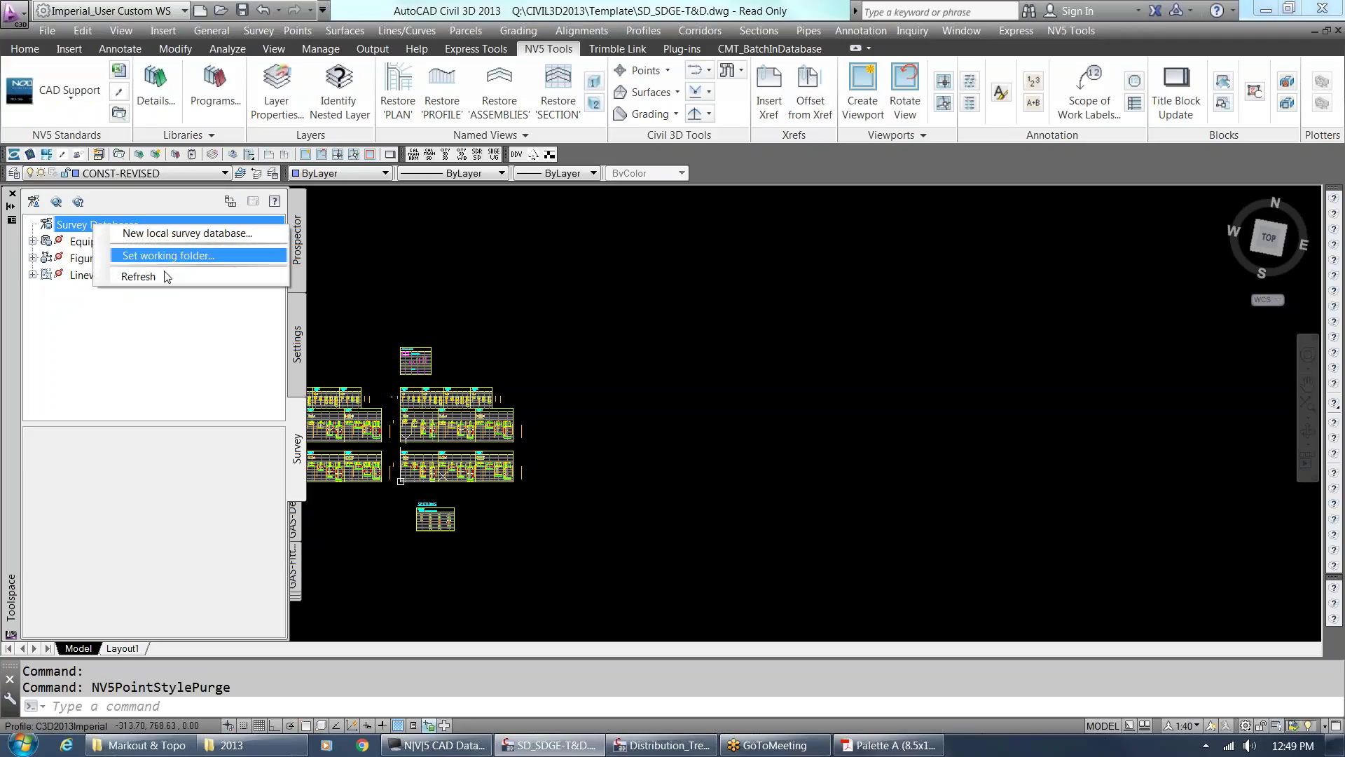
pyautogui.click(203, 338)
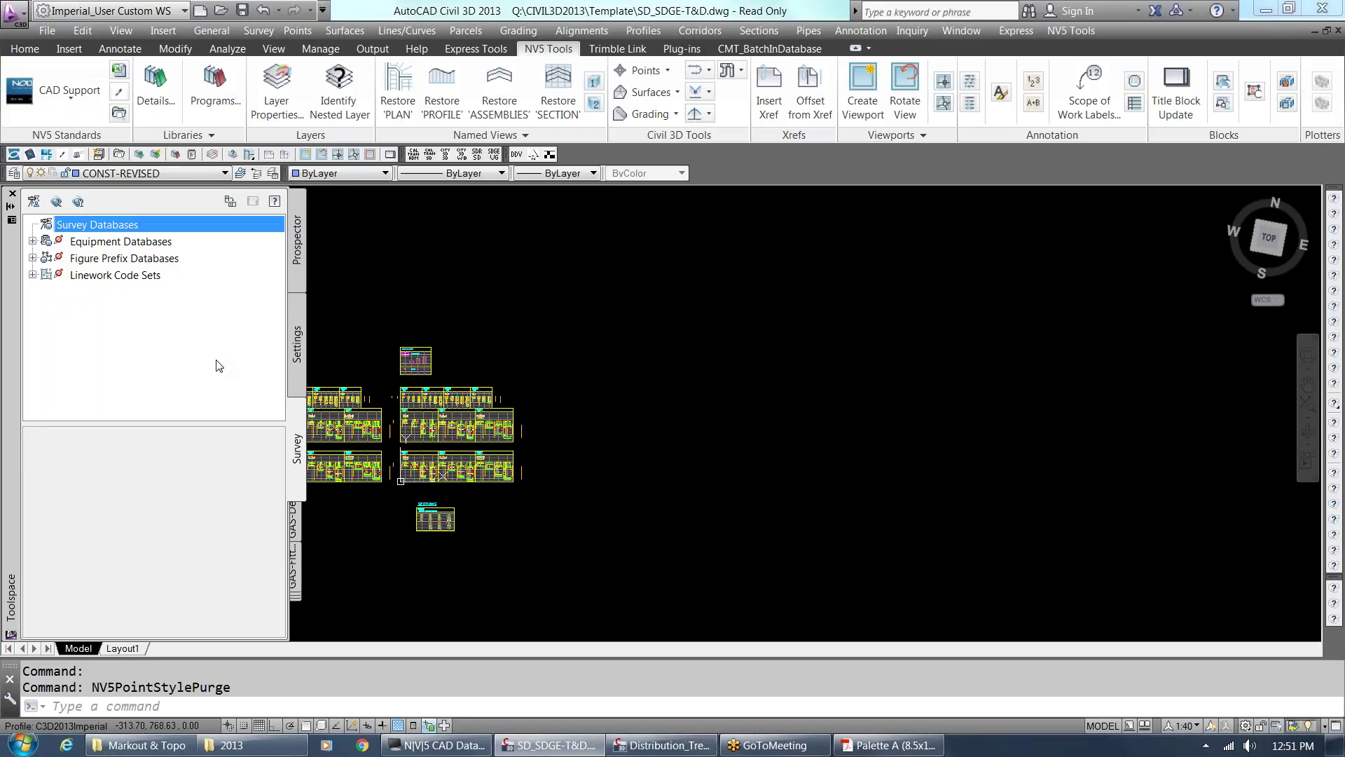
# Check the Markout & Topo csv and bat files, then minimize both Explorer windows.
pyautogui.click(253, 744)
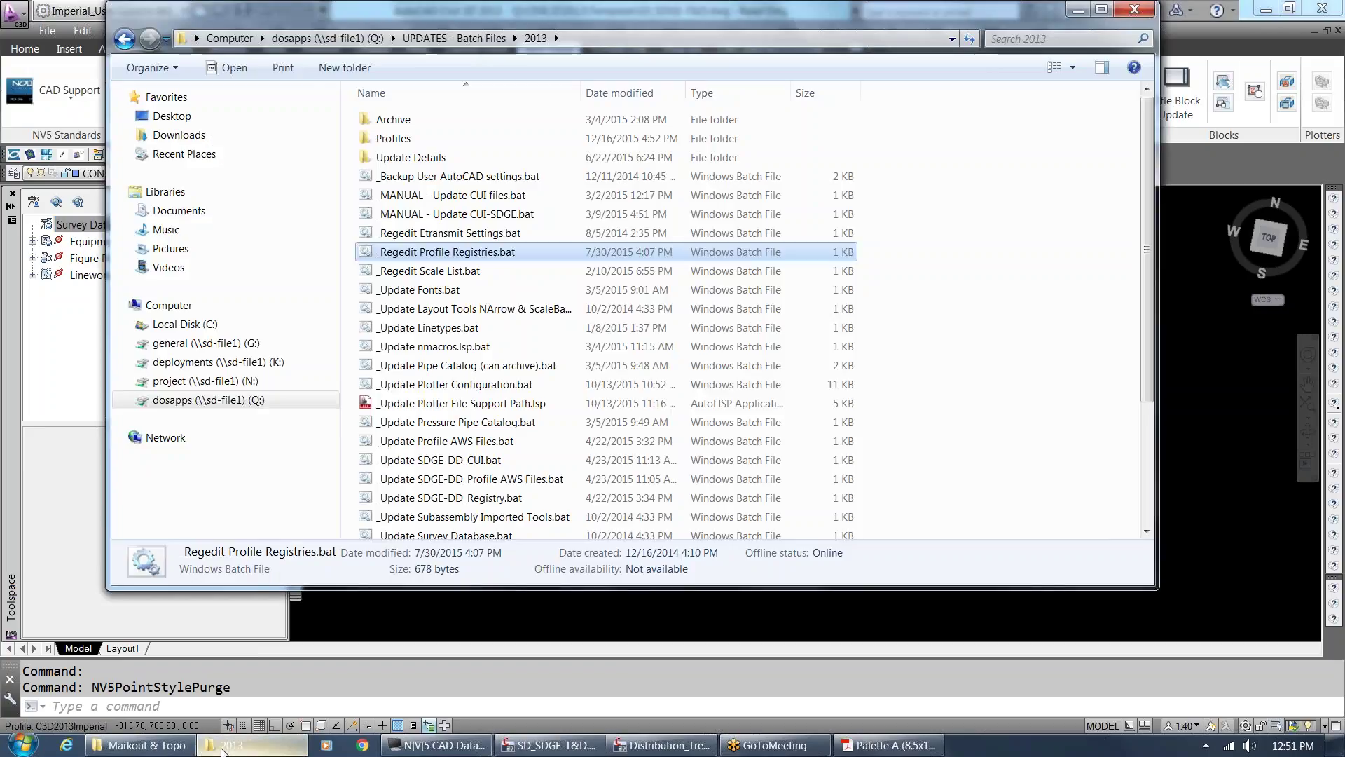
pyautogui.click(151, 752)
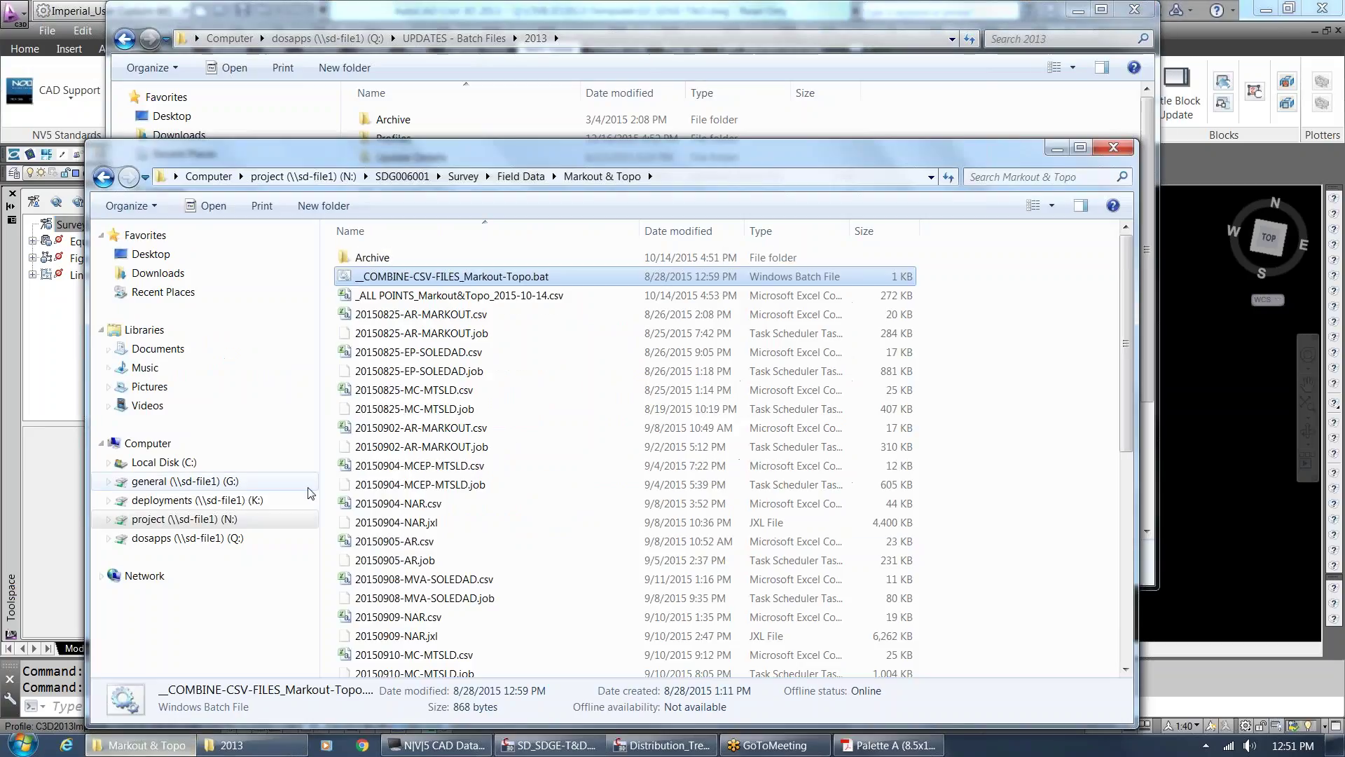
pyautogui.click(429, 296)
pyautogui.click(471, 280)
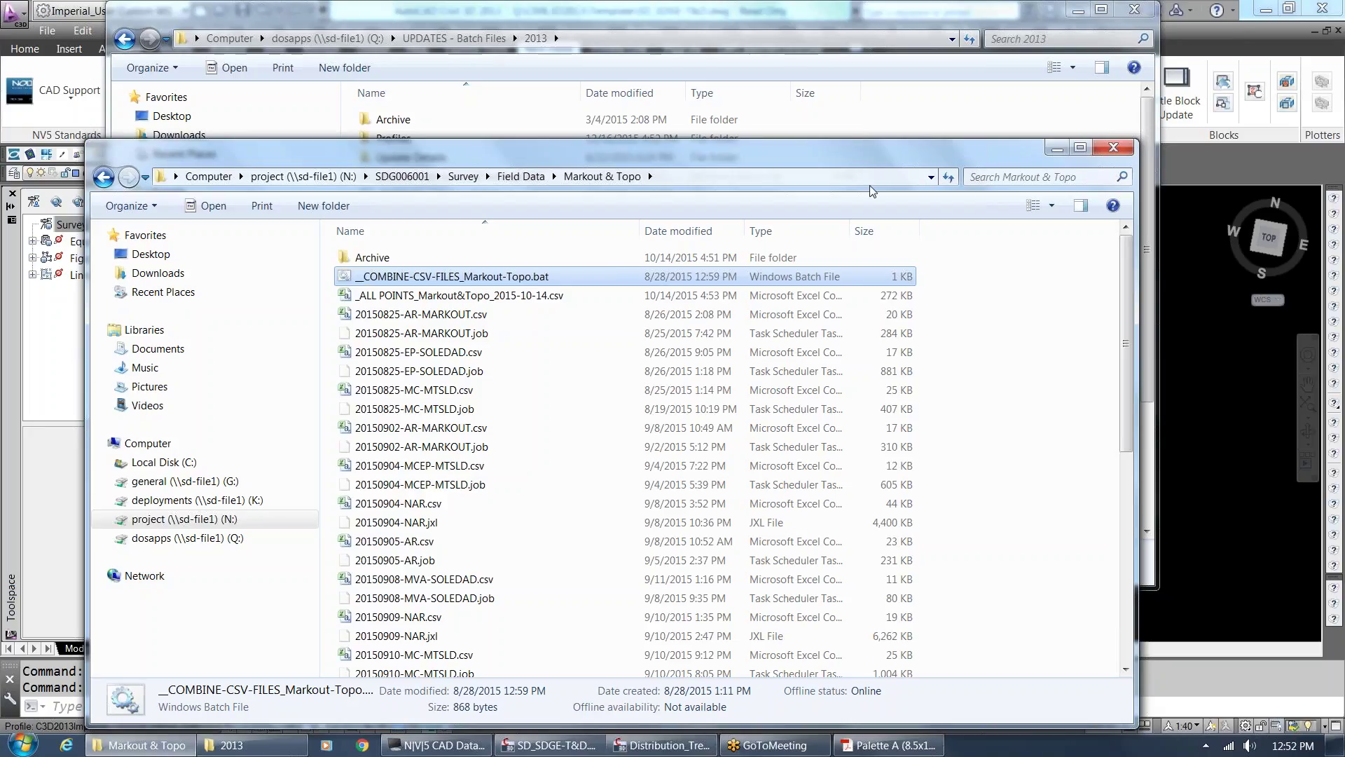
pyautogui.click(1057, 148)
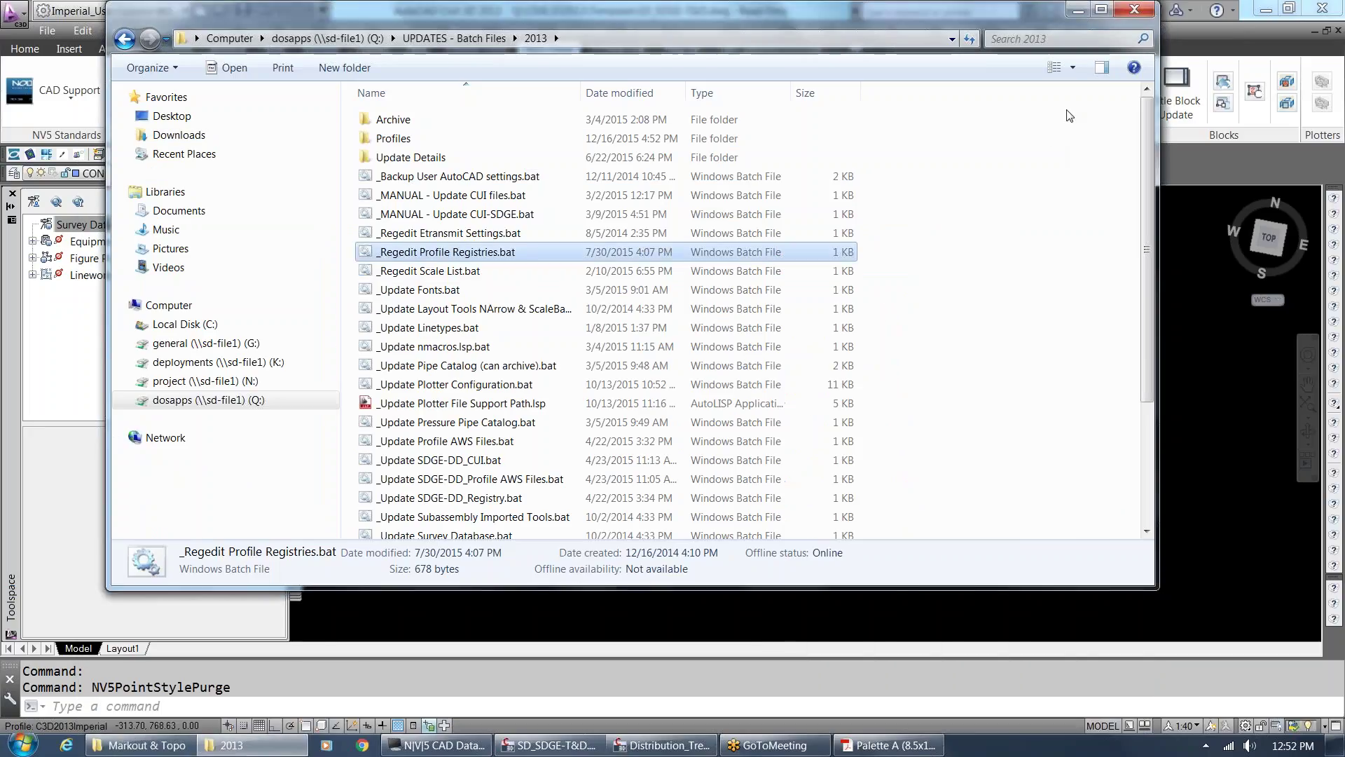
pyautogui.click(1079, 10)
# Create a new local survey database named 'junk' and select it.
pyautogui.click(110, 226)
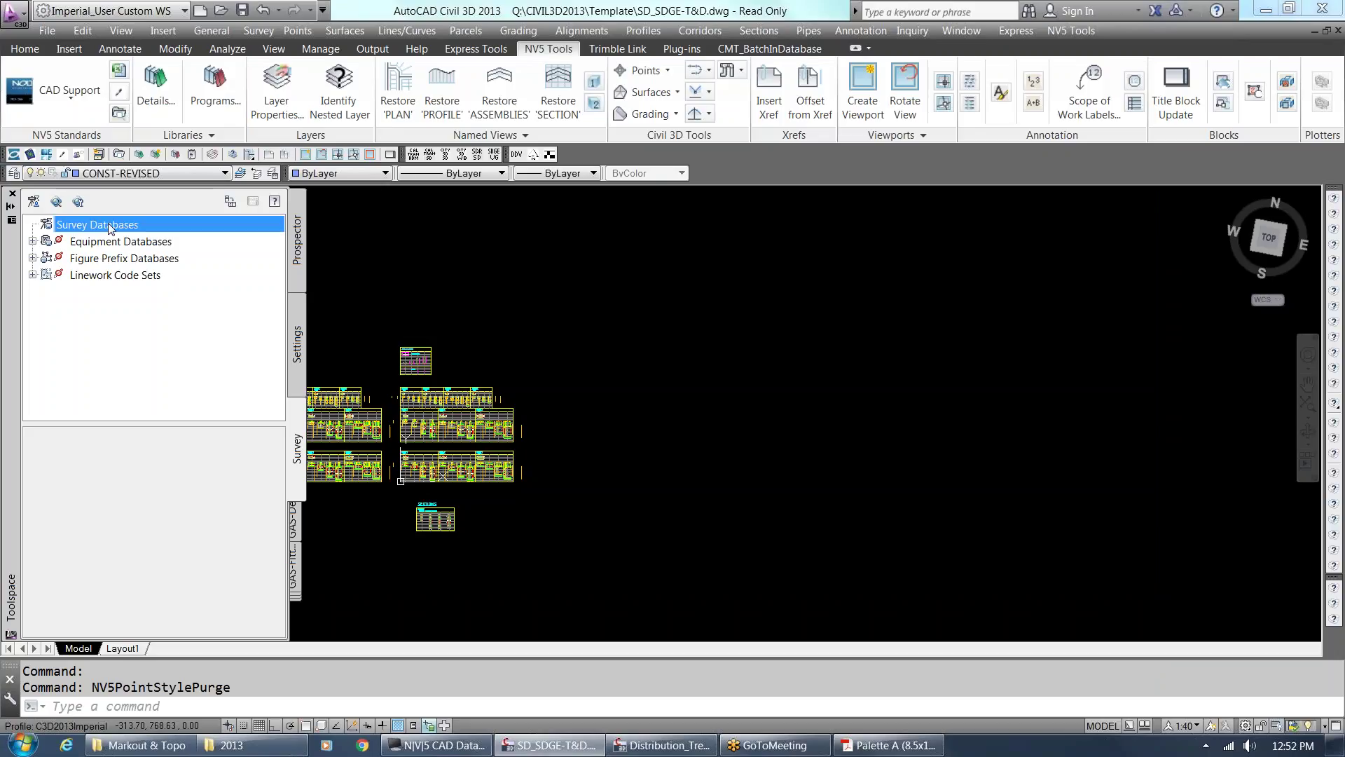
pyautogui.rightClick(108, 224)
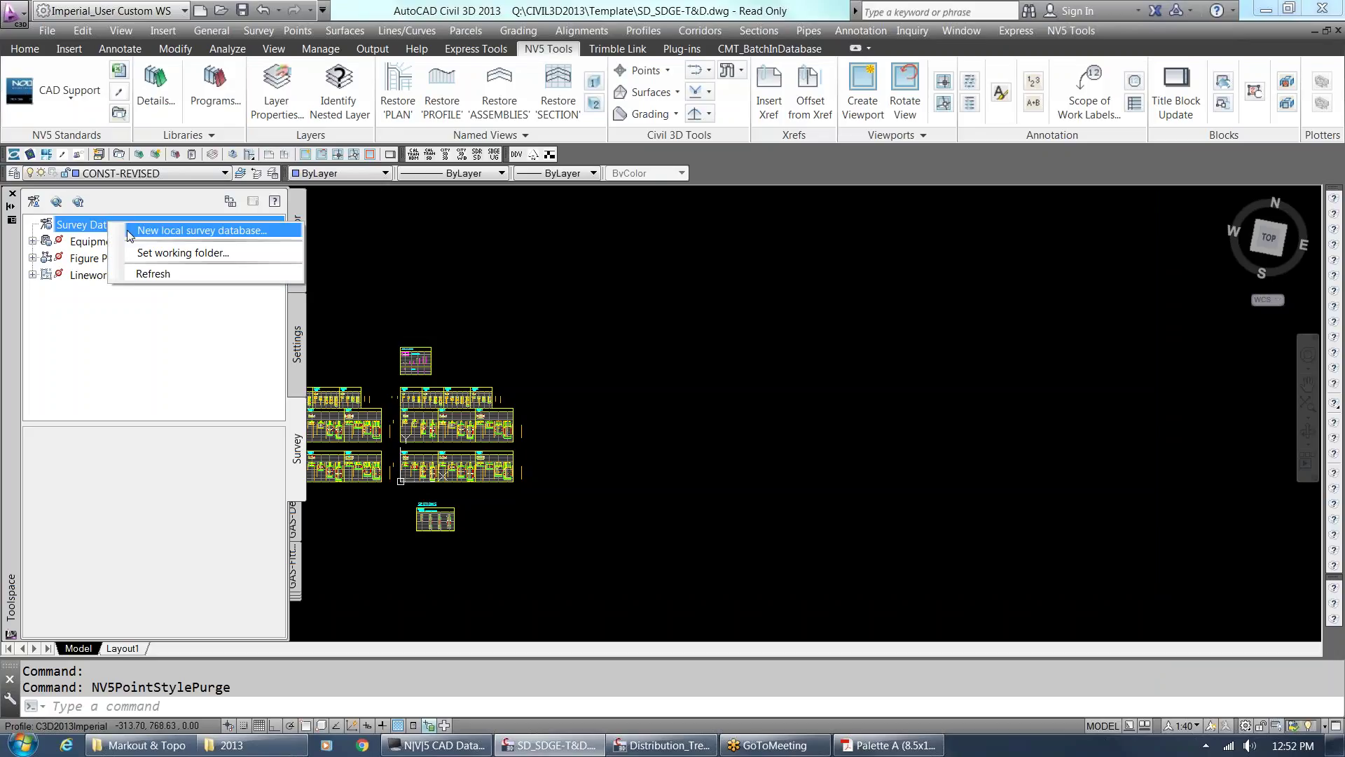
pyautogui.click(161, 230)
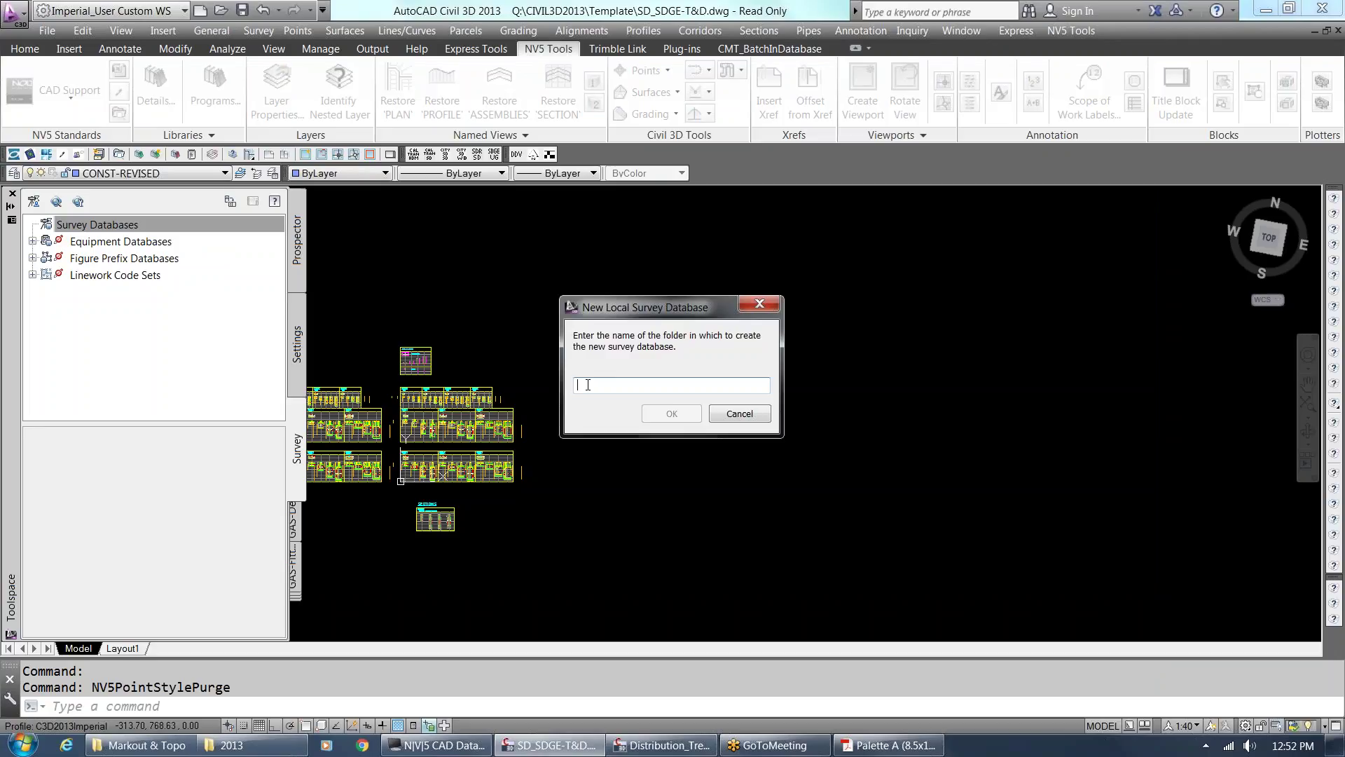
pyautogui.write('jun')
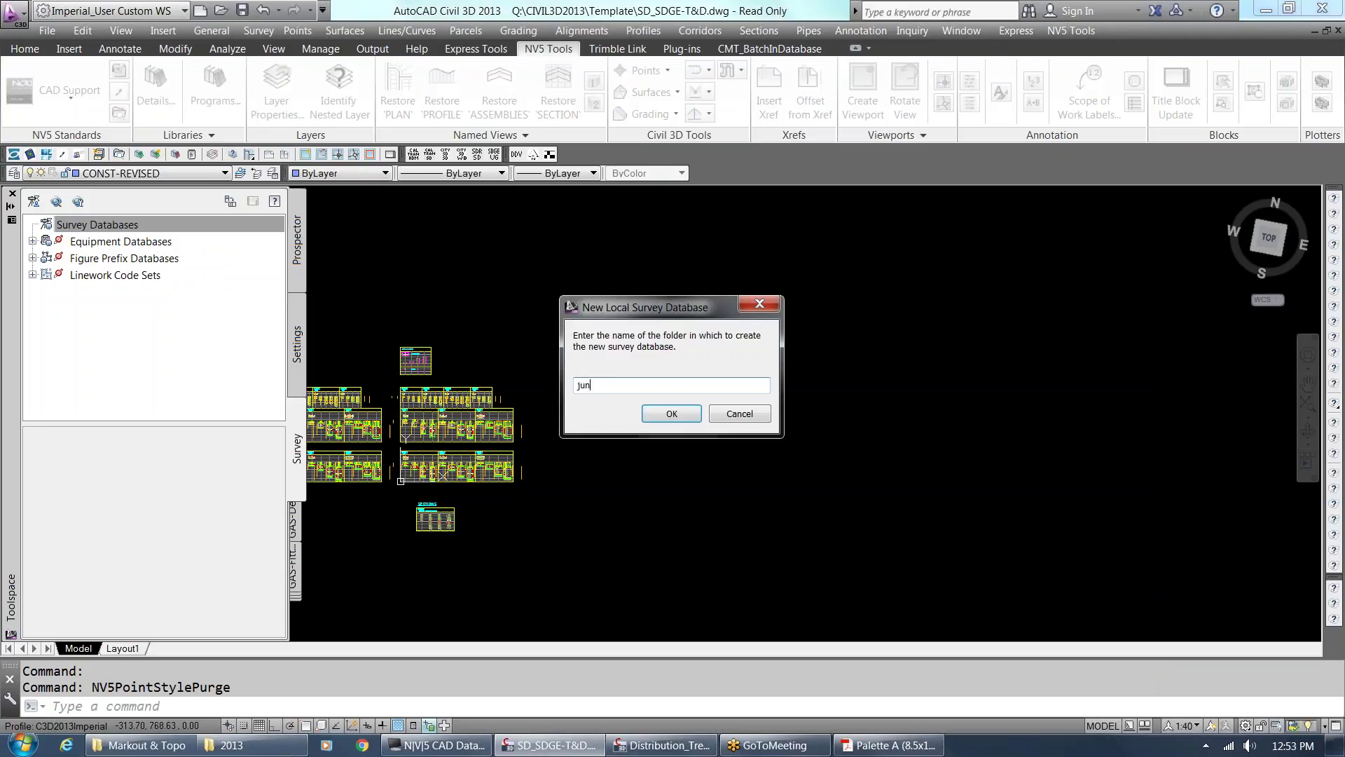
pyautogui.write('k')
pyautogui.press('Return')
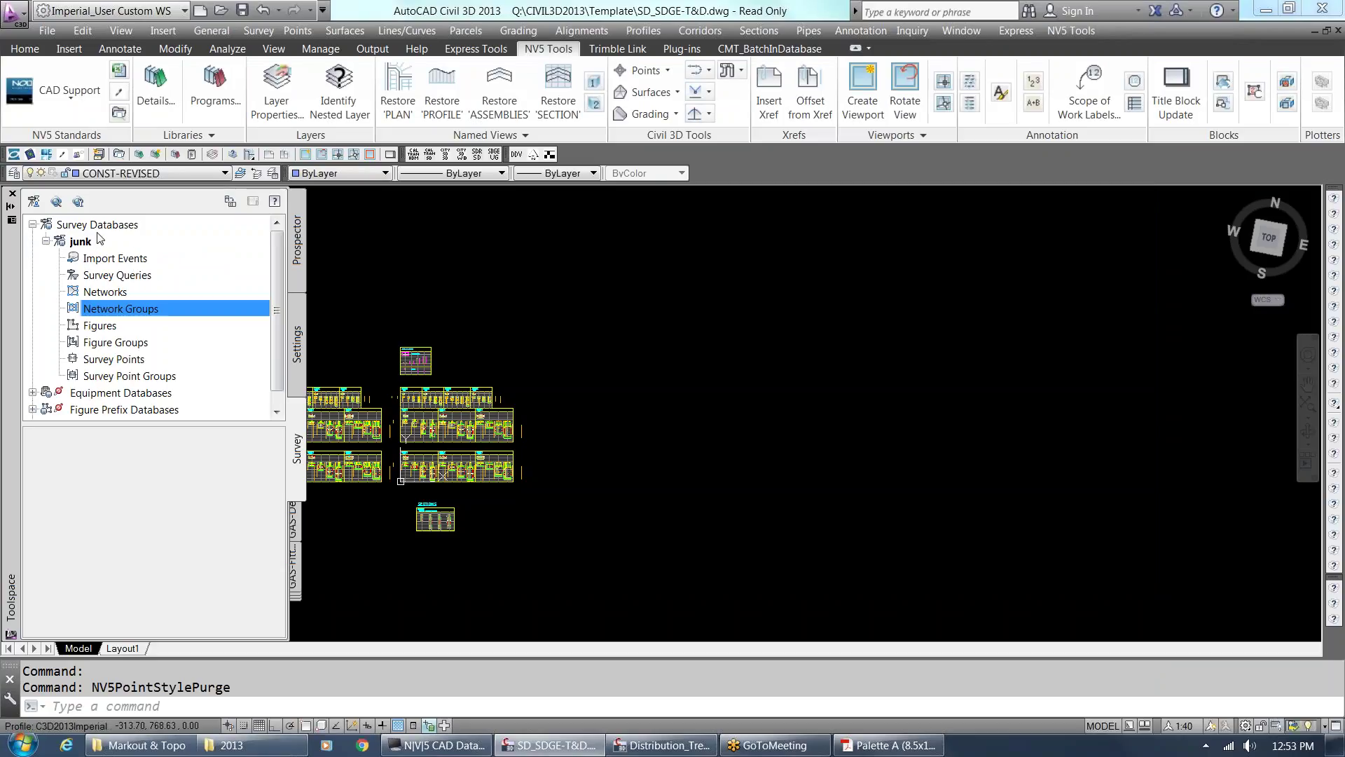
pyautogui.click(98, 239)
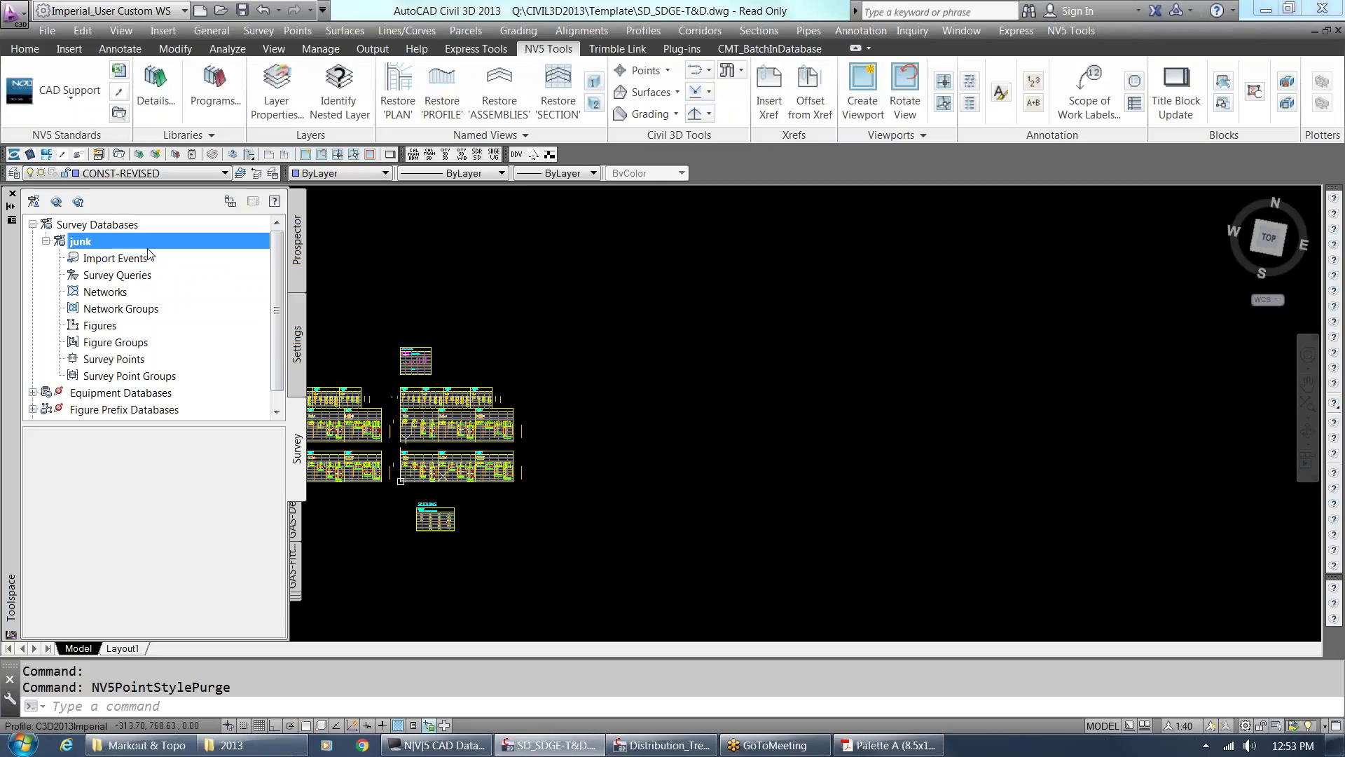
pyautogui.moveTo(80, 241)
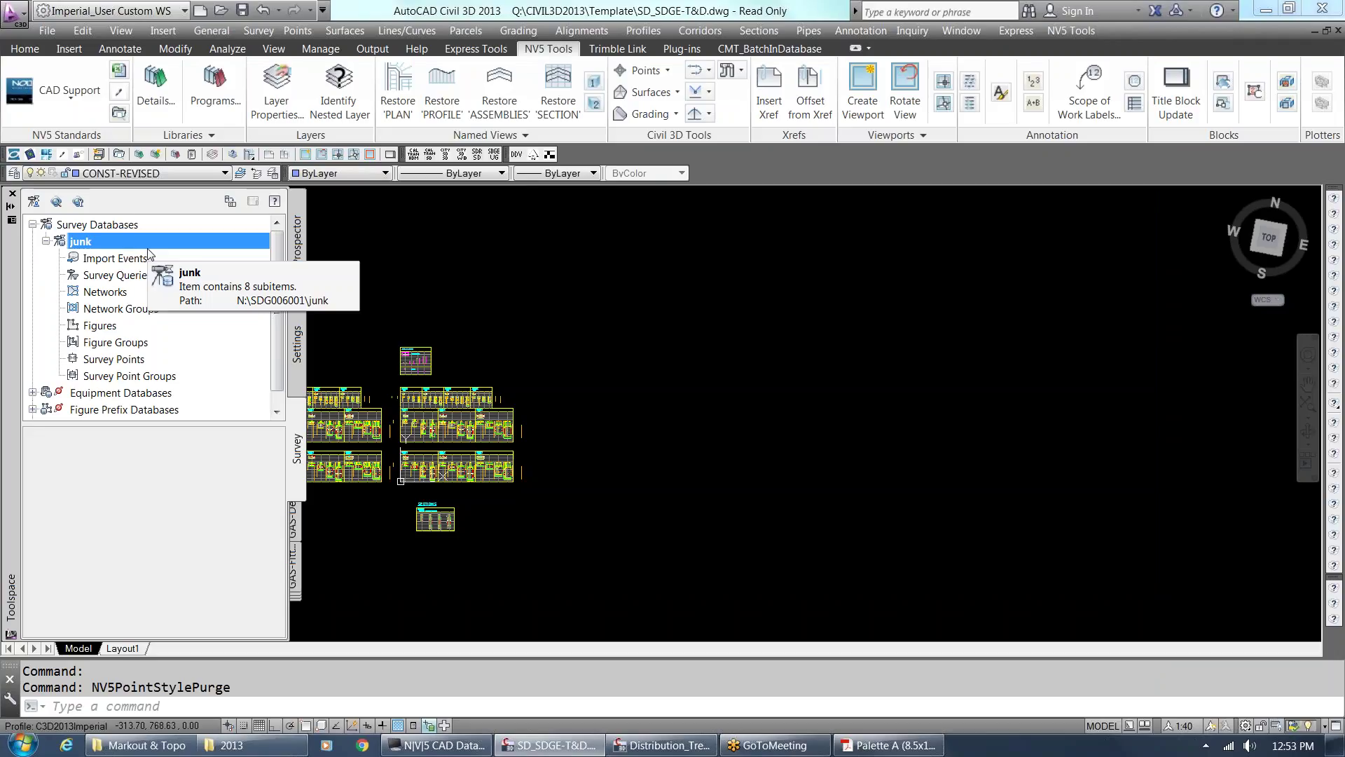
# Select the junk survey database and open Survey User Settings.
pyautogui.rightClick(87, 245)
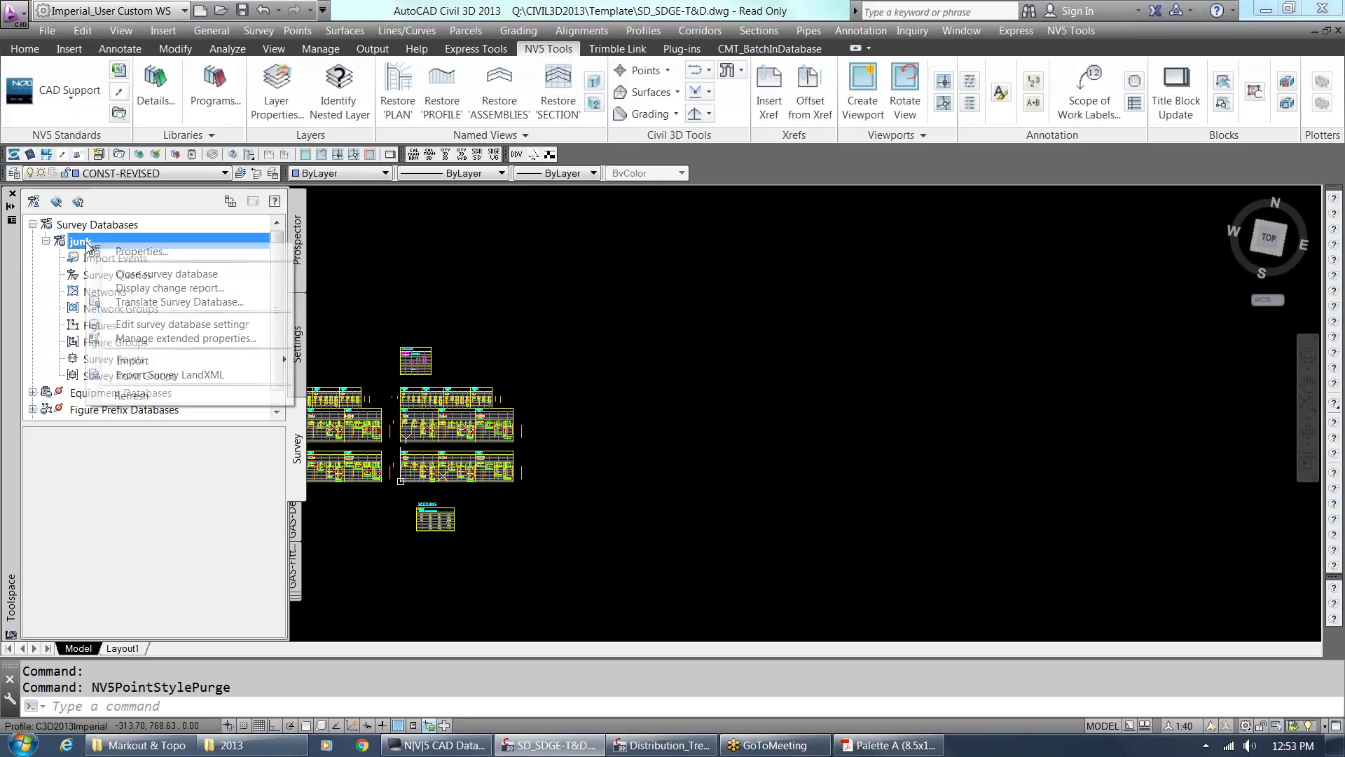
pyautogui.click(89, 228)
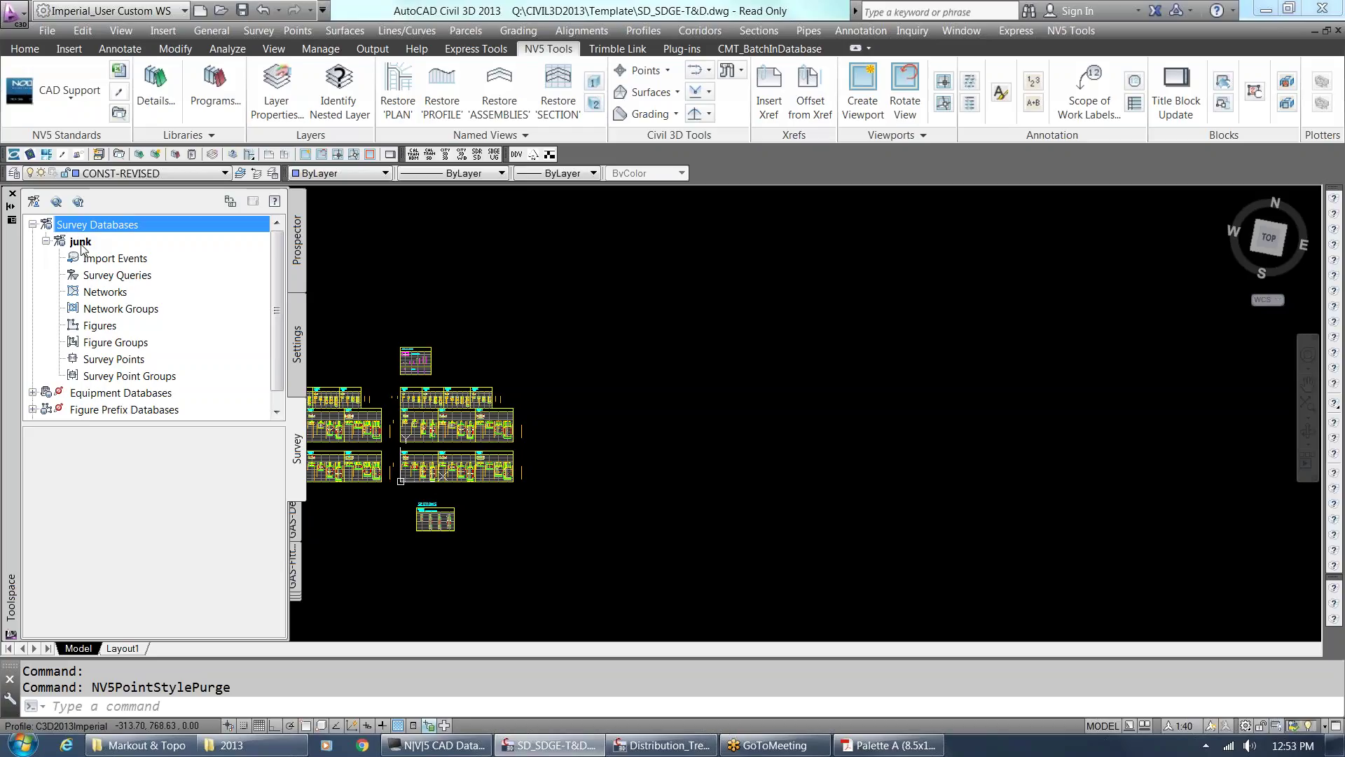
pyautogui.click(82, 245)
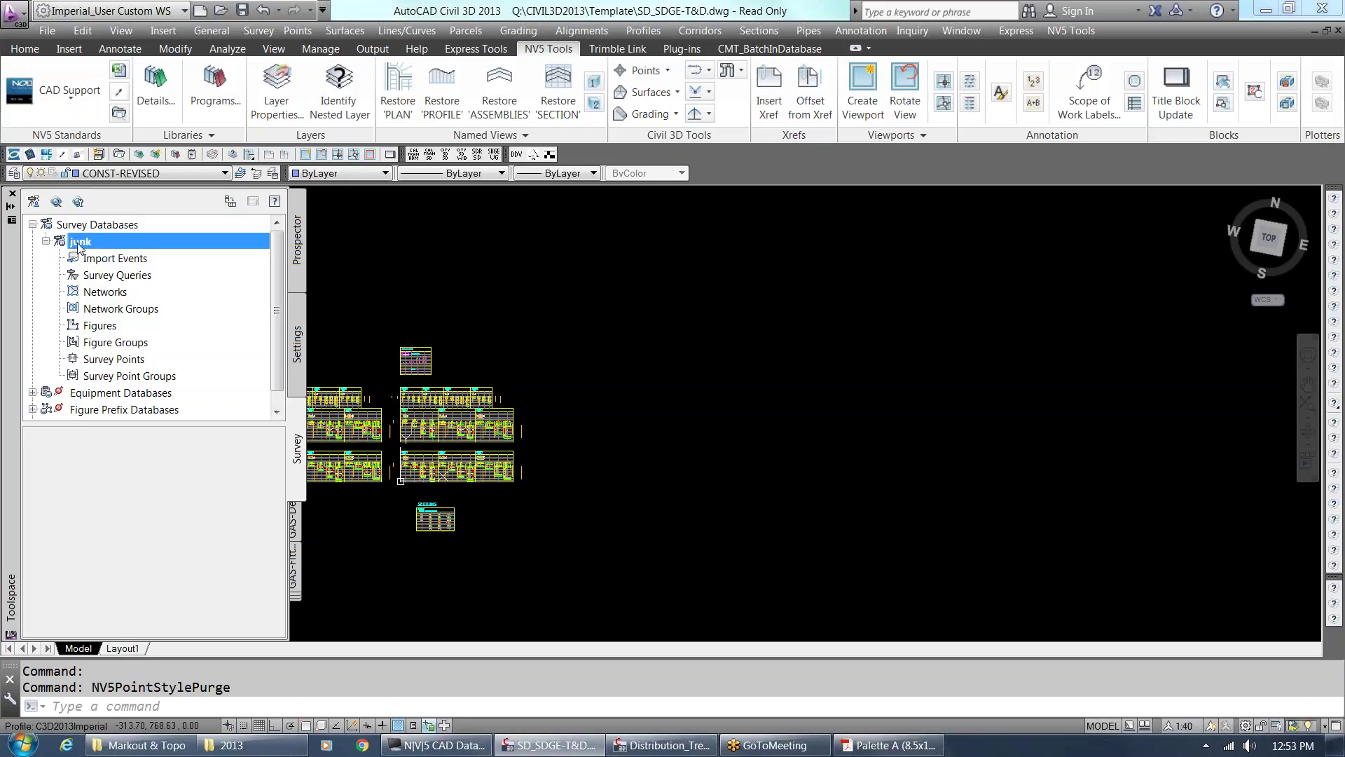
pyautogui.click(35, 202)
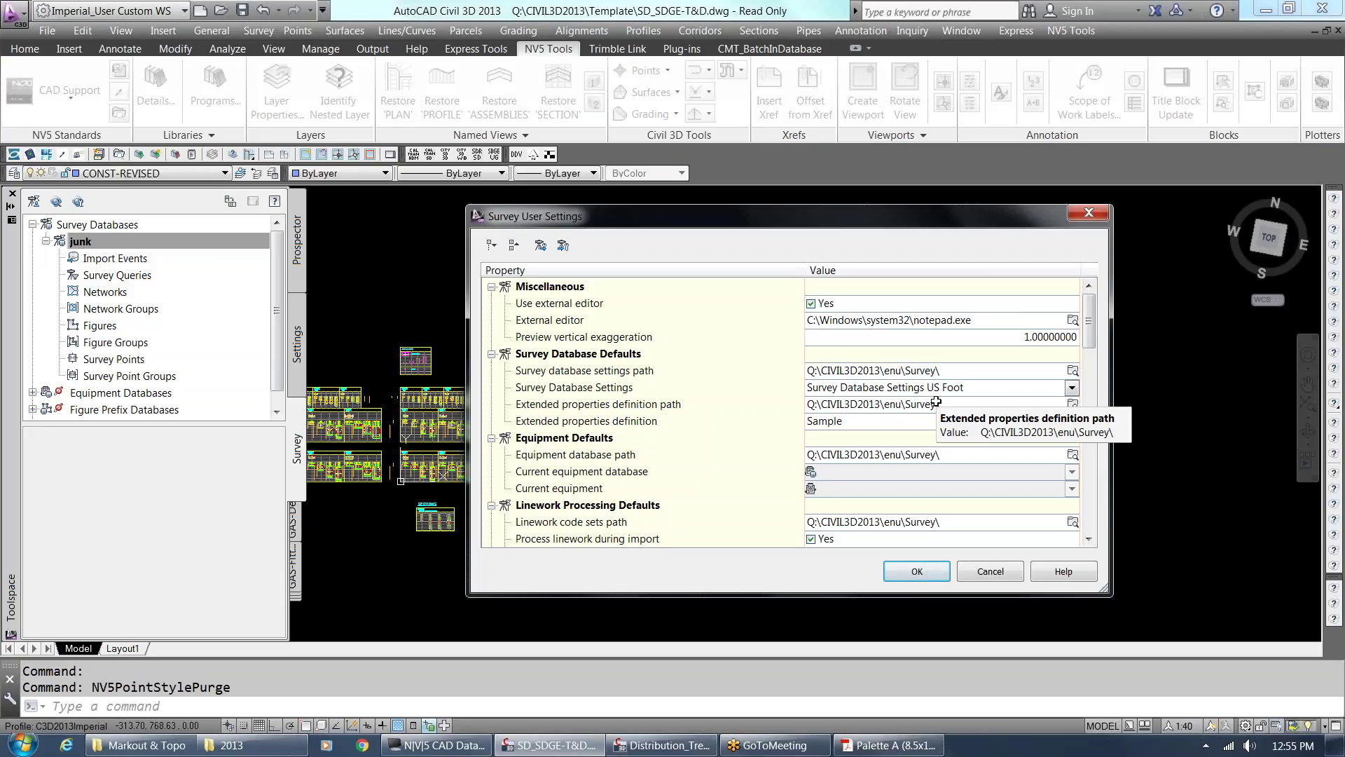
# Cancel the Survey User Settings dialog without changes.
pyautogui.click(977, 575)
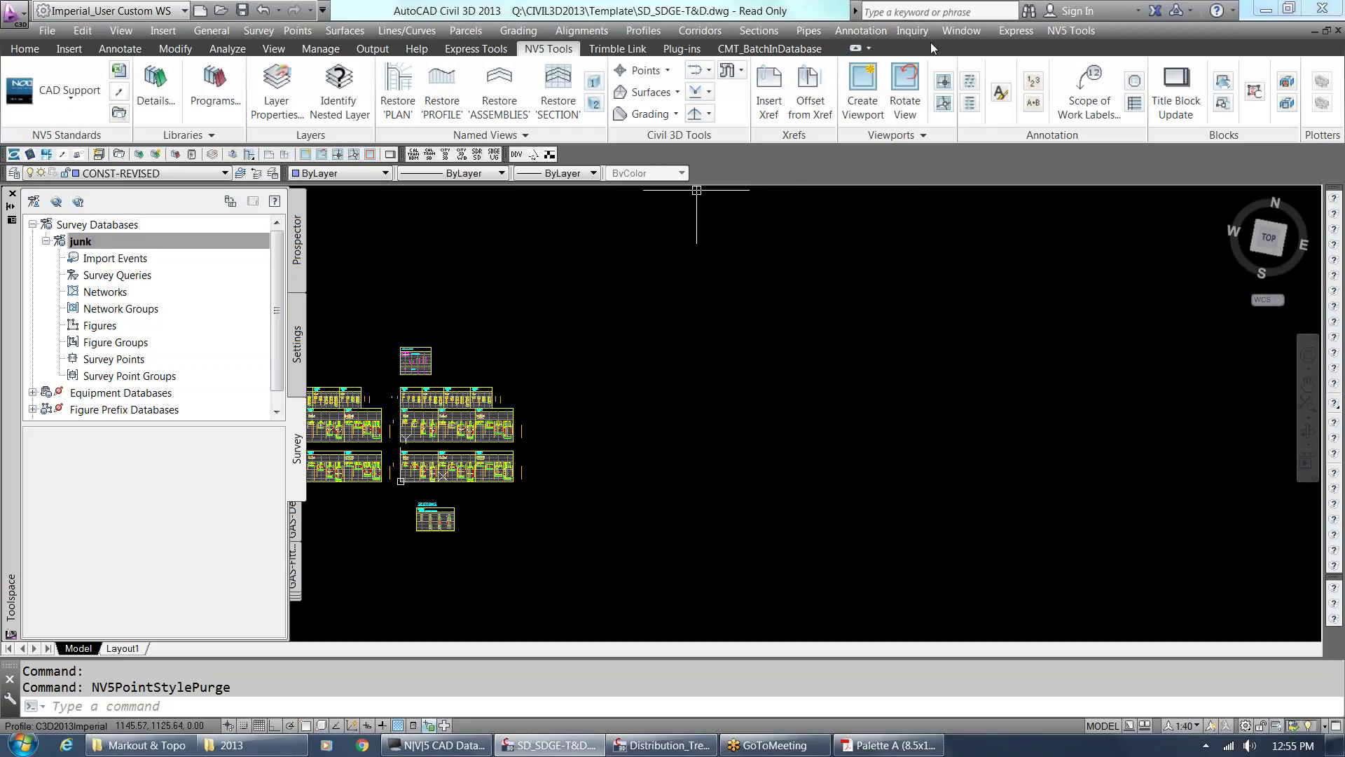
# Switch to the Distribution_TrenchDetailSections drawing and zoom to the 2x2 trench section.
pyautogui.click(958, 31)
pyautogui.click(968, 203)
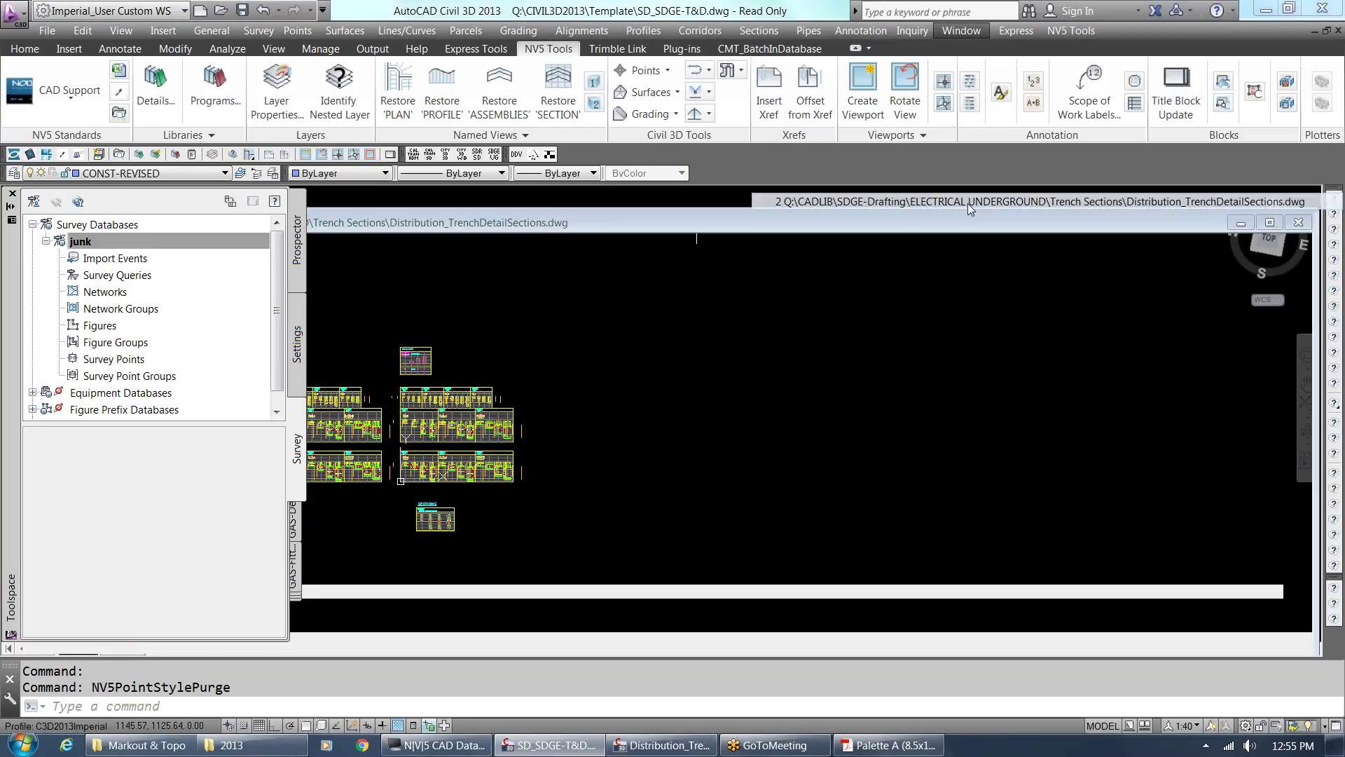
pyautogui.scroll(6, 767, 371)
pyautogui.scroll(6, 769, 372)
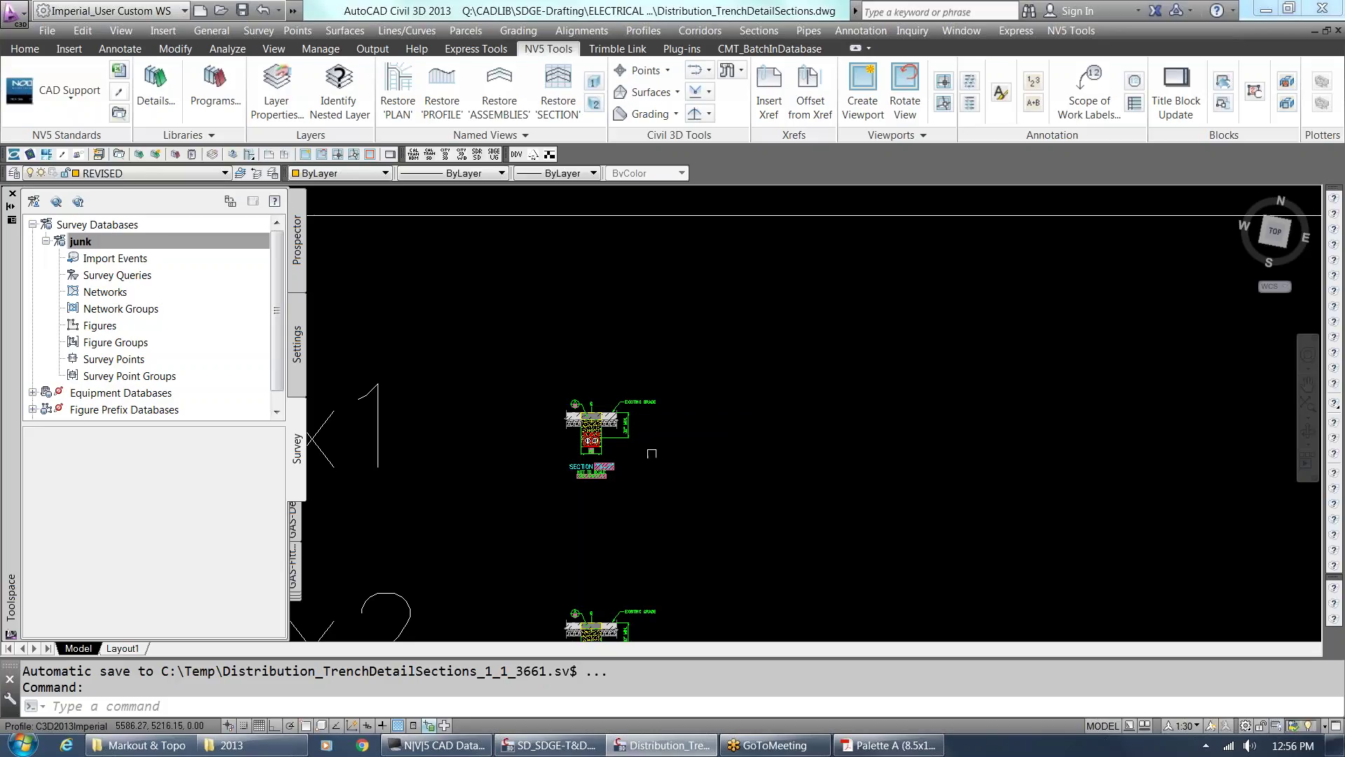
pyautogui.scroll(2, 597, 441)
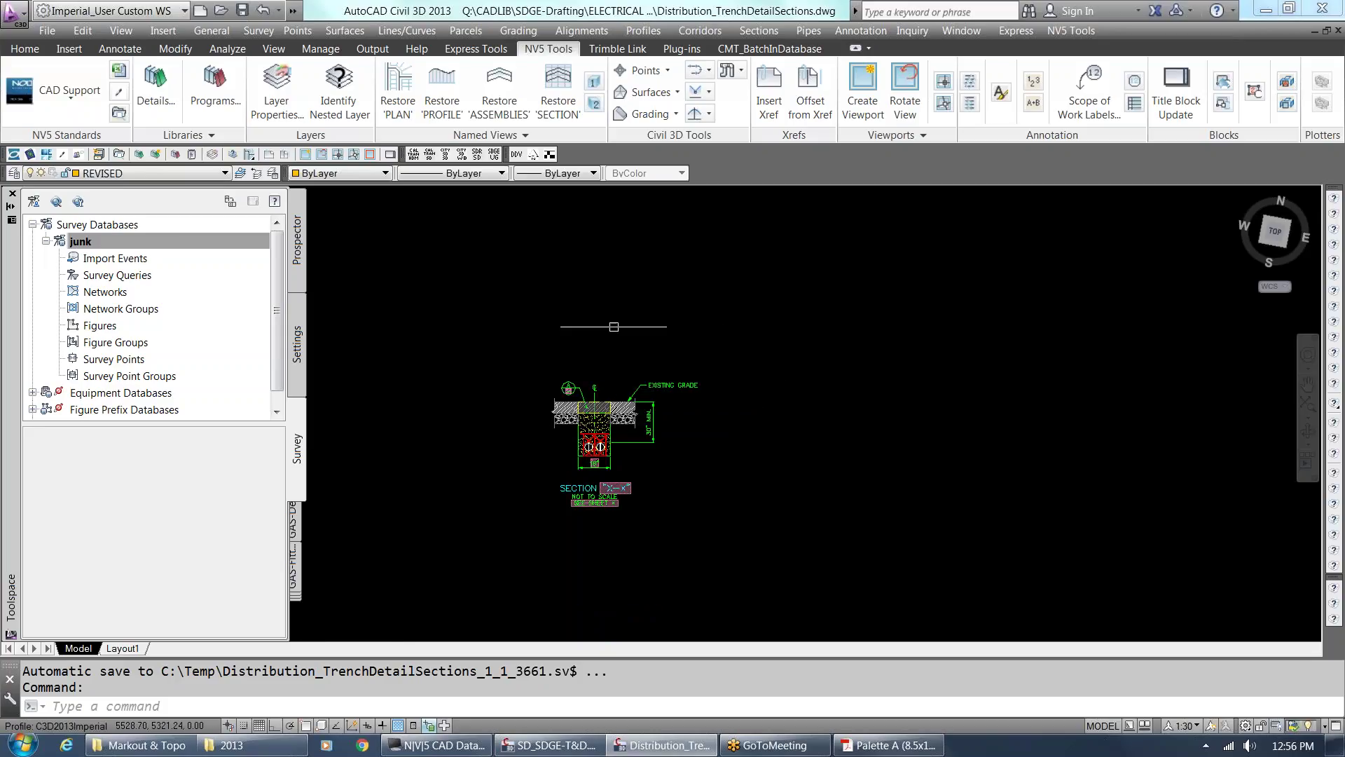
pyautogui.scroll(-4, 607, 407)
pyautogui.scroll(6, 628, 524)
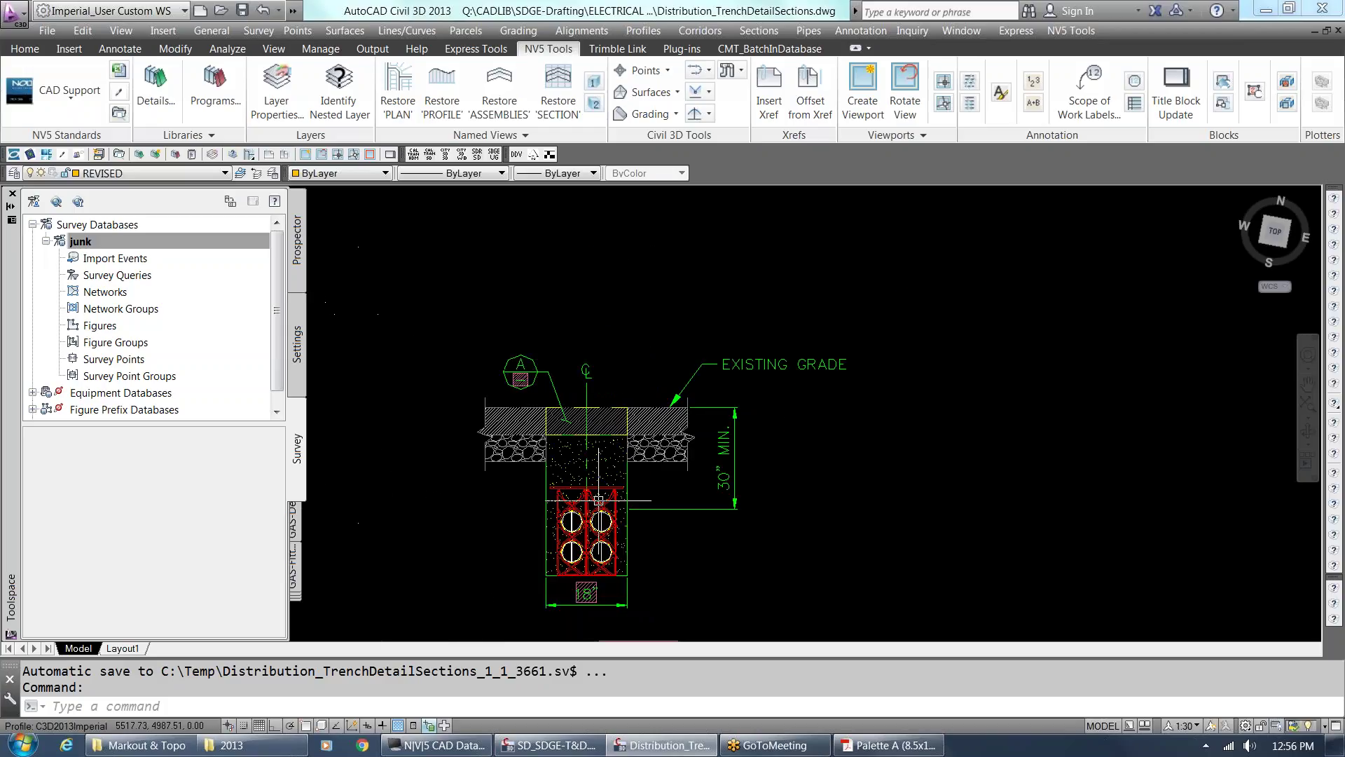
pyautogui.scroll(3, 592, 414)
# Regenerate the drawing with REGEN and look over the trench section detail.
pyautogui.write('re')
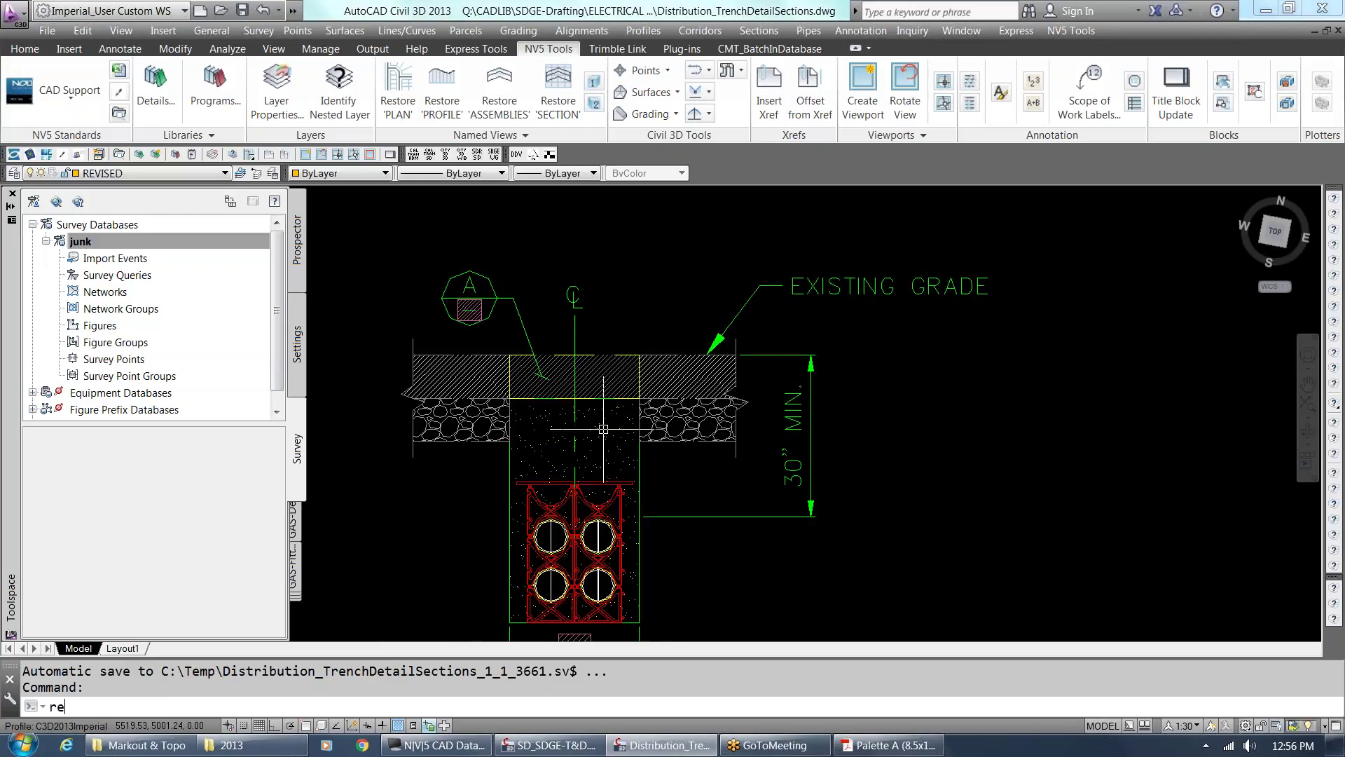
pyautogui.press('Return')
pyautogui.scroll(-2, 605, 429)
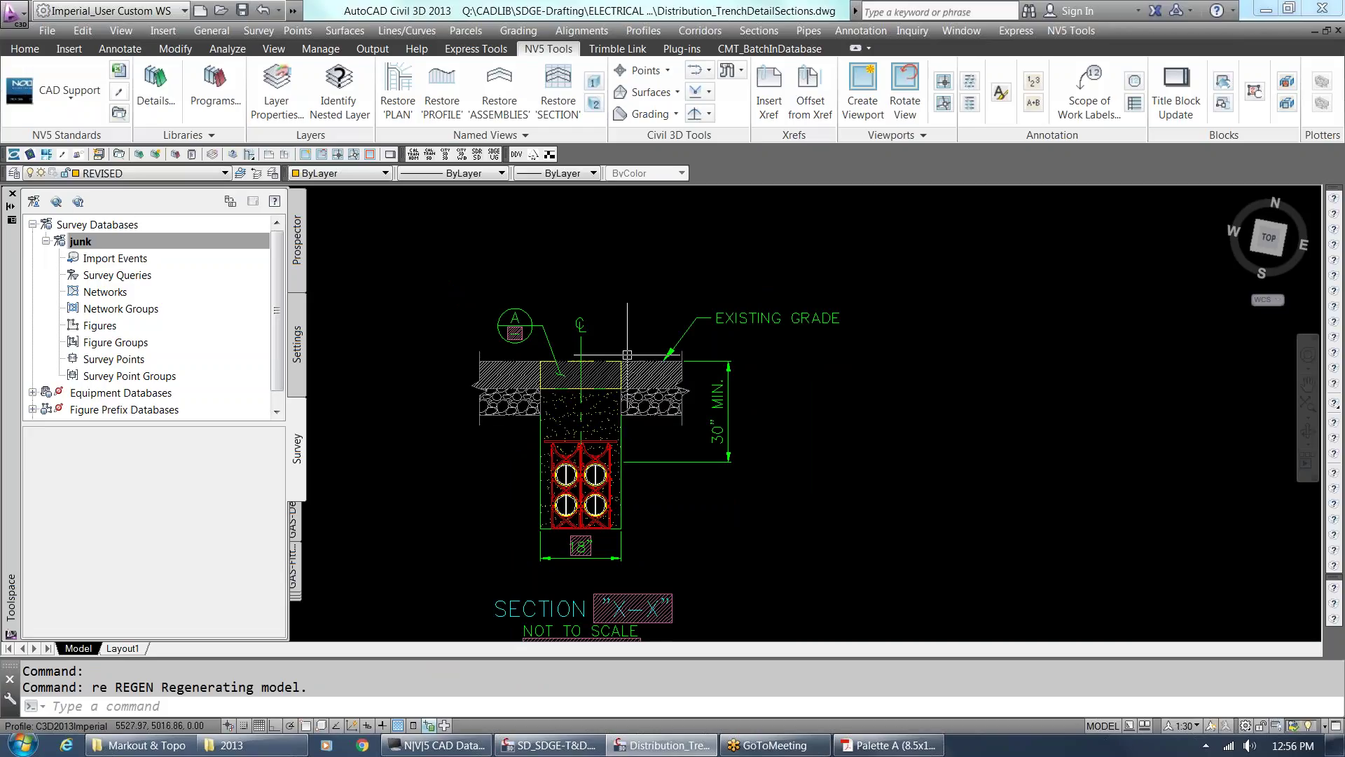
pyautogui.scroll(2, 645, 378)
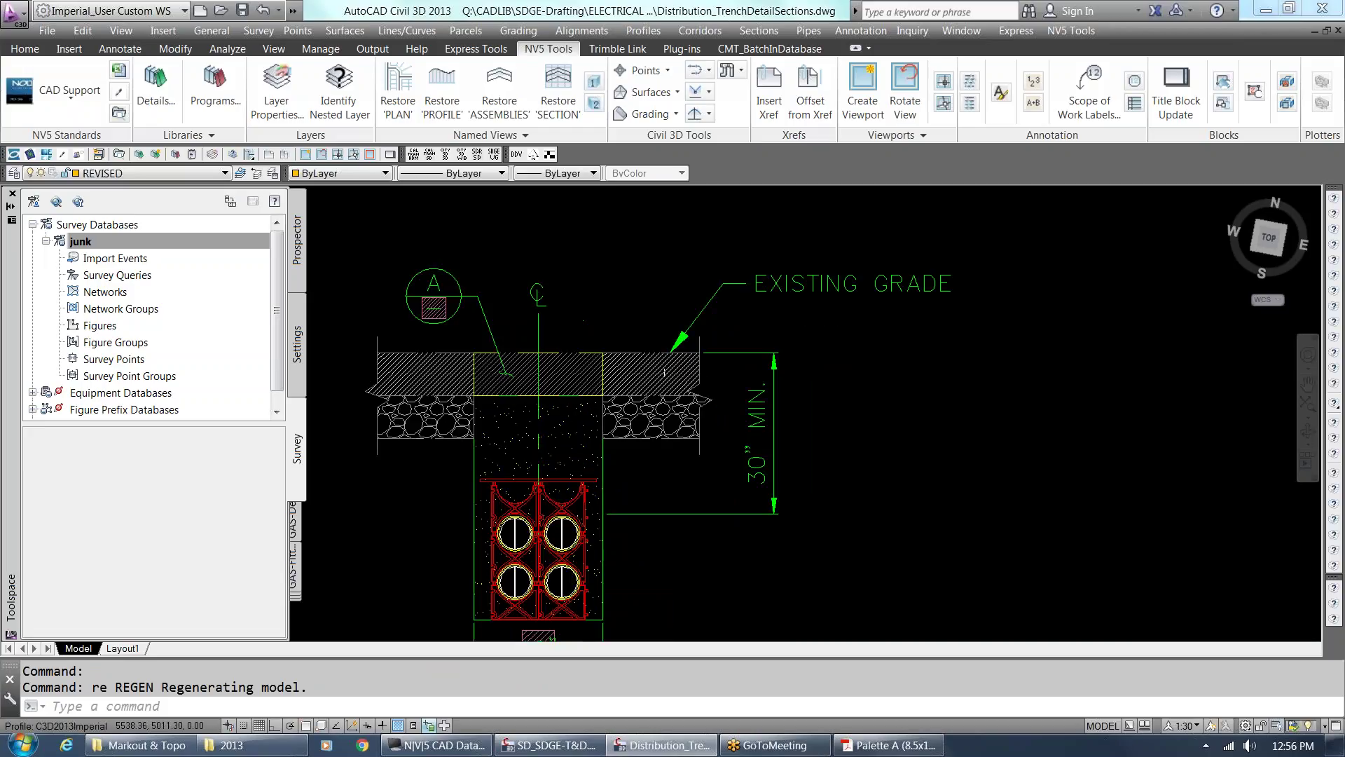
pyautogui.scroll(-4, 666, 404)
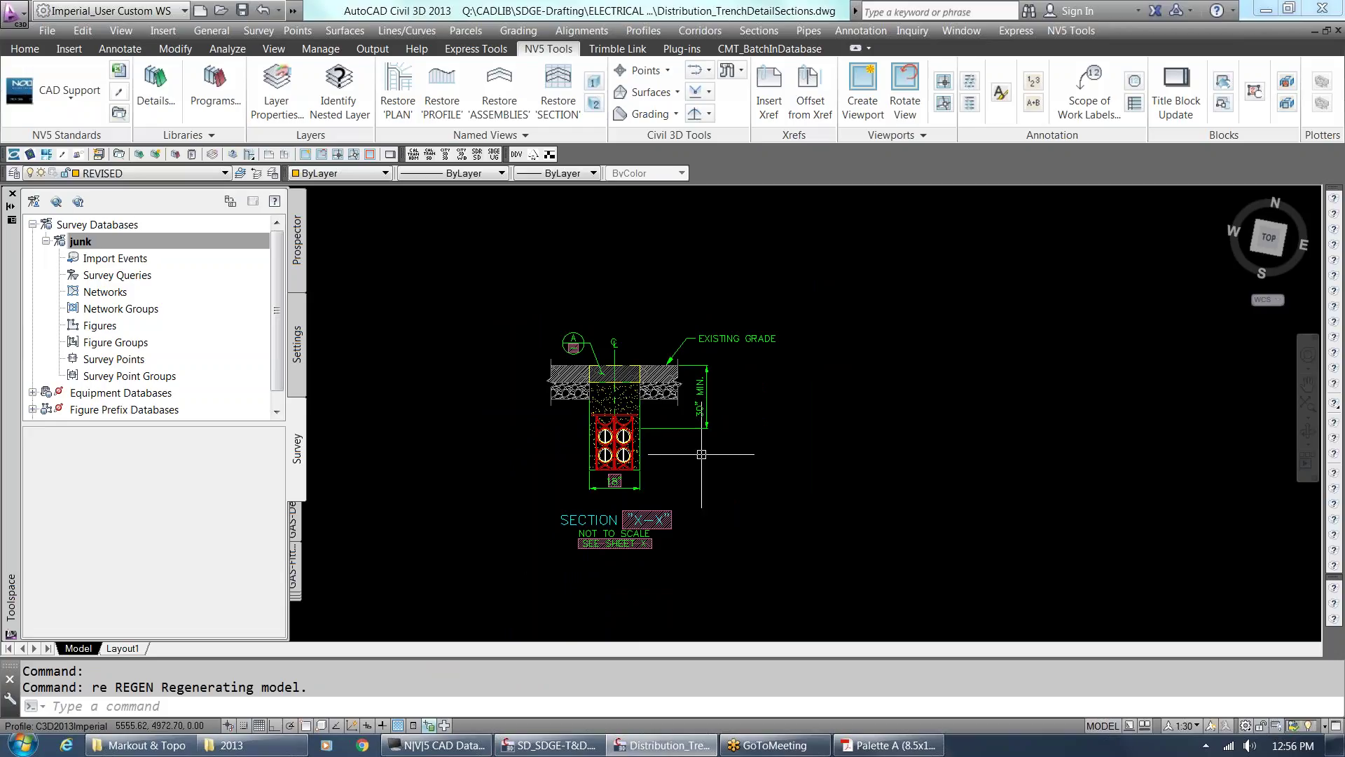
pyautogui.scroll(2, 707, 444)
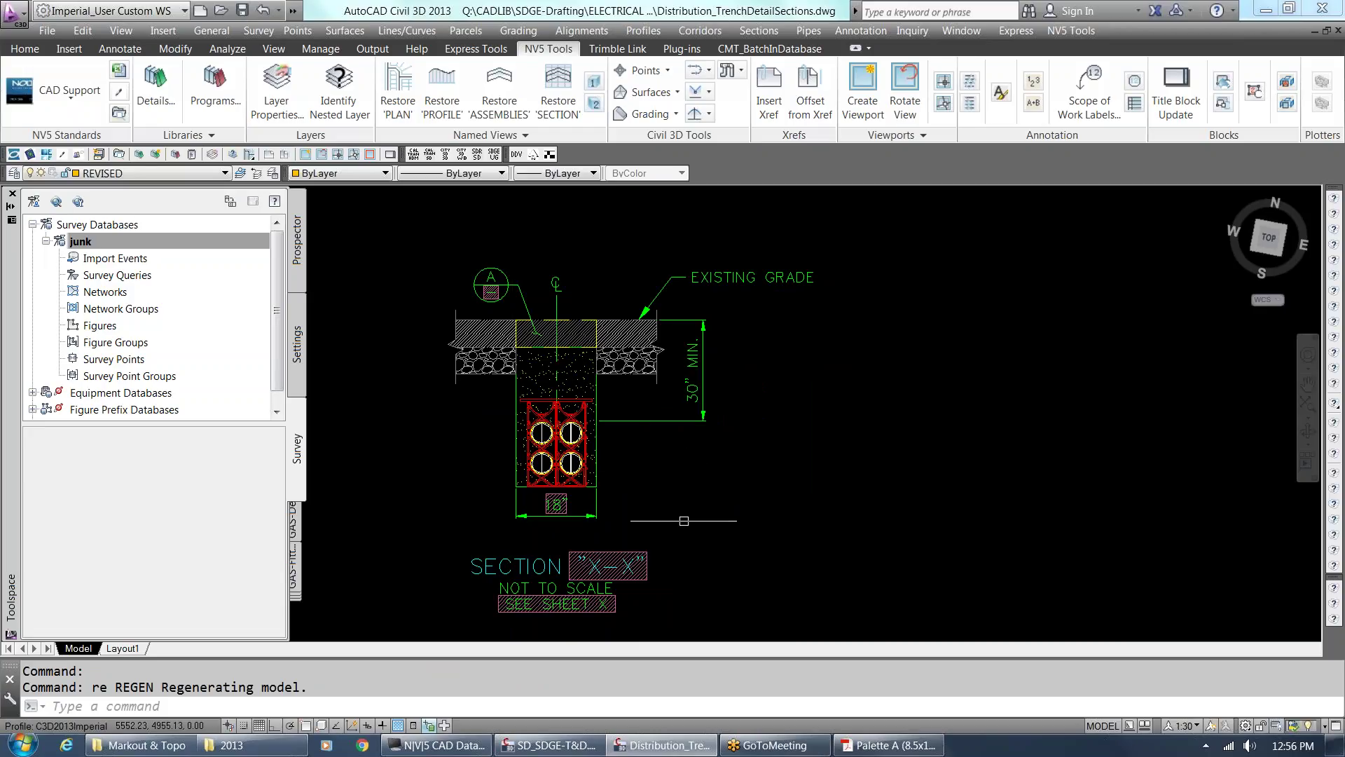
pyautogui.write('ed')
pyautogui.press('Return')
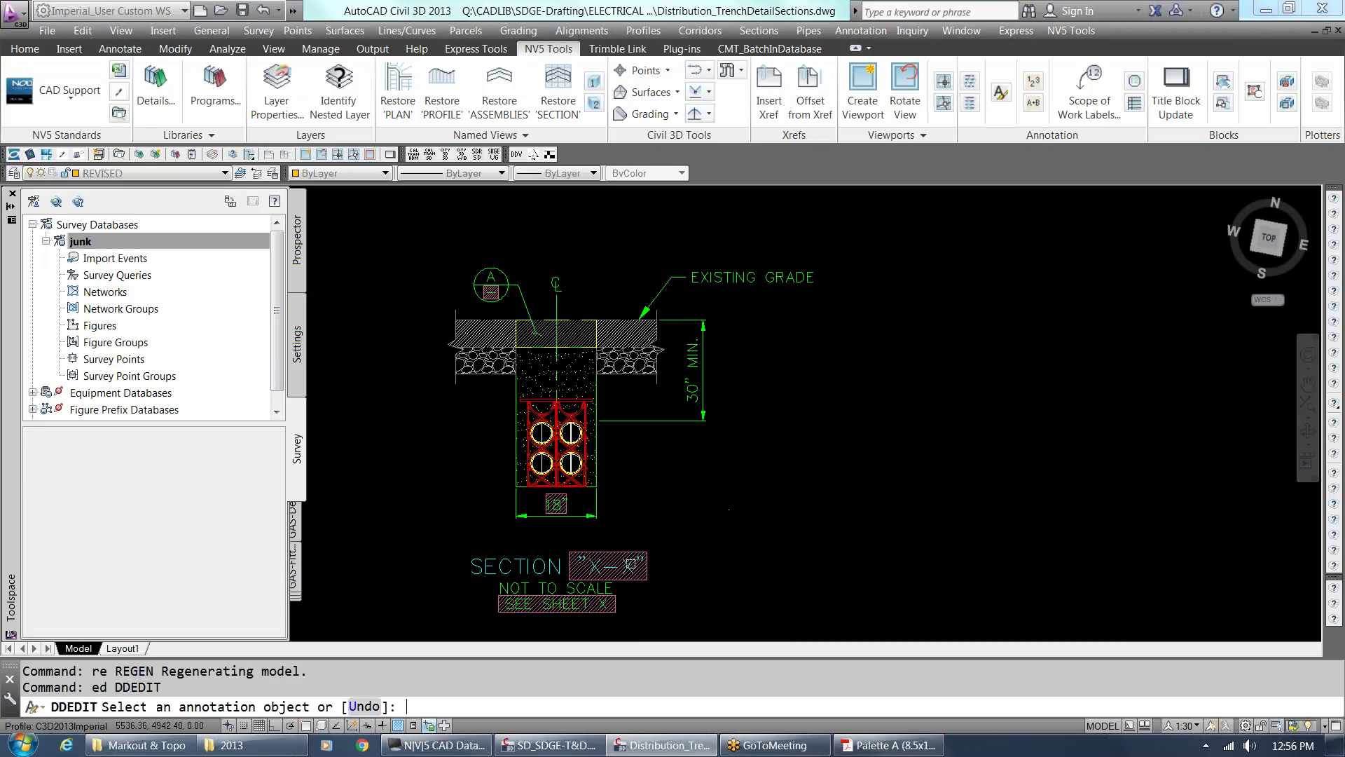
pyautogui.click(631, 565)
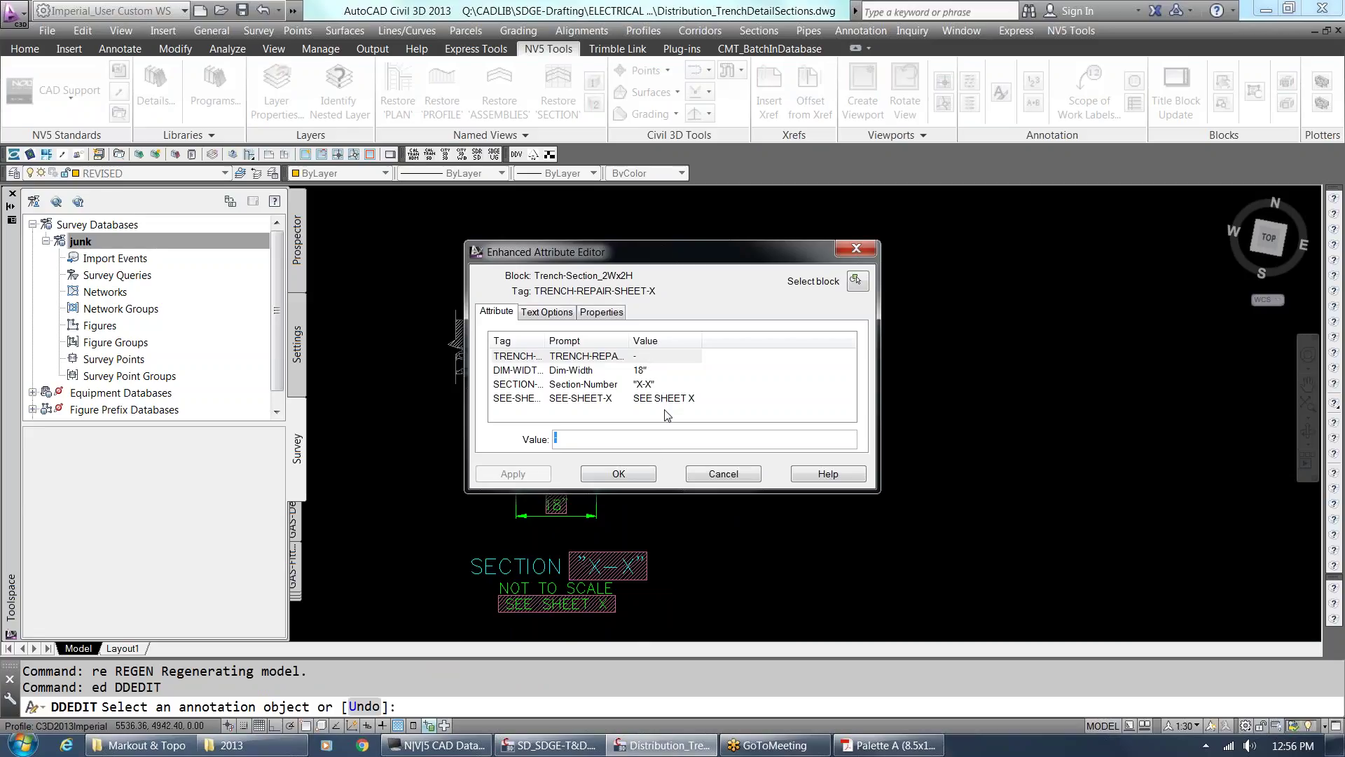
pyautogui.press('Escape')
pyautogui.press('Escape')
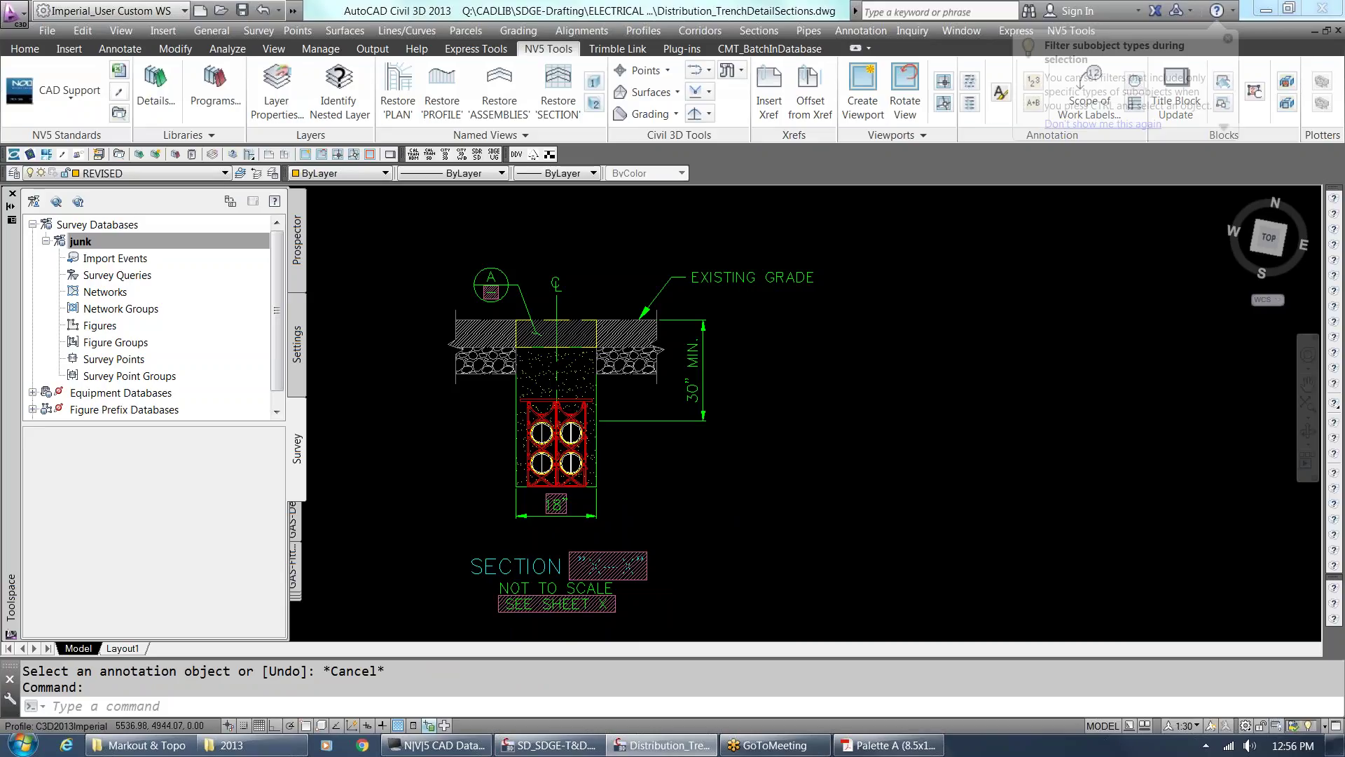
pyautogui.keyDown('ctrl'); pyautogui.doubleClick(608, 566); pyautogui.keyUp('ctrl')
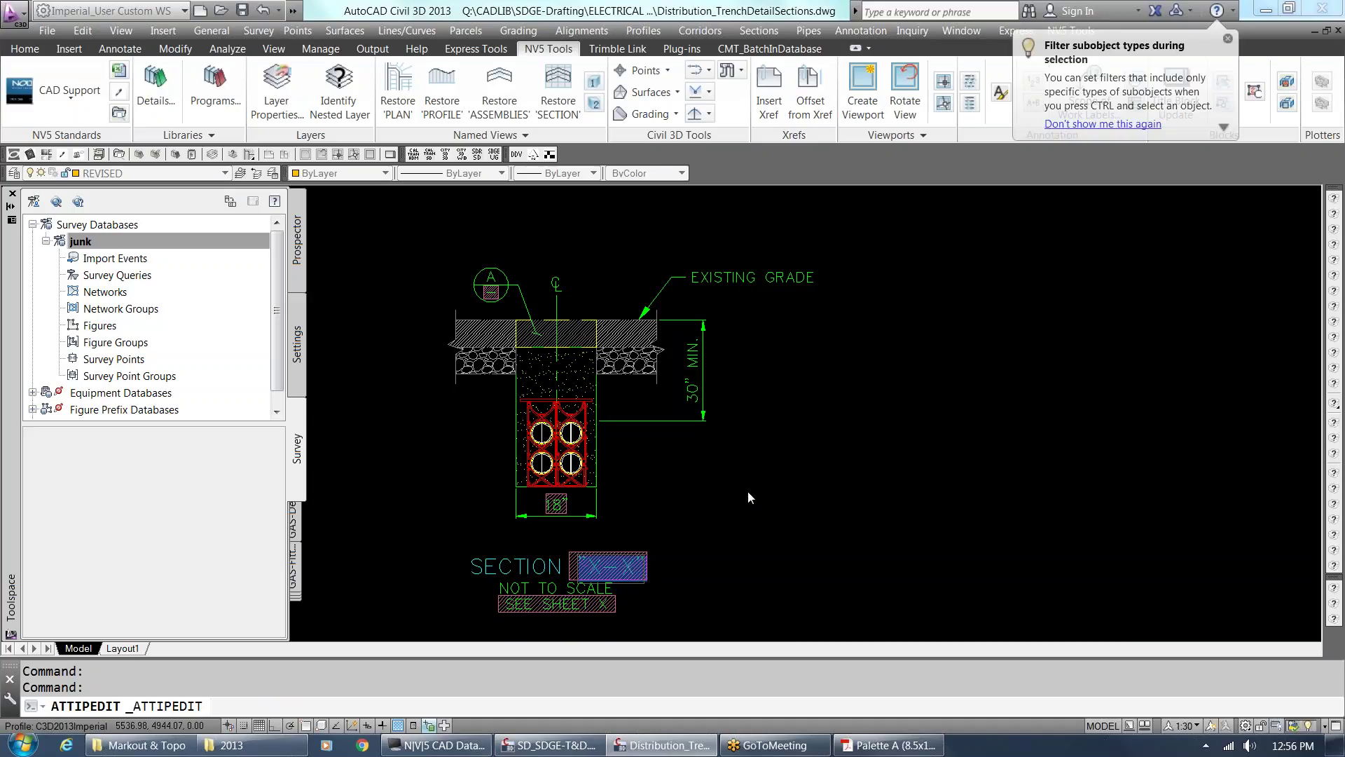
pyautogui.press('Escape')
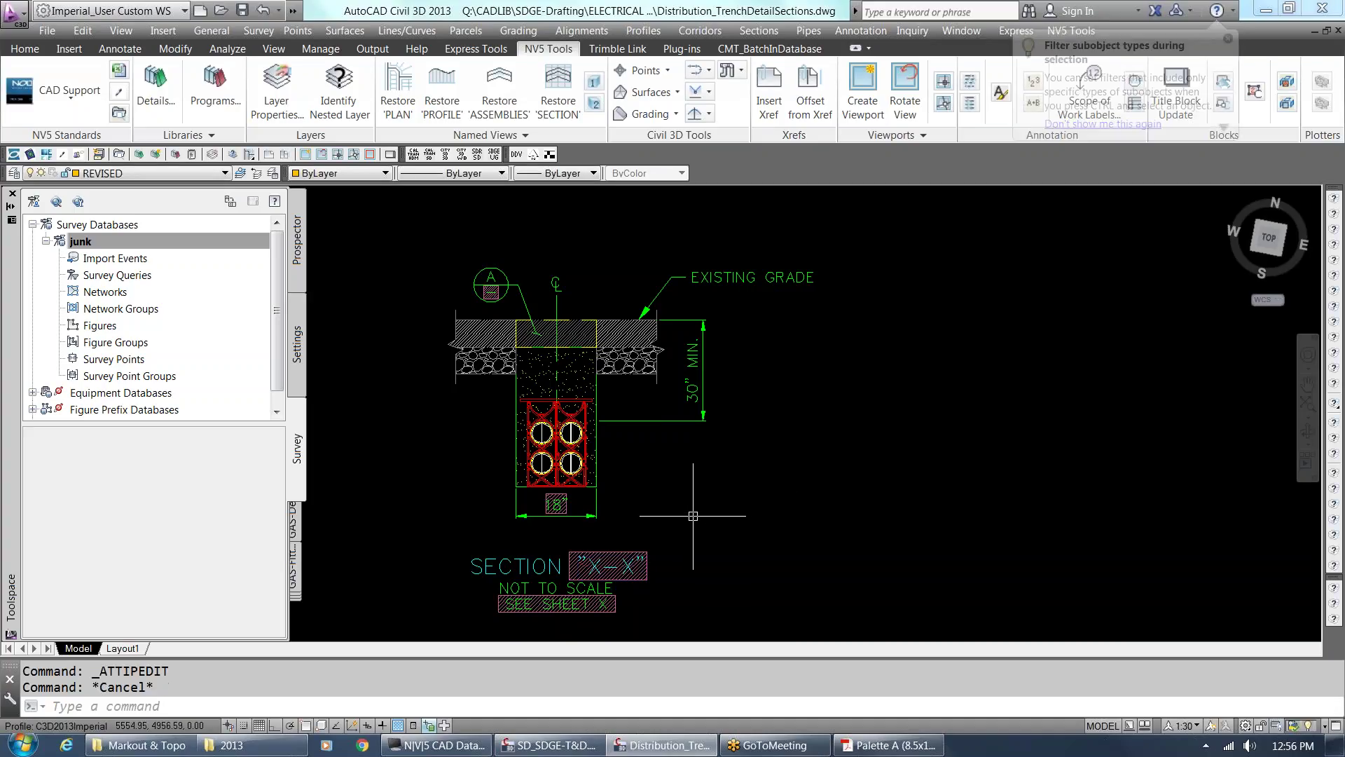
pyautogui.click(566, 413)
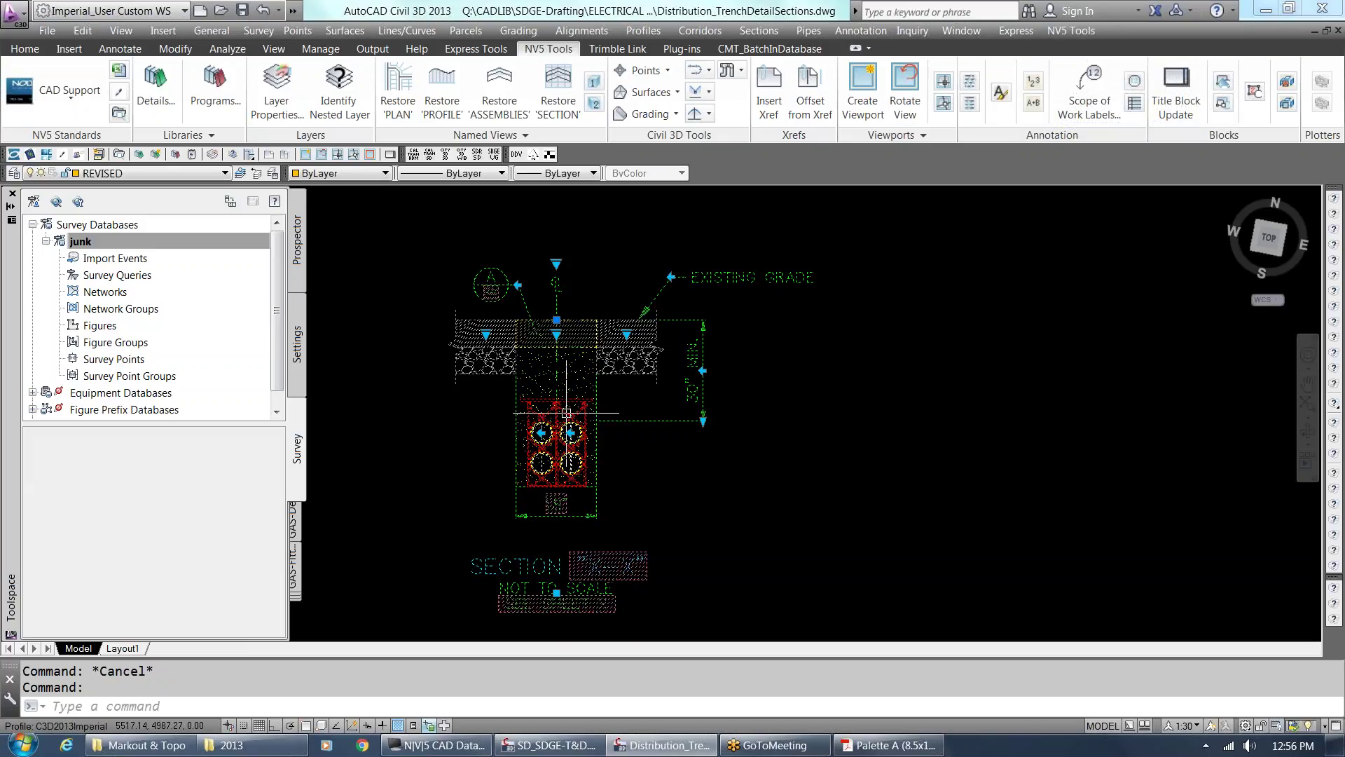
pyautogui.press('Escape')
pyautogui.scroll(2, 507, 303)
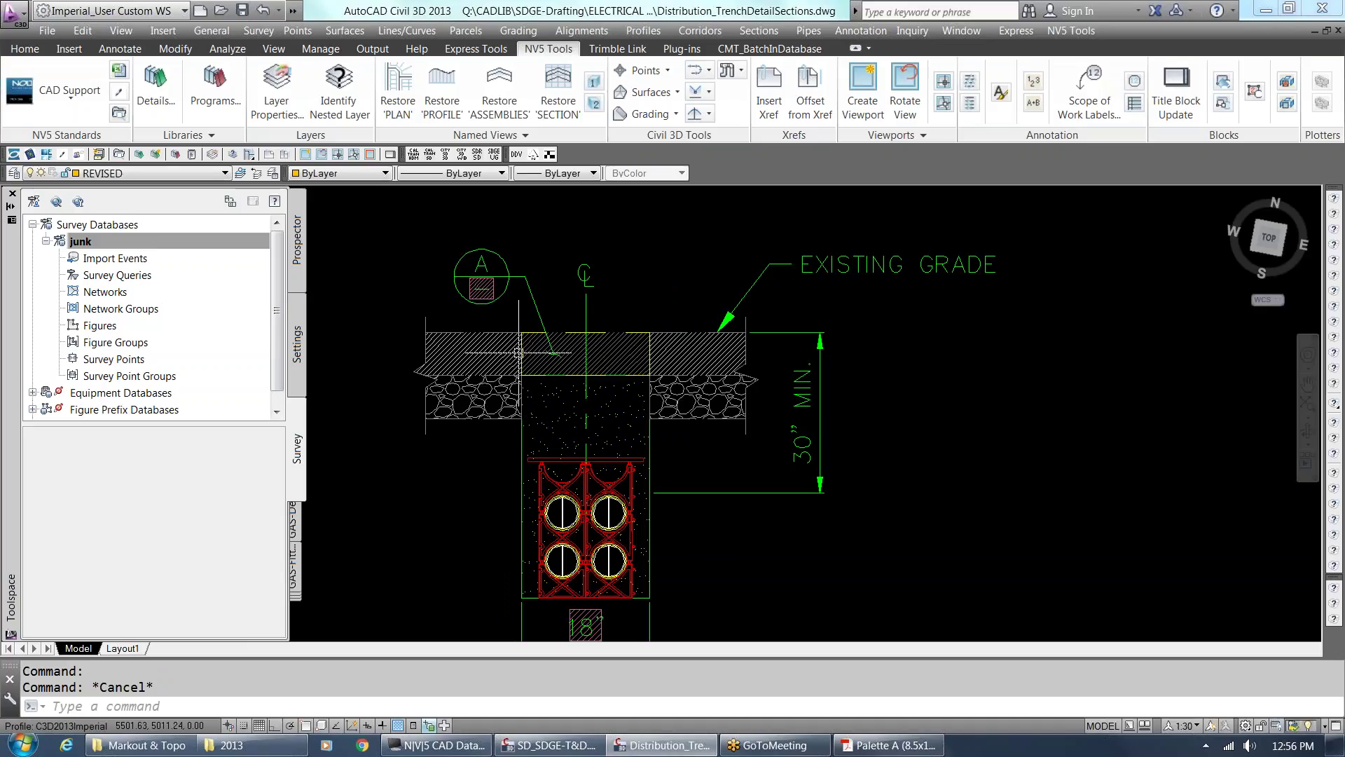
pyautogui.scroll(-4, 518, 353)
pyautogui.scroll(-1, 539, 385)
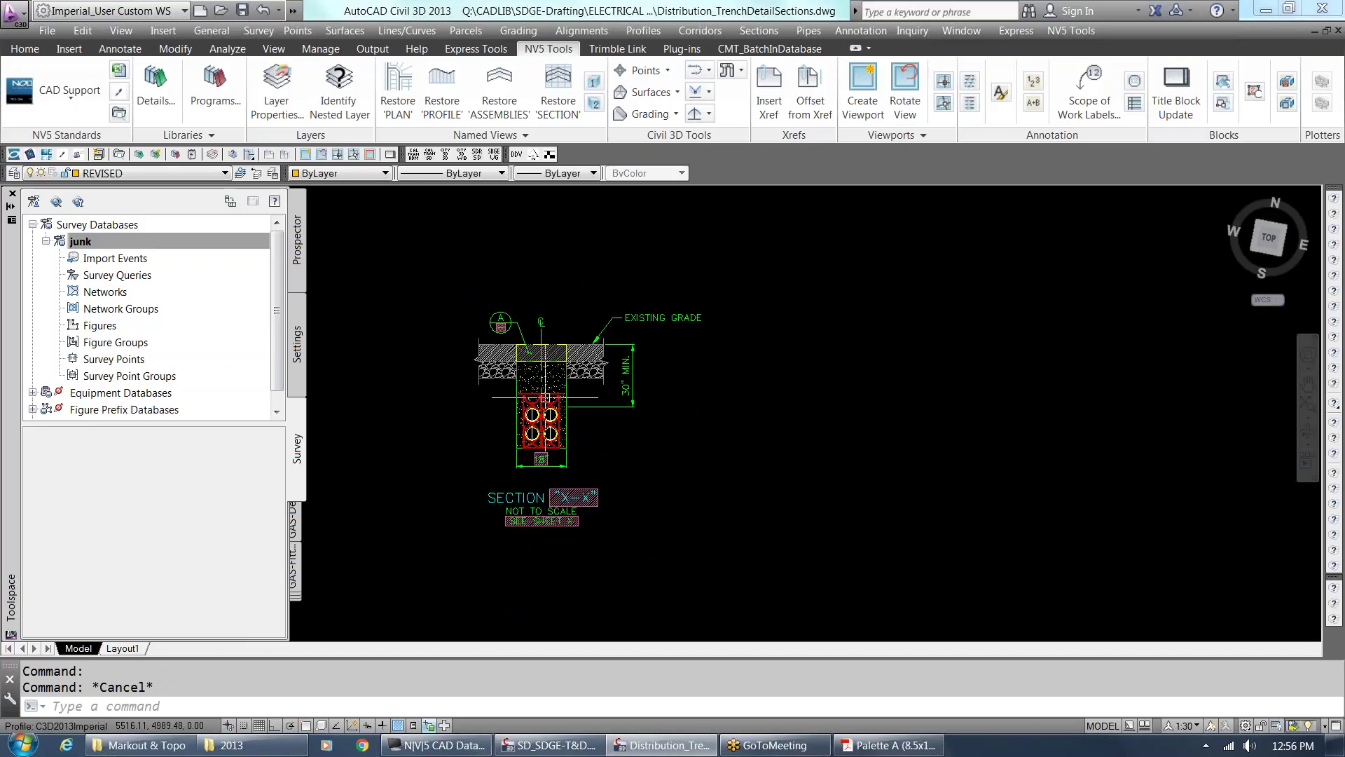
pyautogui.scroll(4, 550, 536)
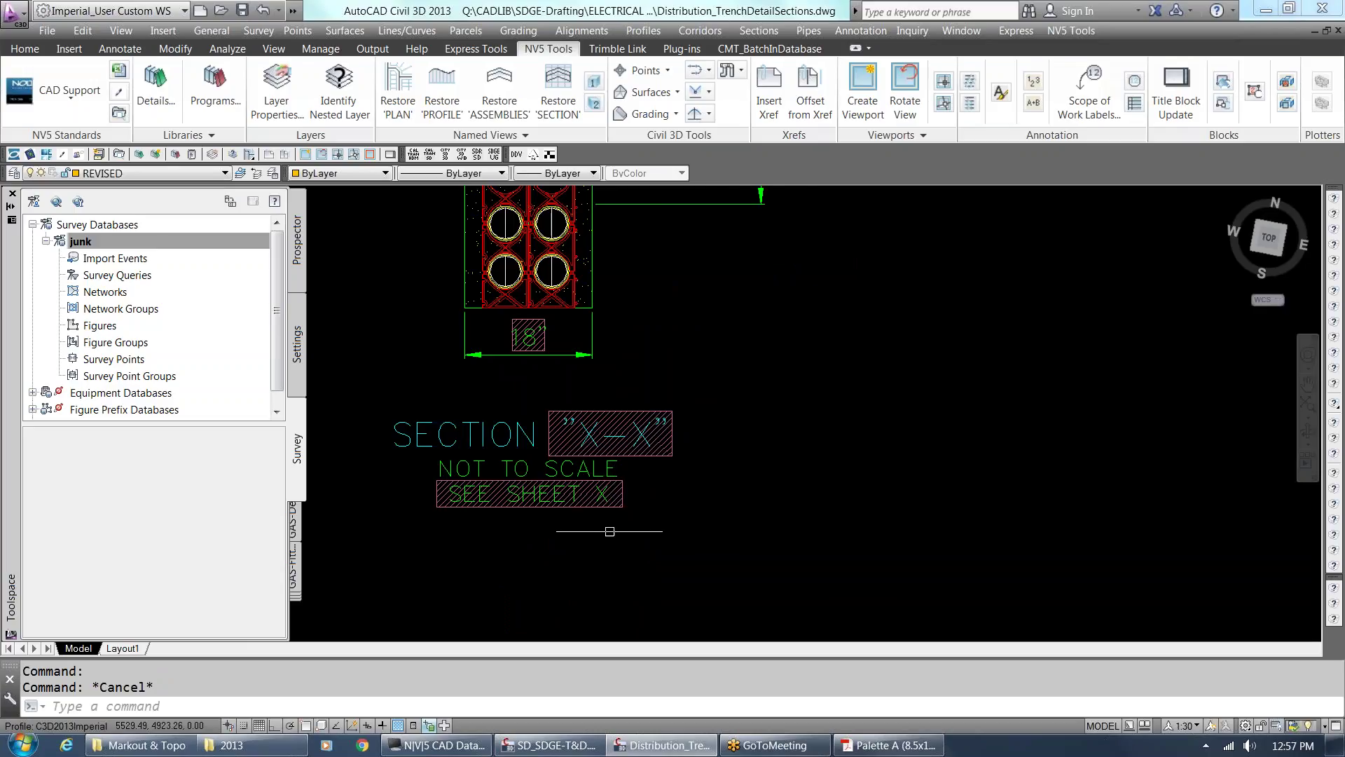
pyautogui.scroll(-2, 610, 531)
pyautogui.scroll(-2, 618, 493)
pyautogui.scroll(2, 634, 459)
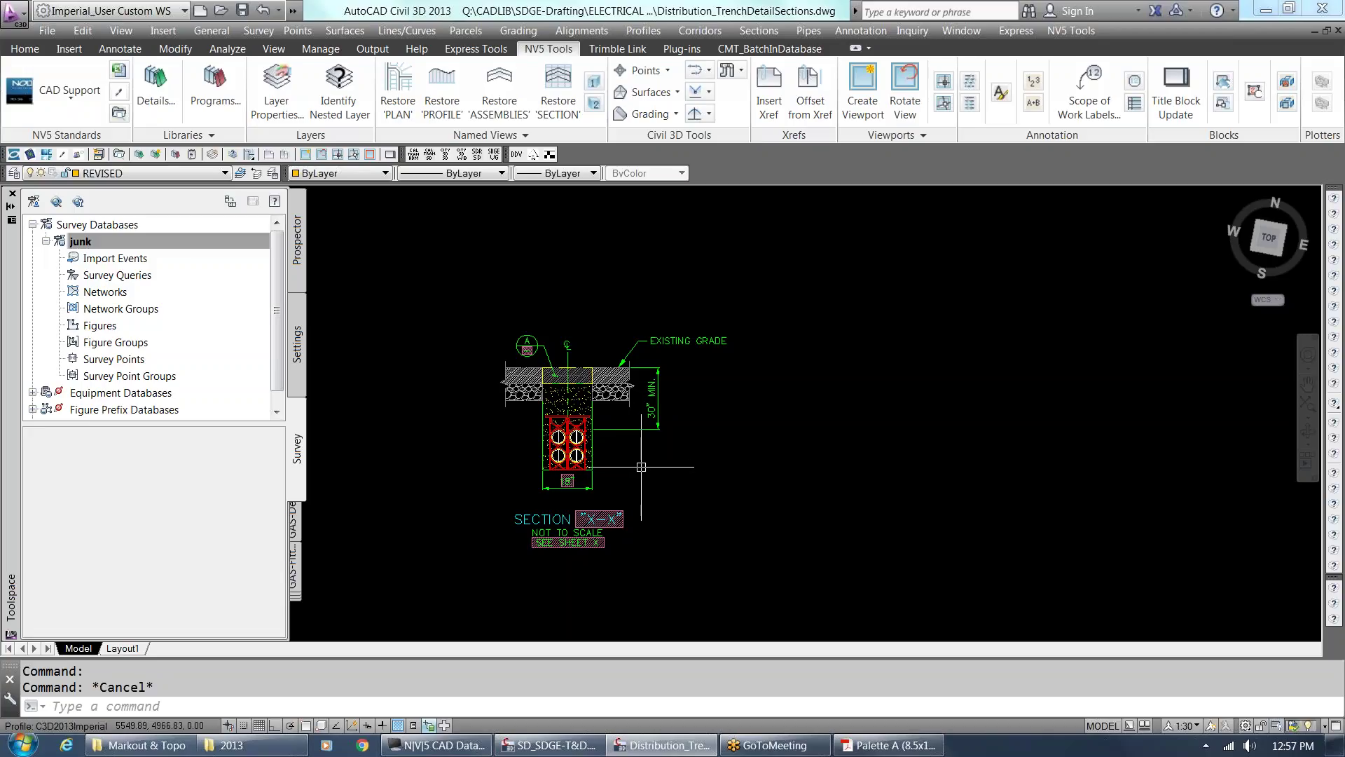
pyautogui.scroll(1, 634, 473)
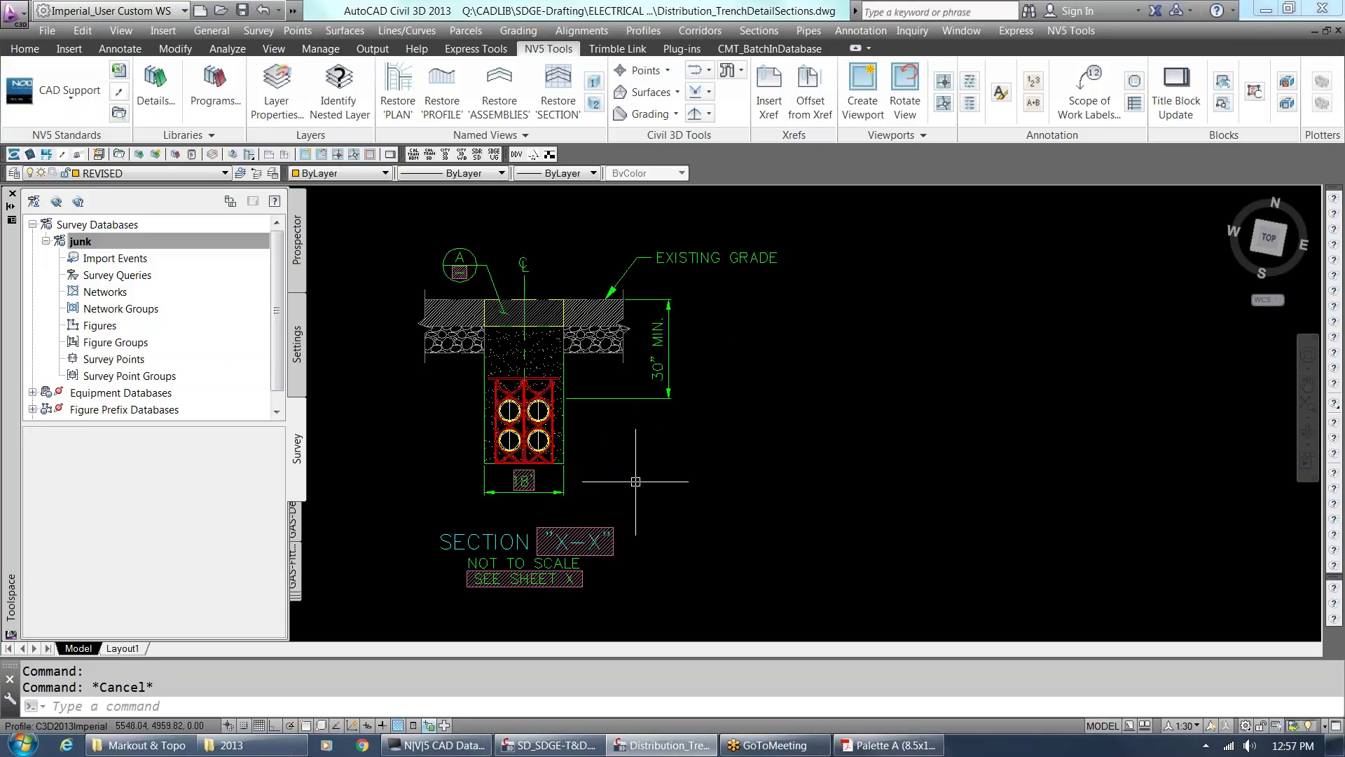
pyautogui.scroll(1, 617, 462)
pyautogui.click(535, 375)
# Set the trench detail block's left surface hatch to brick paving and its callout letter to C.
pyautogui.scroll(-2, 564, 435)
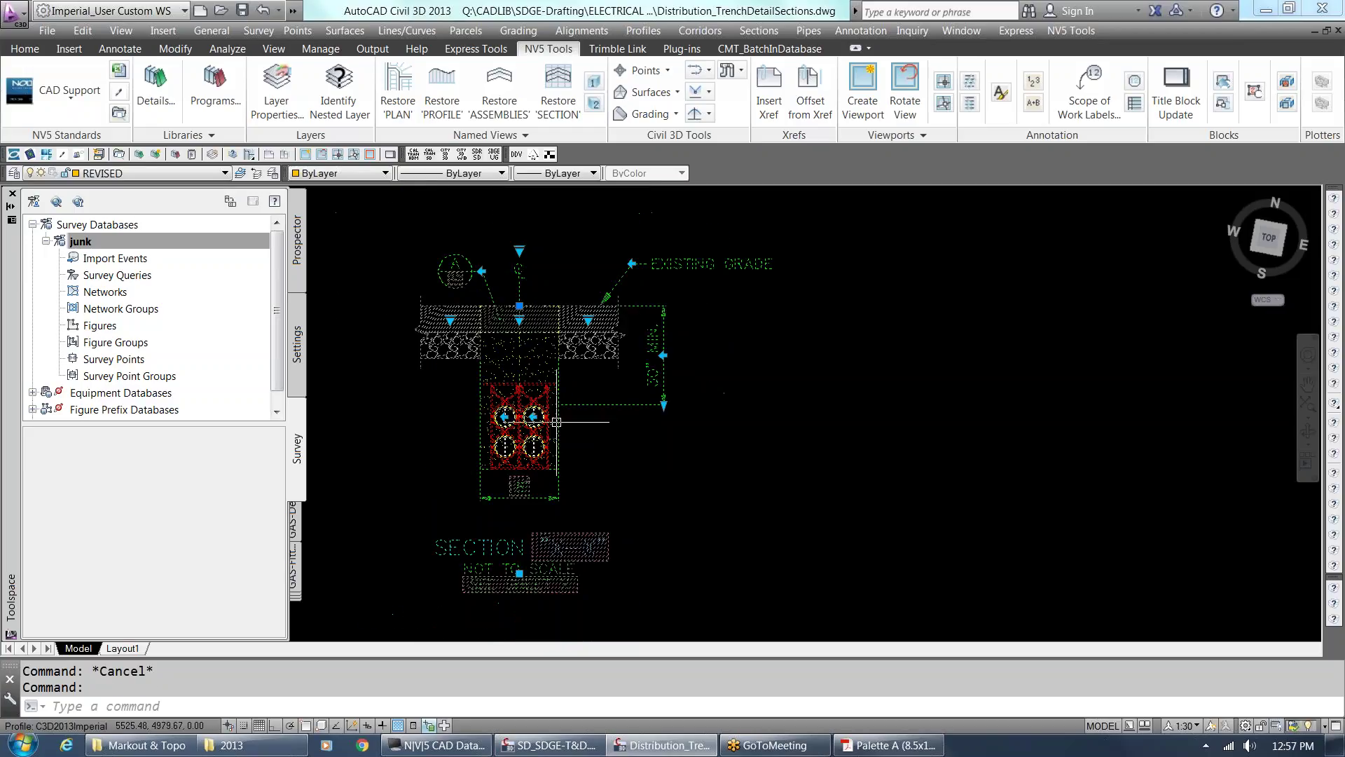
pyautogui.press('Escape')
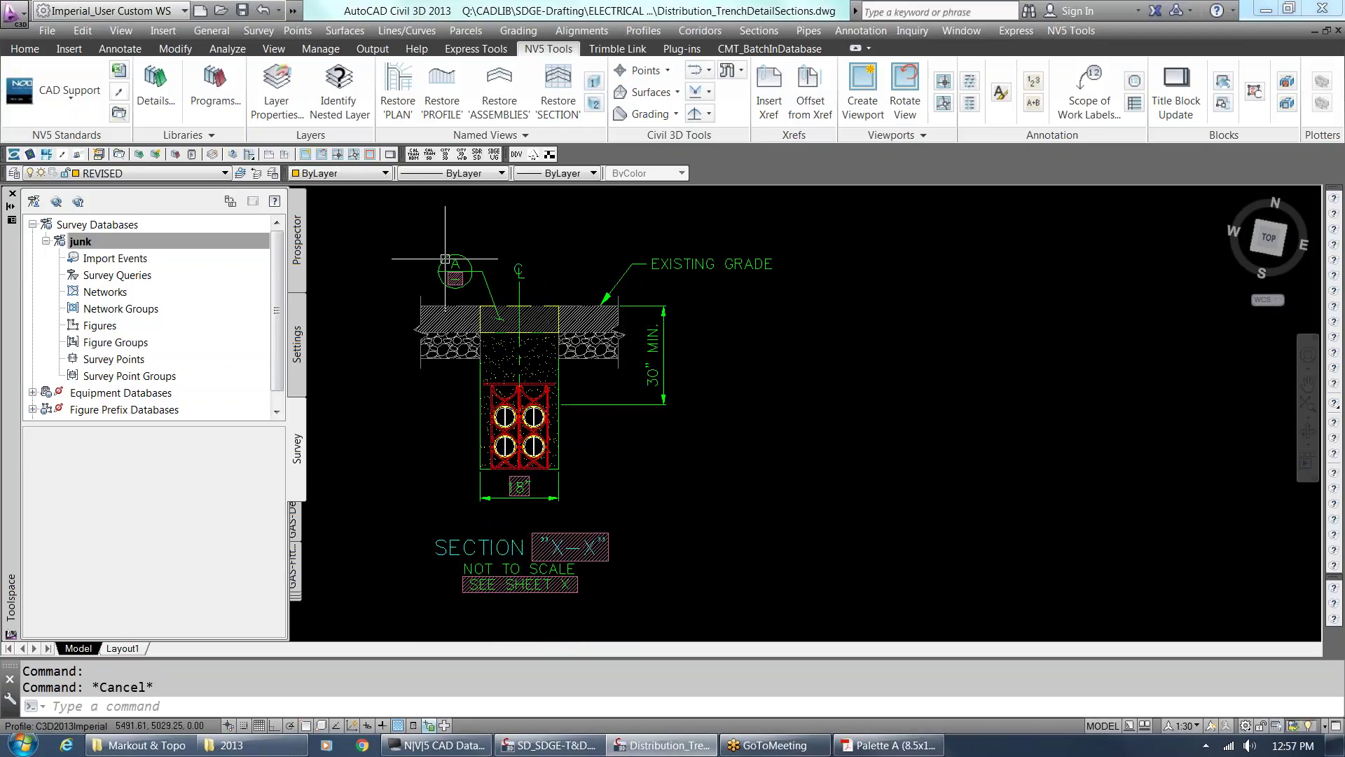
pyautogui.click(428, 336)
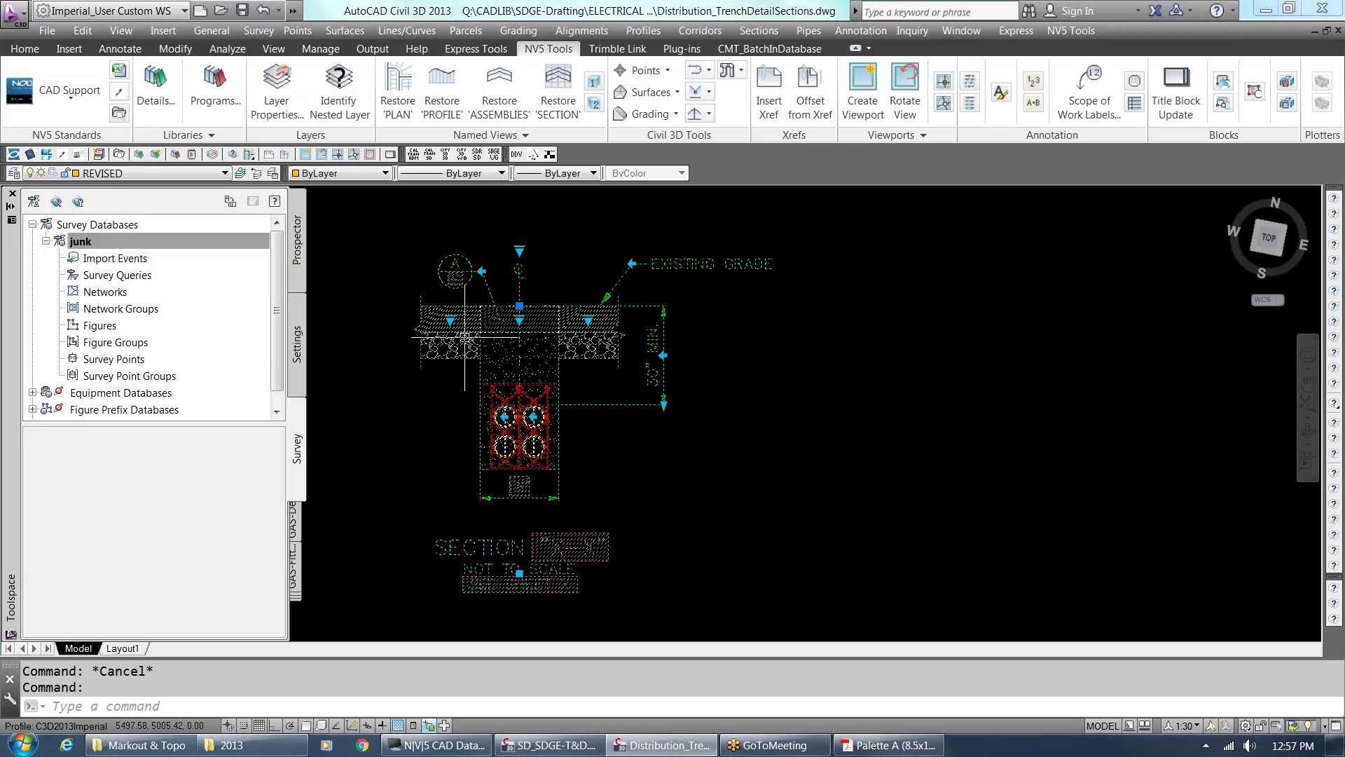
pyautogui.scroll(2, 469, 339)
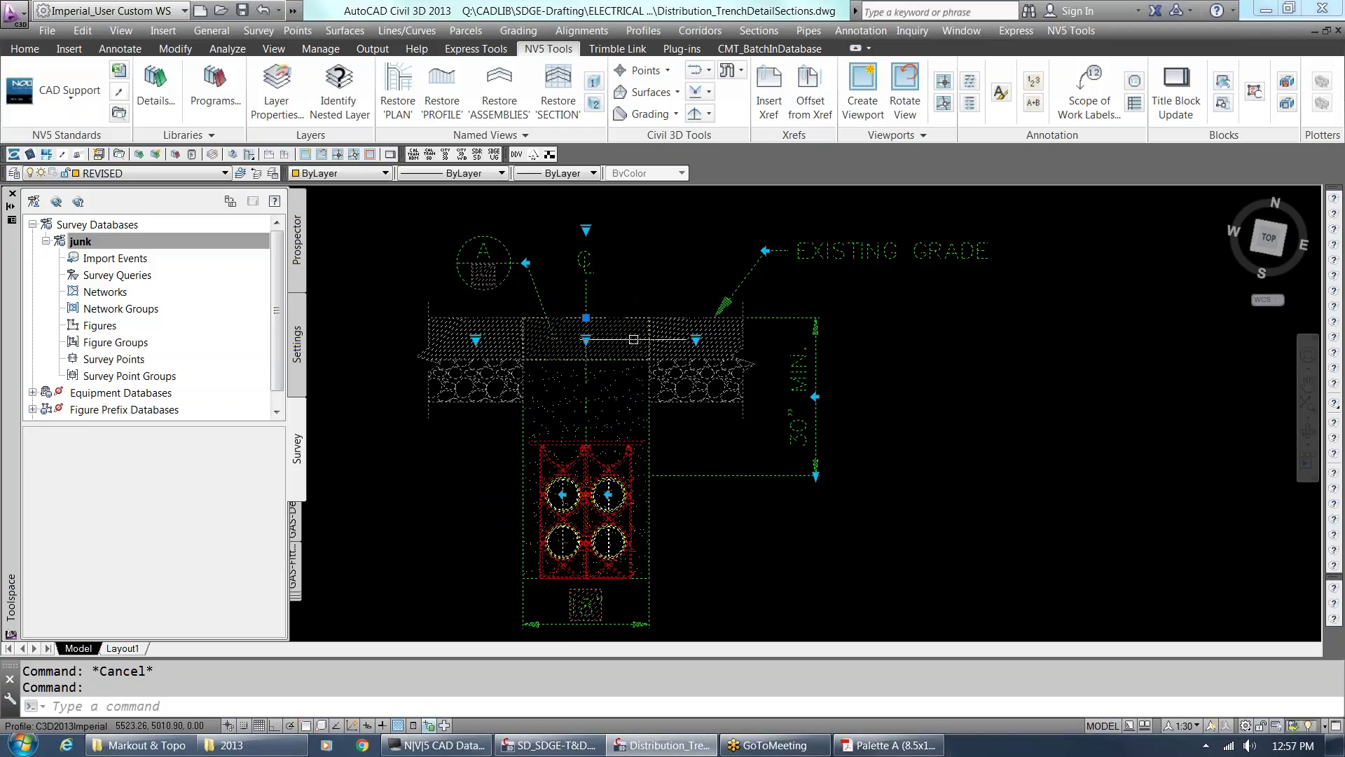
pyautogui.press('Escape')
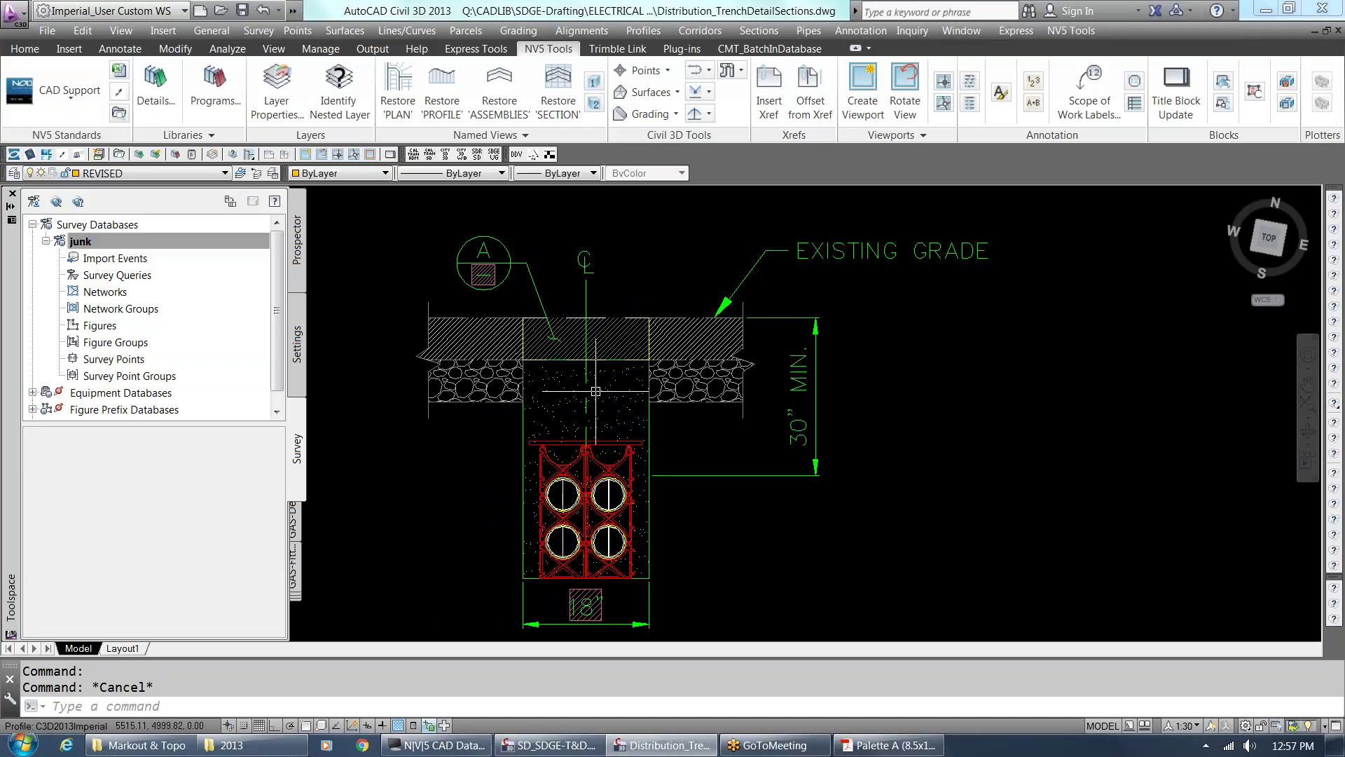
pyautogui.click(469, 344)
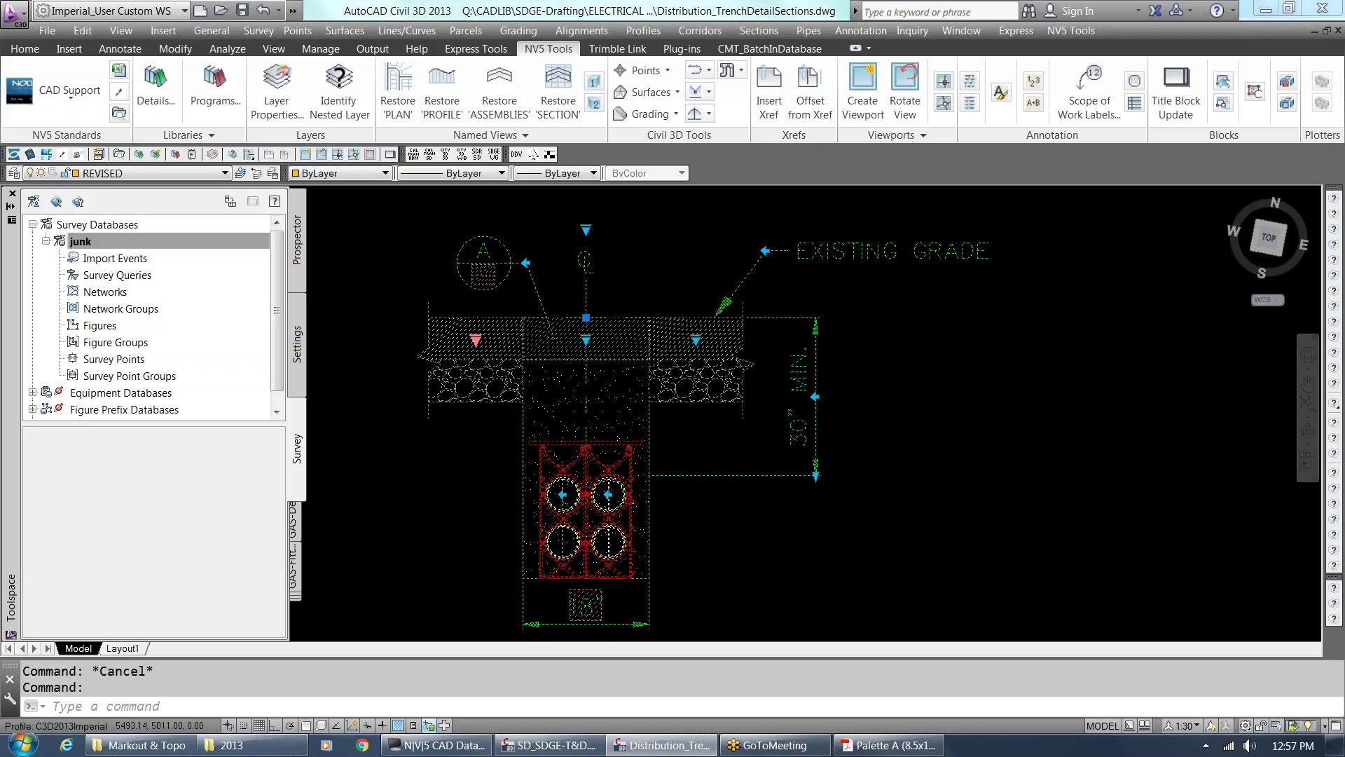
pyautogui.click(476, 340)
pyautogui.click(529, 382)
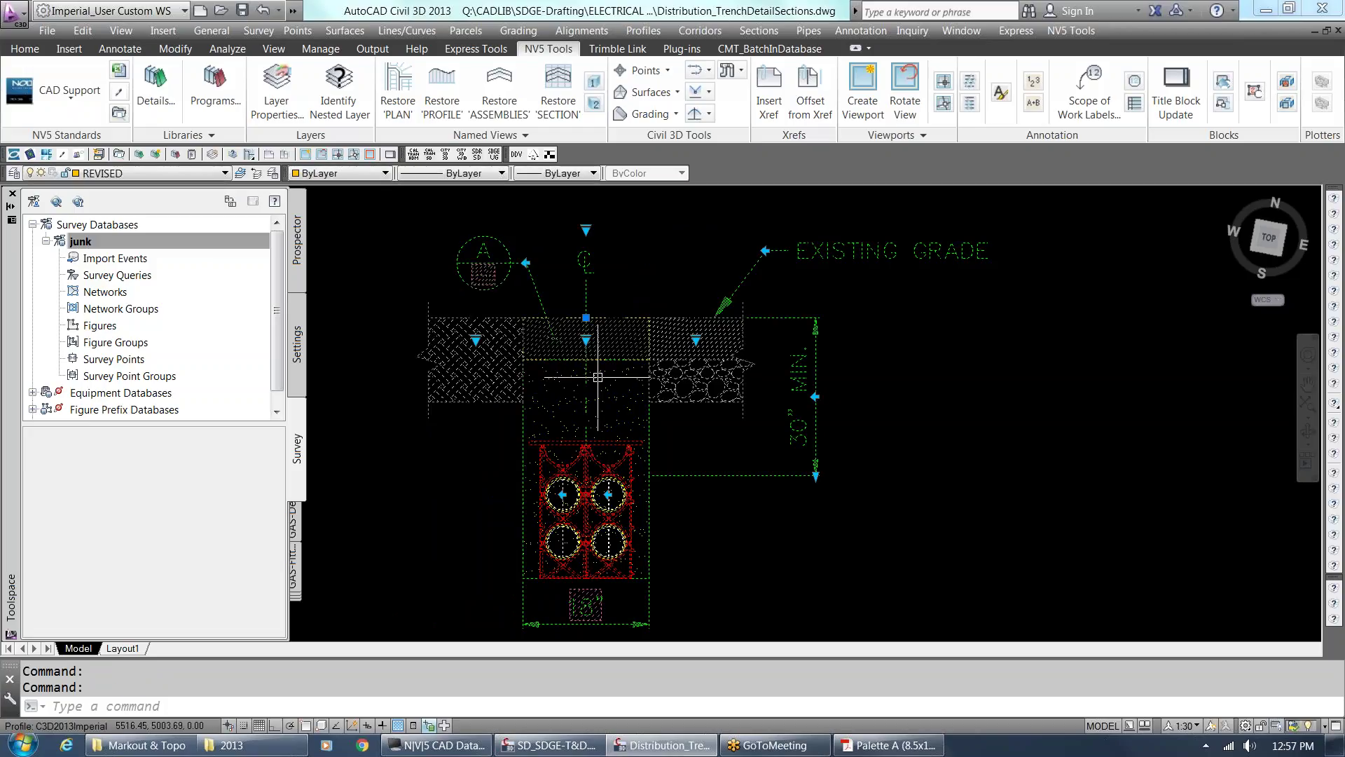
pyautogui.click(586, 335)
pyautogui.click(616, 370)
pyautogui.press('Escape')
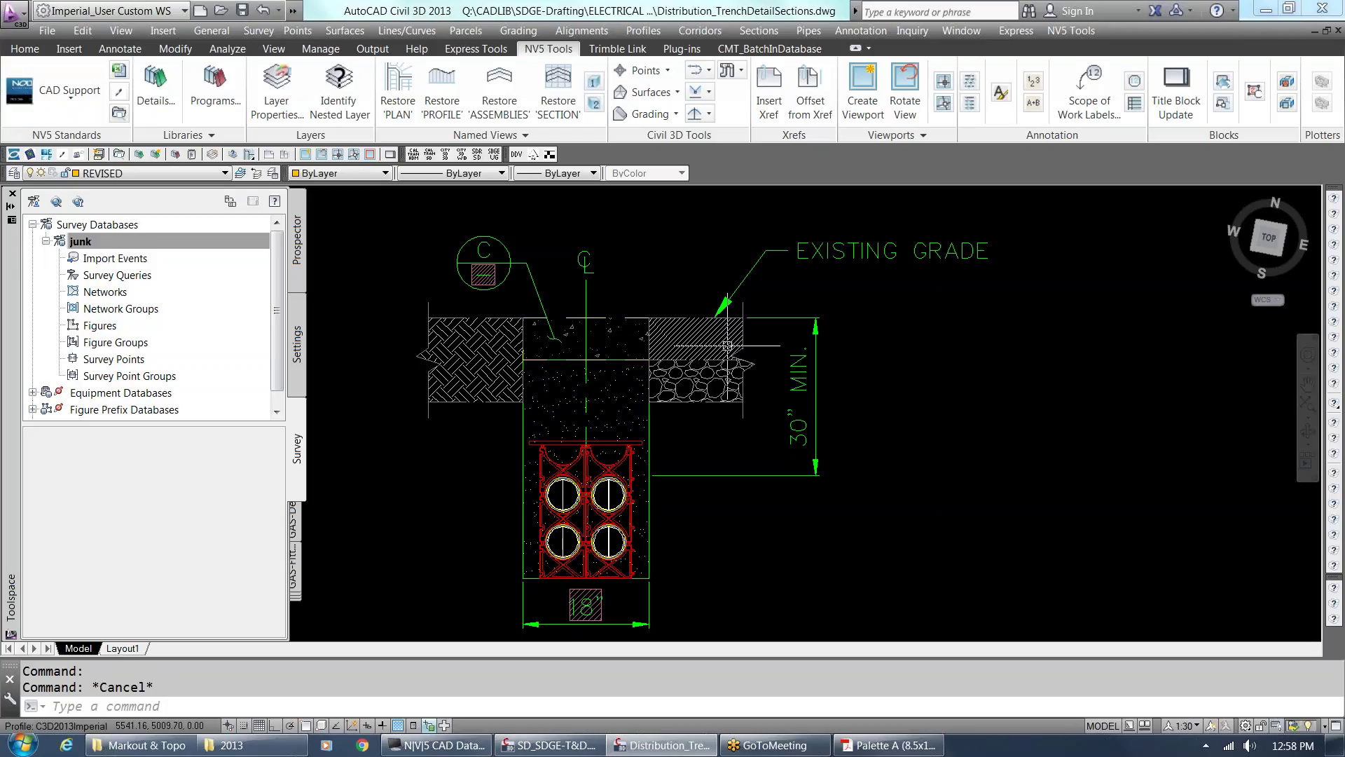
# Flip the trench detail so EXISTING GRADE sits left and the C callout right.
pyautogui.click(778, 433)
pyautogui.click(499, 257)
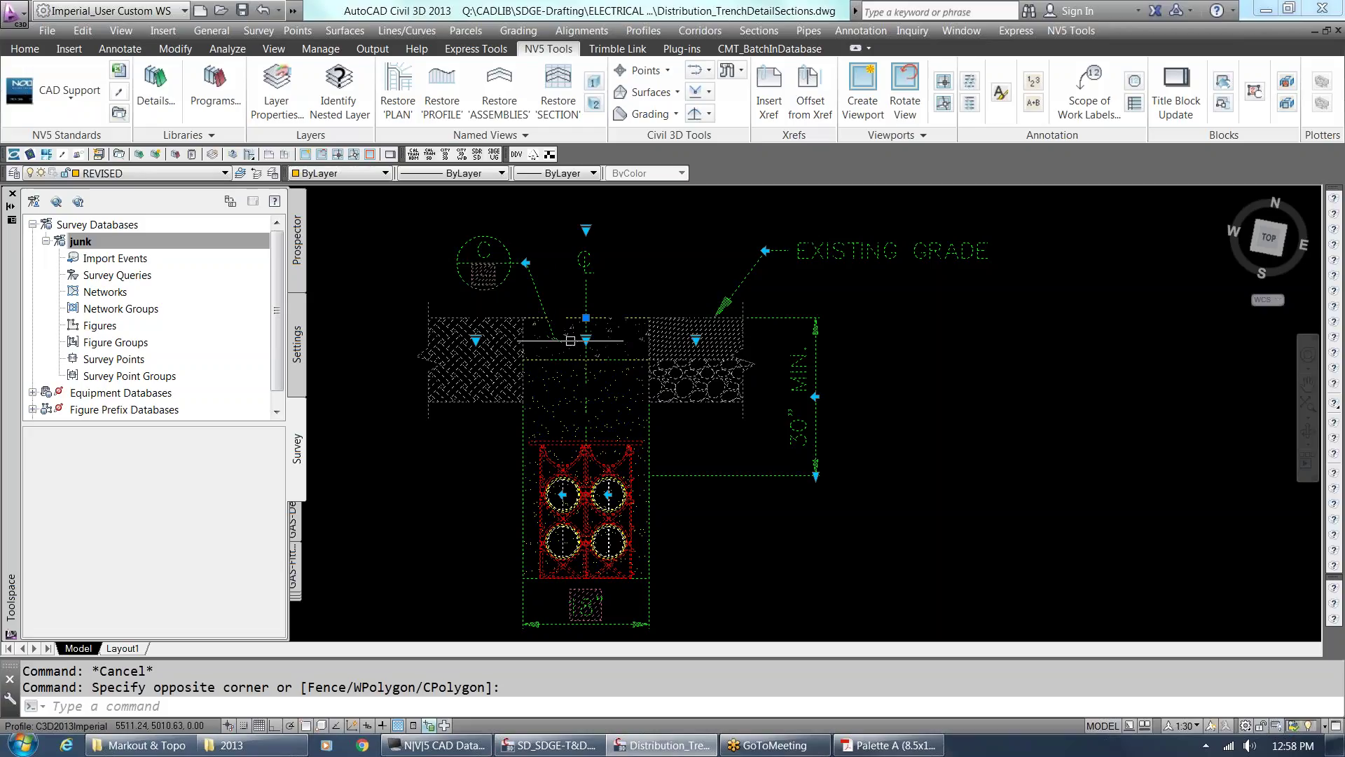
pyautogui.scroll(-2, 634, 372)
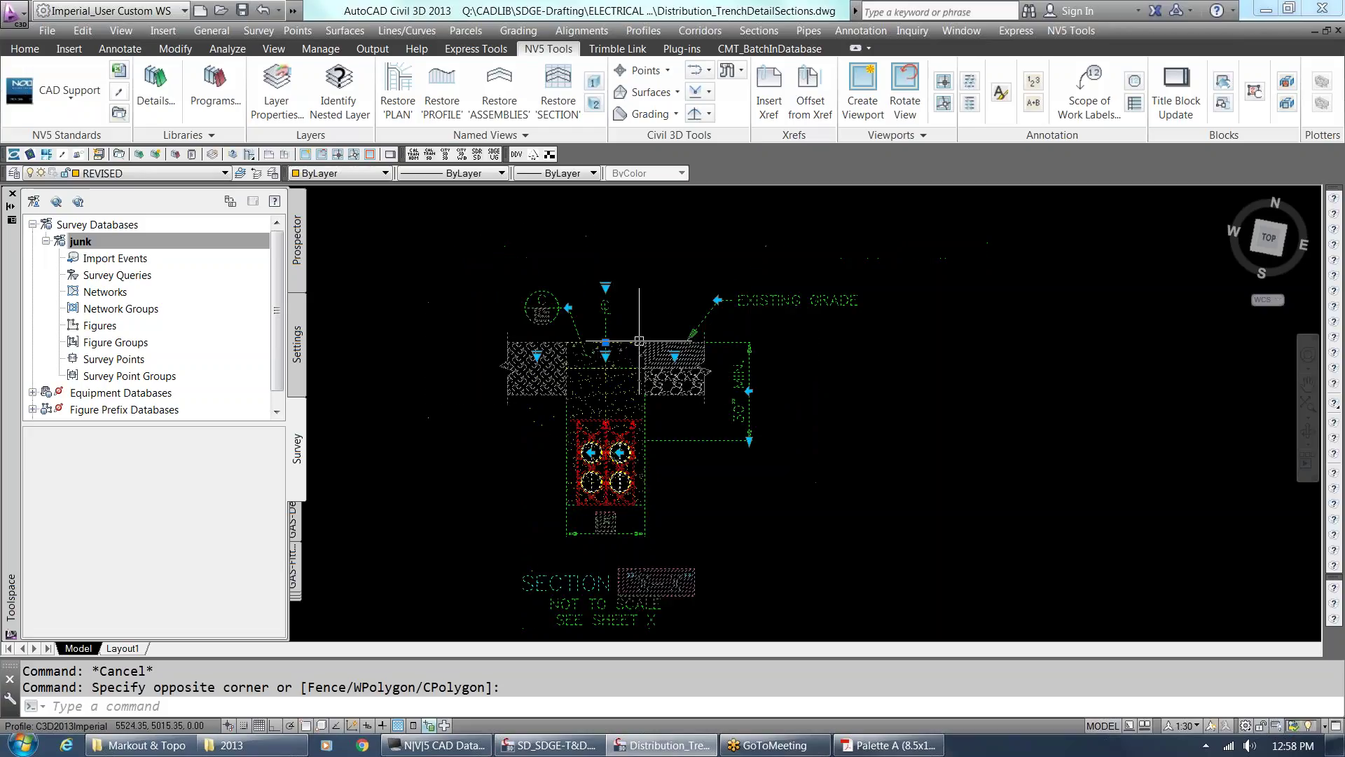
pyautogui.scroll(2, 644, 329)
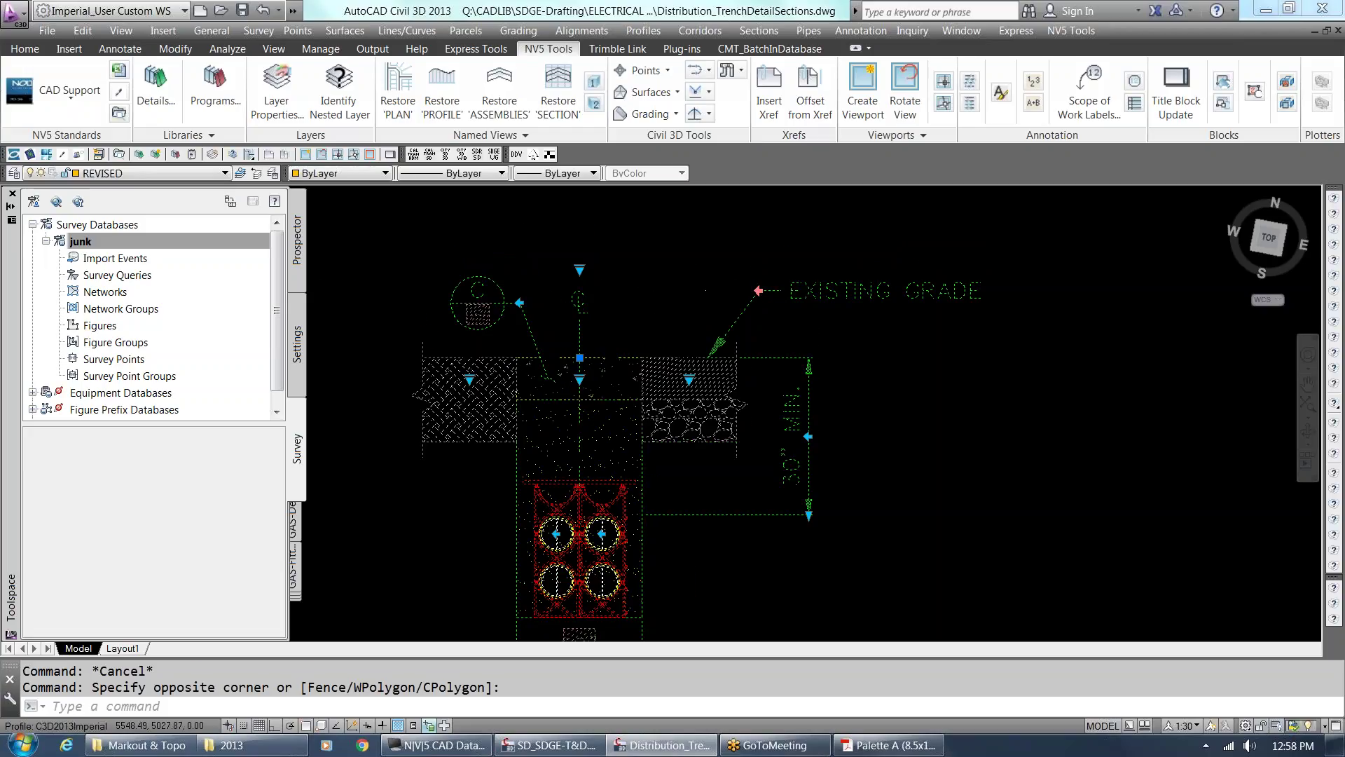
pyautogui.click(758, 290)
pyautogui.click(519, 303)
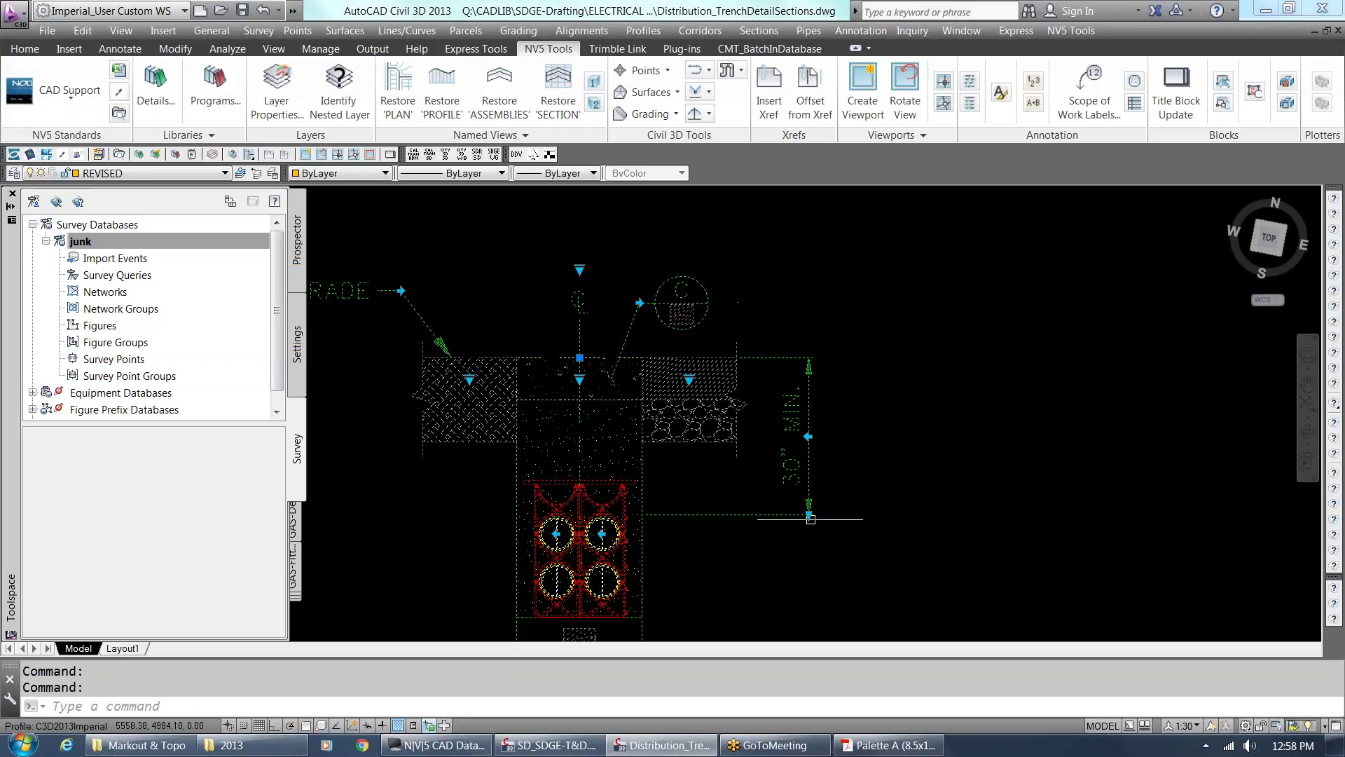
# Stretch the trench depth dimension so it reads 38" MIN.
pyautogui.click(810, 517)
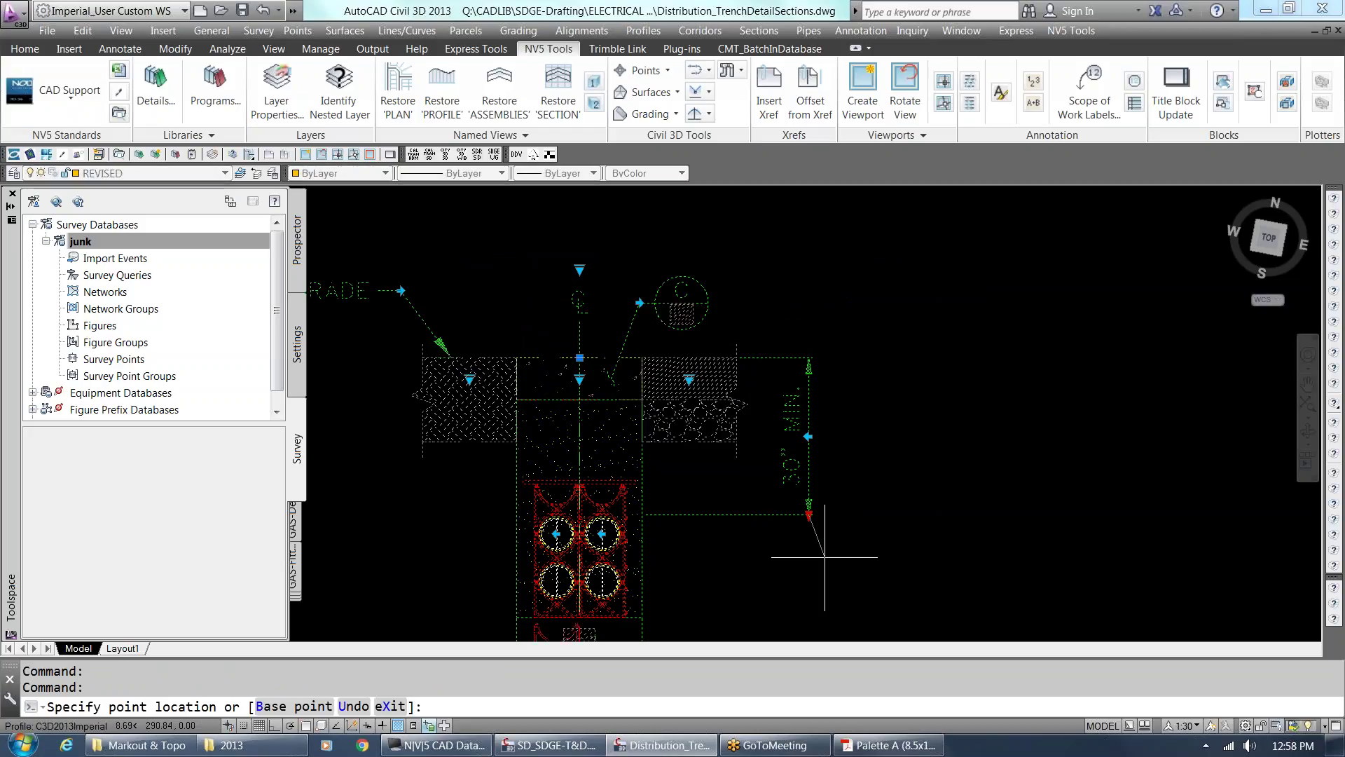
pyautogui.click(825, 557)
pyautogui.press('Escape')
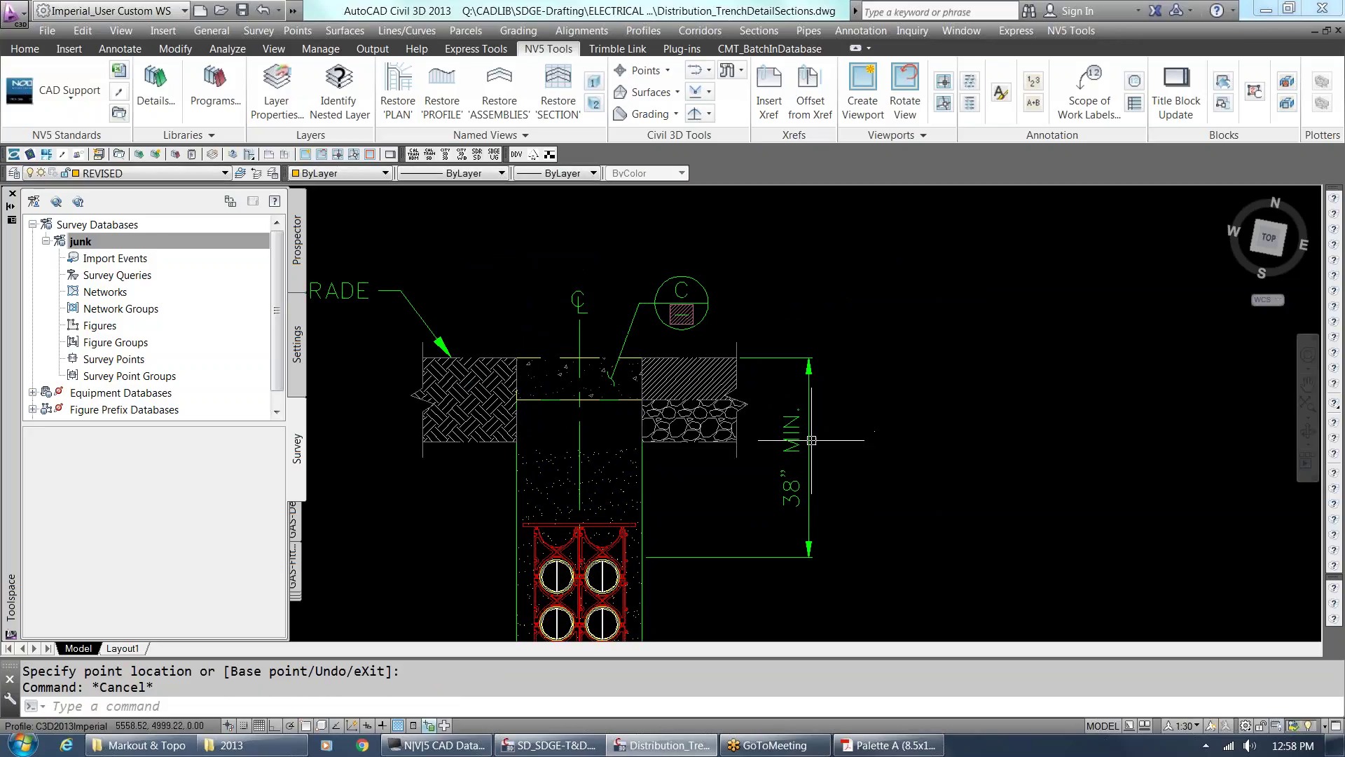
pyautogui.scroll(-1, 805, 428)
pyautogui.scroll(1, 695, 440)
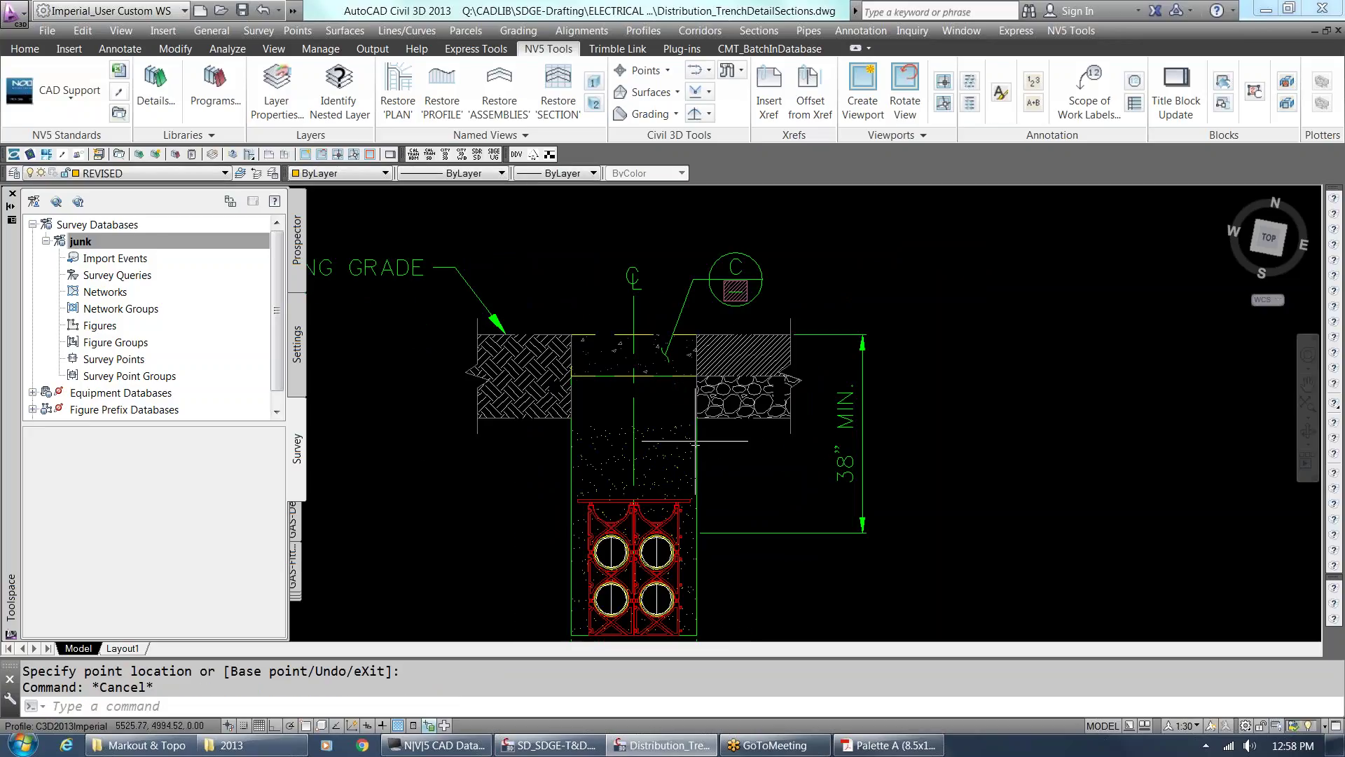
pyautogui.hotkey('ctrl', 'a')
pyautogui.scroll(-1, 658, 385)
pyautogui.scroll(-1, 658, 385)
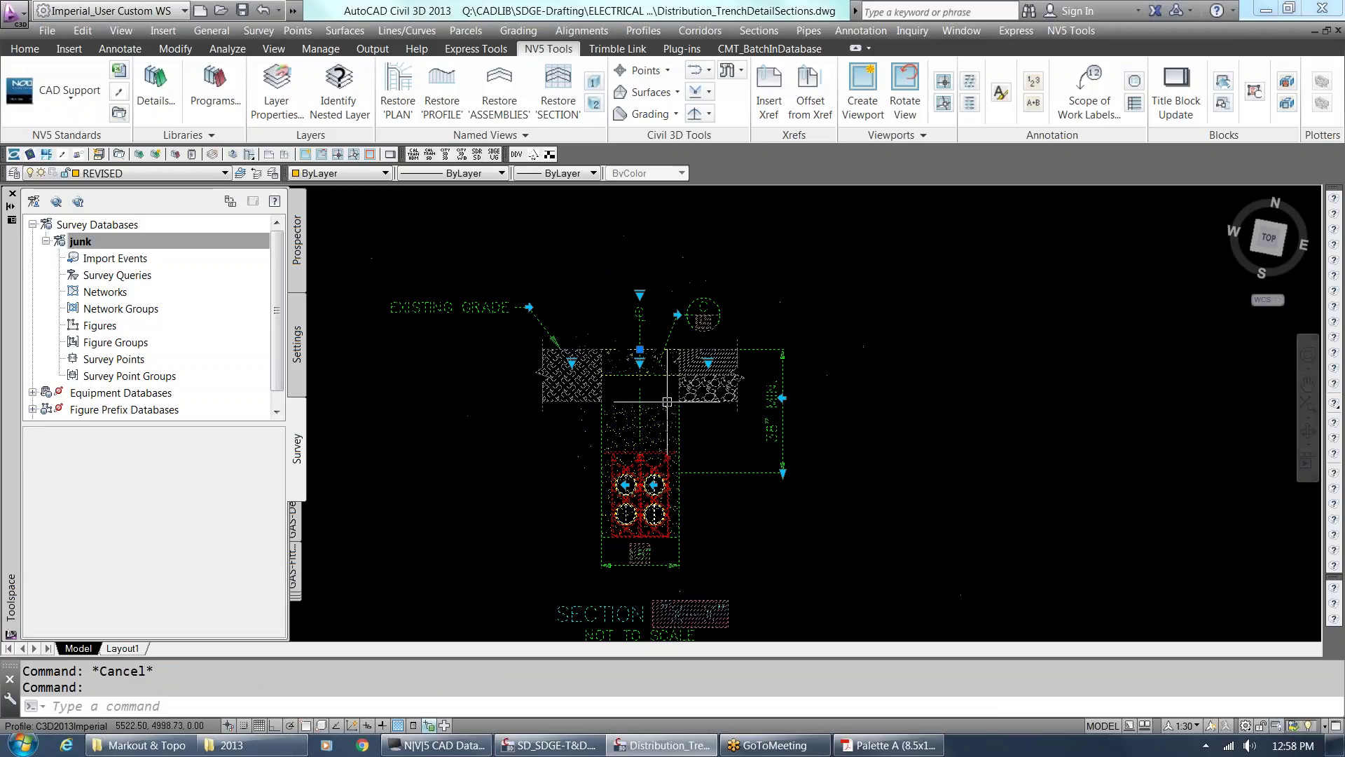
pyautogui.click(782, 472)
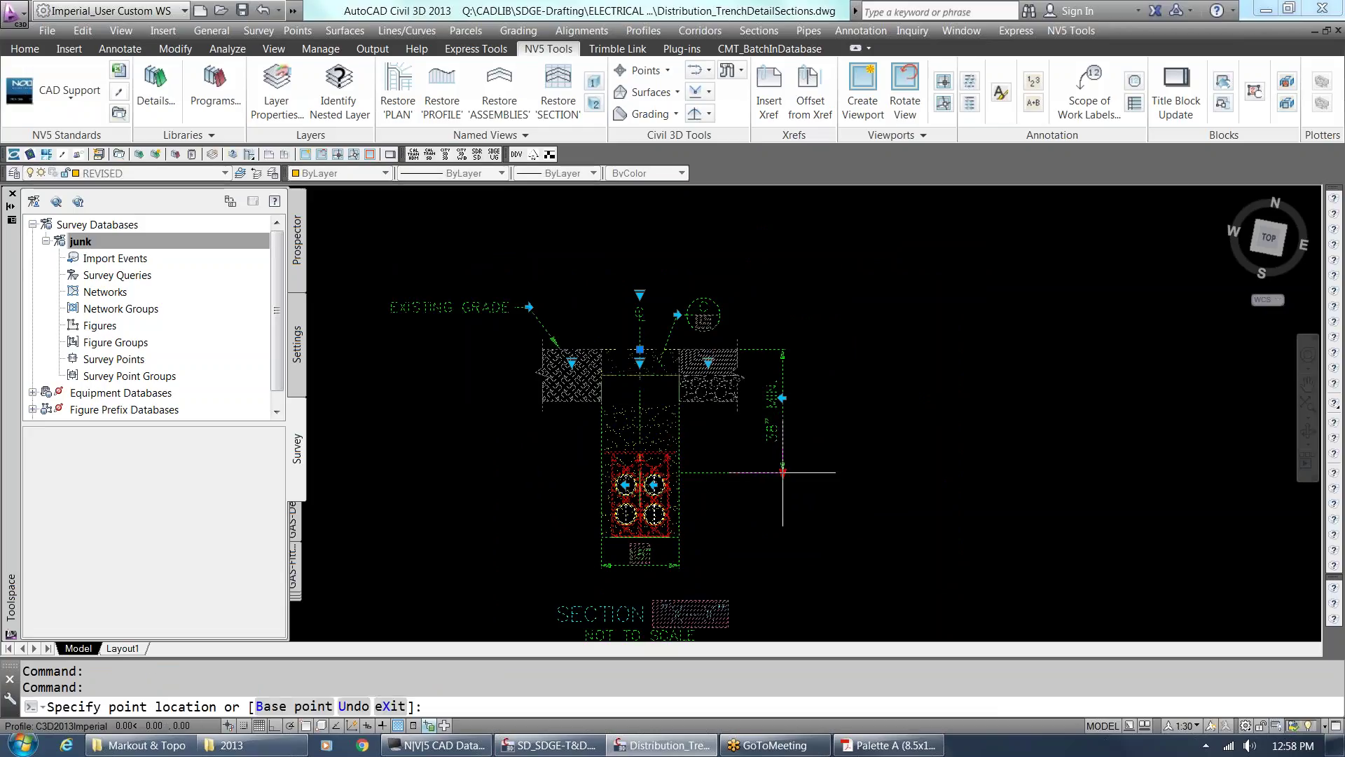
pyautogui.press('Escape')
pyautogui.press('Escape')
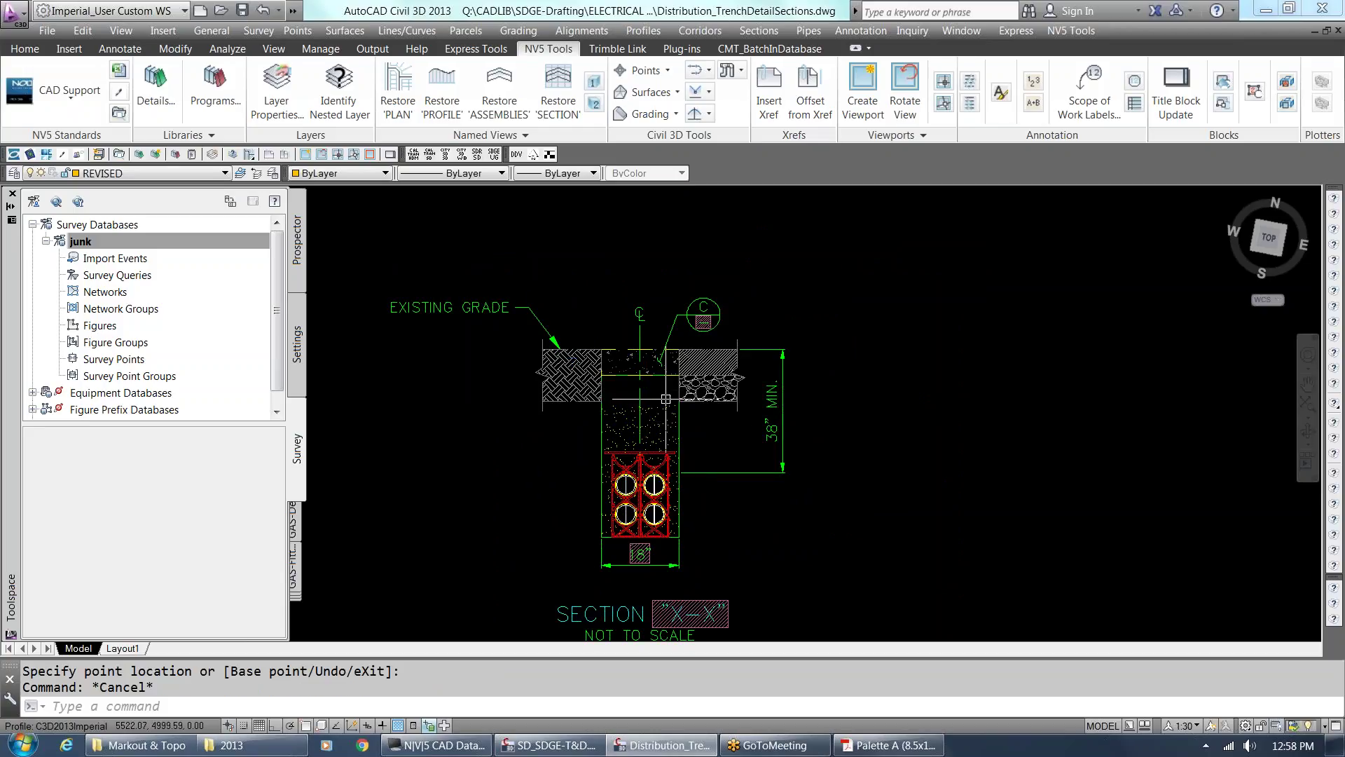
pyautogui.click(767, 443)
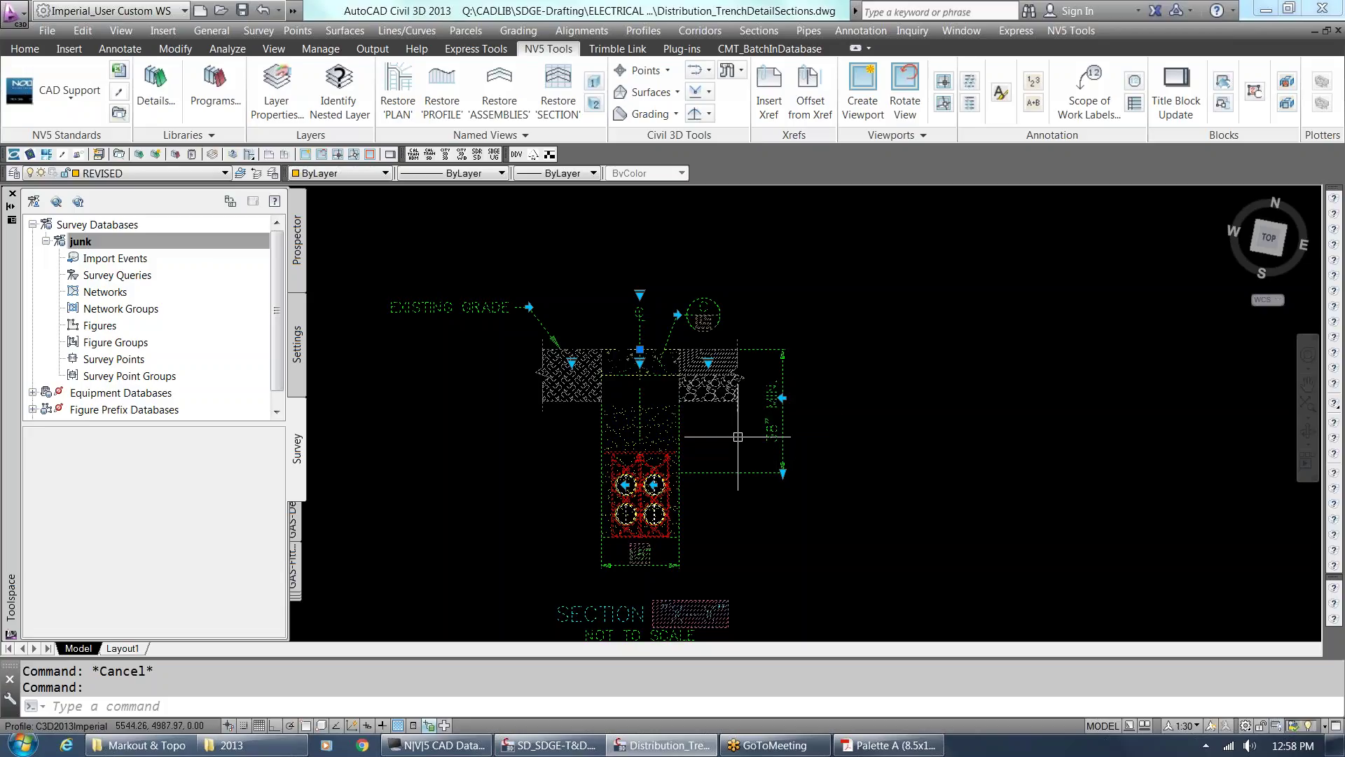
pyautogui.press('Escape')
# Remove the upper-left conduit so the trench detail shows three conduits.
pyautogui.scroll(2, 671, 460)
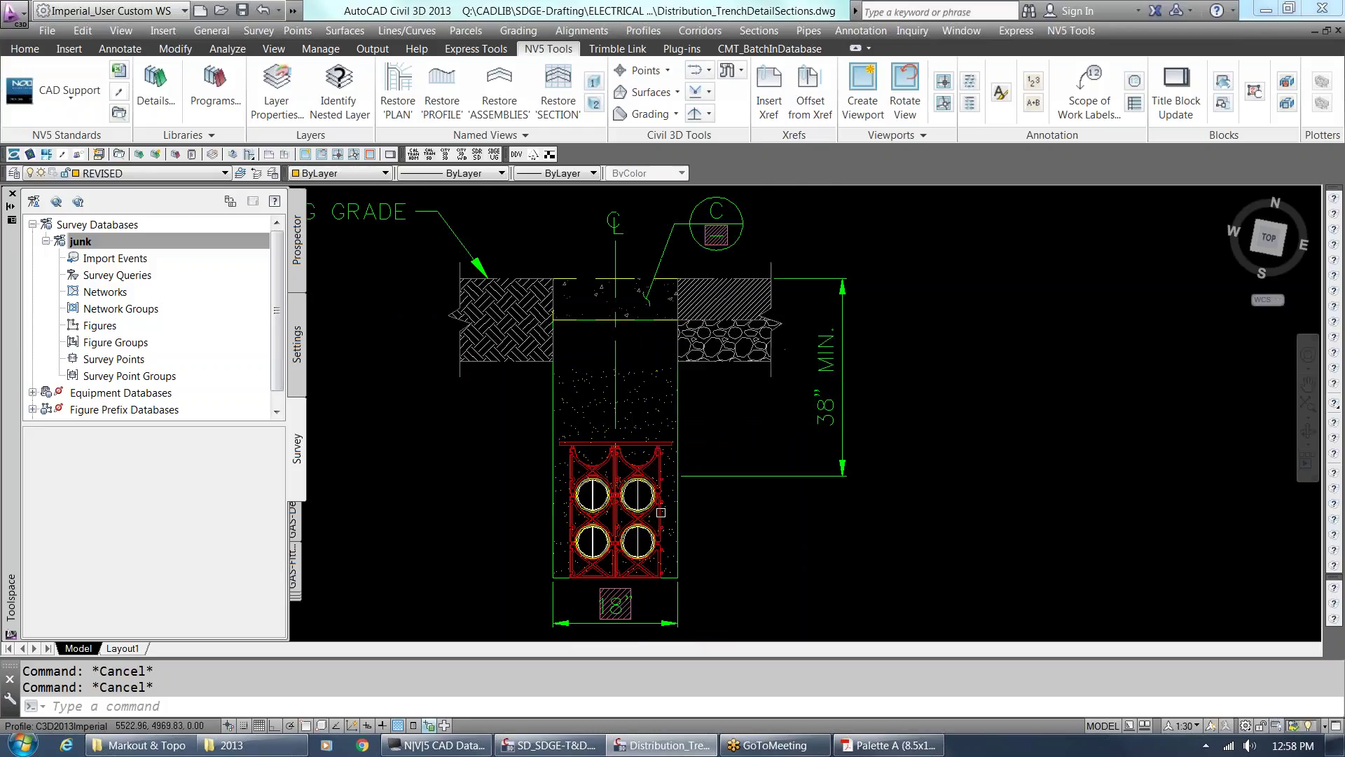
pyautogui.scroll(2, 672, 460)
pyautogui.click(692, 457)
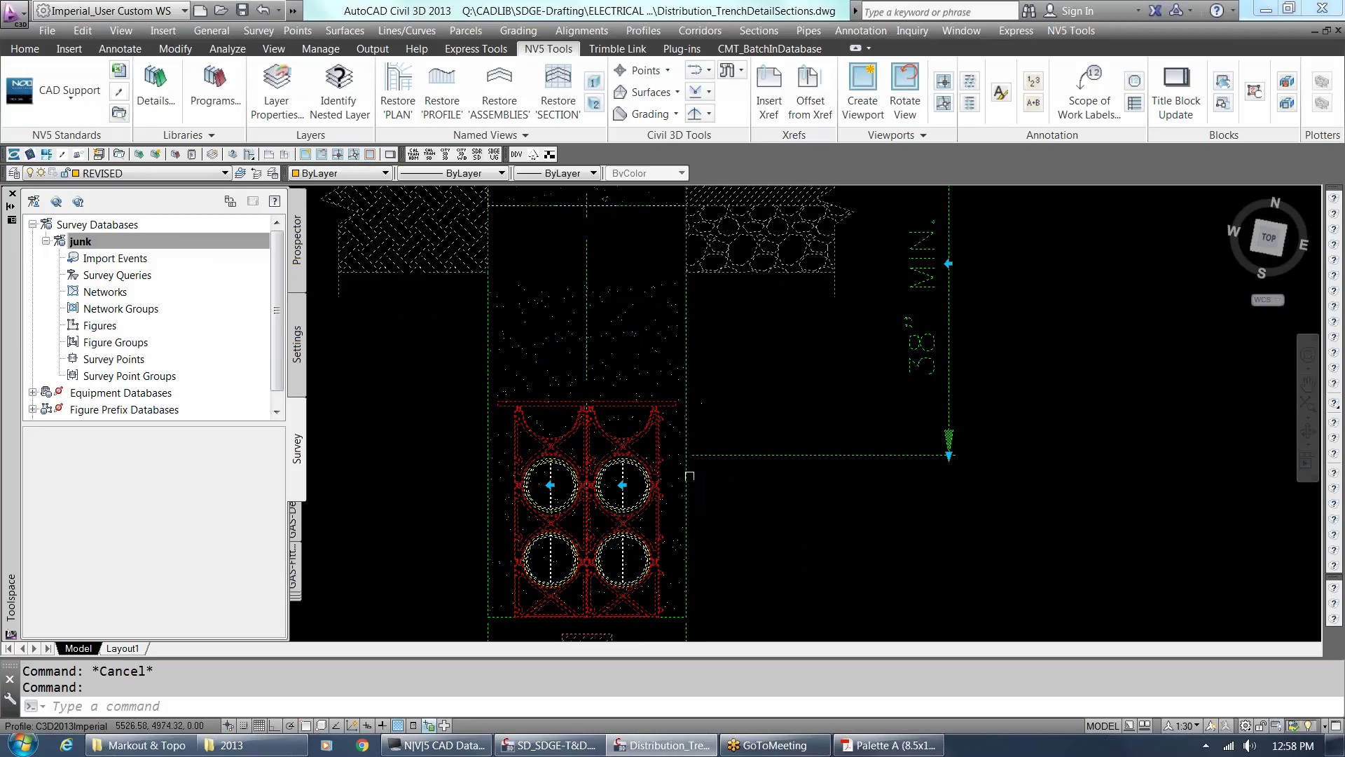
pyautogui.click(619, 485)
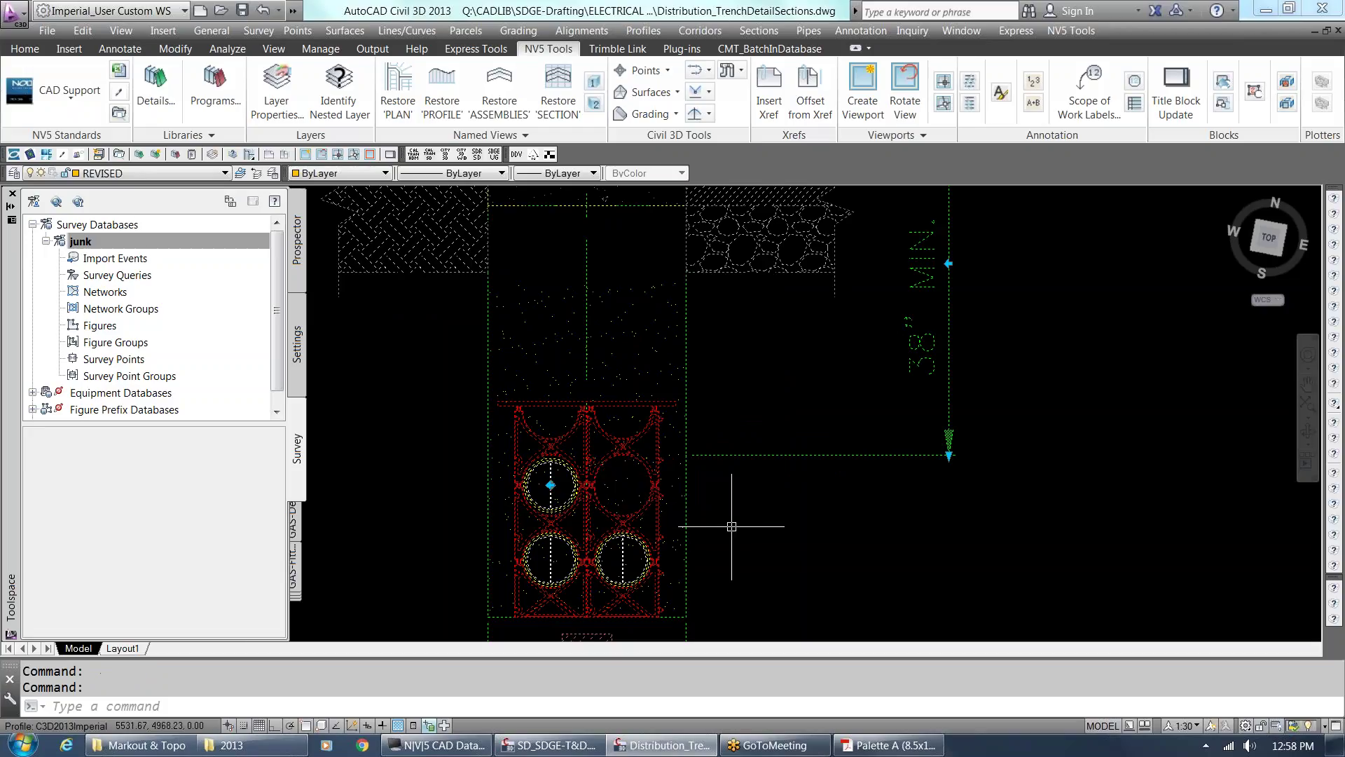
pyautogui.press('Escape')
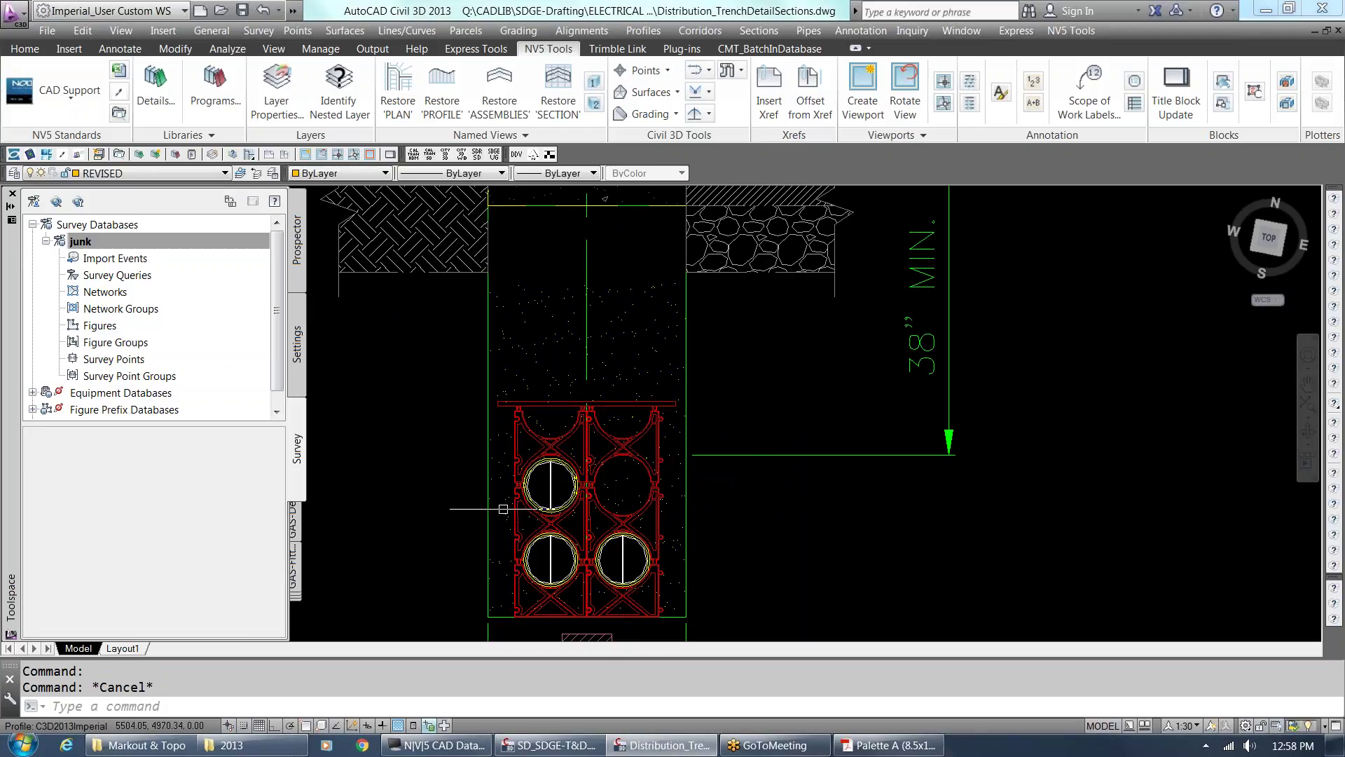
pyautogui.click(527, 485)
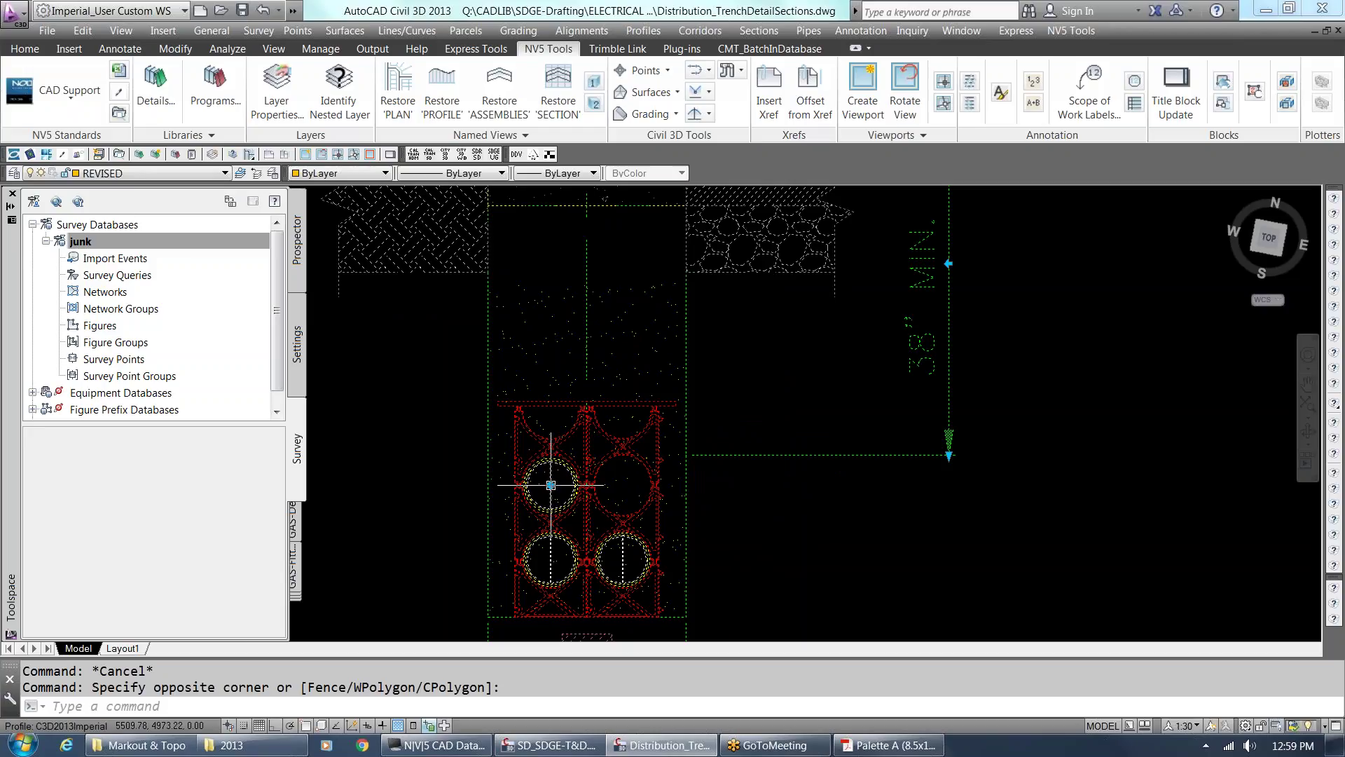
pyautogui.click(623, 485)
pyautogui.press('Escape')
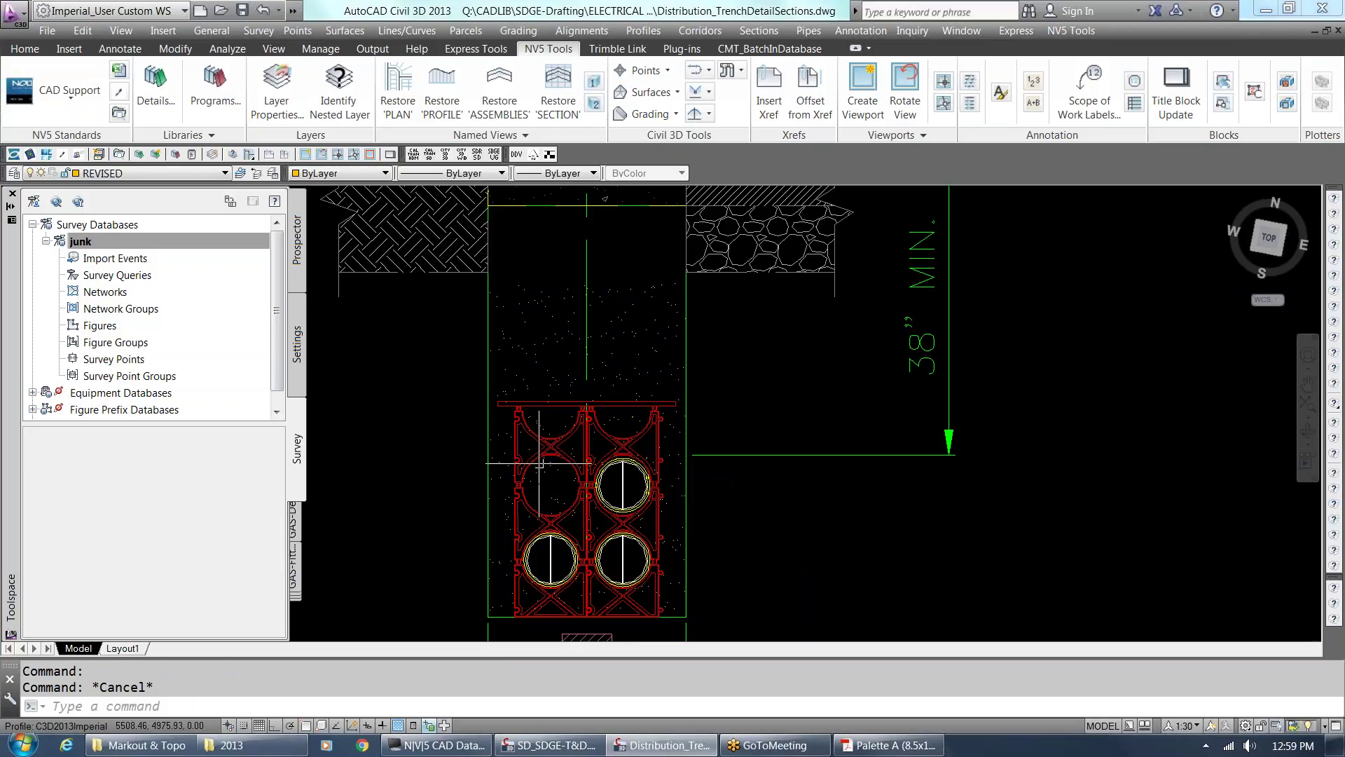
pyautogui.scroll(-4, 641, 402)
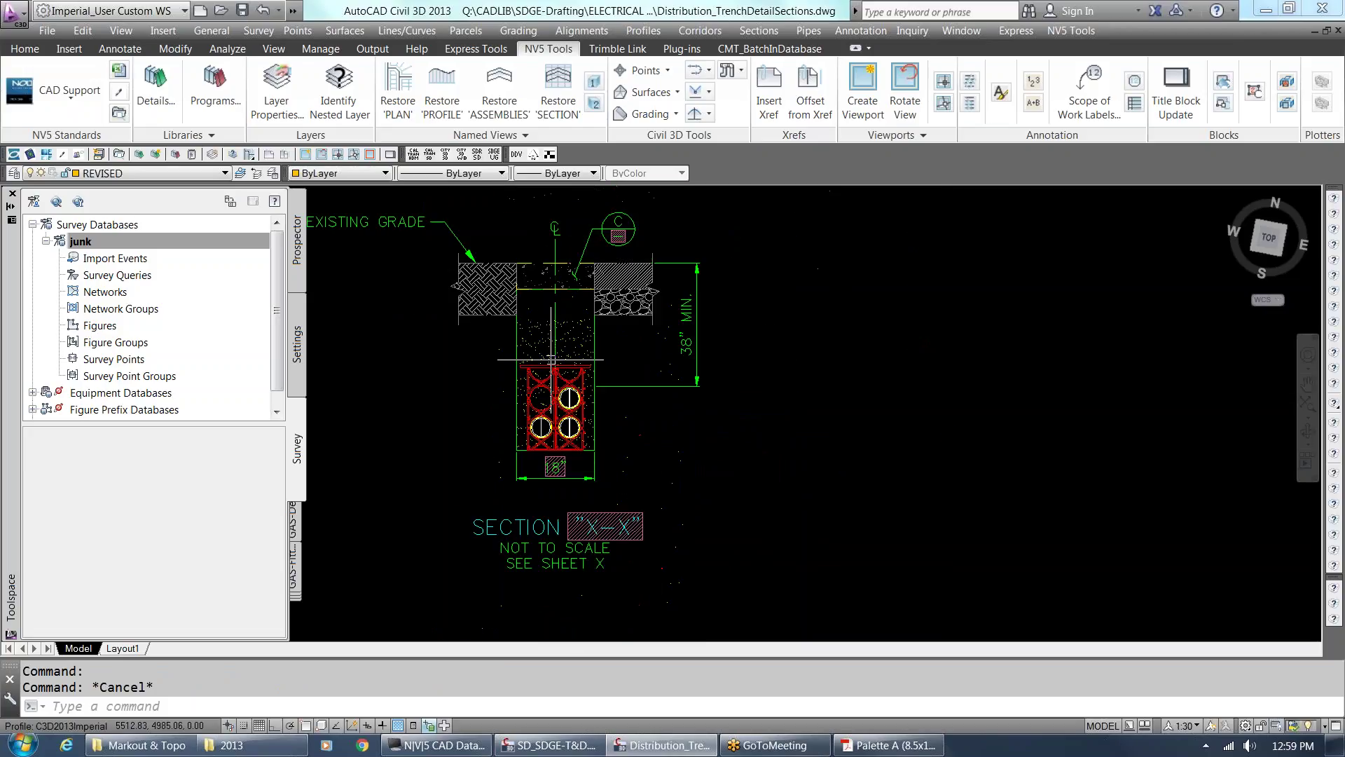
pyautogui.scroll(-3, 642, 401)
pyautogui.scroll(-3, 642, 401)
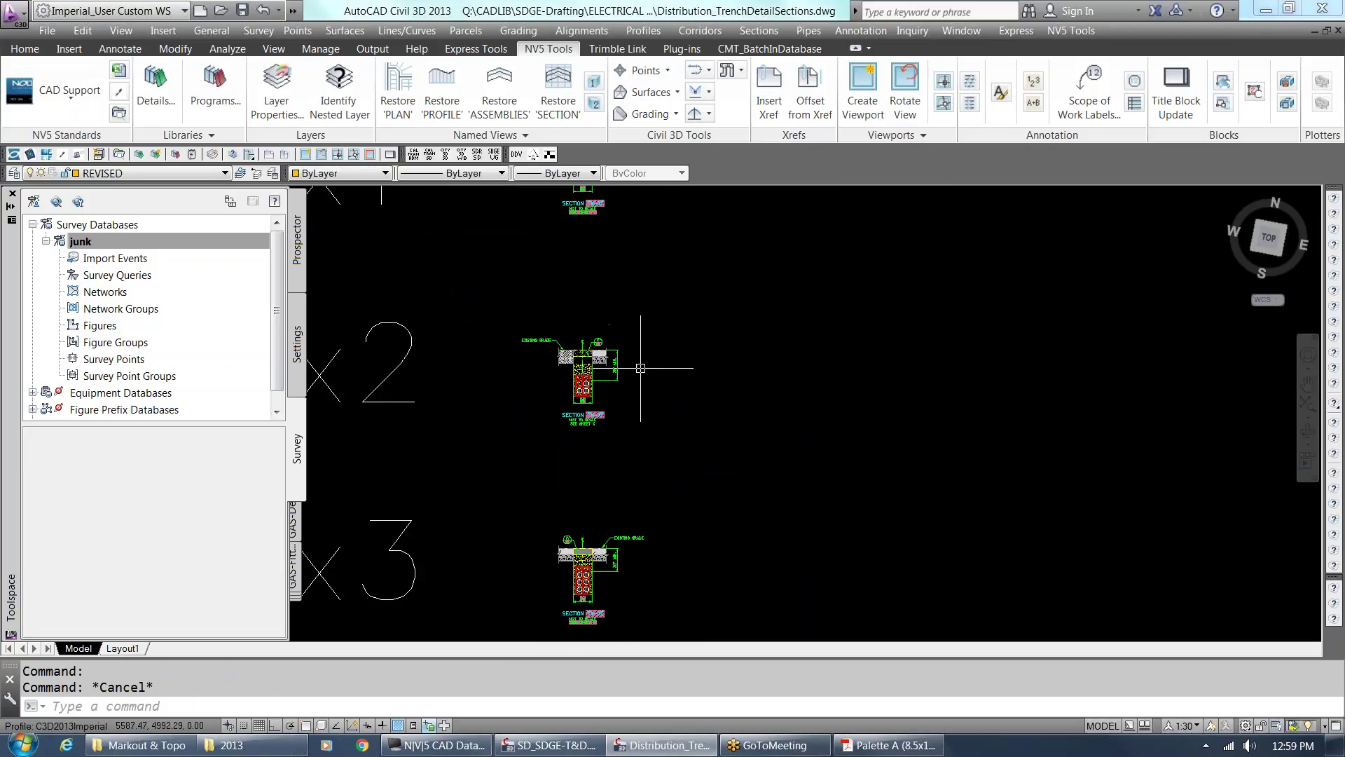
pyautogui.scroll(-5, 640, 375)
pyautogui.scroll(-1, 644, 349)
pyautogui.scroll(-3, 645, 349)
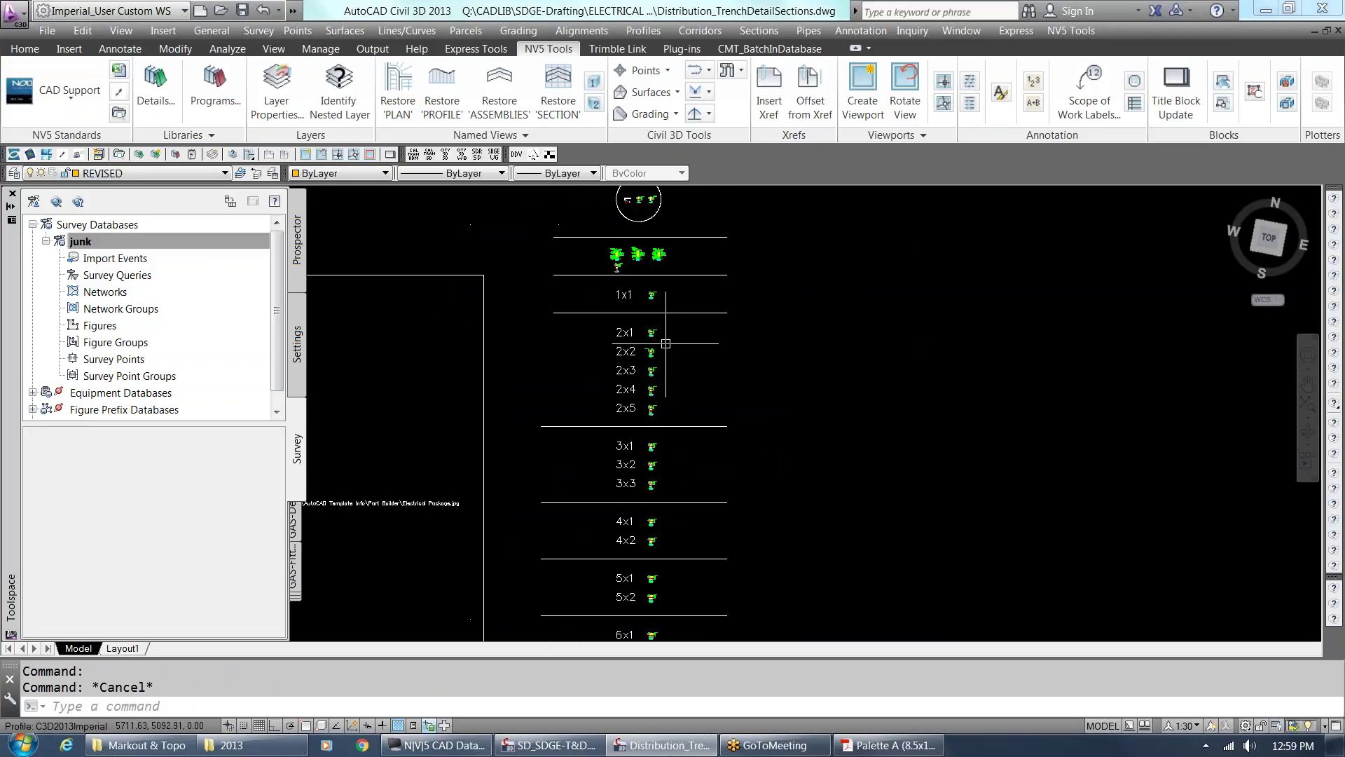
pyautogui.scroll(-4, 662, 350)
pyautogui.scroll(3, 684, 525)
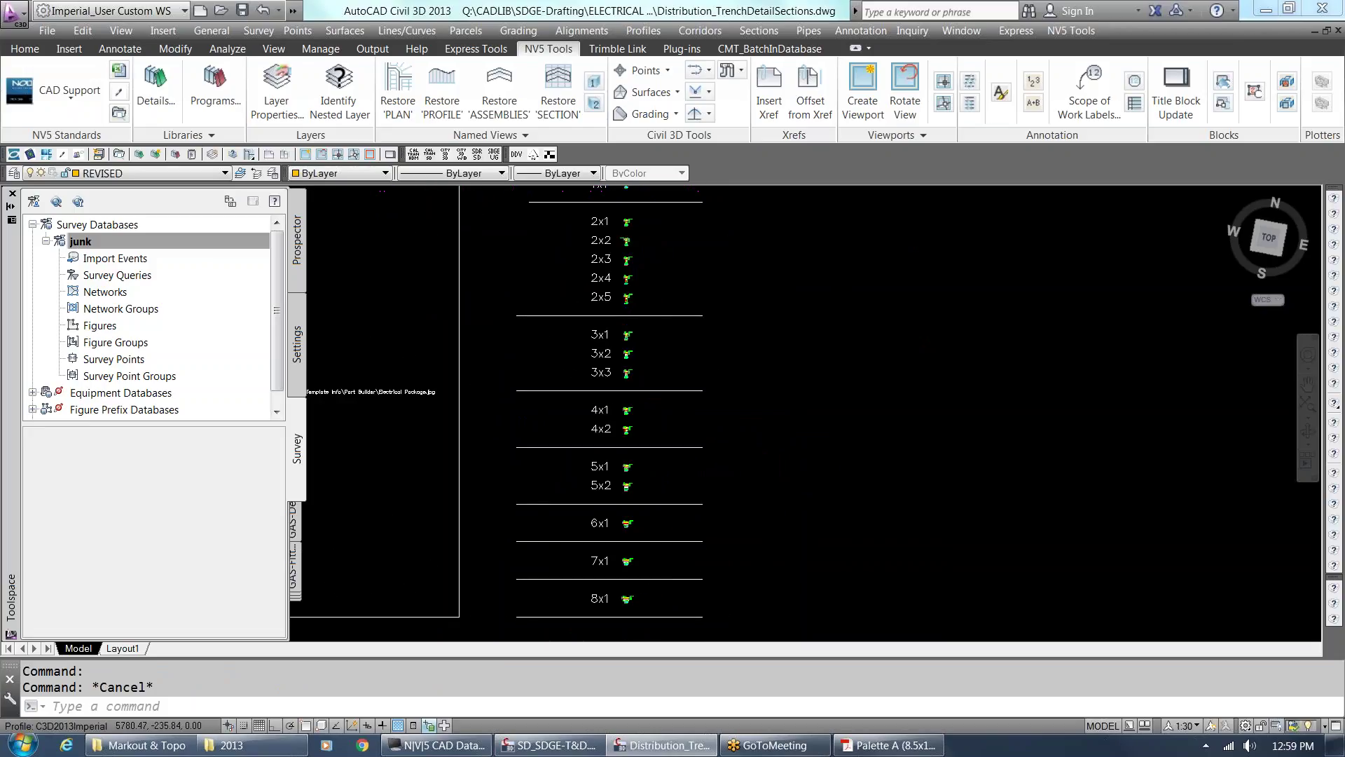
pyautogui.scroll(6, 631, 518)
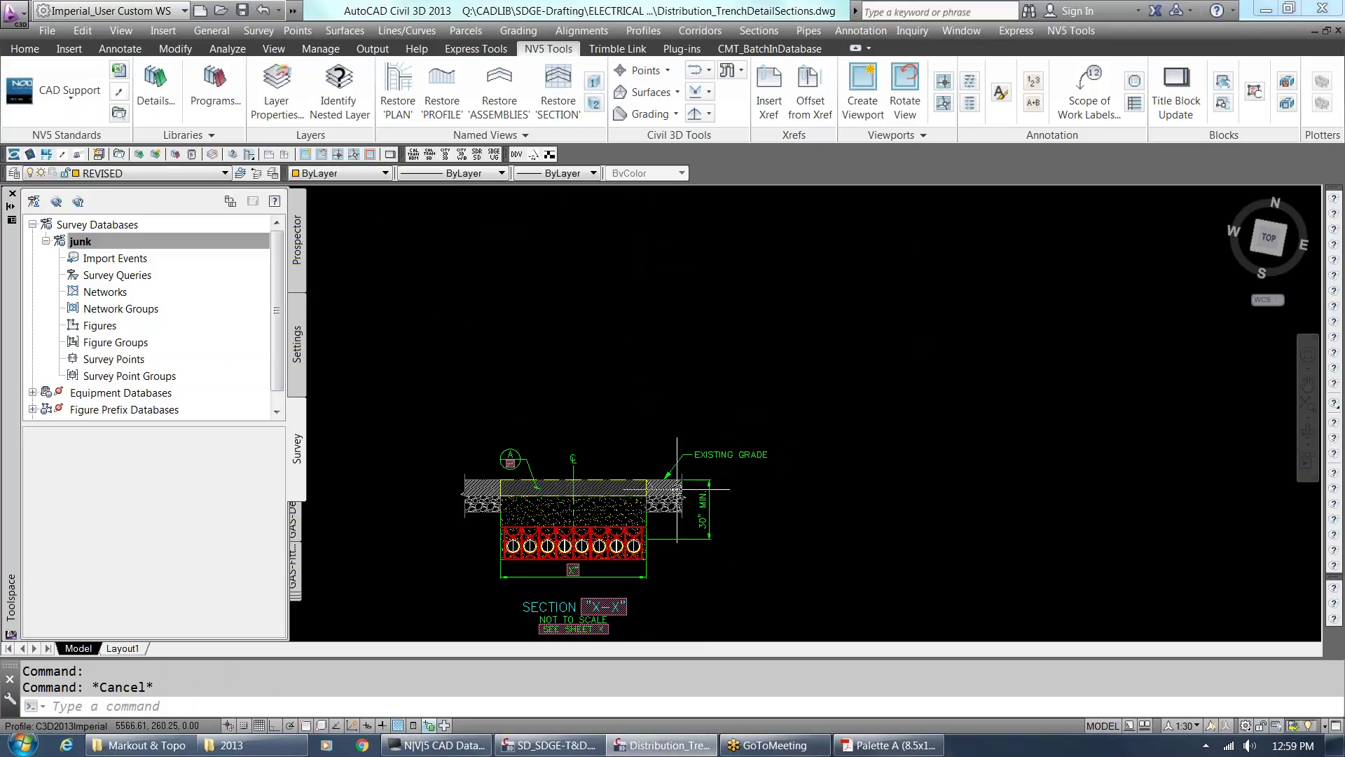
pyautogui.press('Escape')
pyautogui.scroll(-3, 677, 489)
pyautogui.scroll(3, 690, 420)
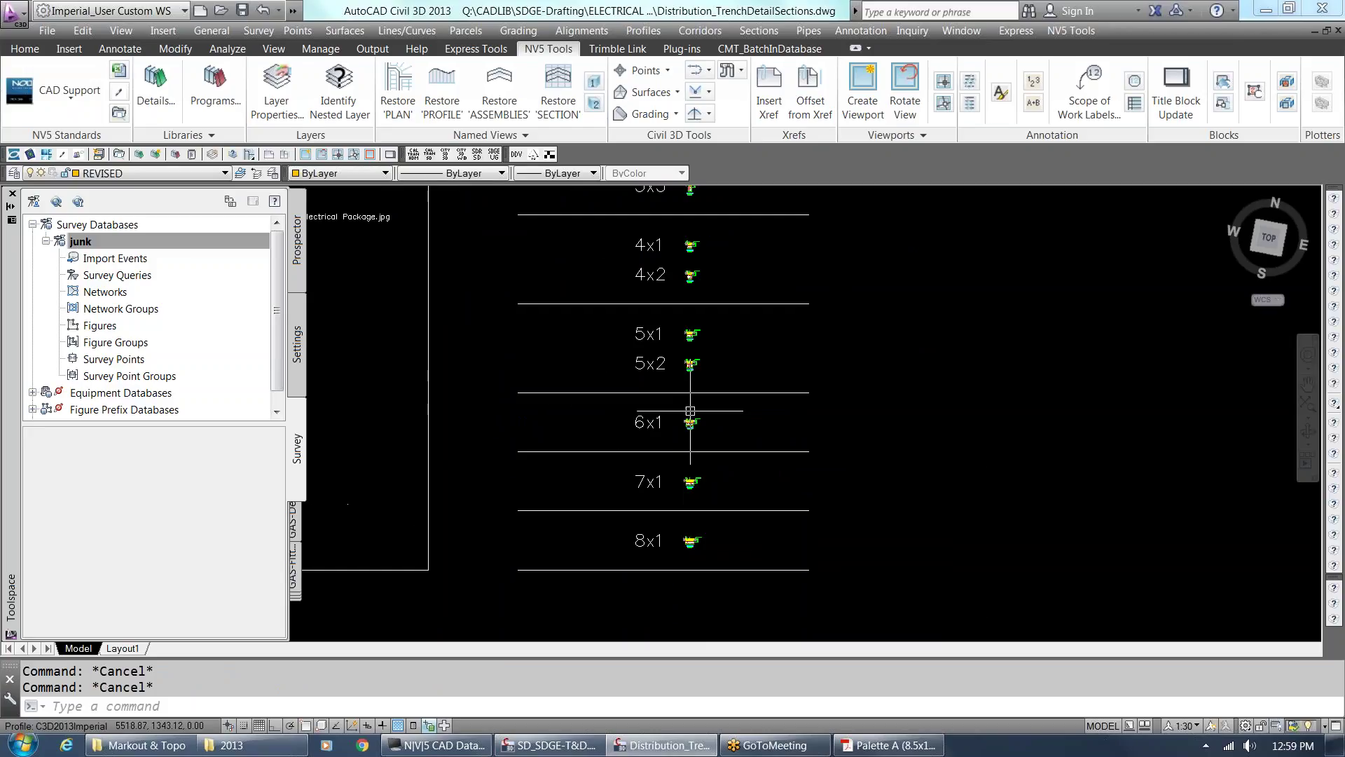
pyautogui.scroll(-3, 690, 412)
pyautogui.scroll(3, 751, 415)
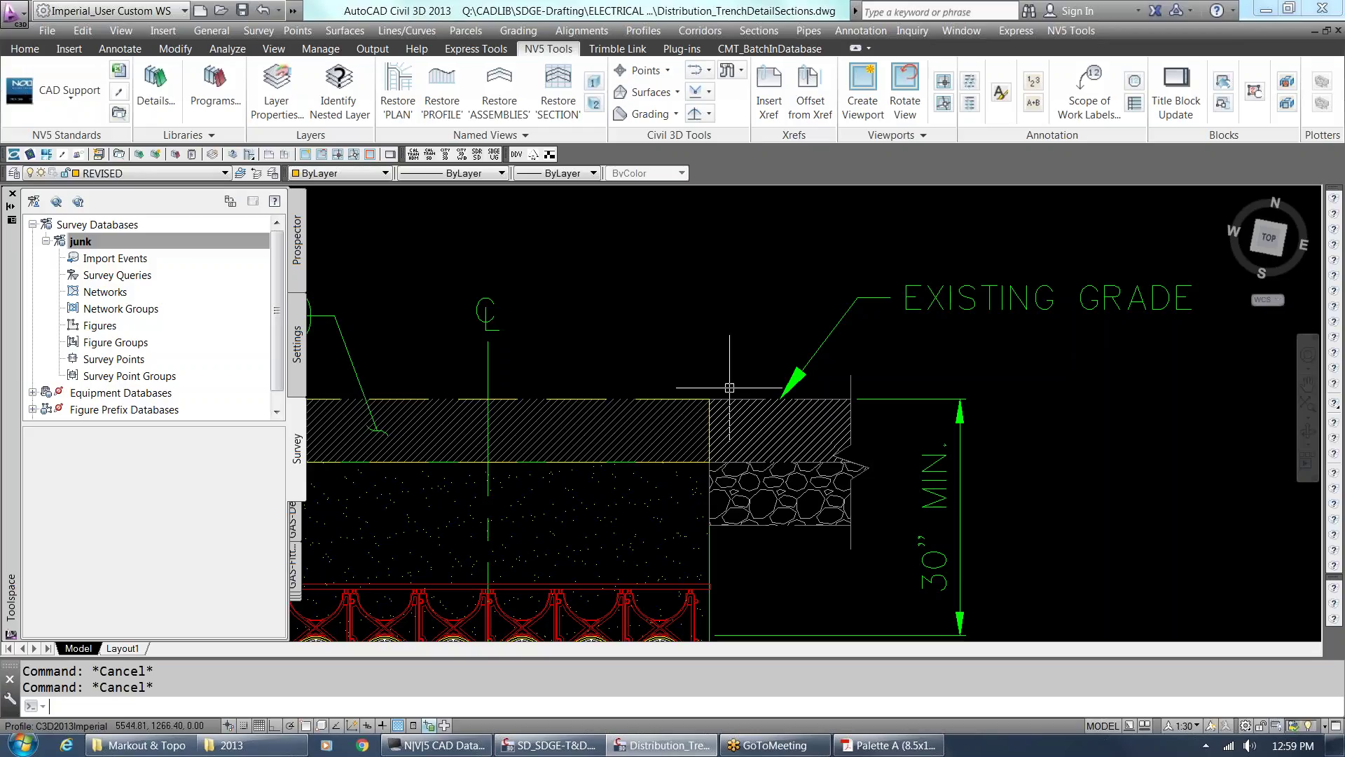
pyautogui.scroll(-4, 734, 375)
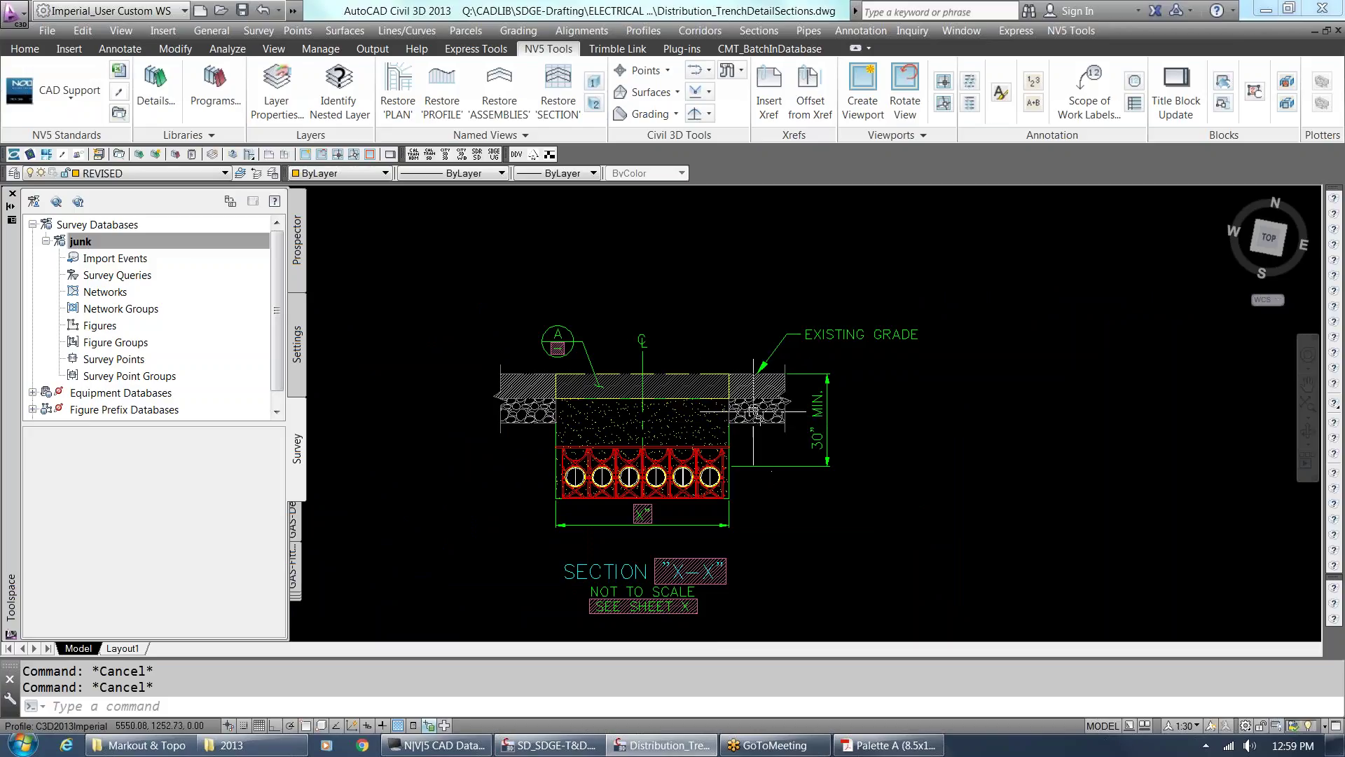
# Open the Properties palette for the Trench-Section_6Wx1H block reference.
pyautogui.scroll(4, 655, 484)
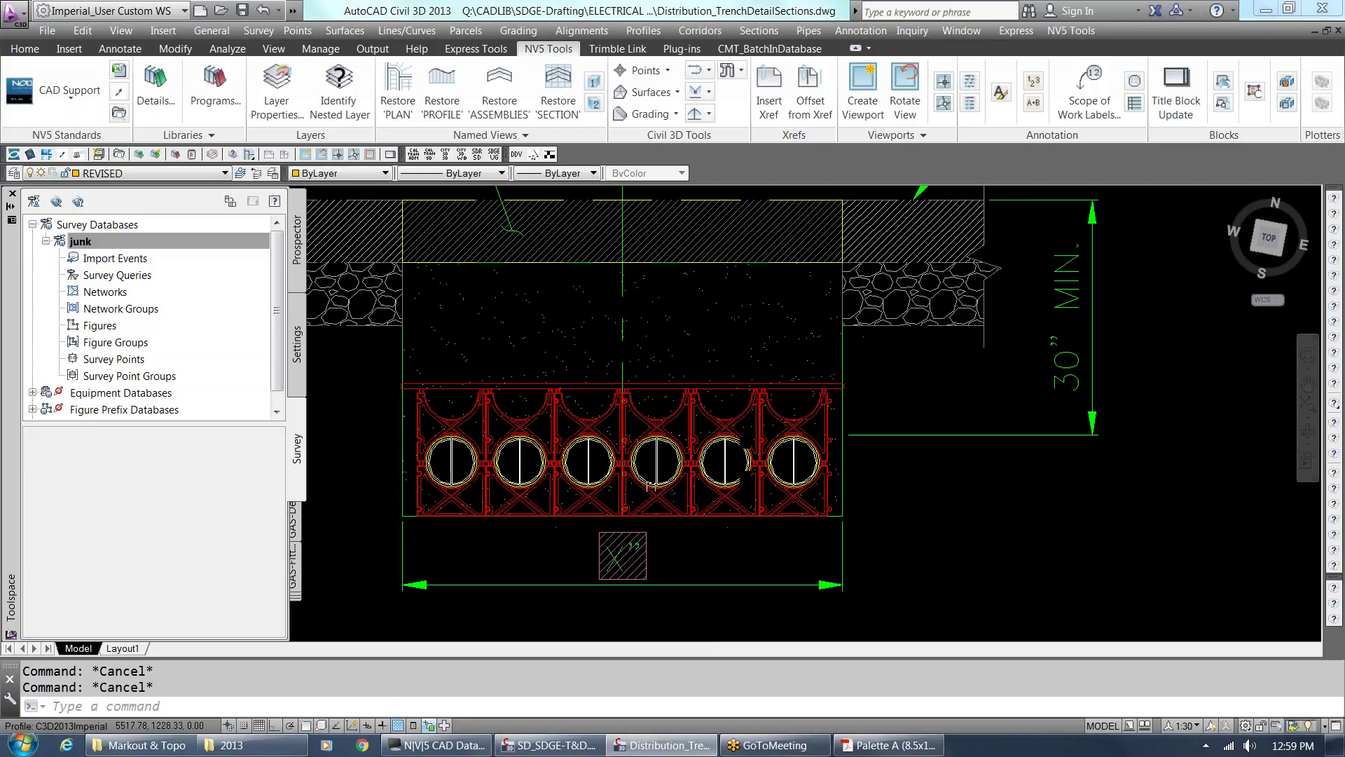
pyautogui.scroll(2, 655, 484)
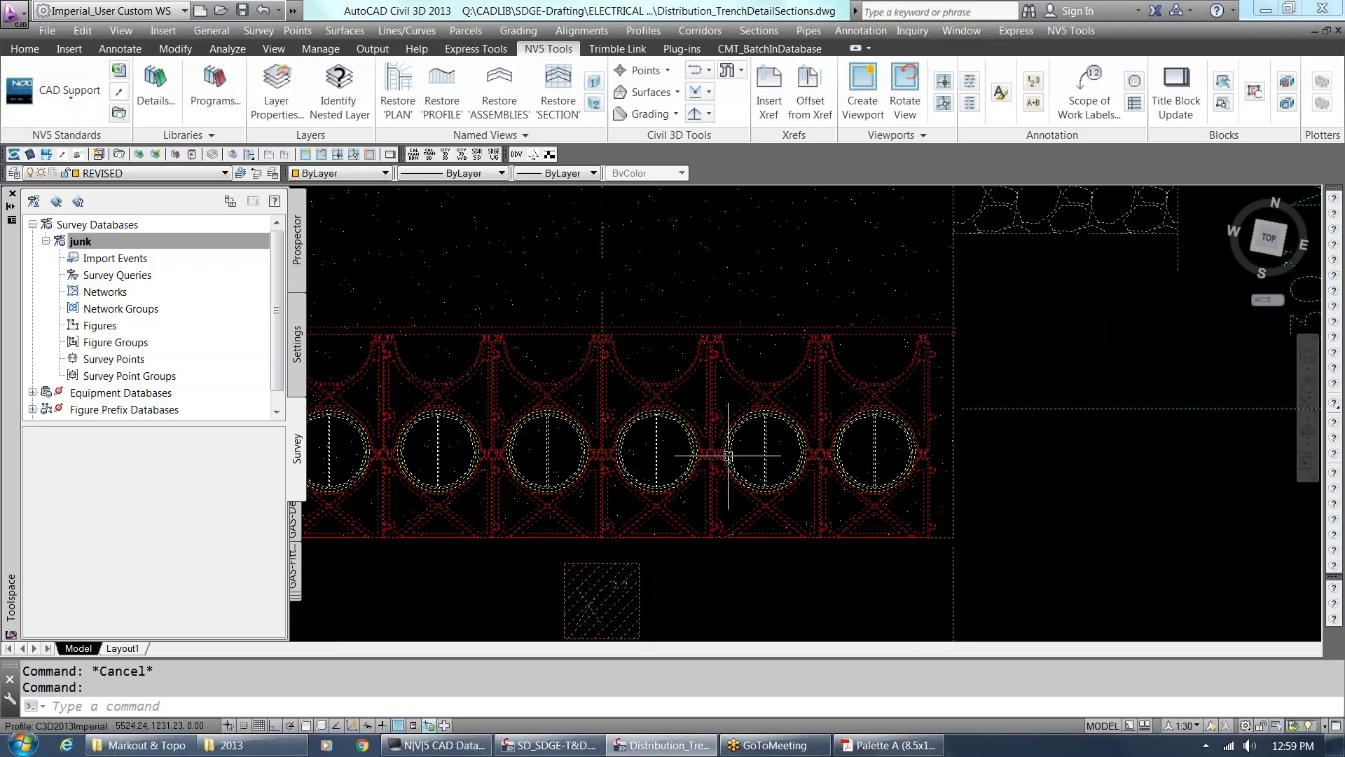
pyautogui.doubleClick(729, 455)
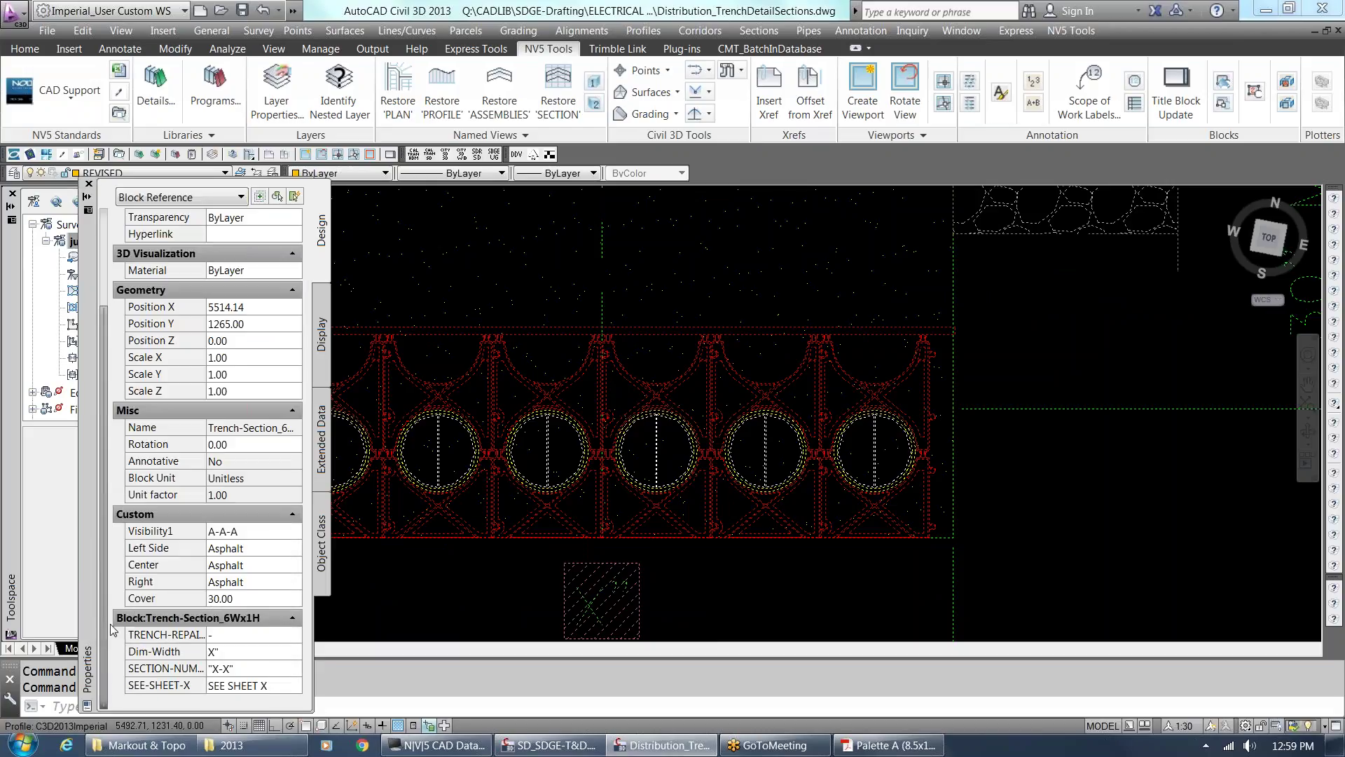
pyautogui.moveTo(88, 673)
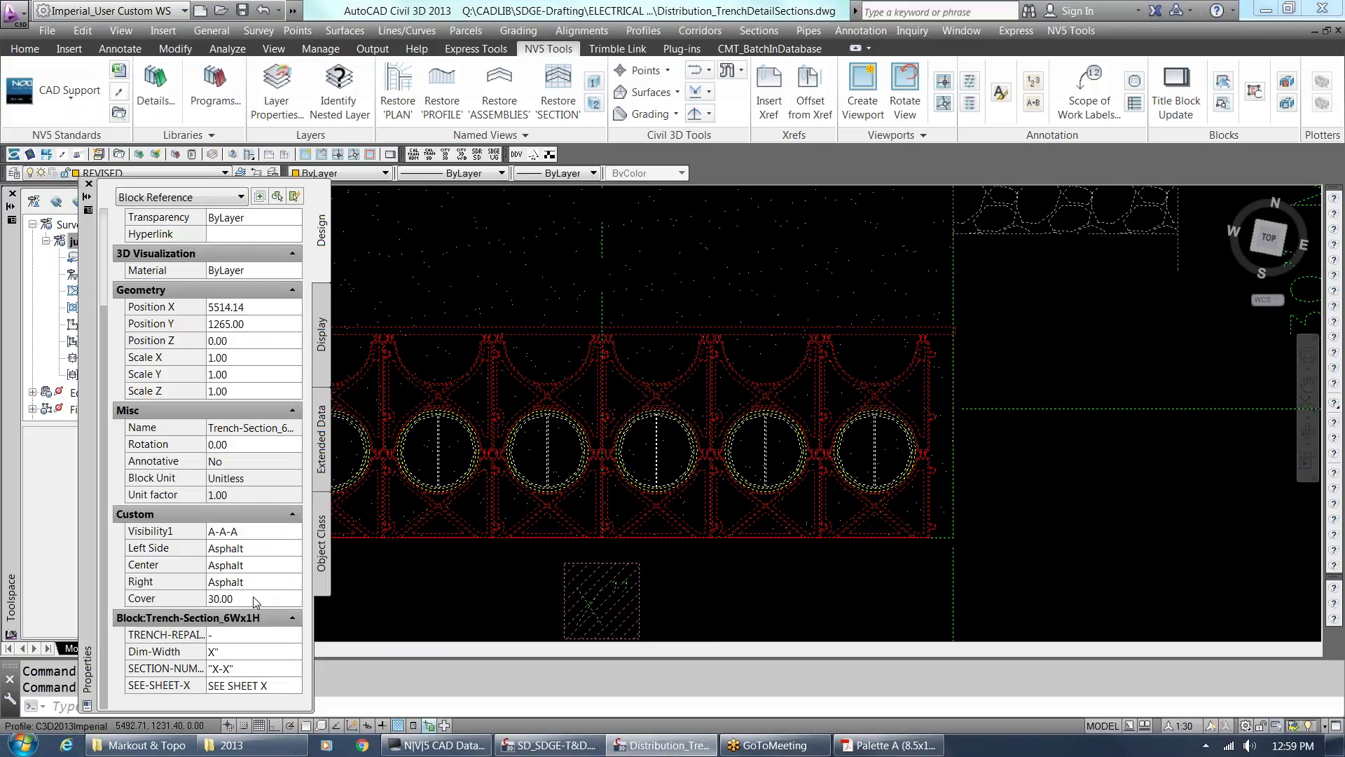
pyautogui.click(280, 637)
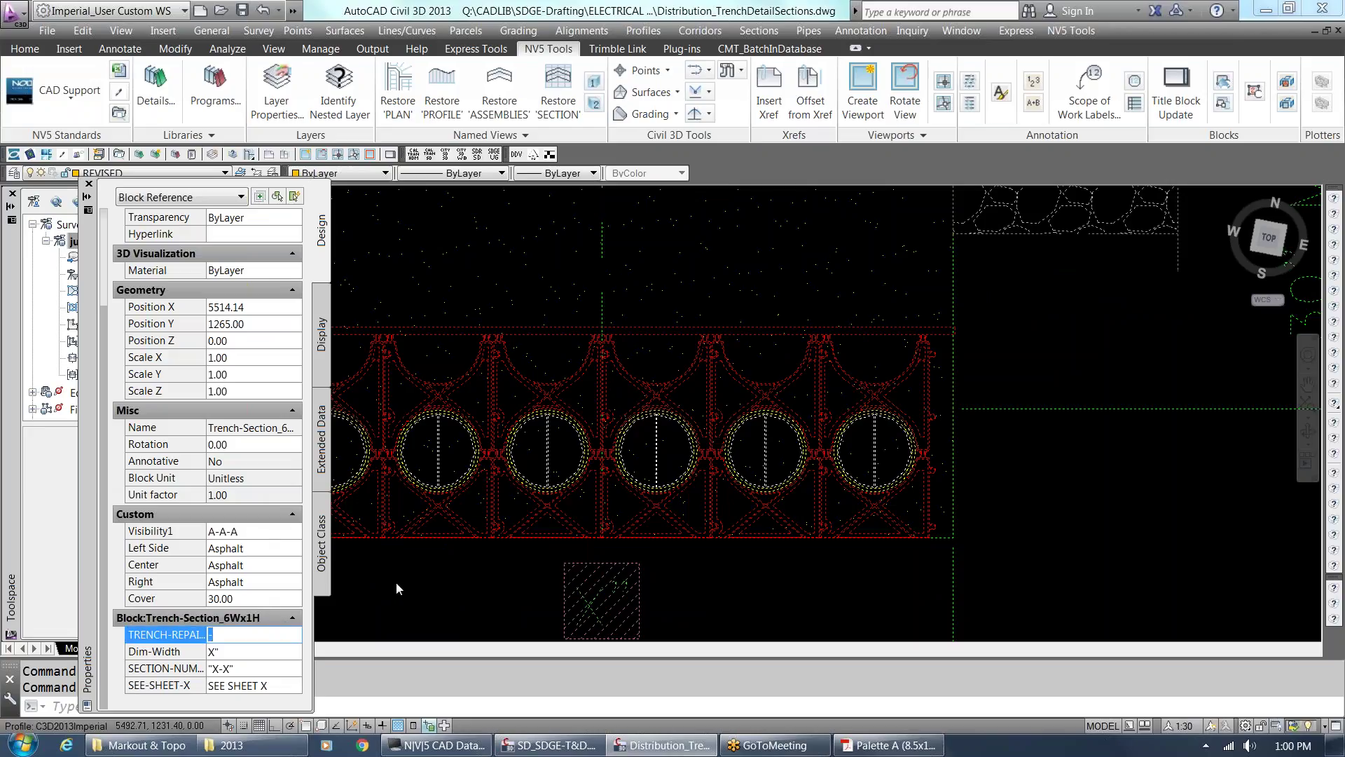
pyautogui.press('Escape')
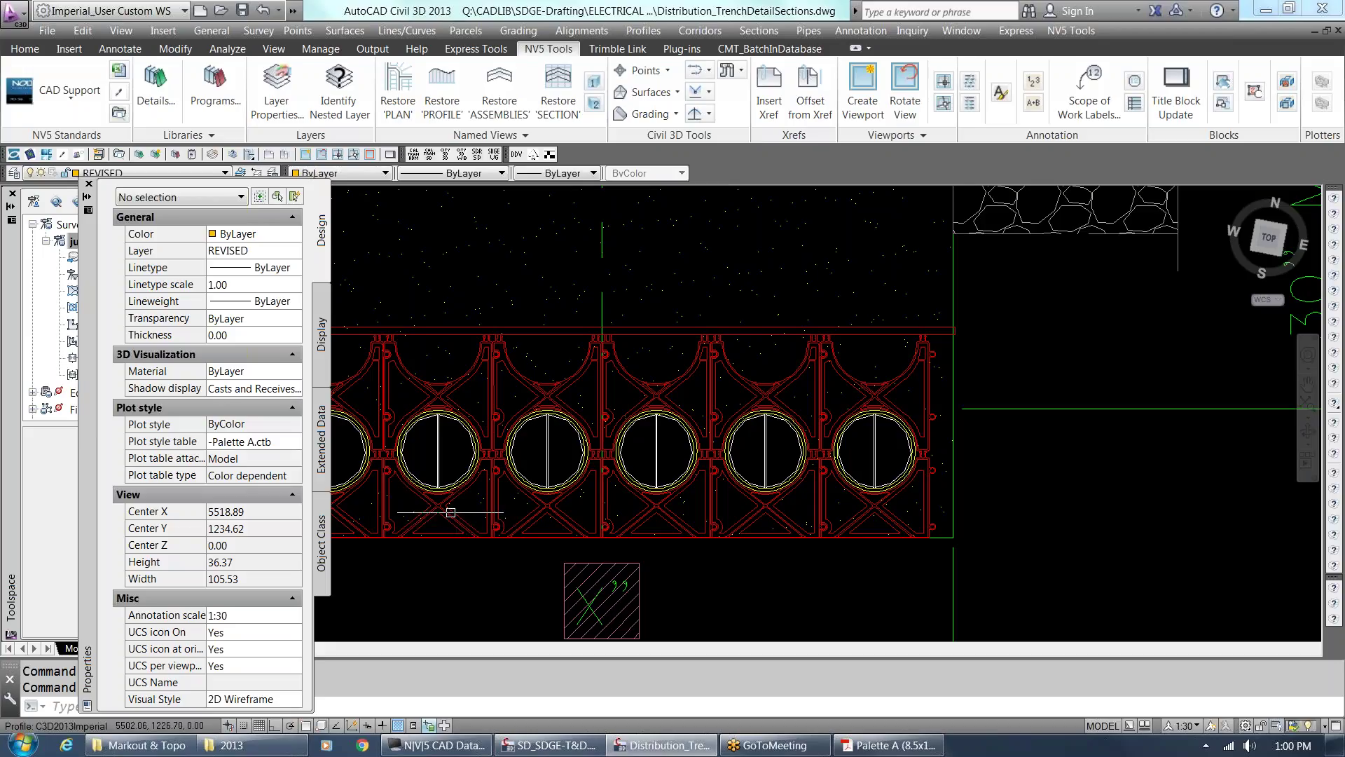
pyautogui.scroll(-6, 450, 512)
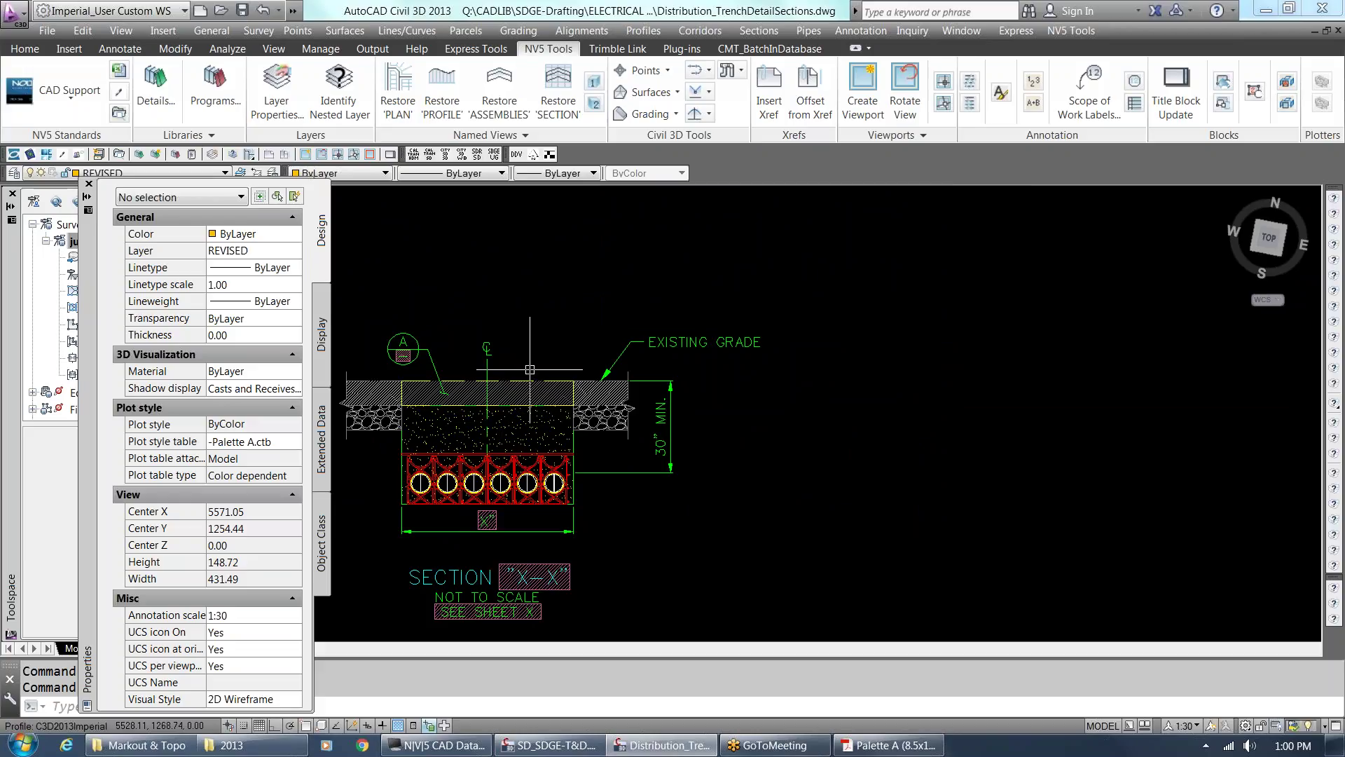
pyautogui.scroll(4, 537, 493)
pyautogui.click(530, 471)
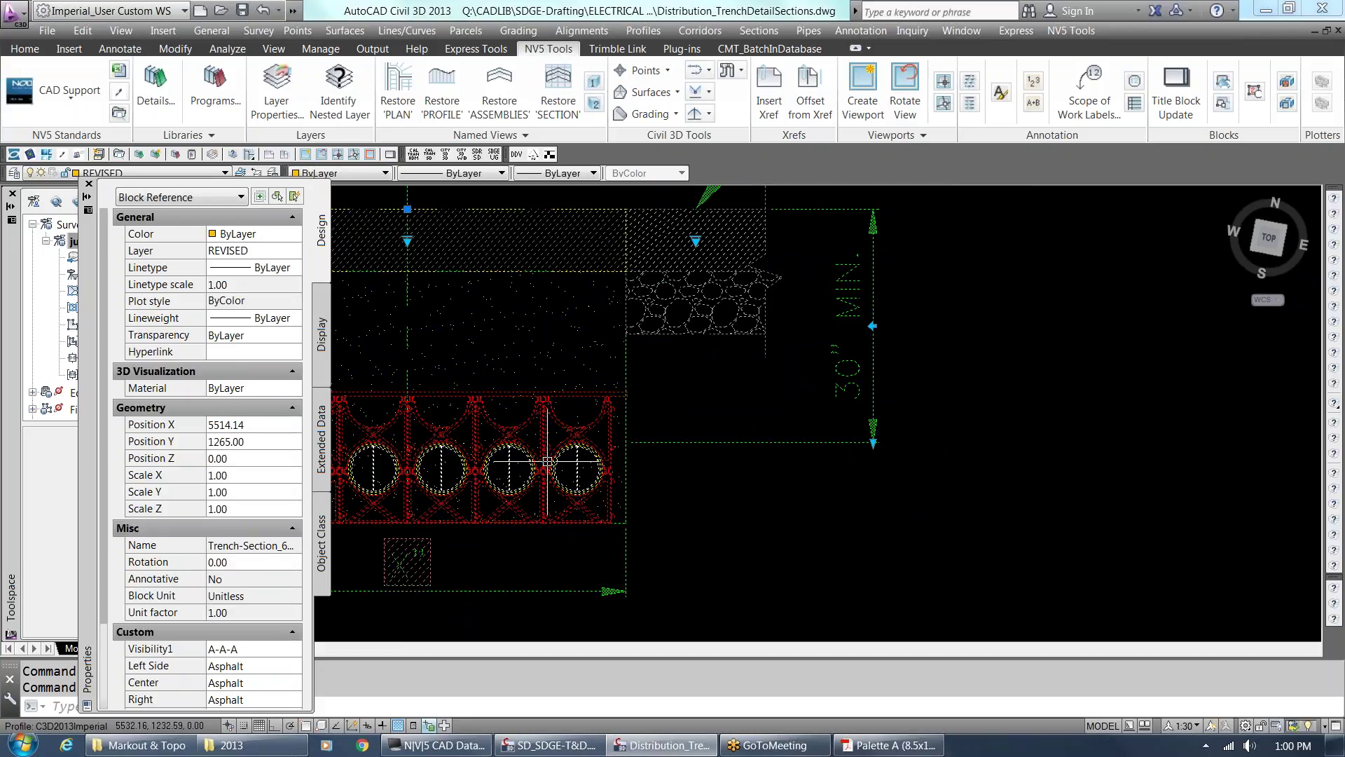
pyautogui.scroll(-2, 102, 536)
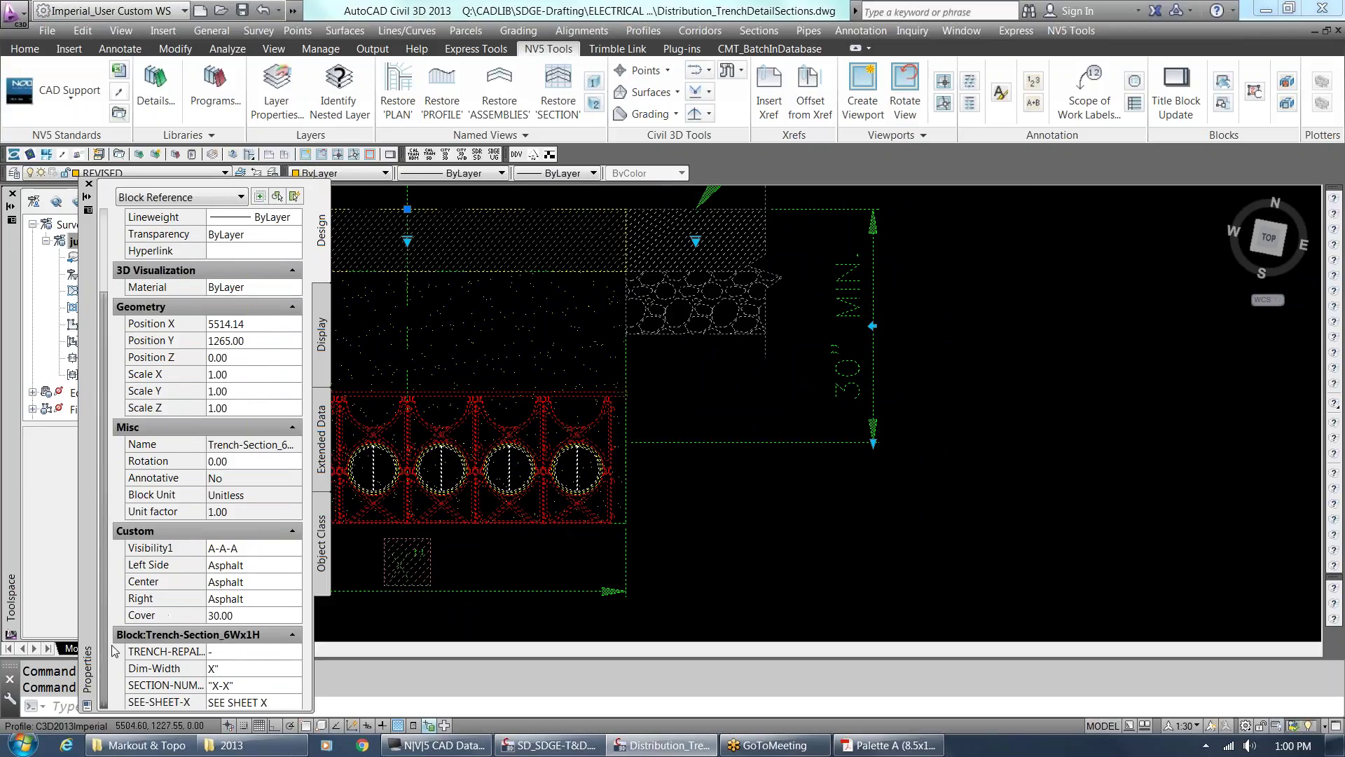
pyautogui.scroll(-1, 114, 650)
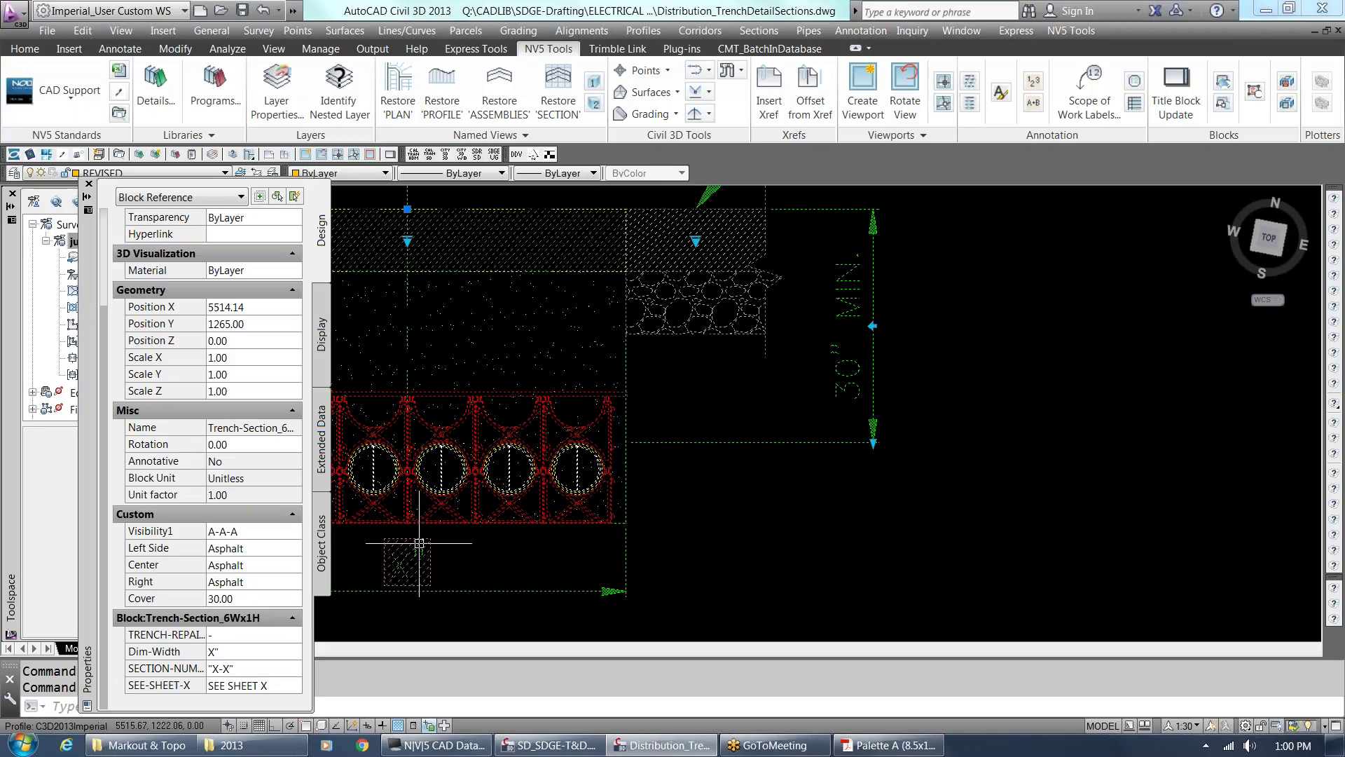
# Zoom to and select the trench section block with two rows of five conduits.
pyautogui.scroll(-2, 515, 479)
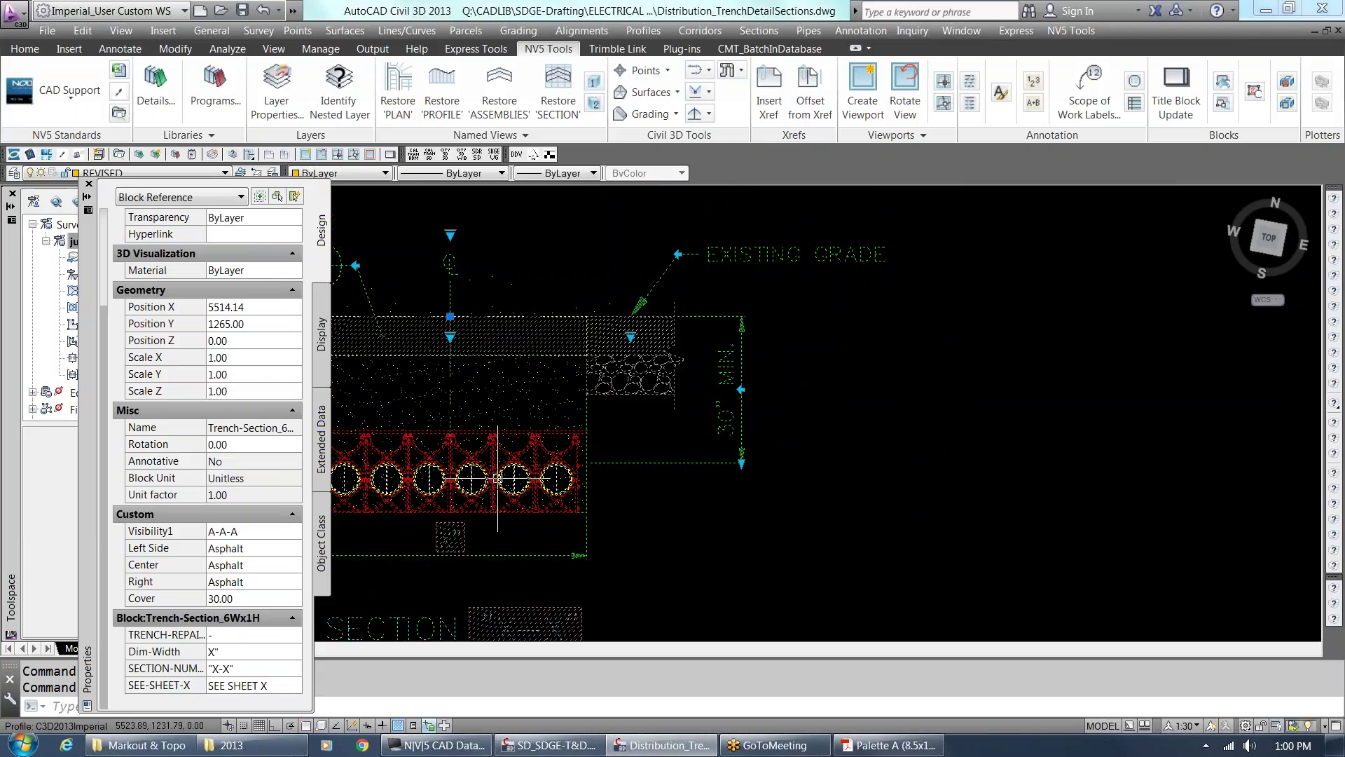
pyautogui.press('Escape')
pyautogui.scroll(-6, 518, 490)
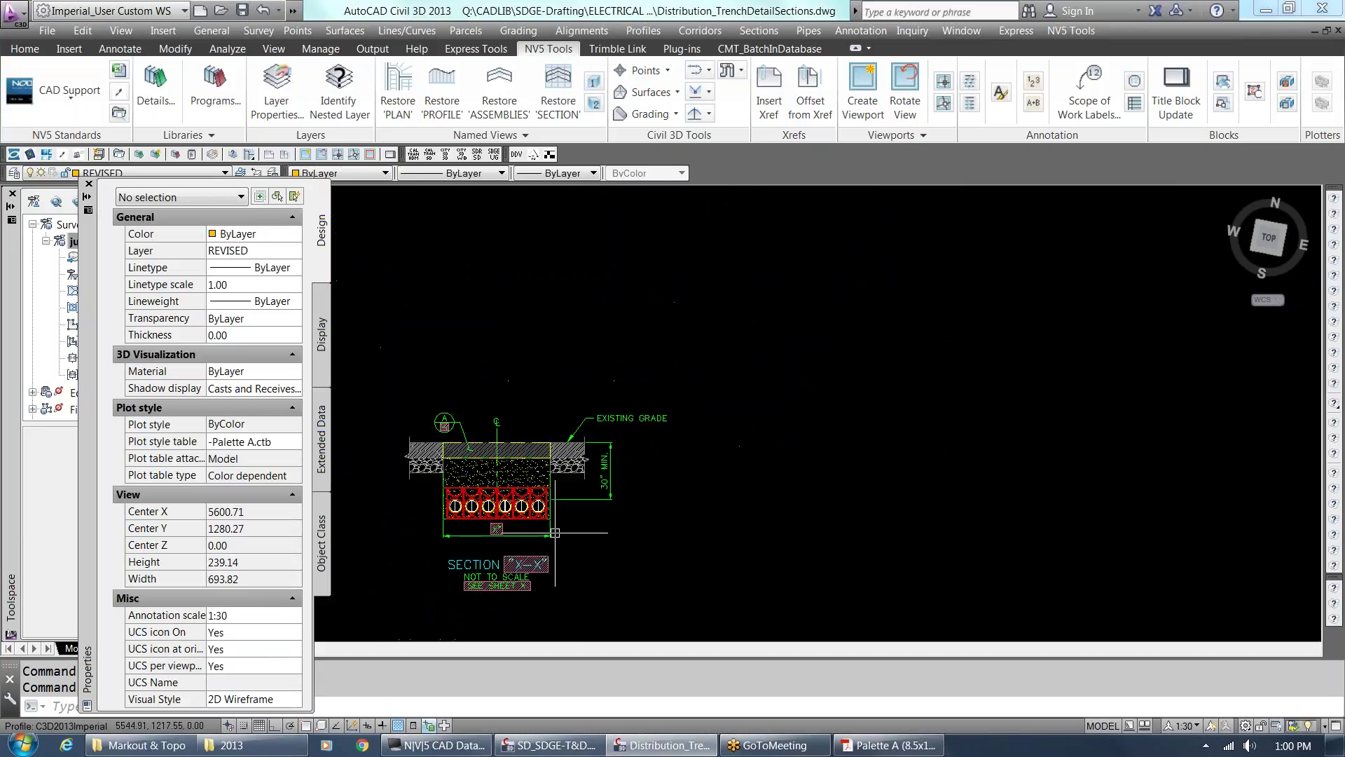
pyautogui.scroll(-10, 541, 472)
pyautogui.scroll(-2, 541, 472)
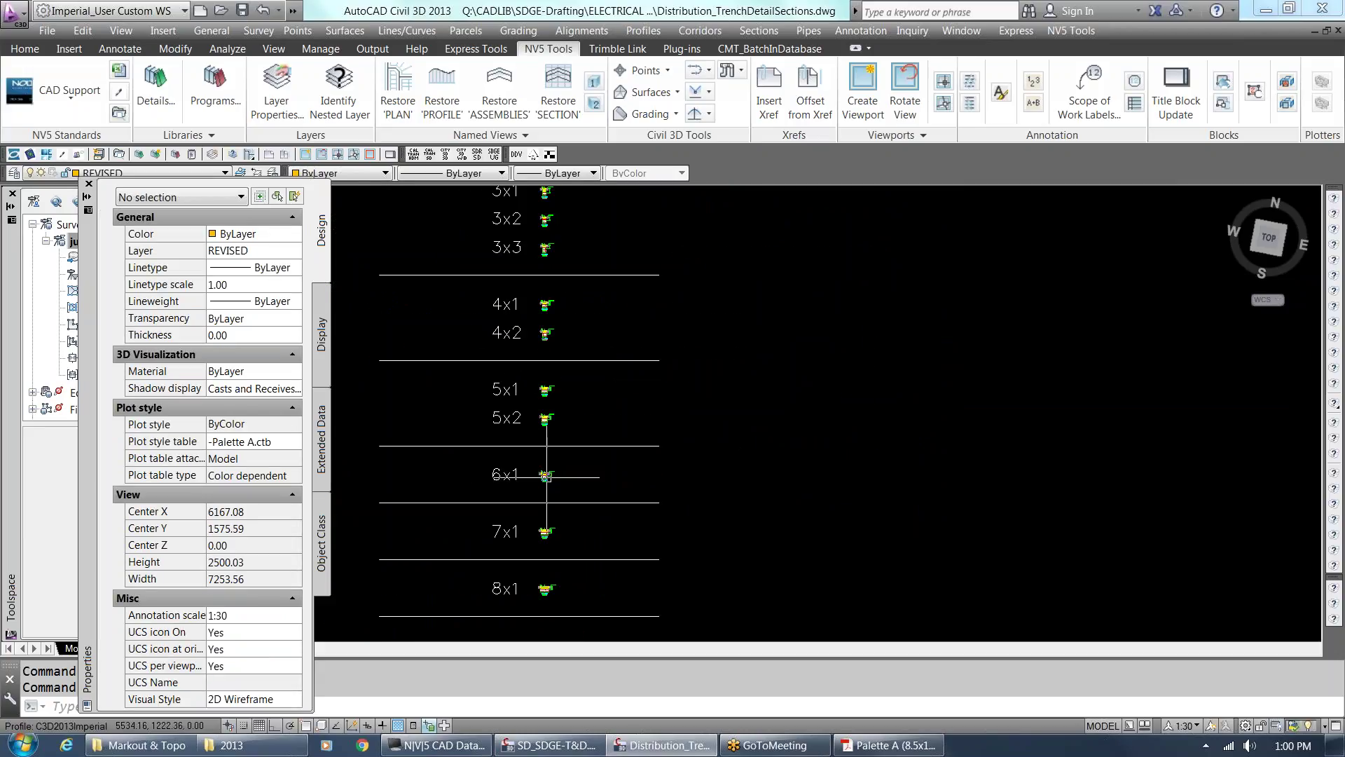
pyautogui.scroll(2, 544, 399)
pyautogui.scroll(5, 545, 399)
pyautogui.scroll(3, 539, 448)
pyautogui.click(536, 515)
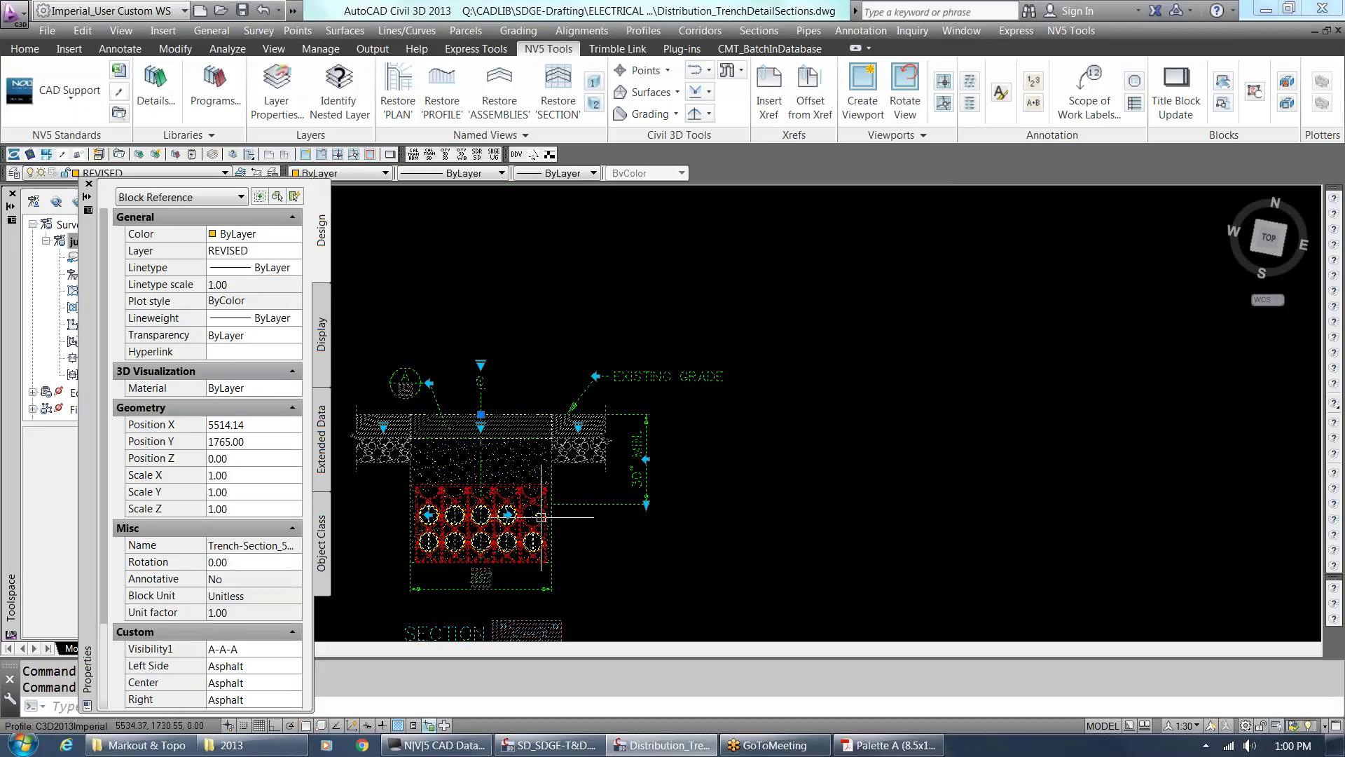
pyautogui.press('Escape')
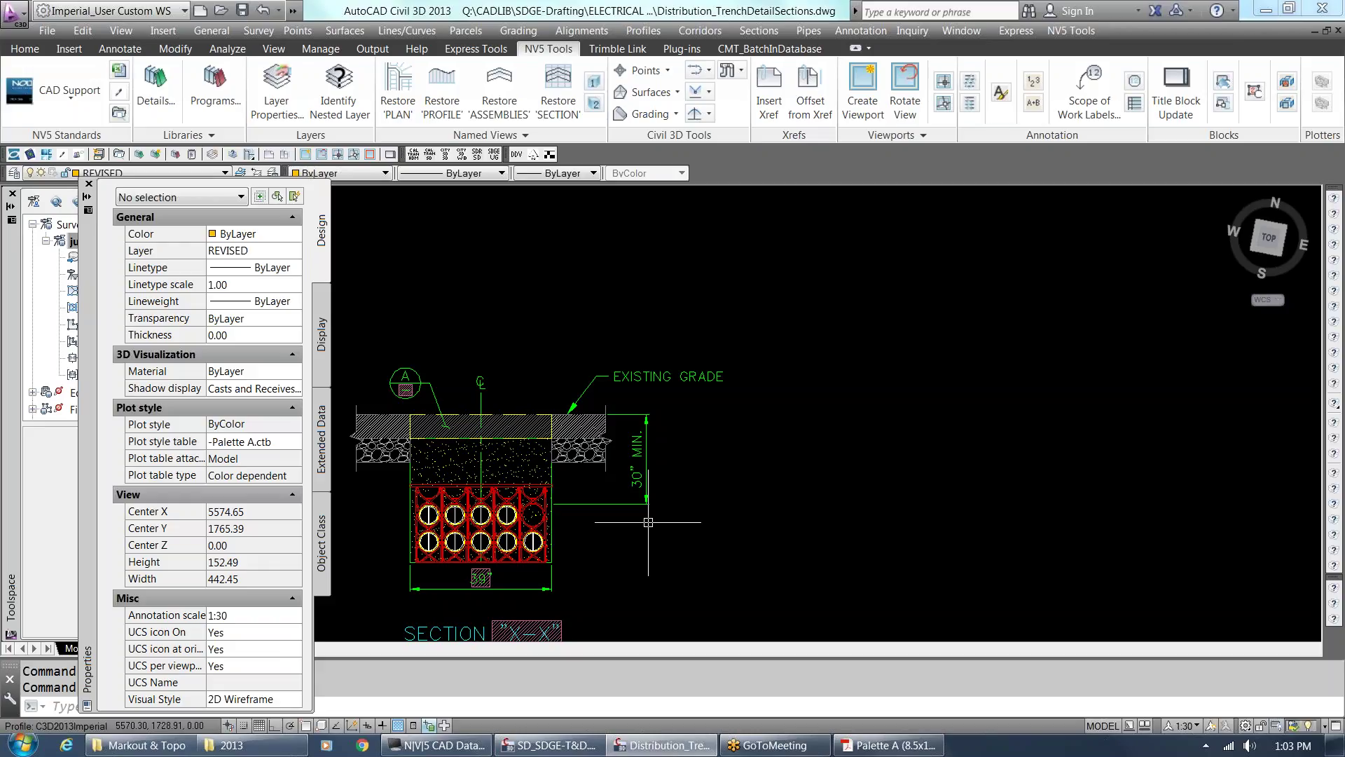
# Copy the five-conduit trench section to the right of the original using COPY.
pyautogui.scroll(-4, 648, 491)
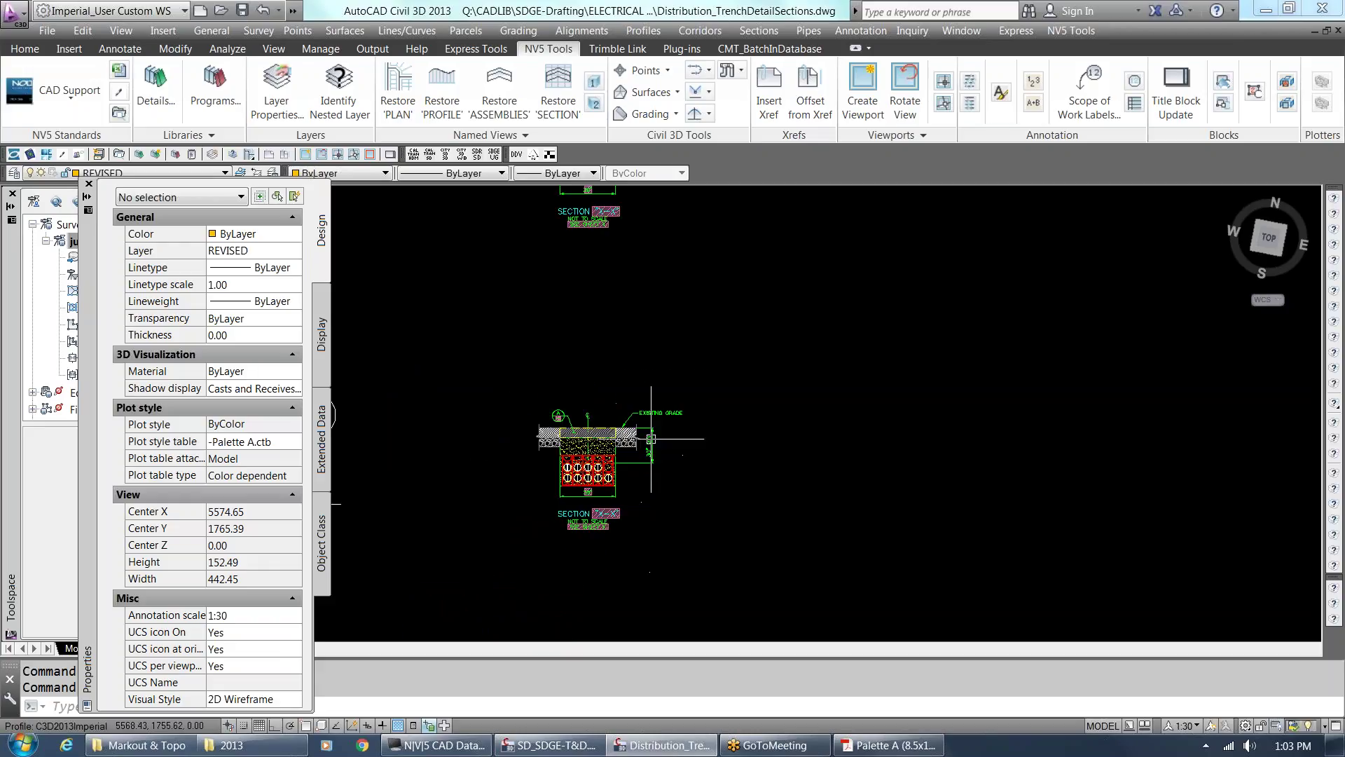
pyautogui.scroll(2, 593, 517)
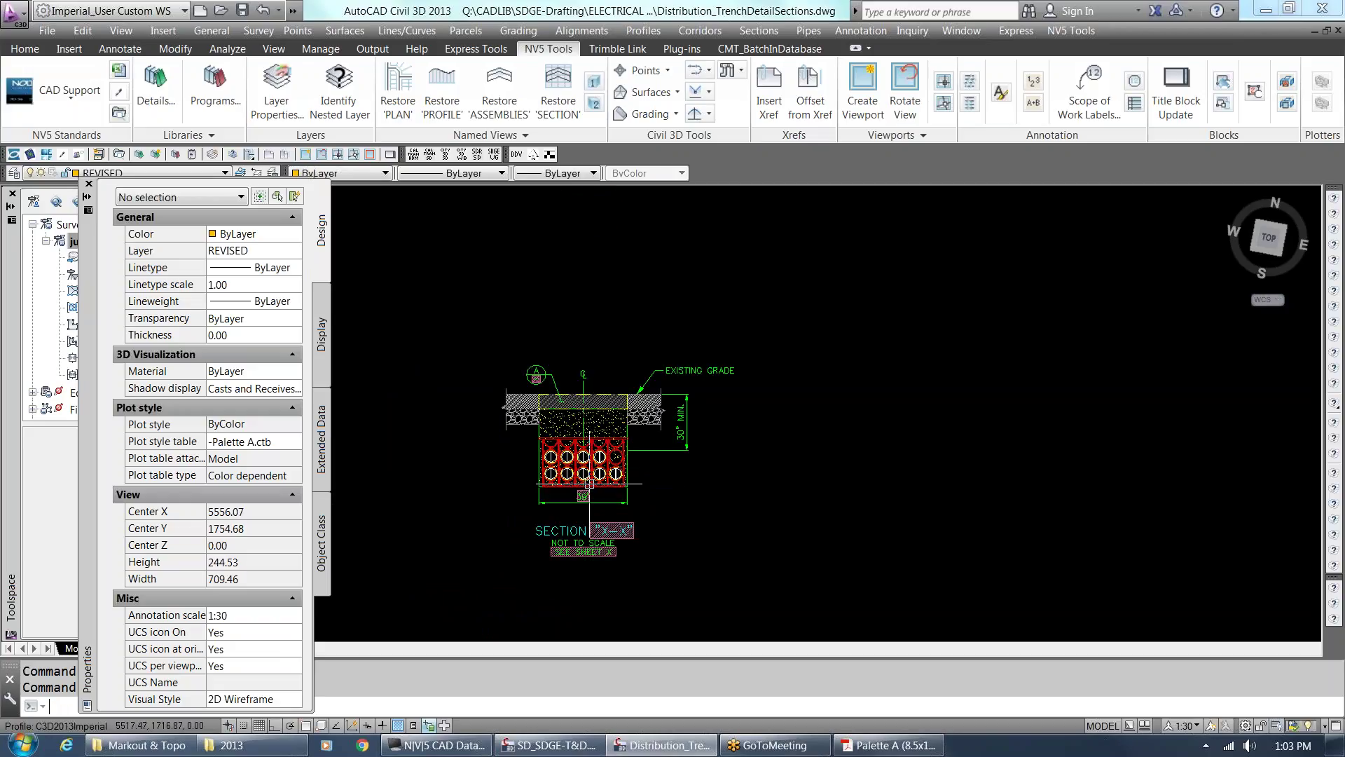
pyautogui.write('co')
pyautogui.press('Return')
pyautogui.scroll(4, 438, 444)
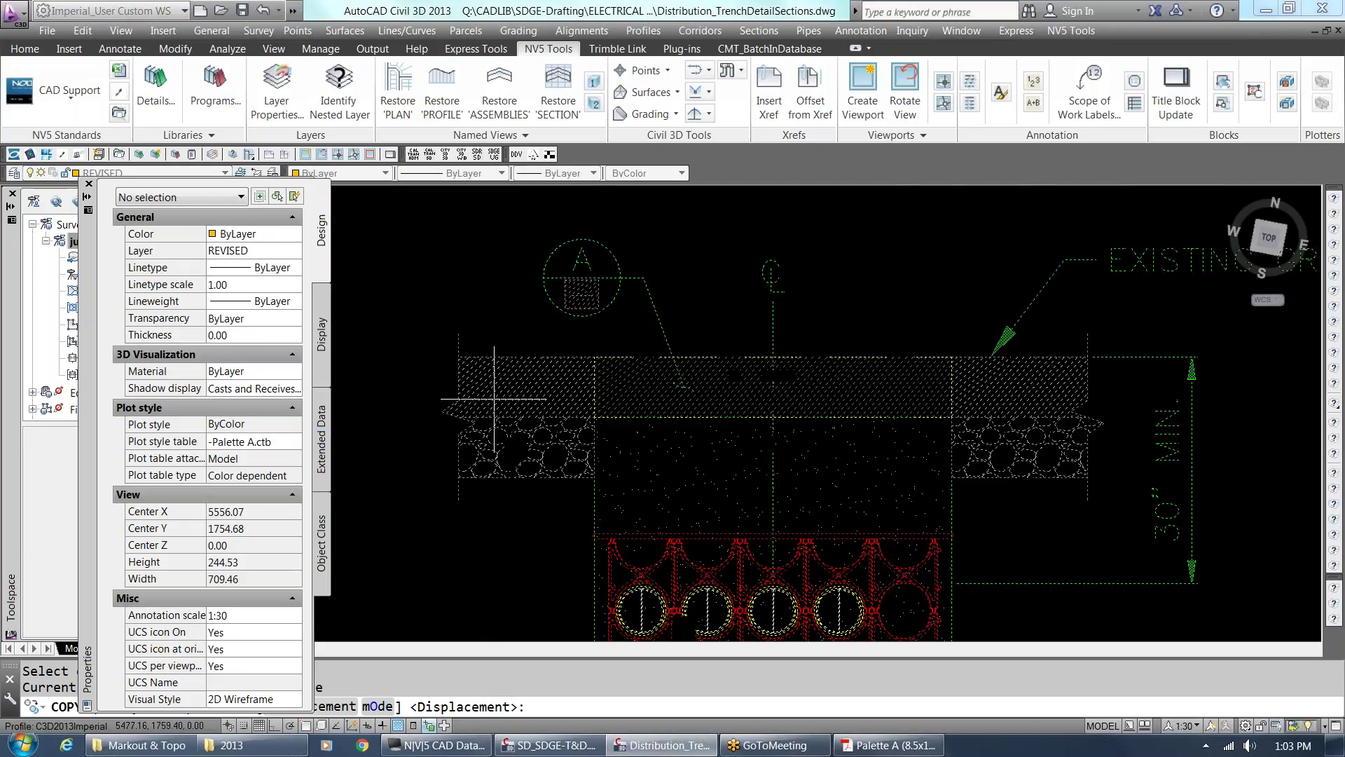
pyautogui.scroll(4, 439, 444)
pyautogui.press('F3')
pyautogui.click(439, 444)
pyautogui.scroll(-4, 774, 448)
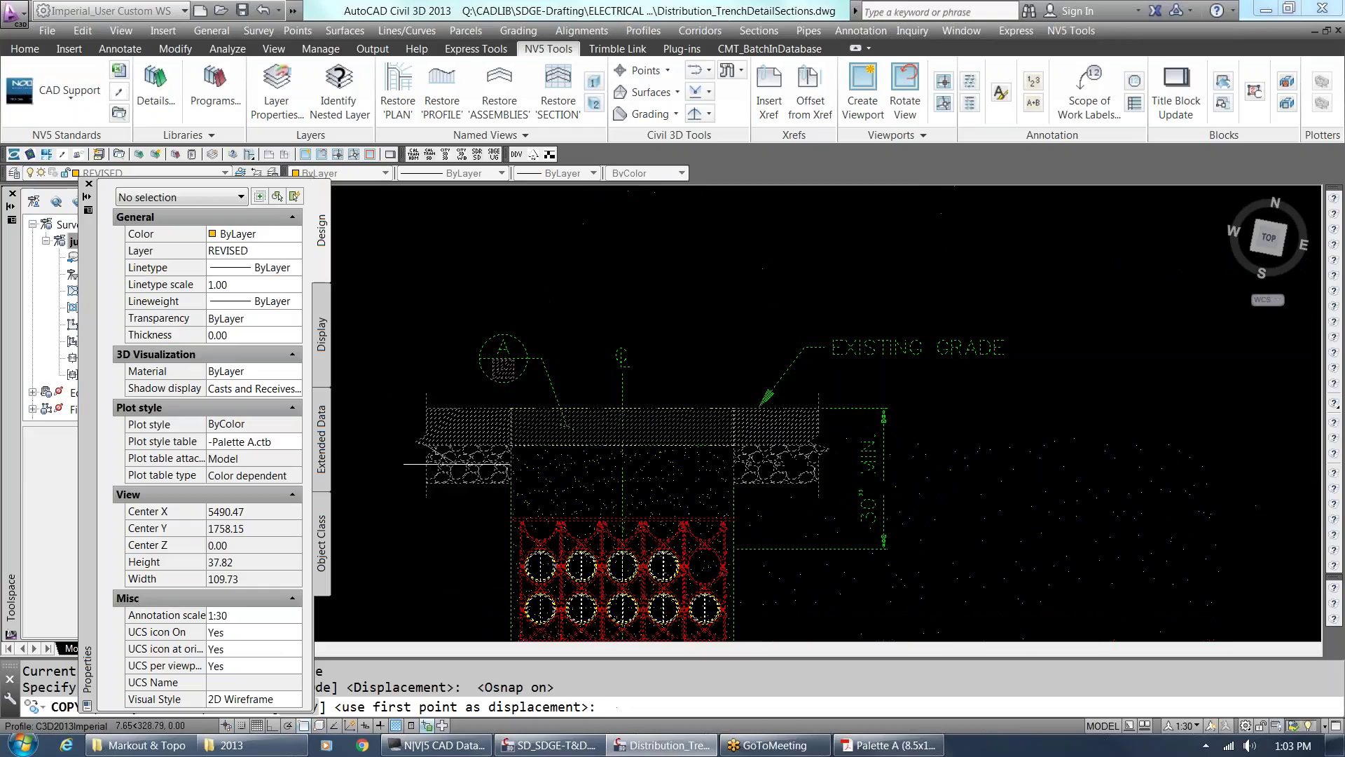
pyautogui.scroll(2, 840, 448)
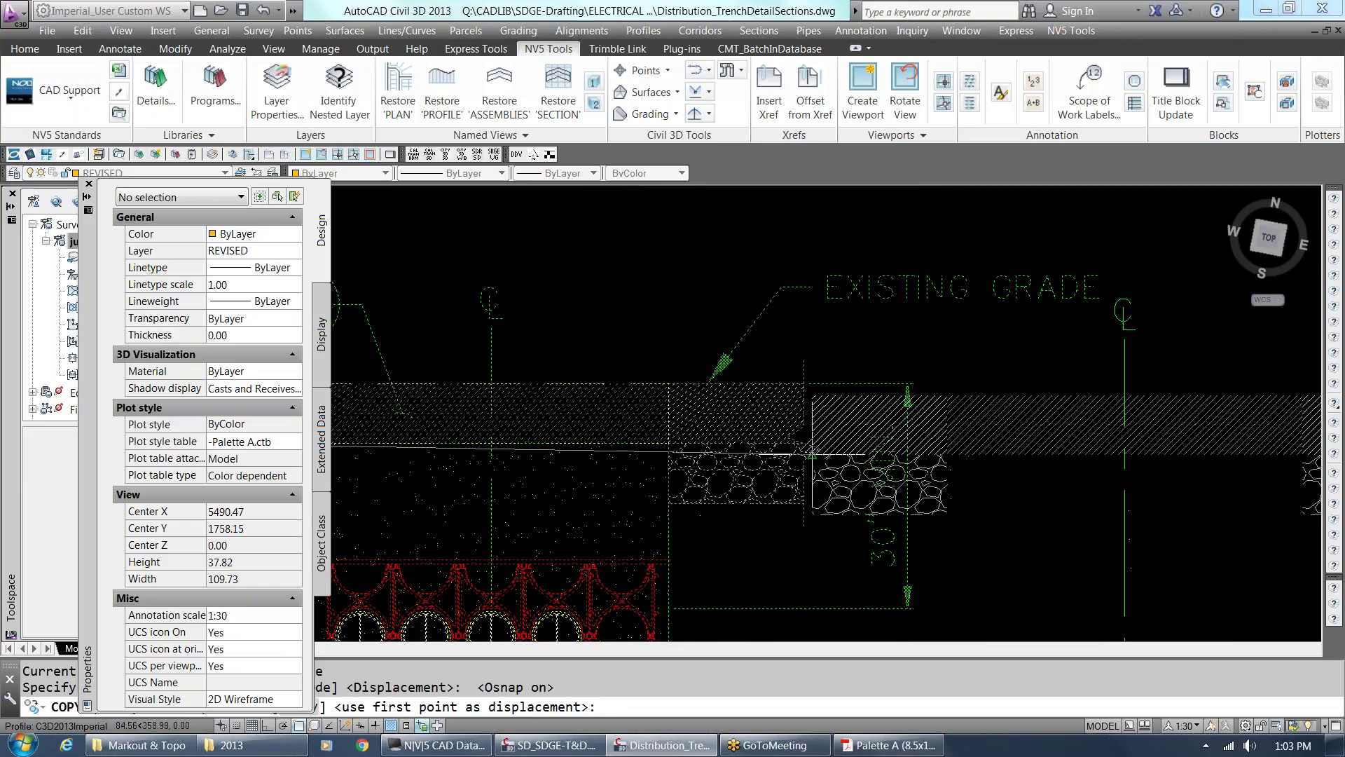
pyautogui.click(811, 446)
pyautogui.scroll(1, 821, 460)
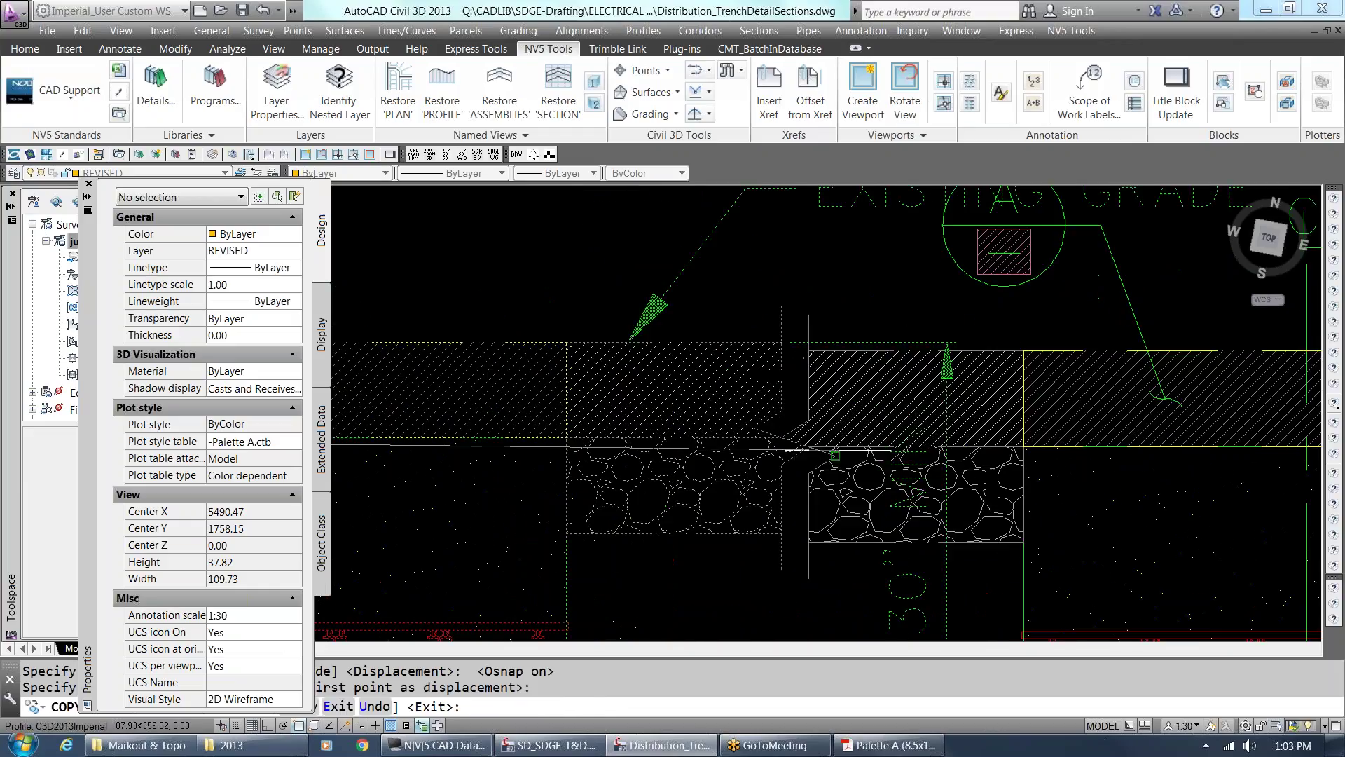
pyautogui.scroll(1, 820, 460)
pyautogui.press('Return')
# Move the copied trench section into its final position beside the original.
pyautogui.click(811, 449)
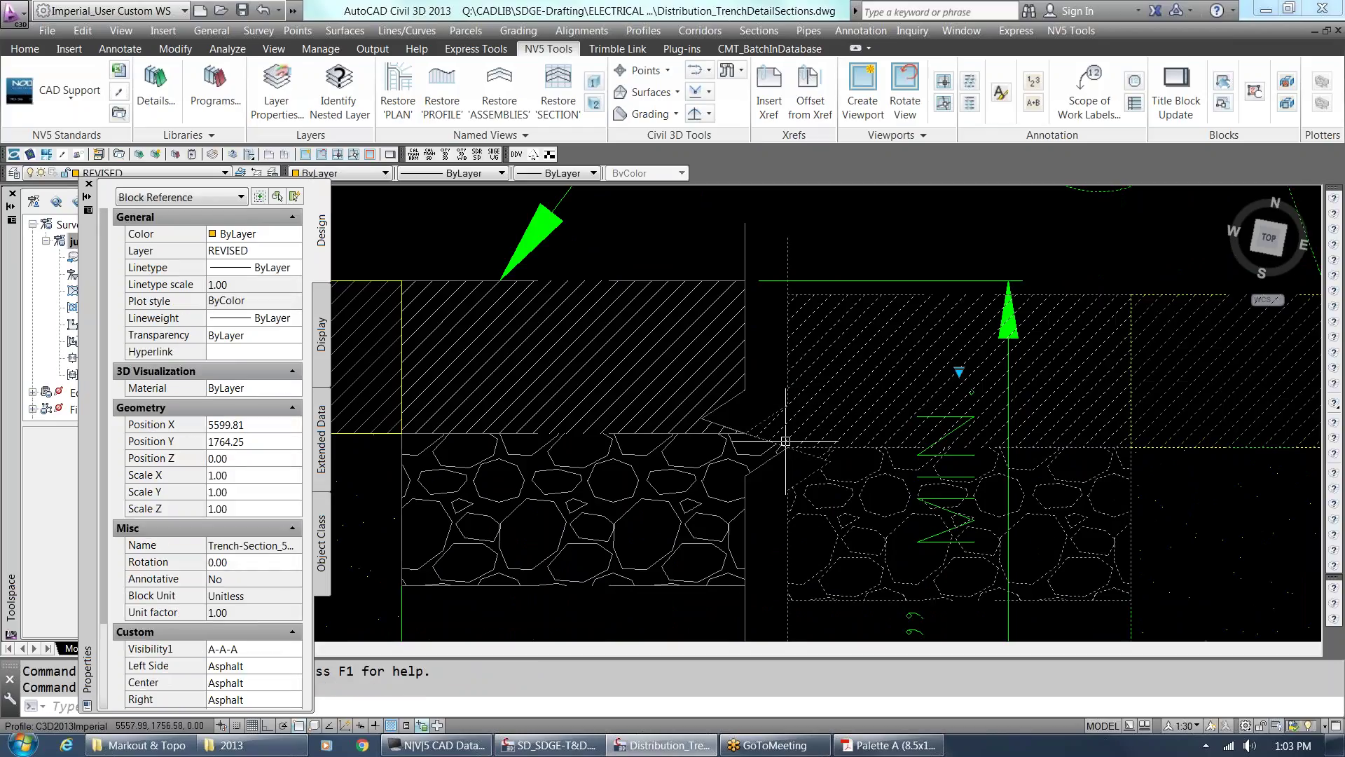
pyautogui.write('m')
pyautogui.press('Return')
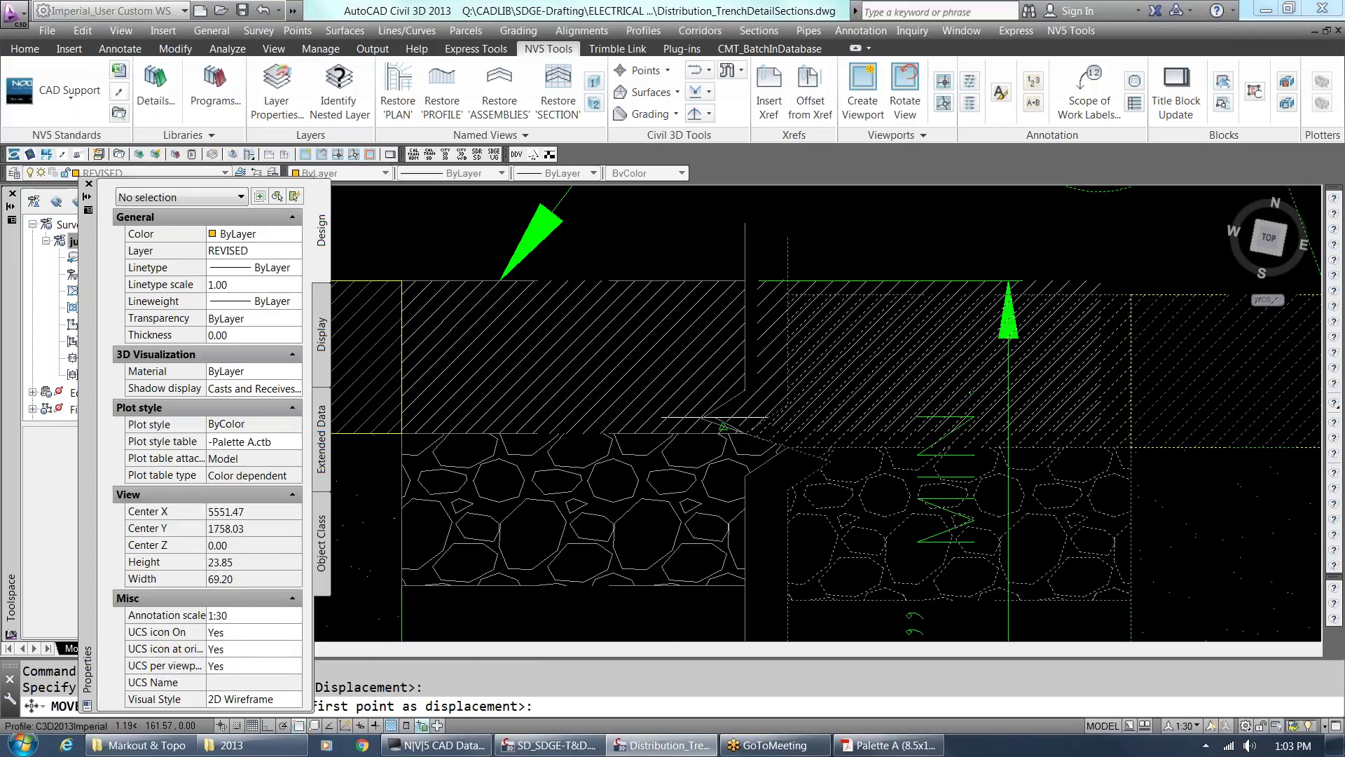
pyautogui.click(703, 418)
pyautogui.scroll(-8, 767, 504)
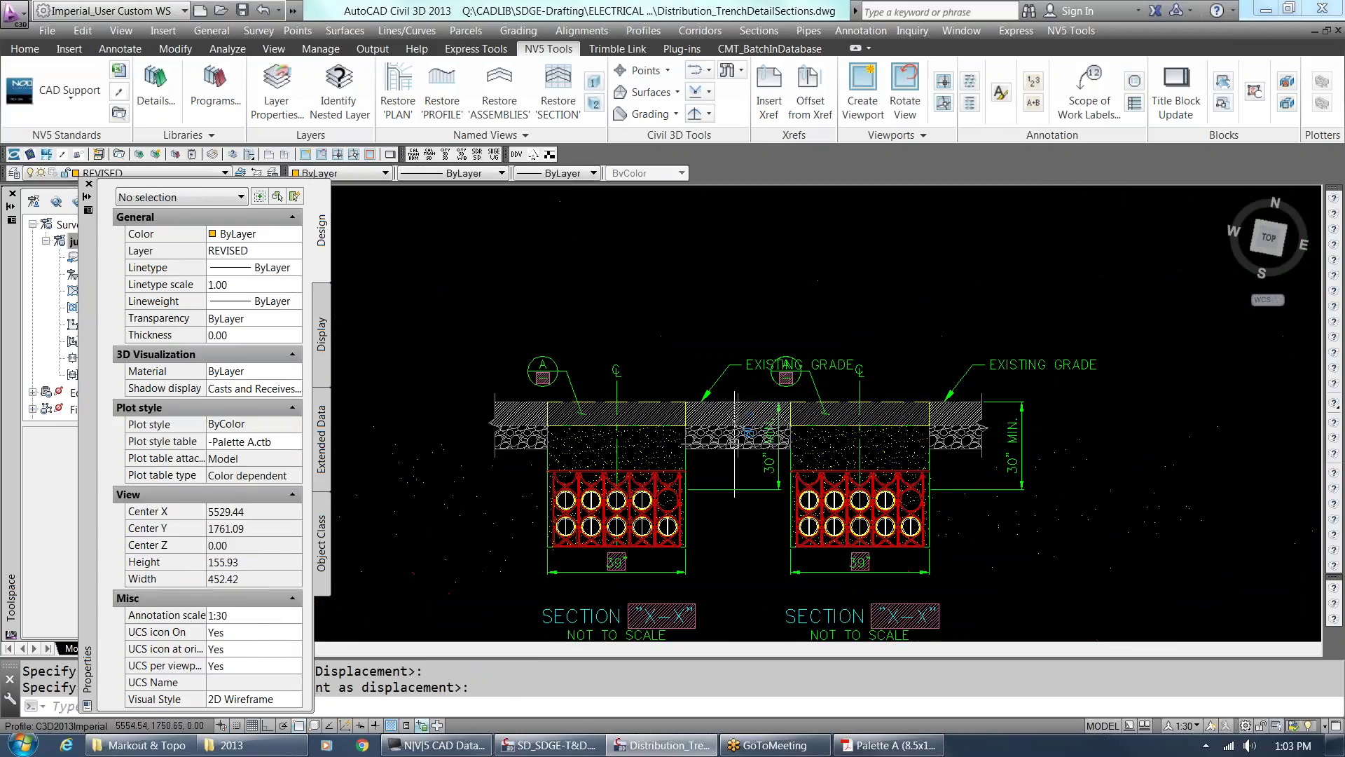
# Flip the right trench section's A callout across its centreline.
pyautogui.click(768, 498)
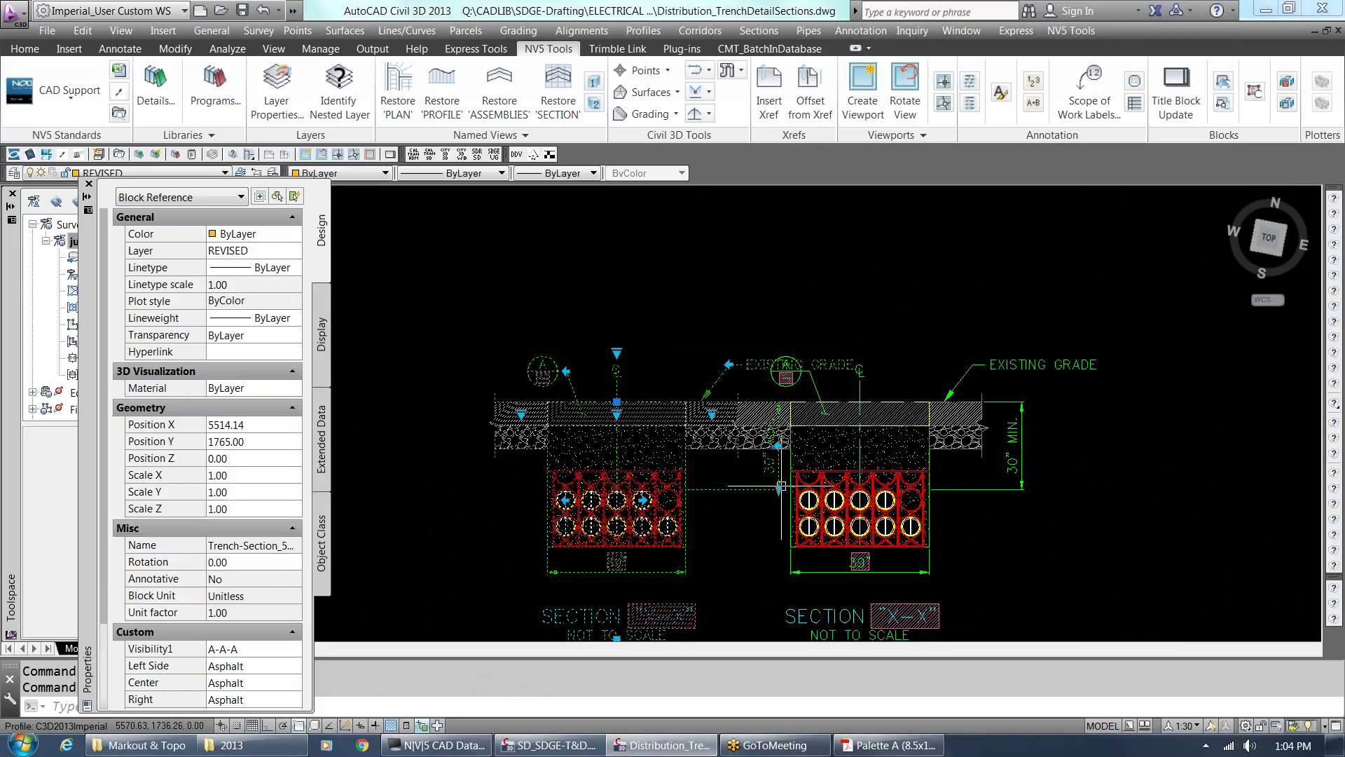
pyautogui.click(781, 463)
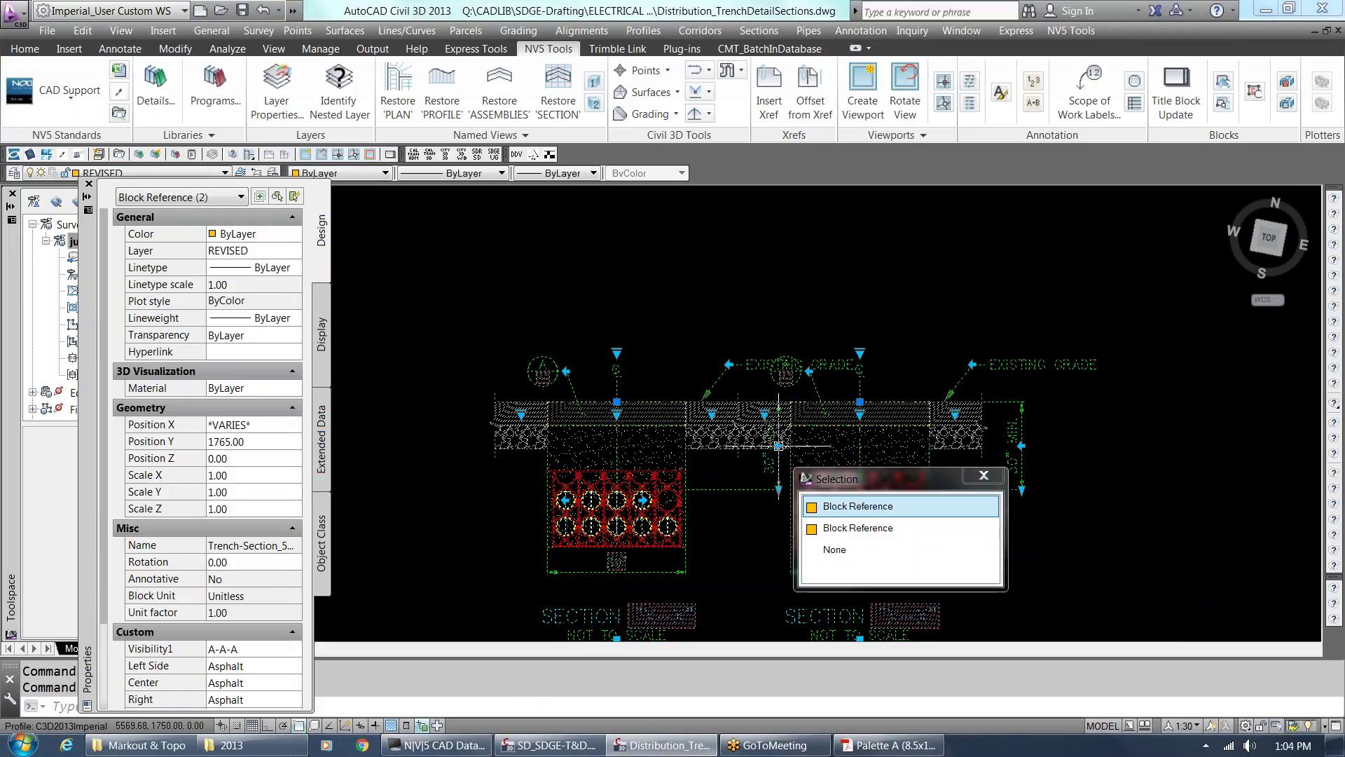
pyautogui.click(781, 464)
pyautogui.press('Escape')
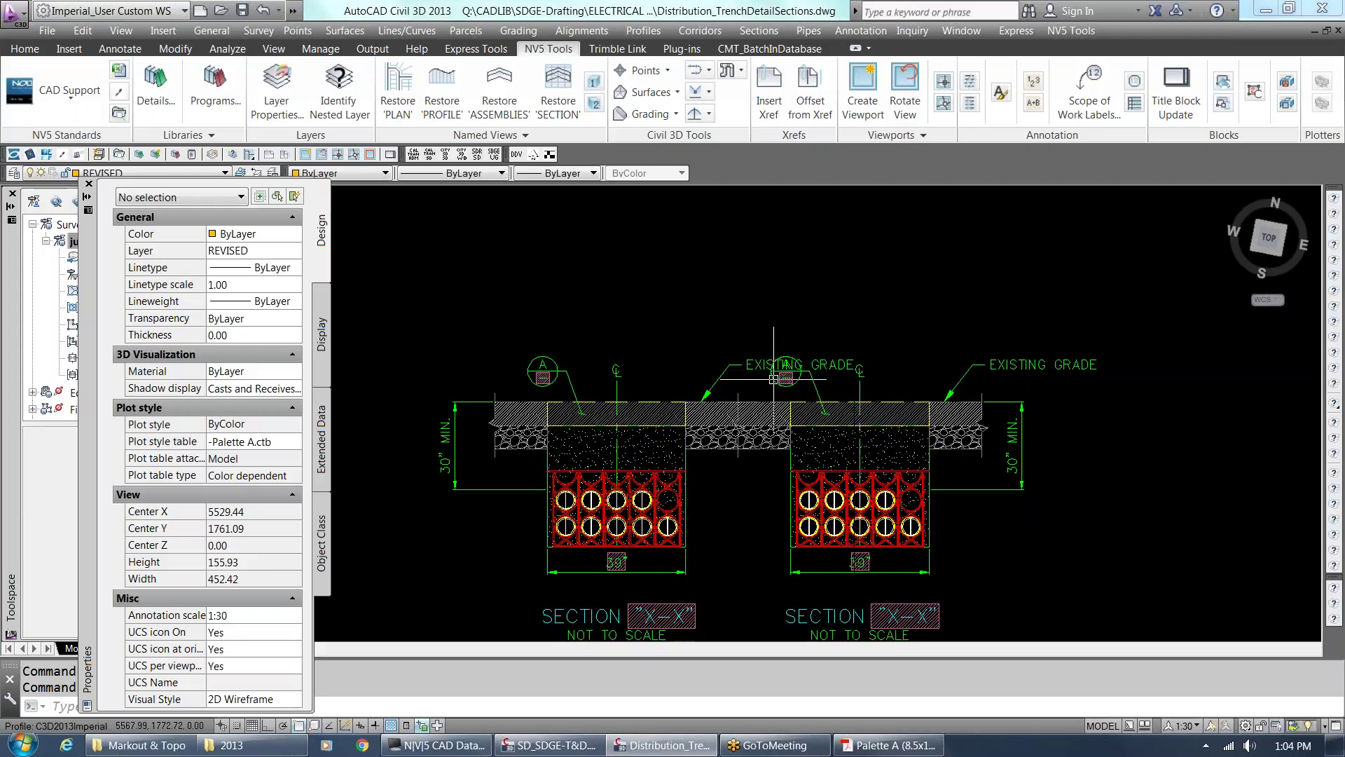
pyautogui.click(773, 379)
pyautogui.click(809, 372)
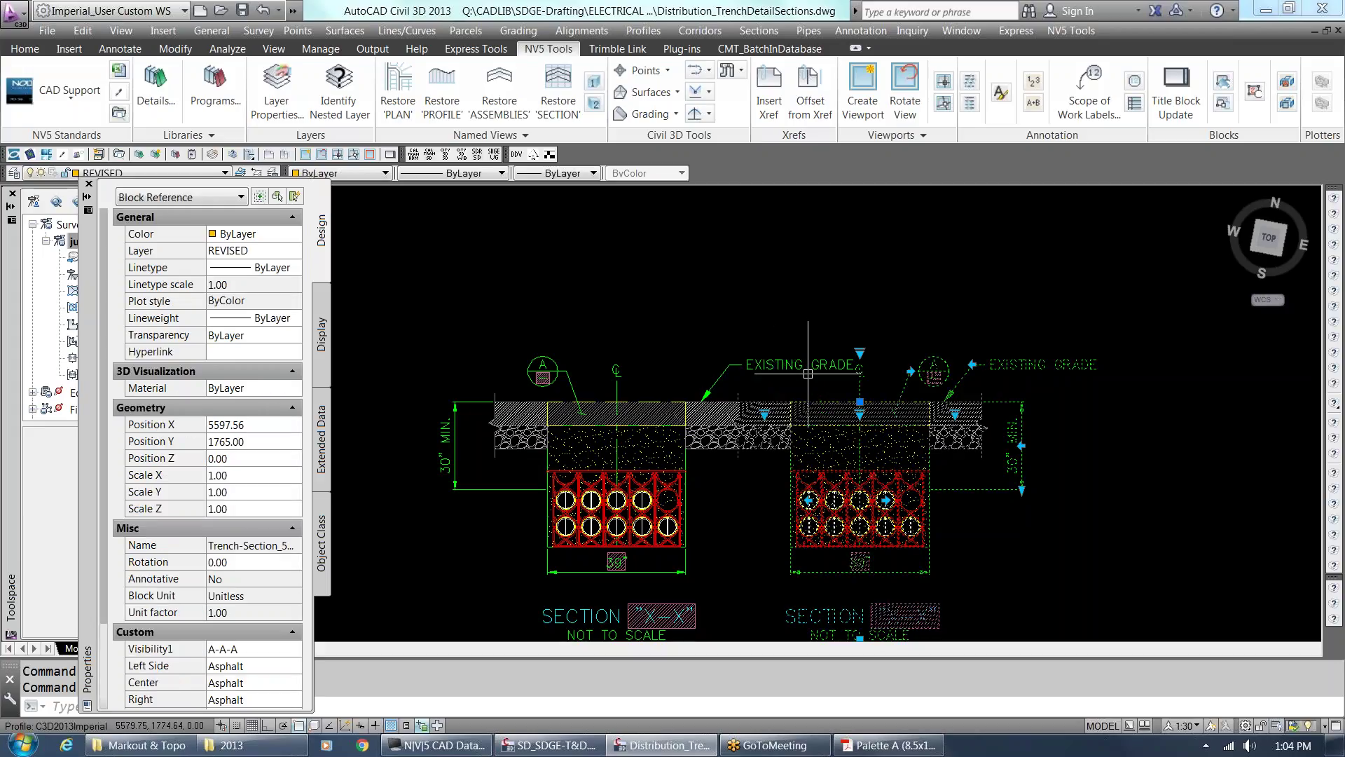
pyautogui.press('Escape')
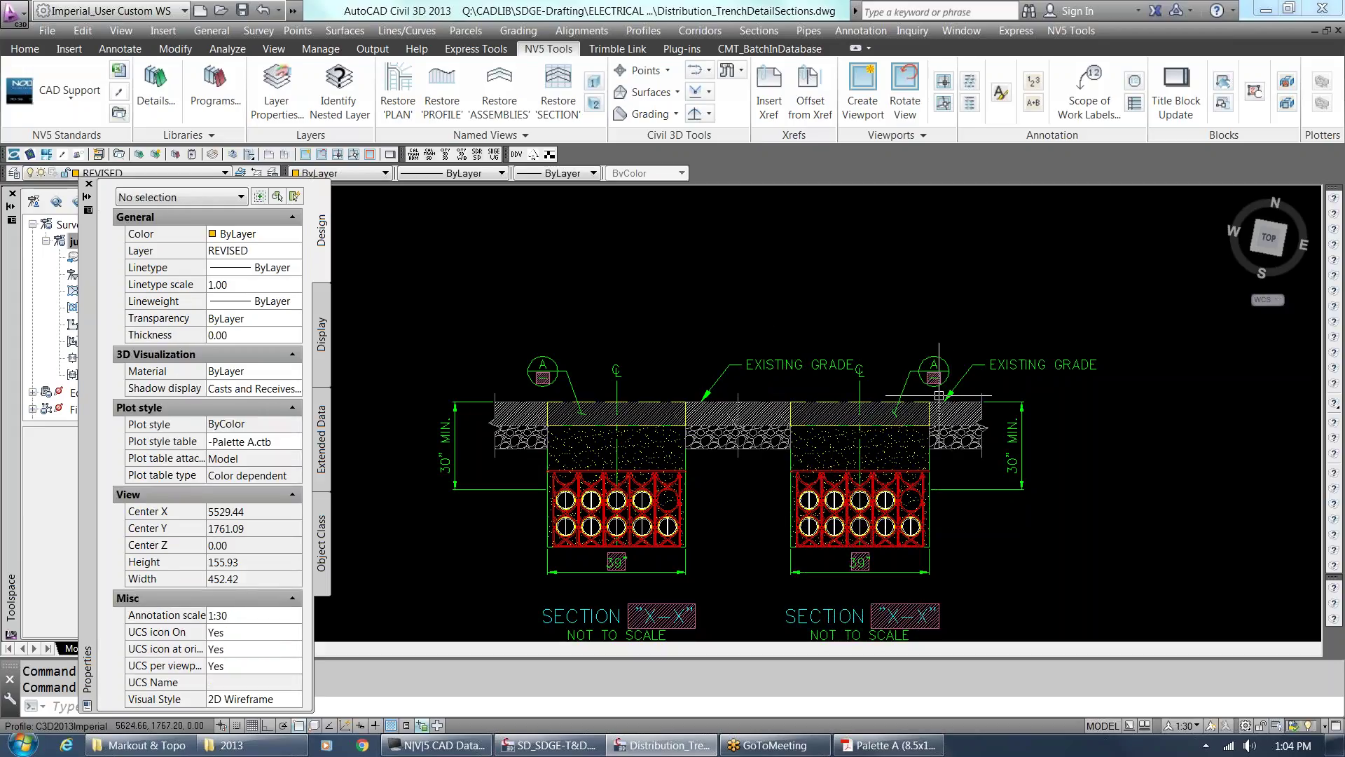
pyautogui.scroll(-2, 845, 361)
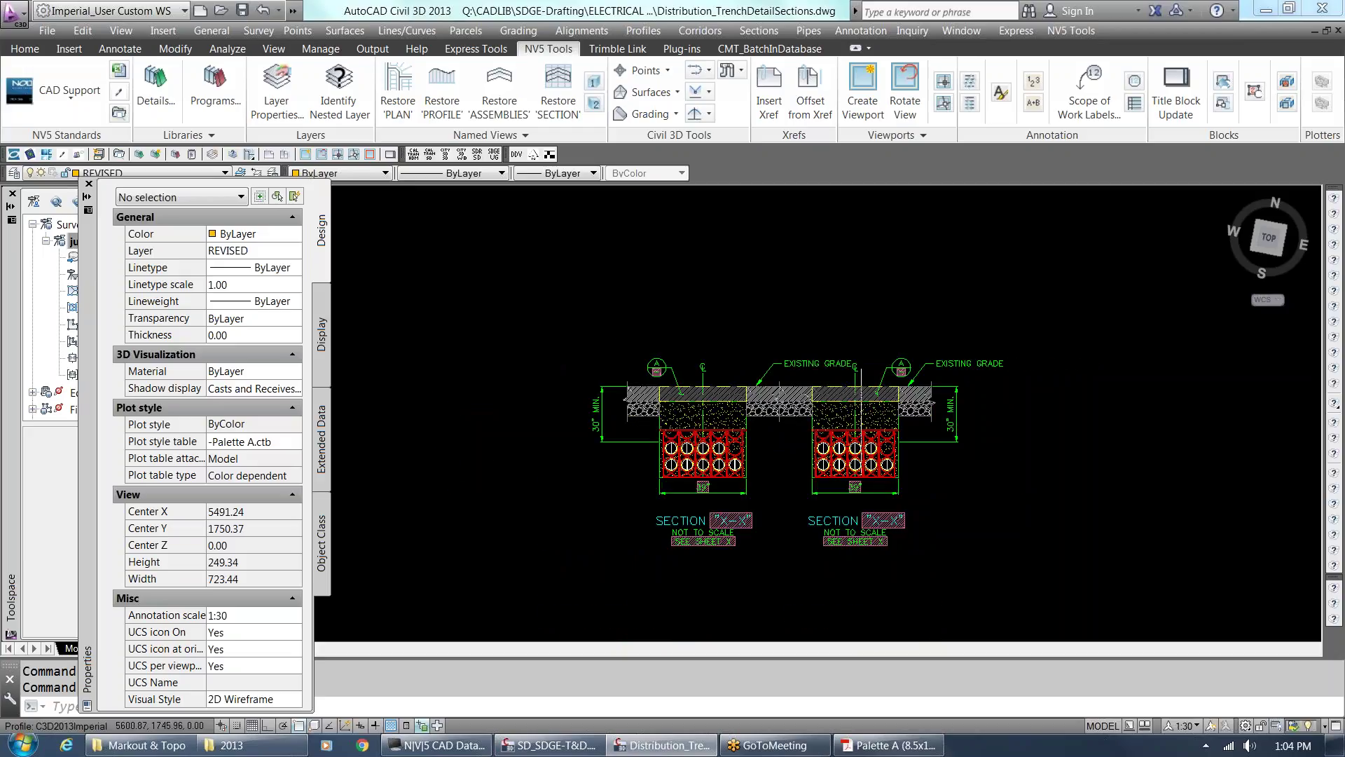
pyautogui.scroll(4, 857, 399)
pyautogui.click(872, 394)
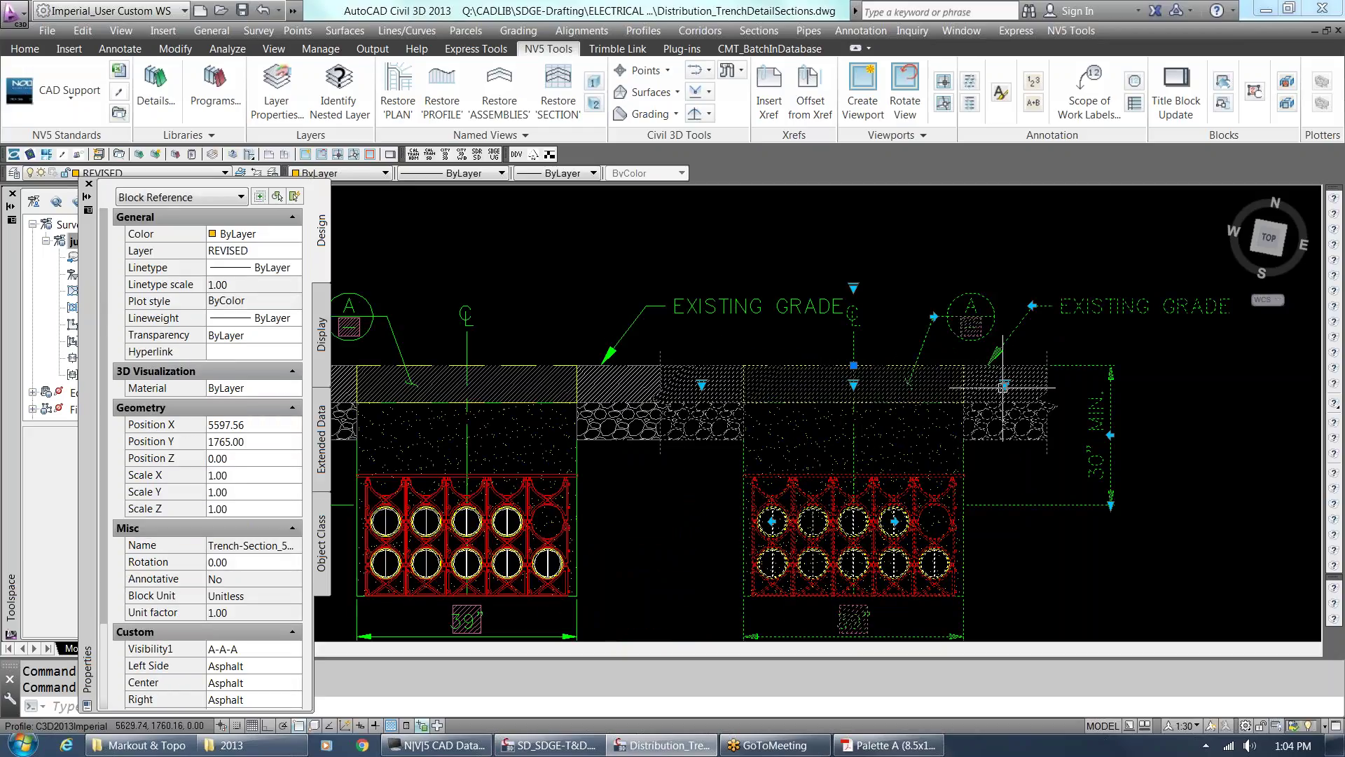
pyautogui.scroll(-2, 838, 376)
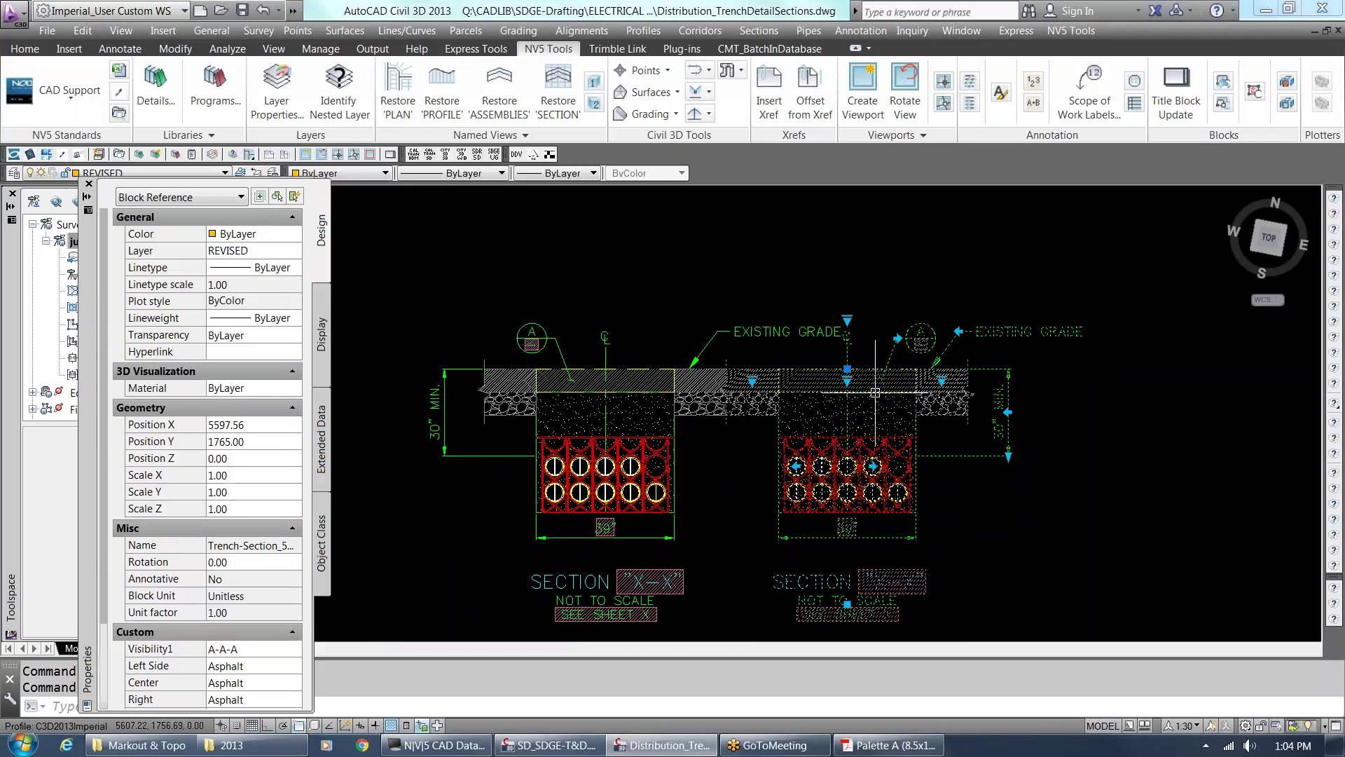
pyautogui.press('Escape')
# Set the left trench section's left side surface to Dirt.
pyautogui.click(767, 328)
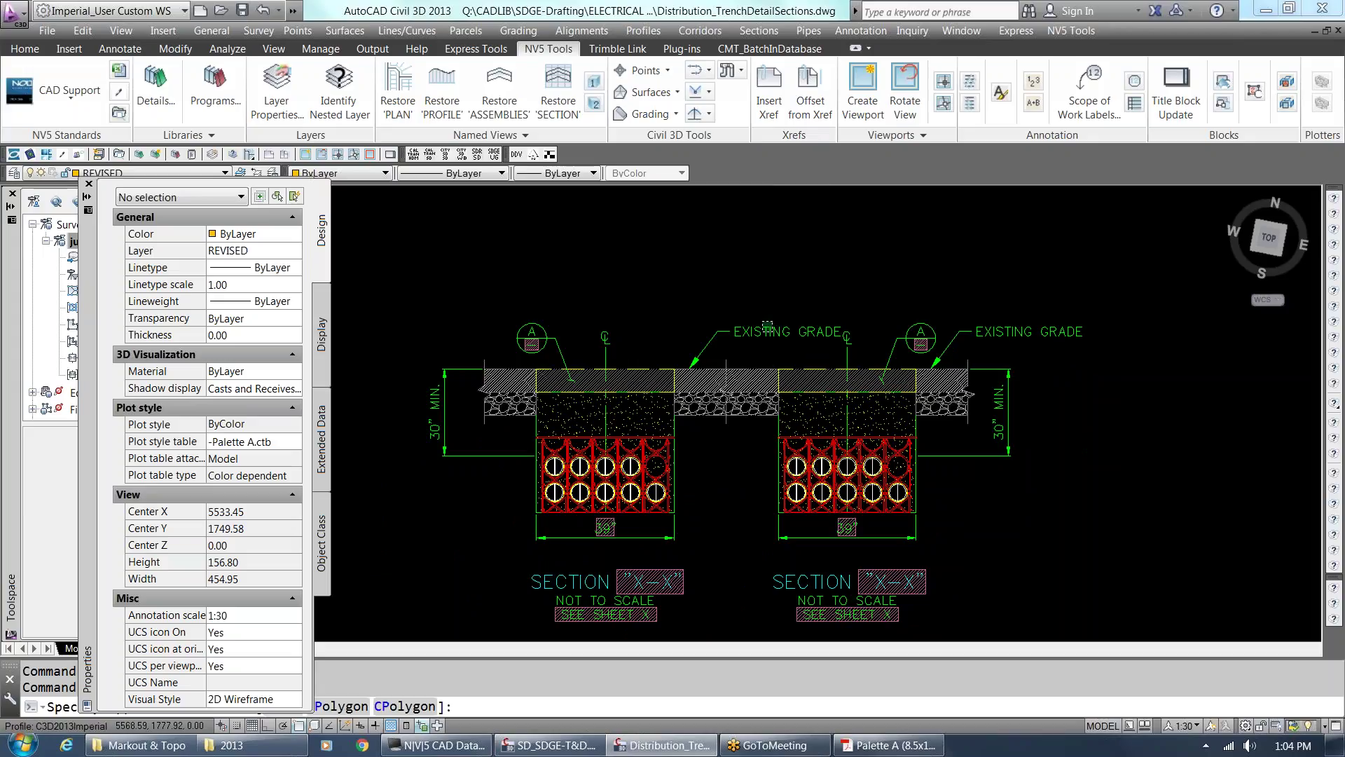
pyautogui.click(725, 324)
pyautogui.scroll(2, 723, 322)
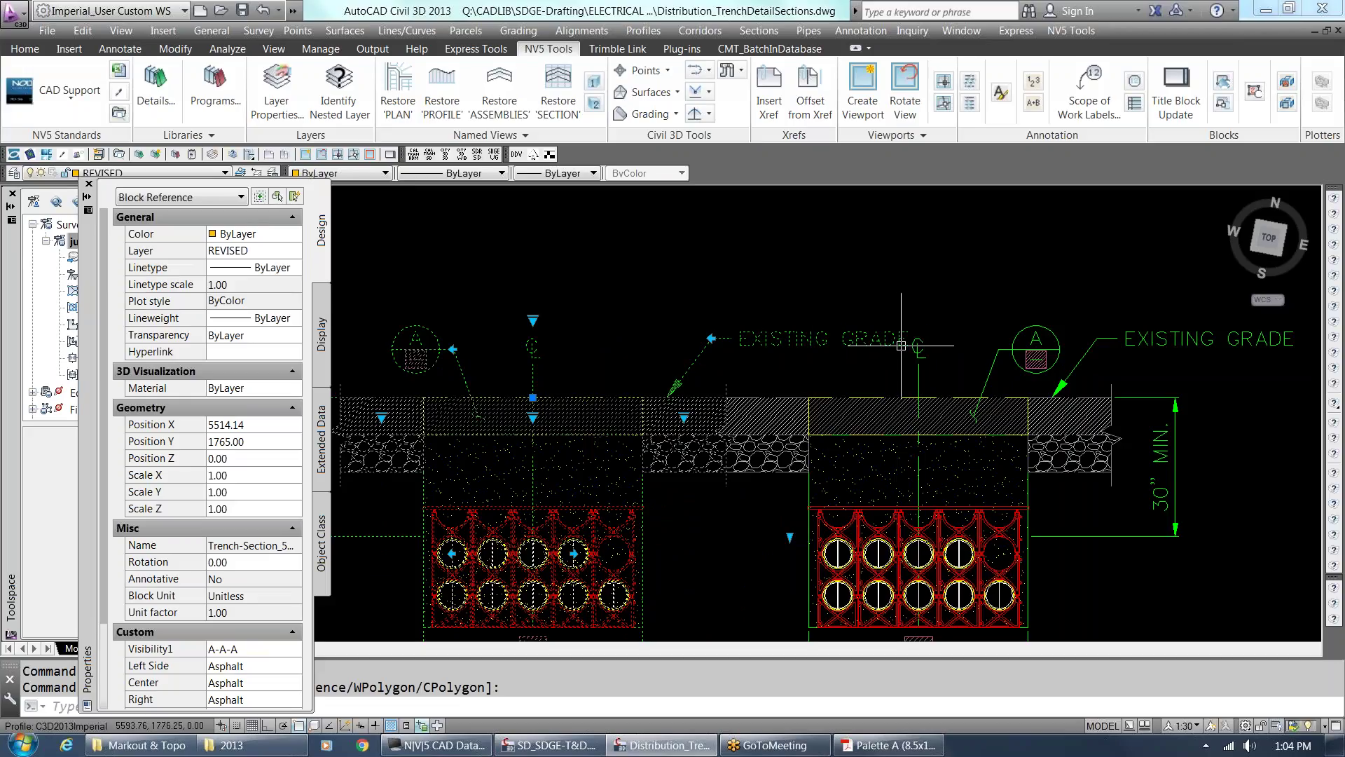
pyautogui.press('Escape')
pyautogui.scroll(-2, 726, 312)
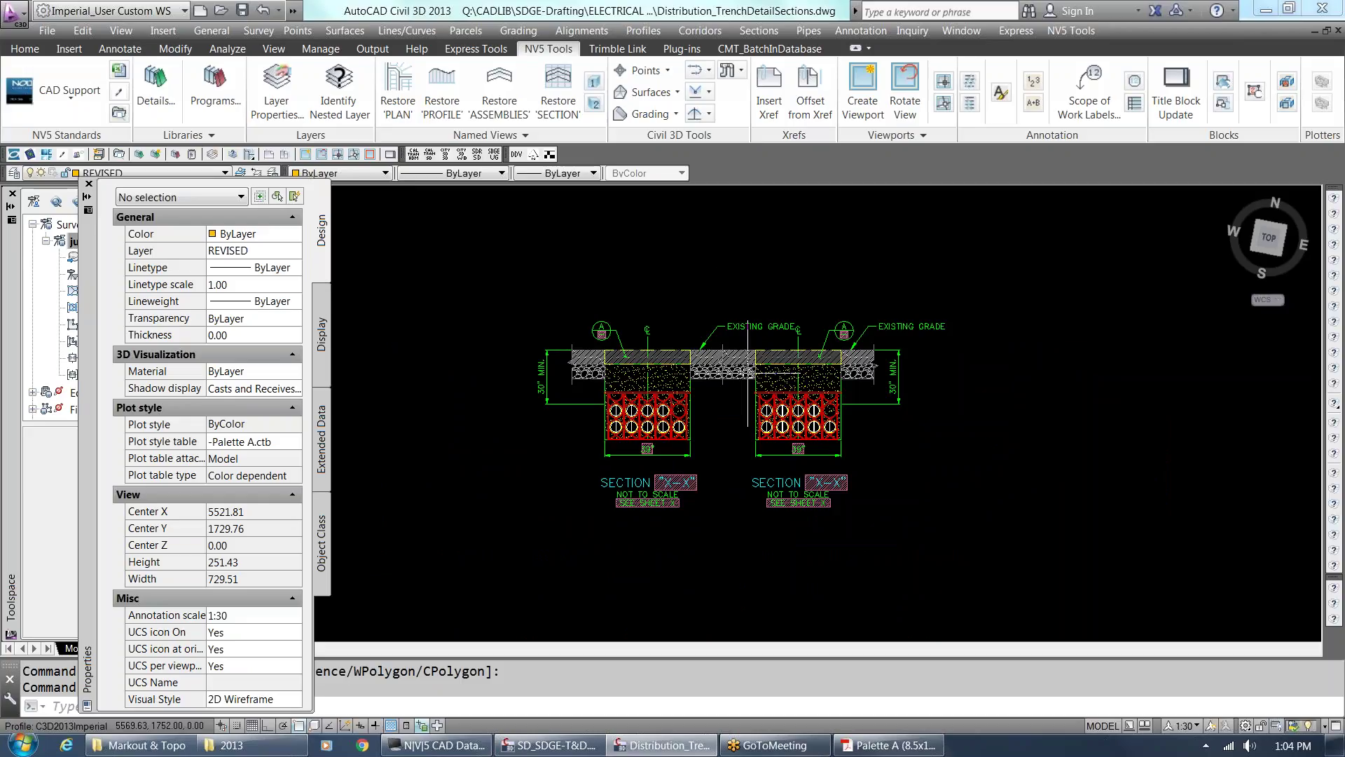
pyautogui.scroll(2, 824, 417)
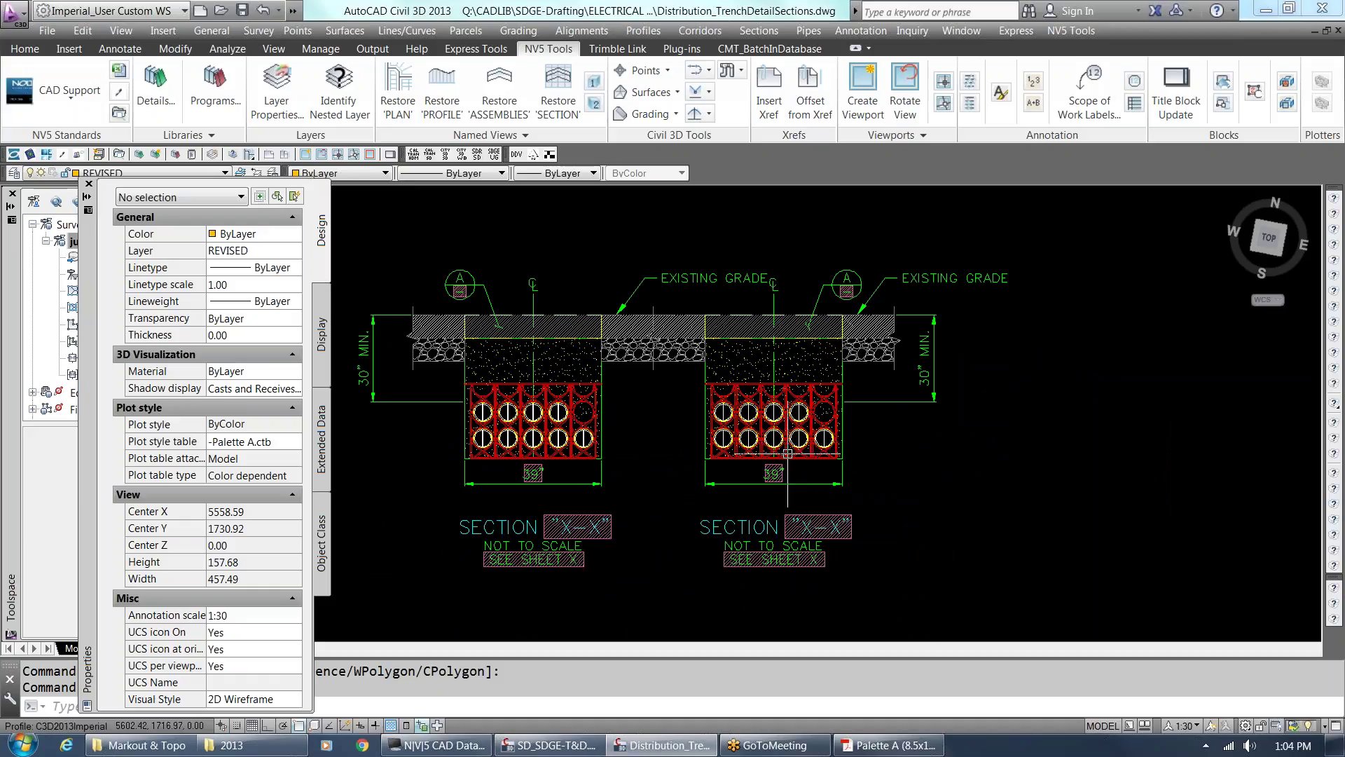
pyautogui.scroll(2, 456, 309)
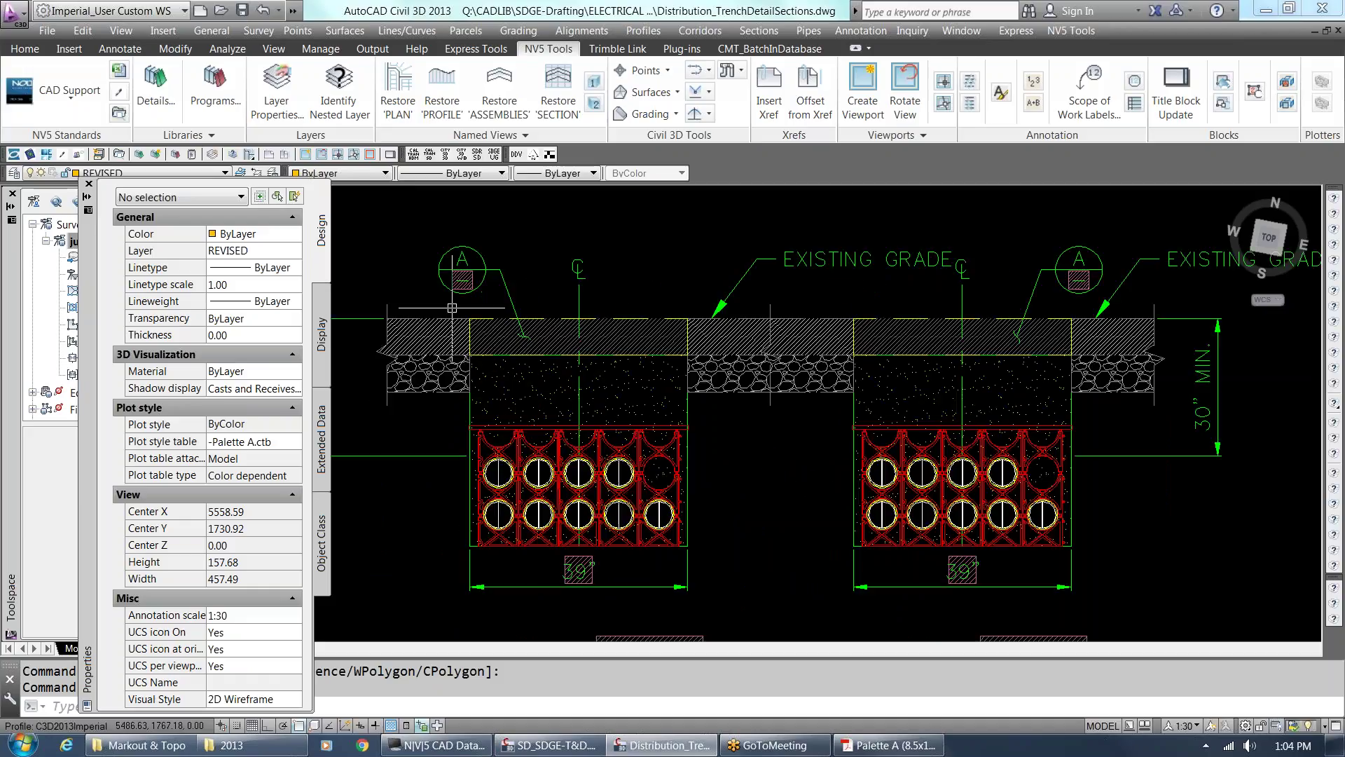
pyautogui.click(447, 338)
pyautogui.click(428, 337)
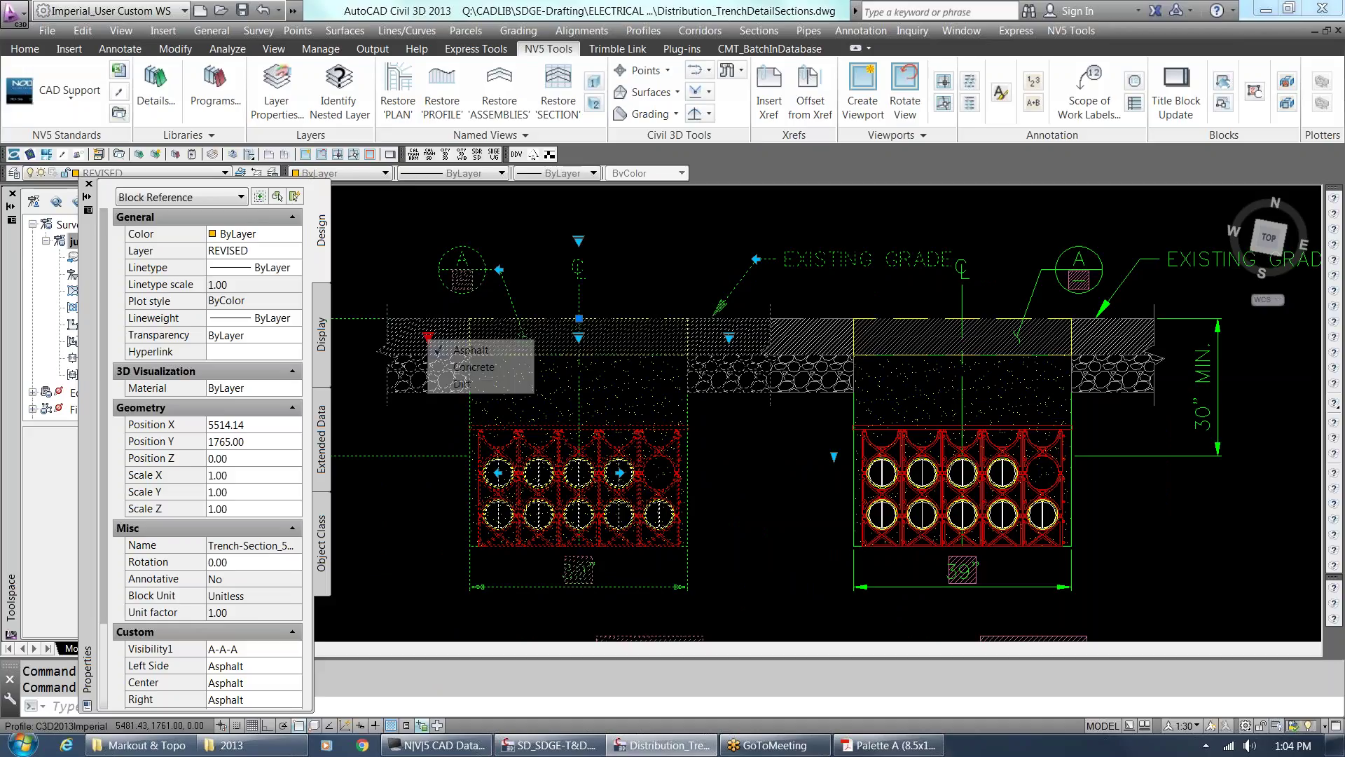
pyautogui.click(458, 381)
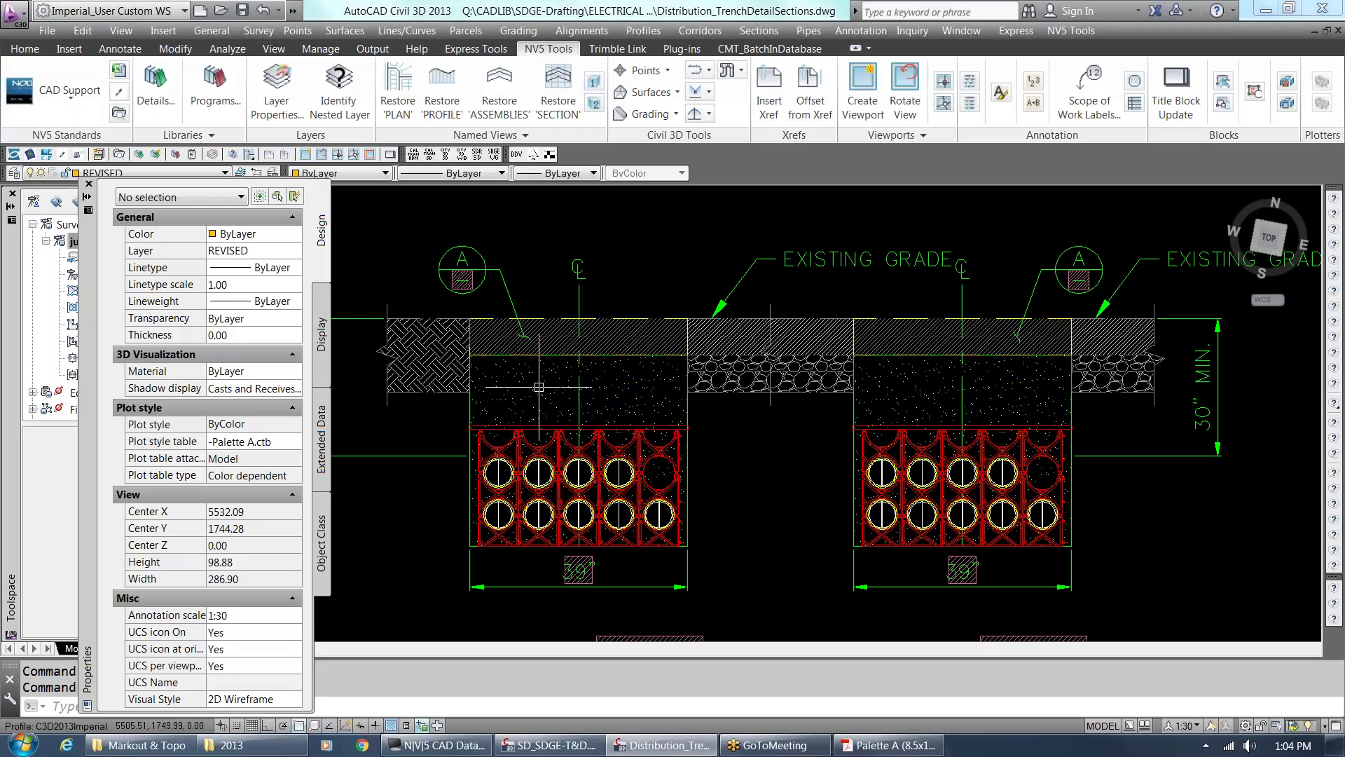
# Revert the left trench section's left side surface to Asphalt.
pyautogui.scroll(-4, 536, 379)
pyautogui.scroll(-8, 718, 458)
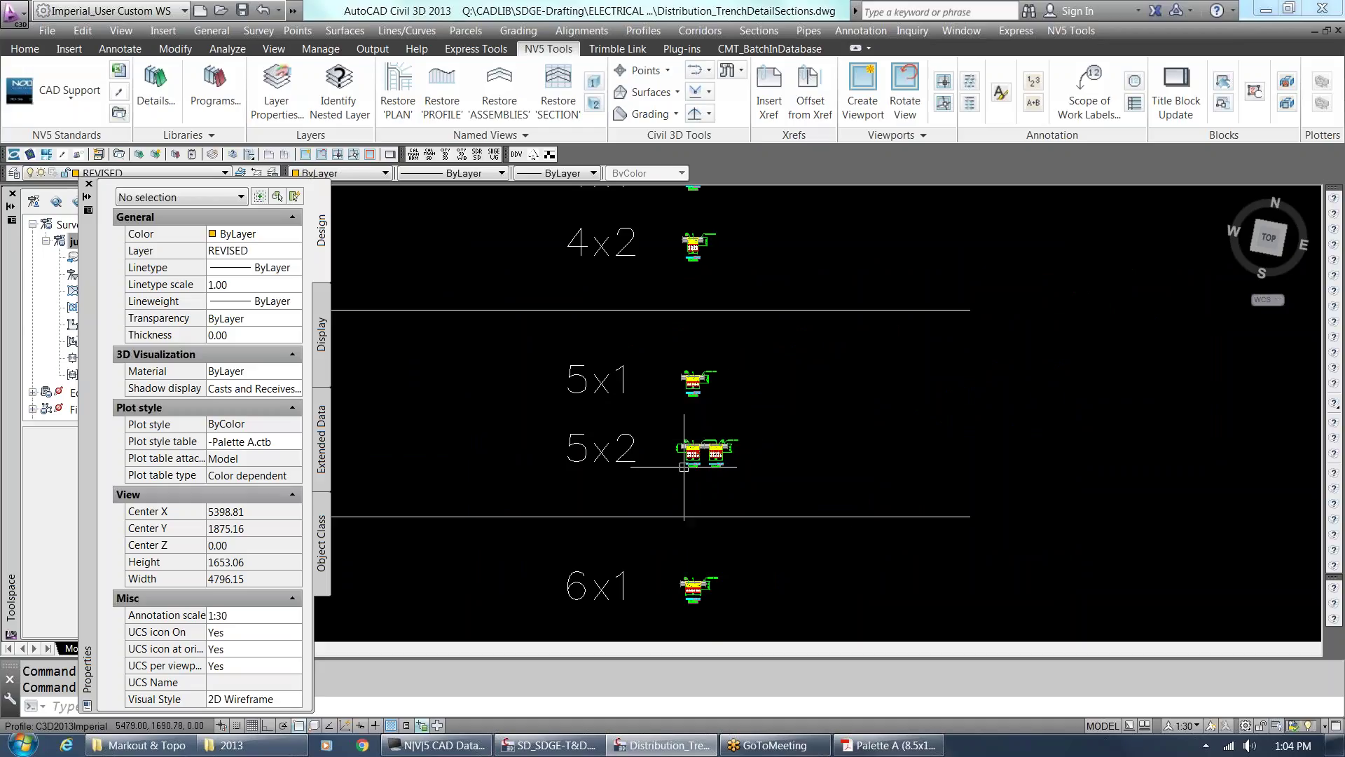
pyautogui.scroll(4, 697, 449)
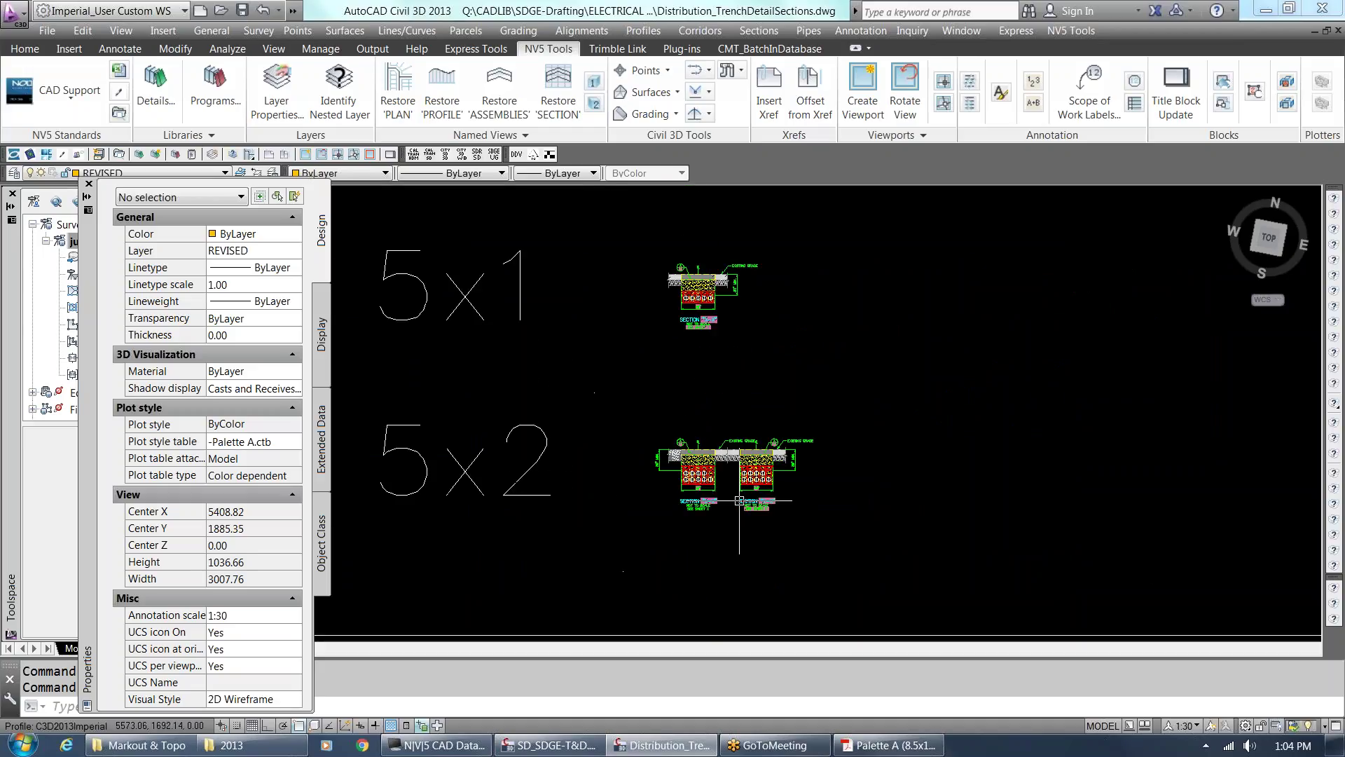
pyautogui.scroll(8, 696, 449)
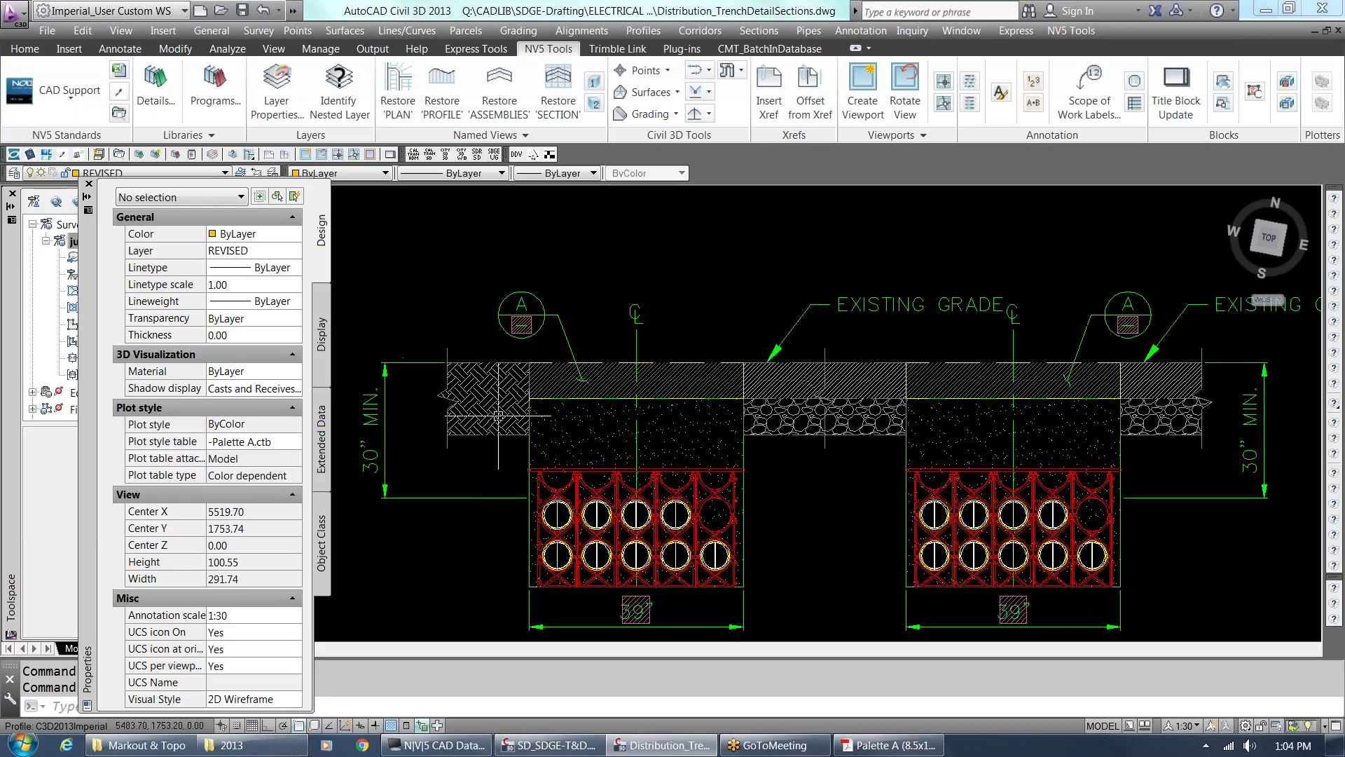
pyautogui.click(483, 421)
pyautogui.click(489, 379)
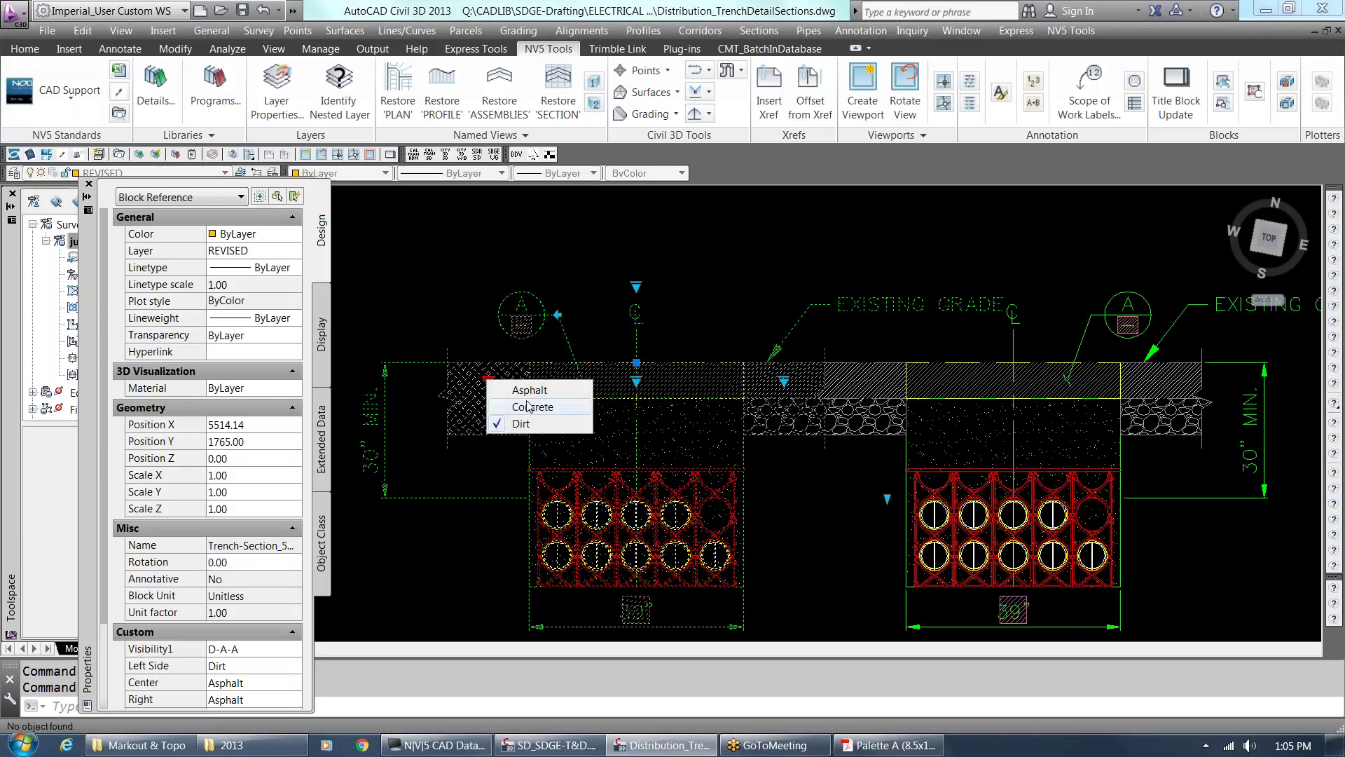
pyautogui.click(522, 391)
pyautogui.press('Escape')
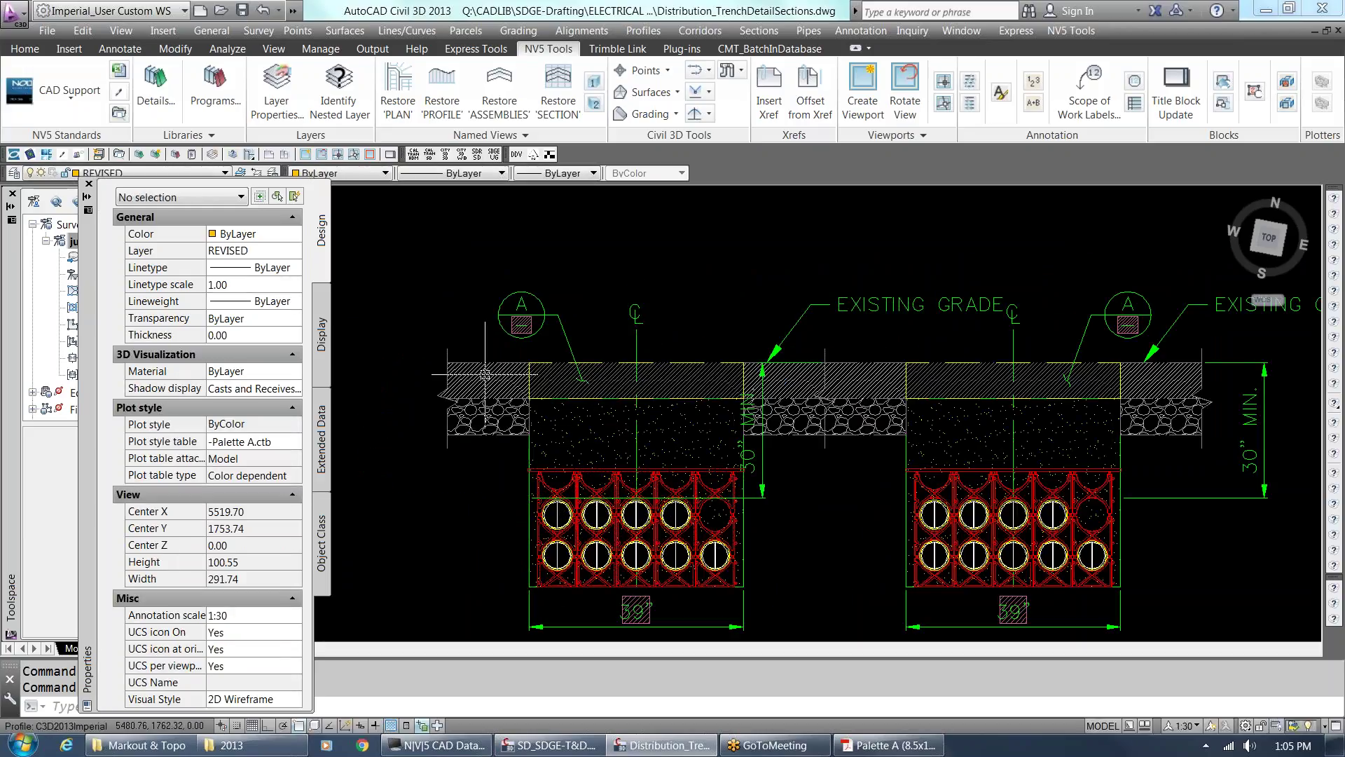
# Try Concrete for the left side surface, then settle on Dirt.
pyautogui.click(505, 428)
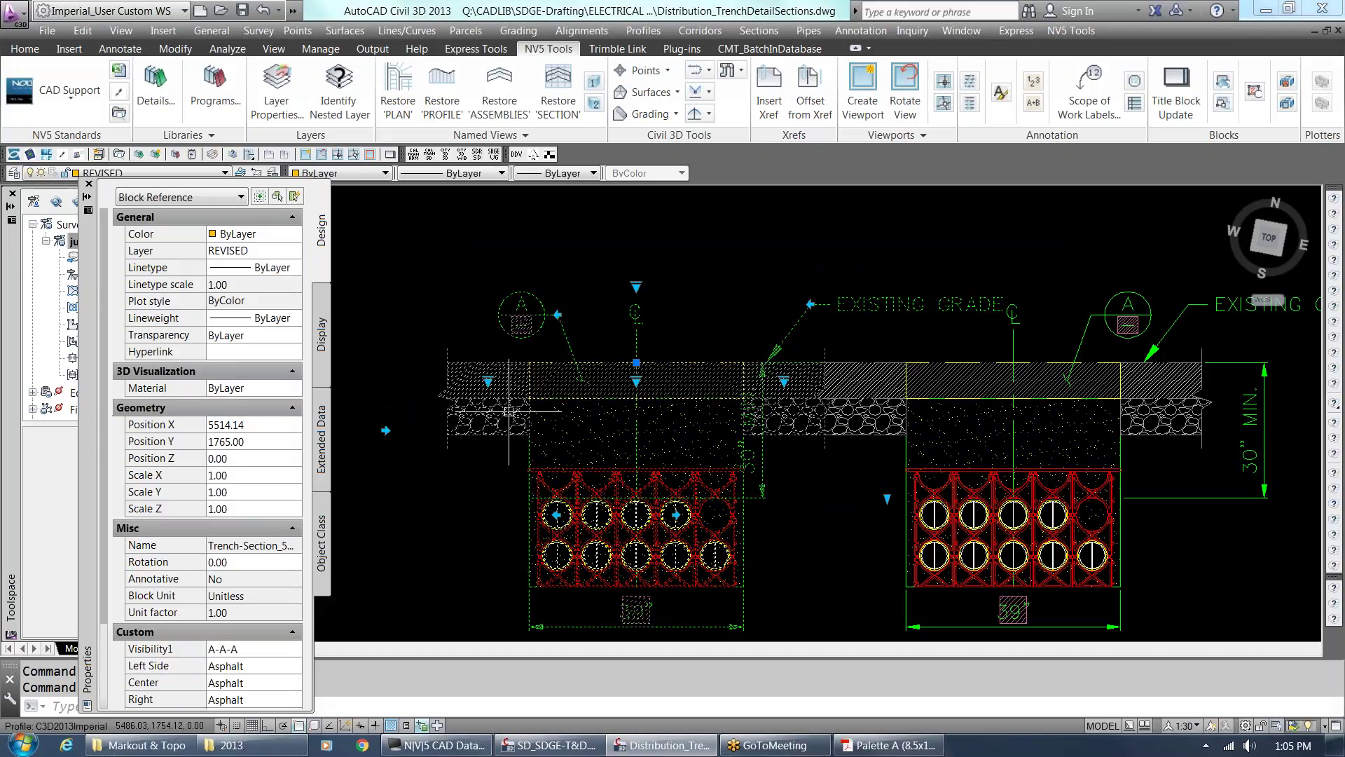
pyautogui.click(488, 381)
pyautogui.click(497, 409)
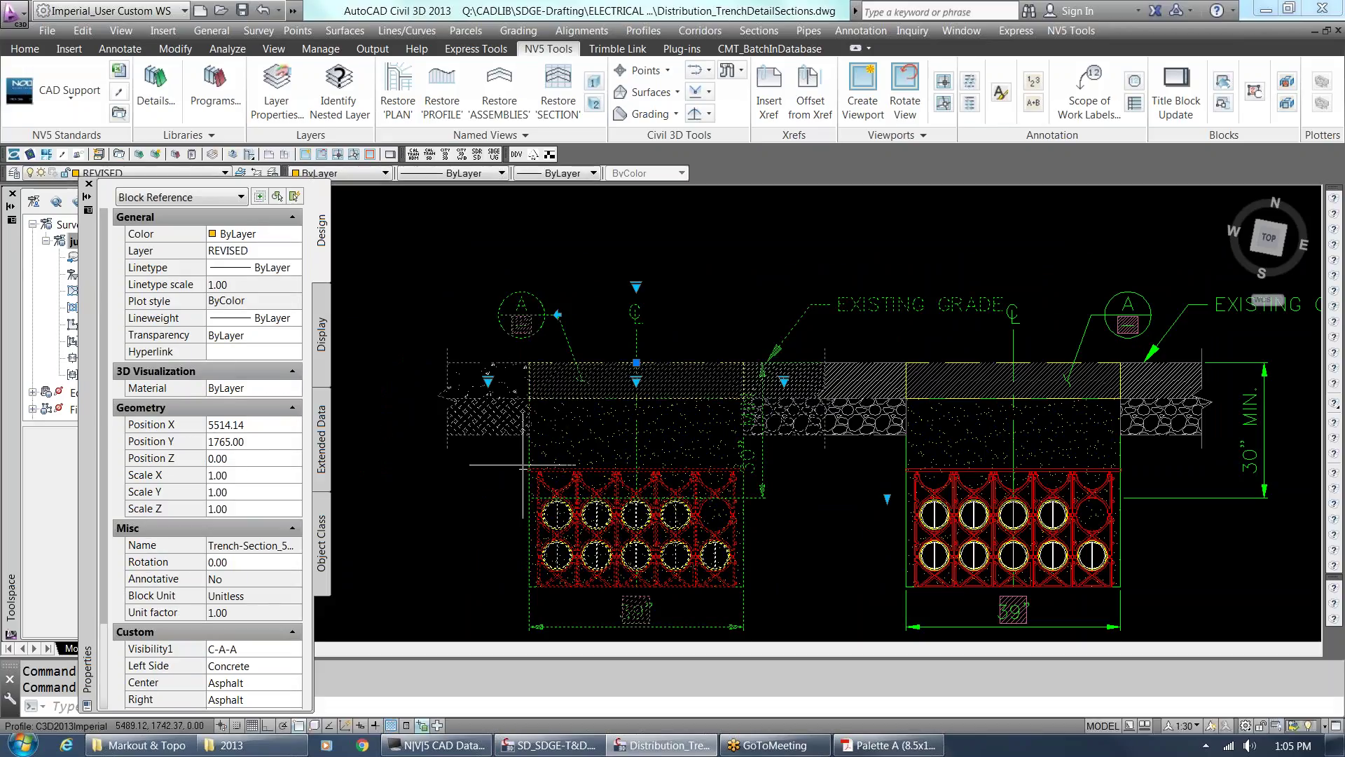
pyautogui.press('Escape')
pyautogui.click(491, 386)
pyautogui.click(488, 381)
pyautogui.click(500, 423)
pyautogui.press('Escape')
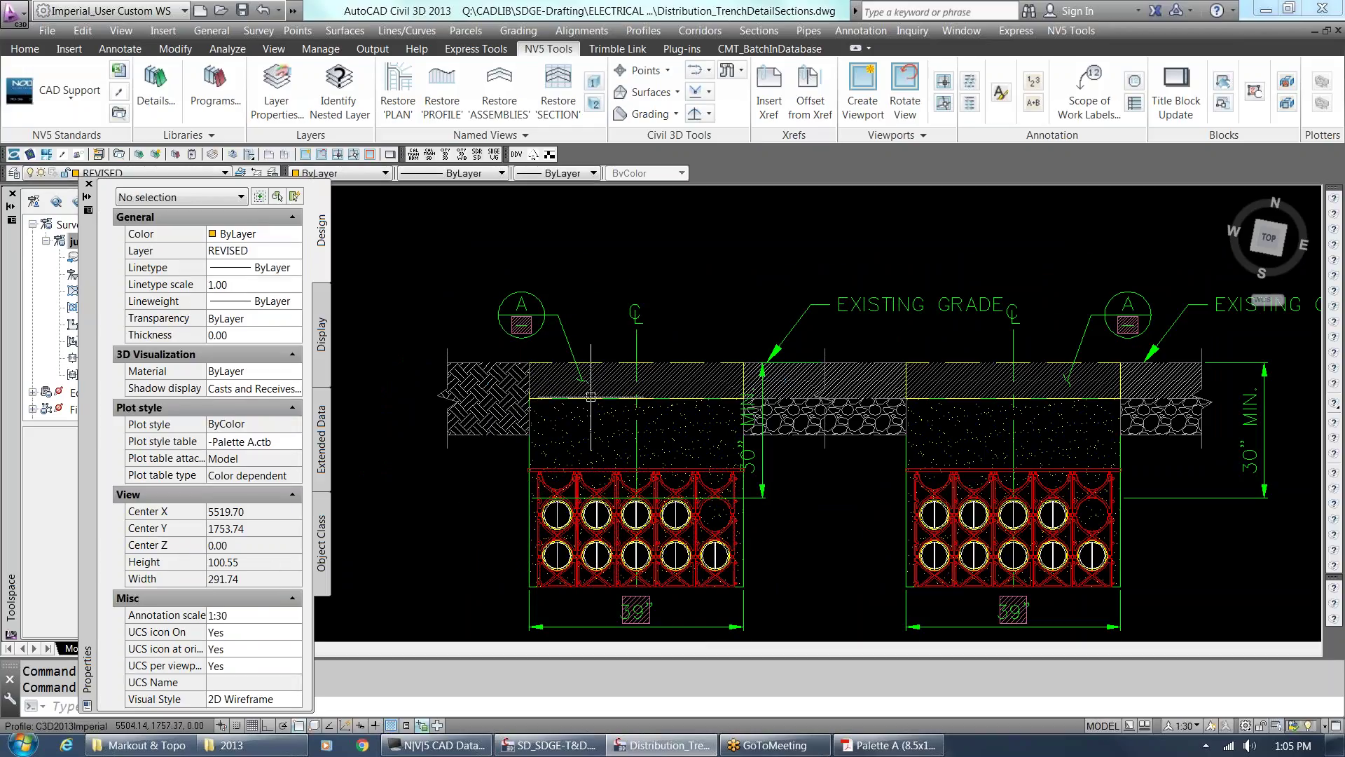
# Set the left trench section's centre surface to Dirt and check the result.
pyautogui.click(594, 372)
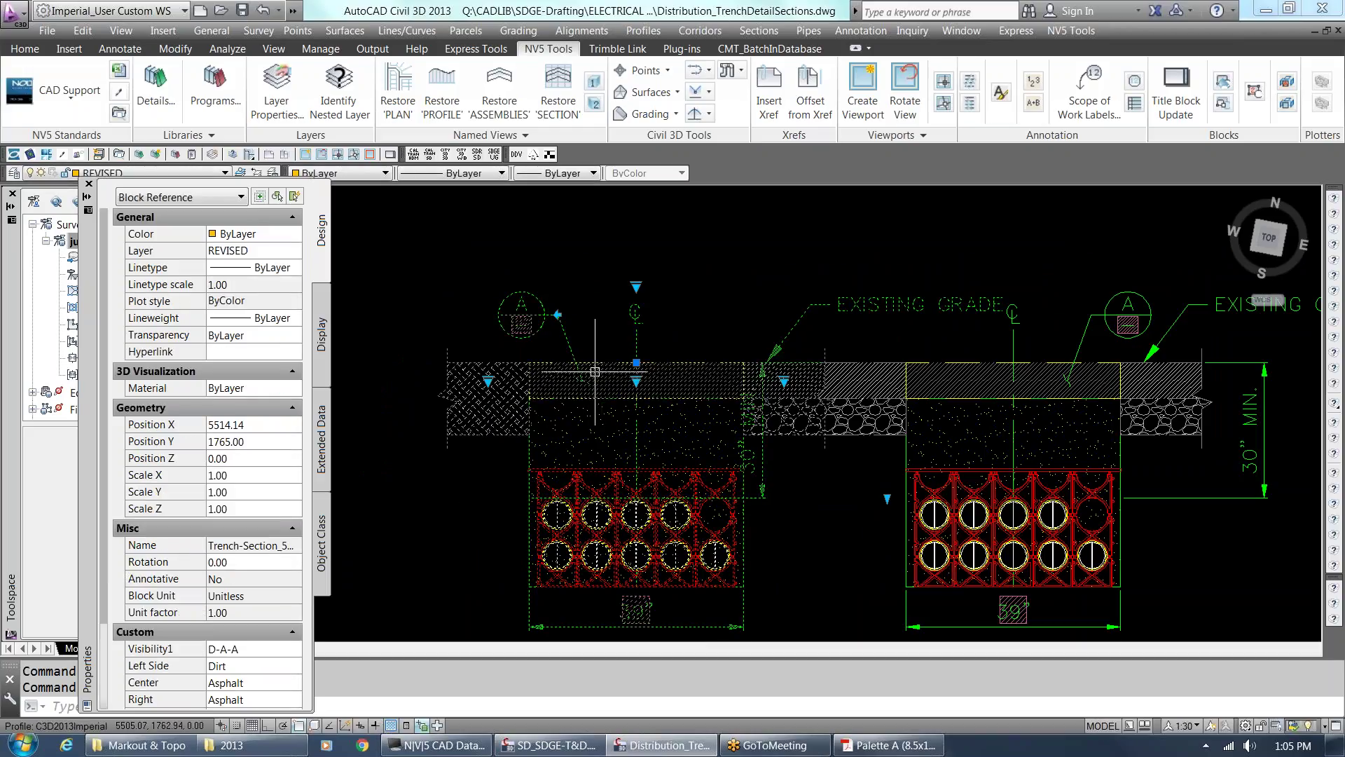
pyautogui.click(635, 381)
pyautogui.click(669, 424)
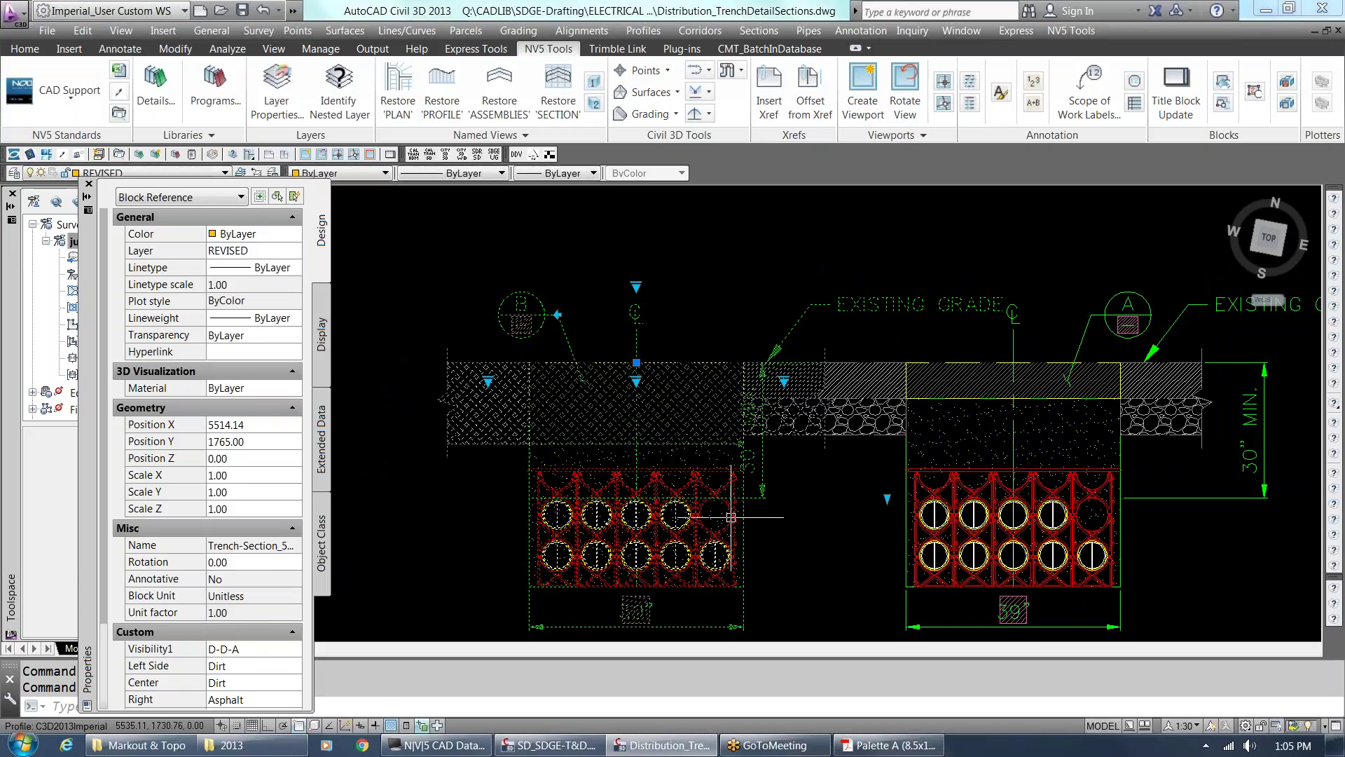
pyautogui.press('Escape')
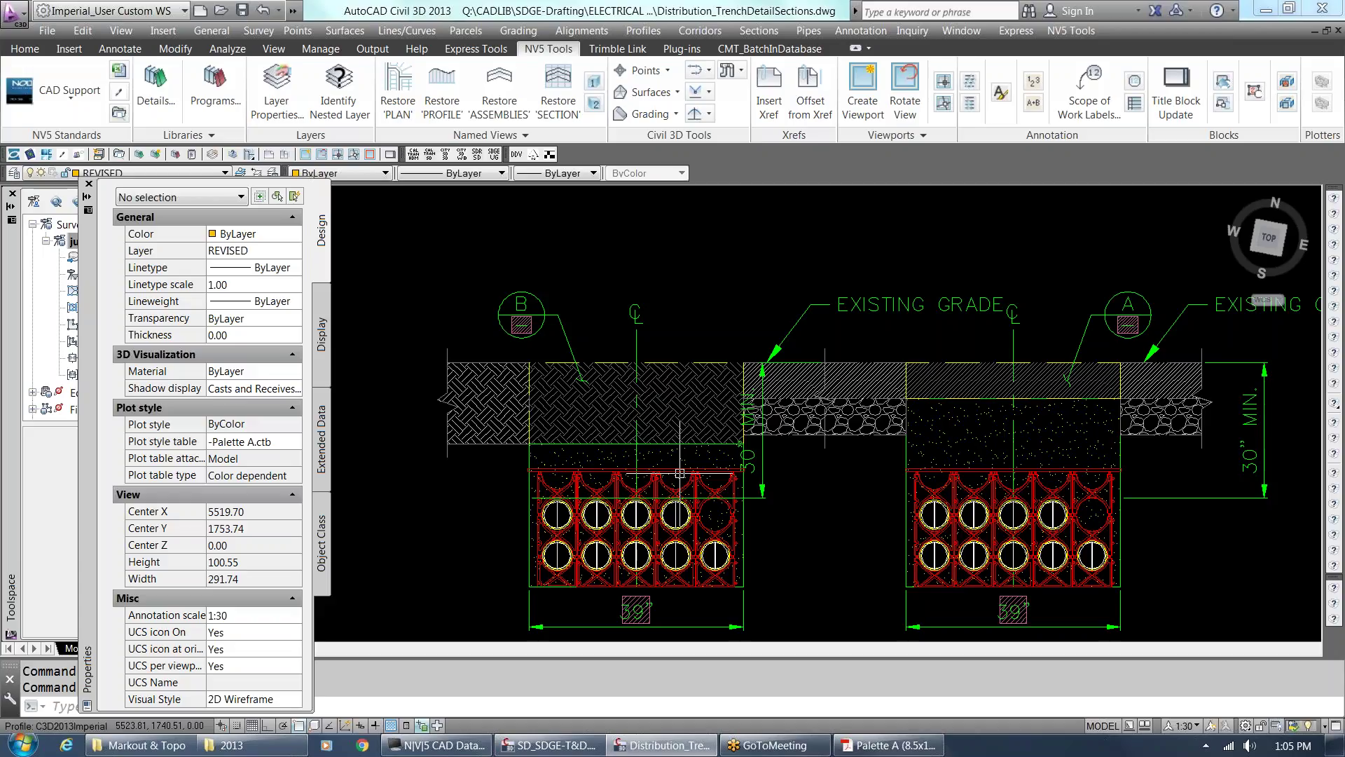
pyautogui.click(662, 438)
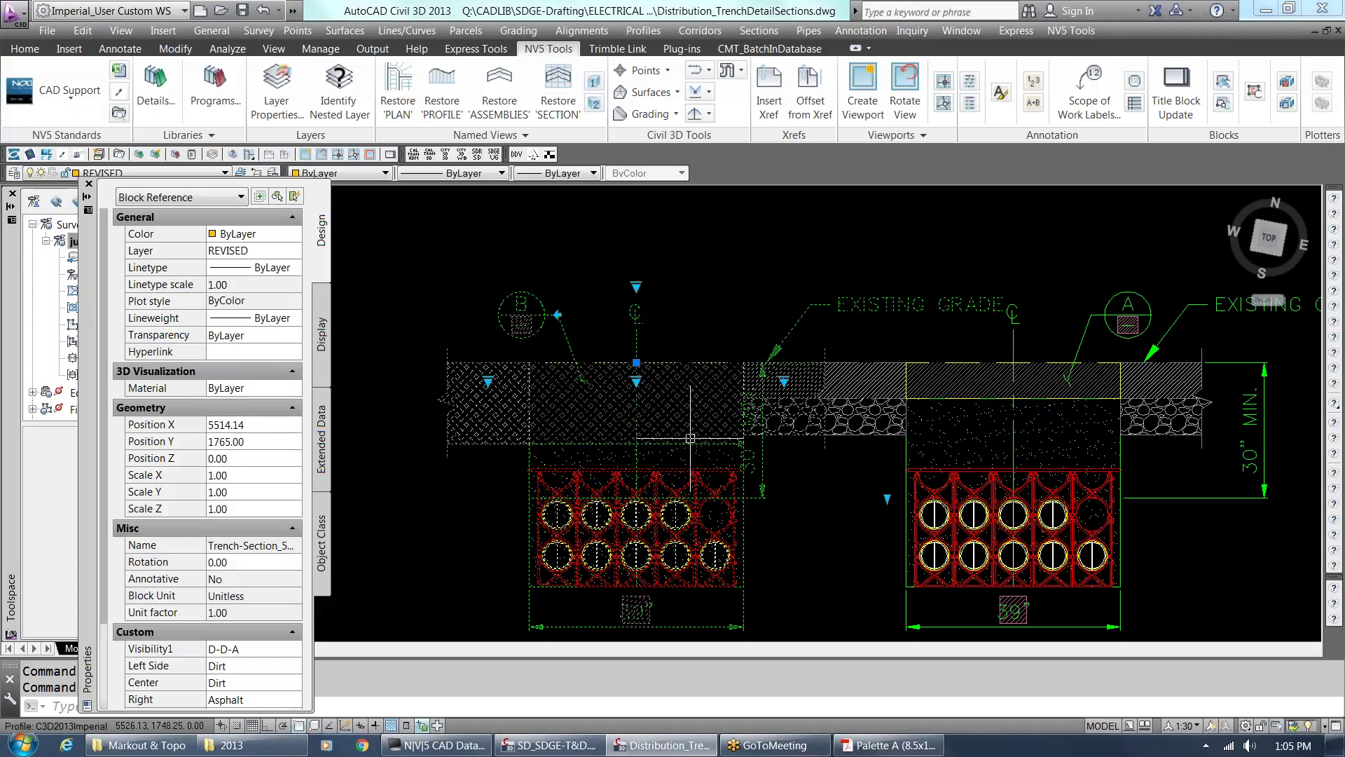
pyautogui.press('Escape')
# Show the GAS-Fittings tool palette scrolled down to its PIPE-existing/proposed blocks.
pyautogui.scroll(-5, 651, 445)
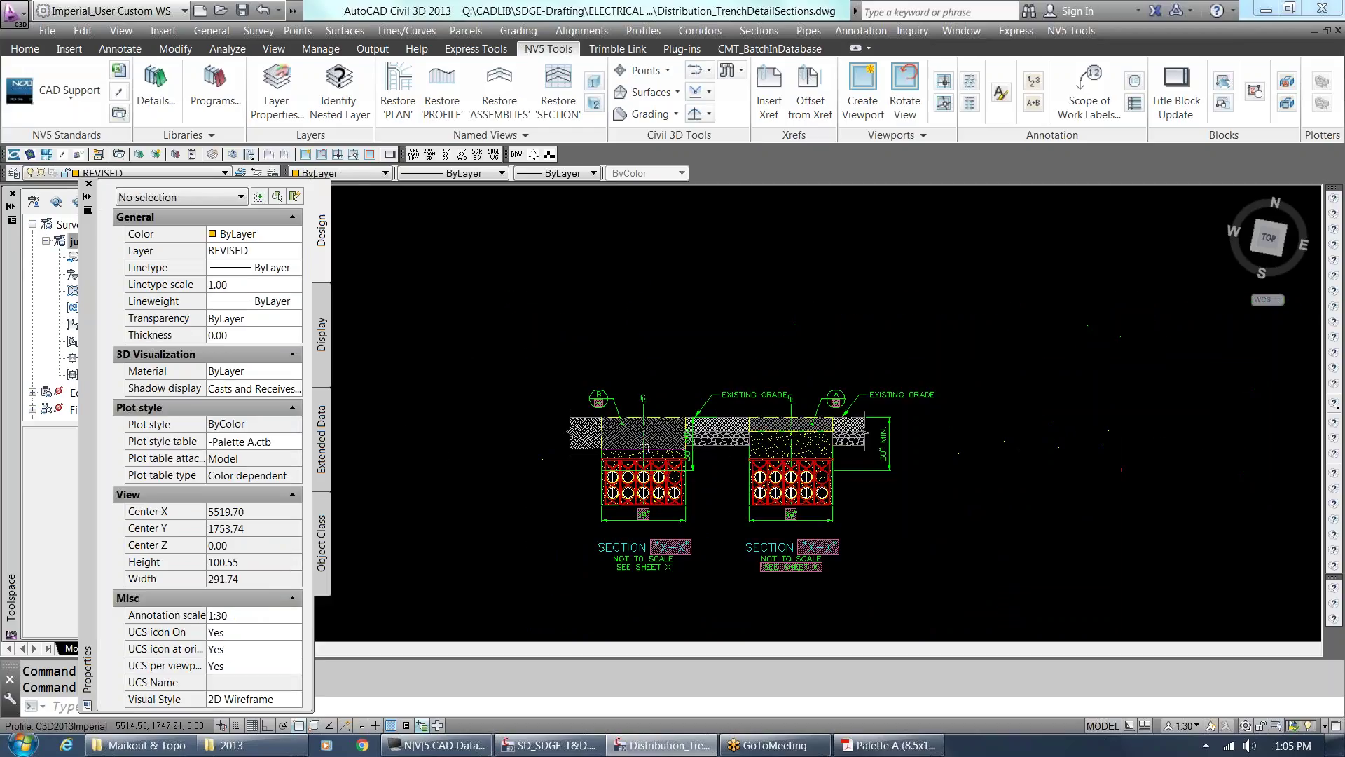
pyautogui.scroll(-1, 613, 434)
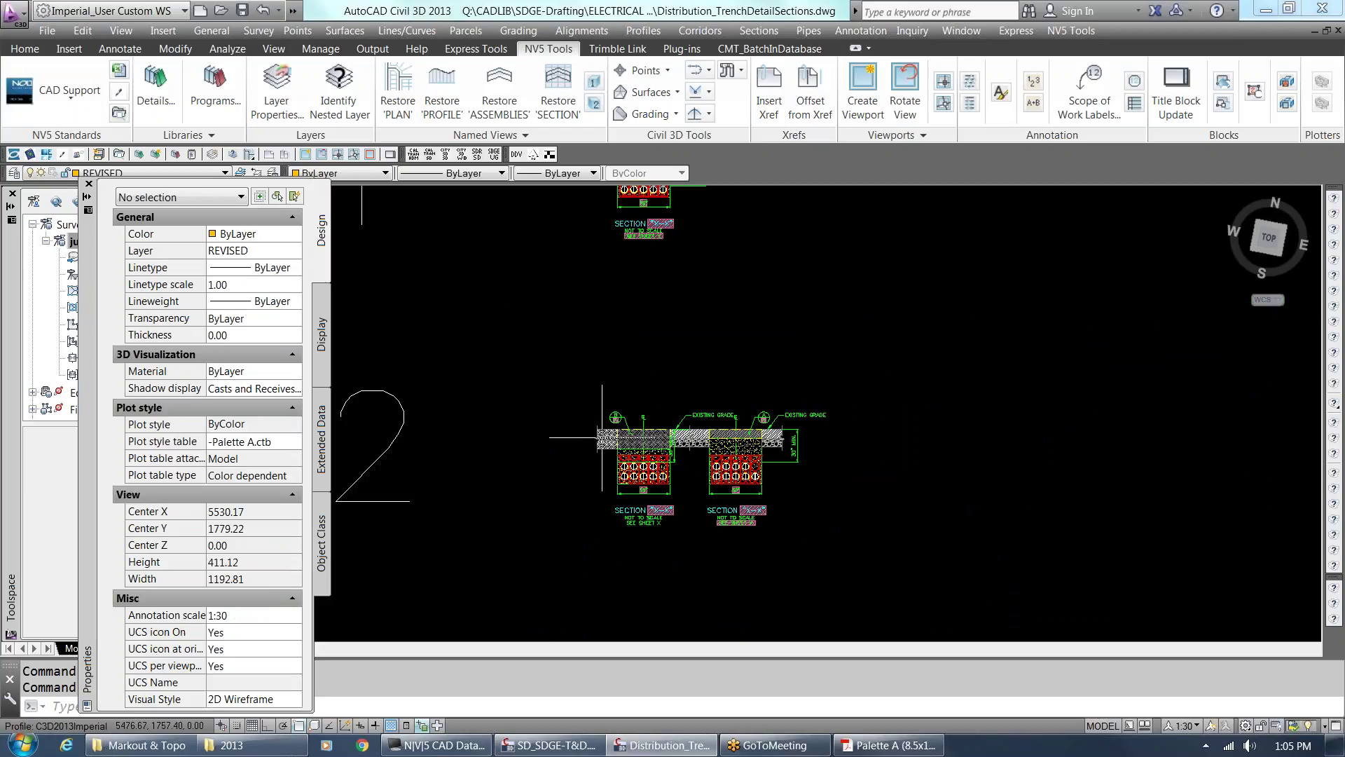
pyautogui.click(88, 184)
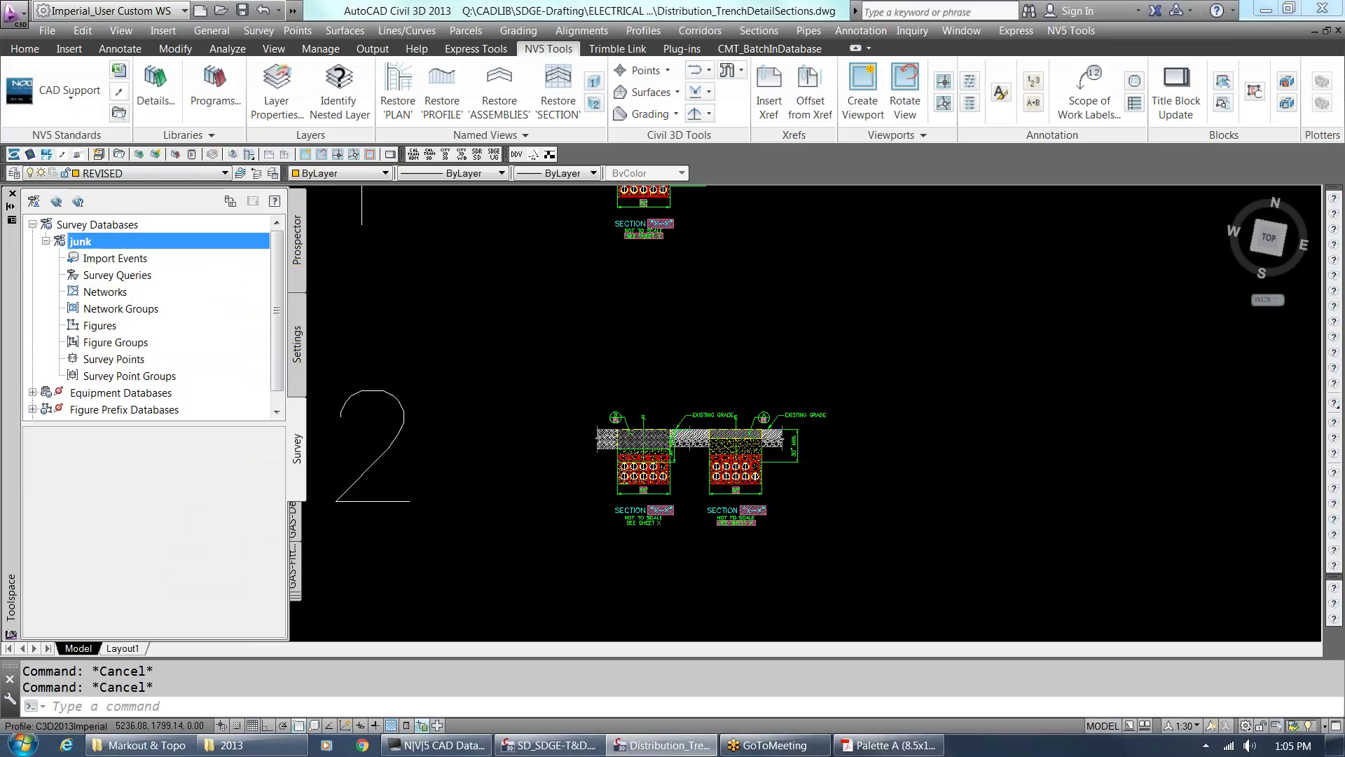
pyautogui.click(24, 49)
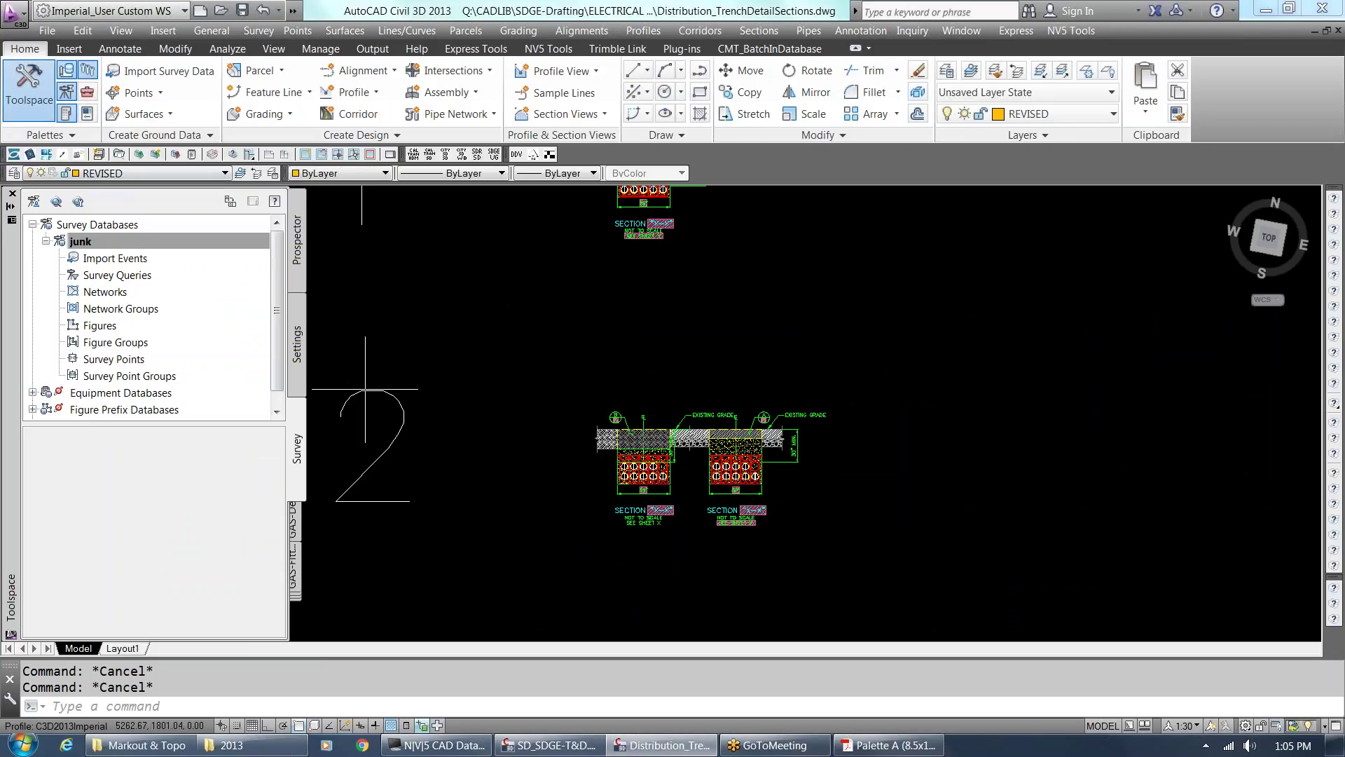
pyautogui.click(36, 203)
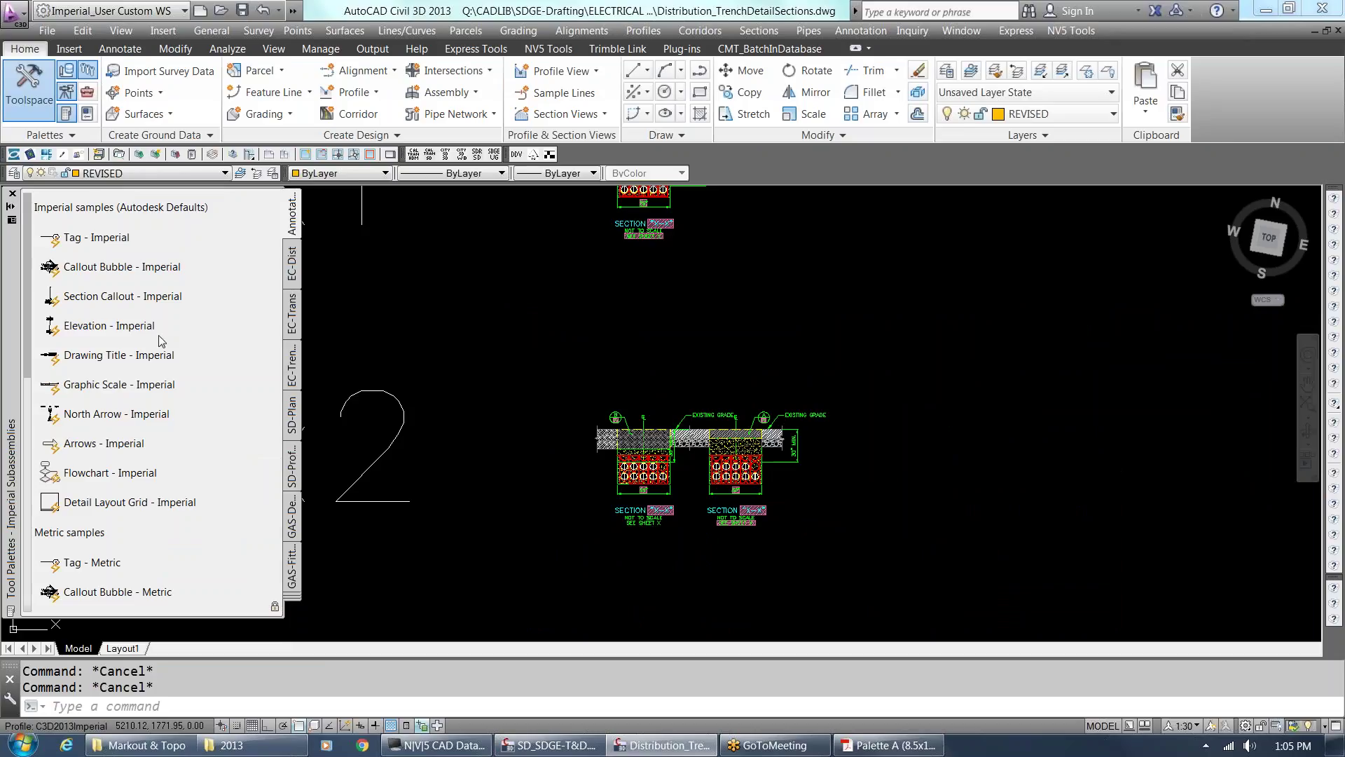
pyautogui.click(288, 559)
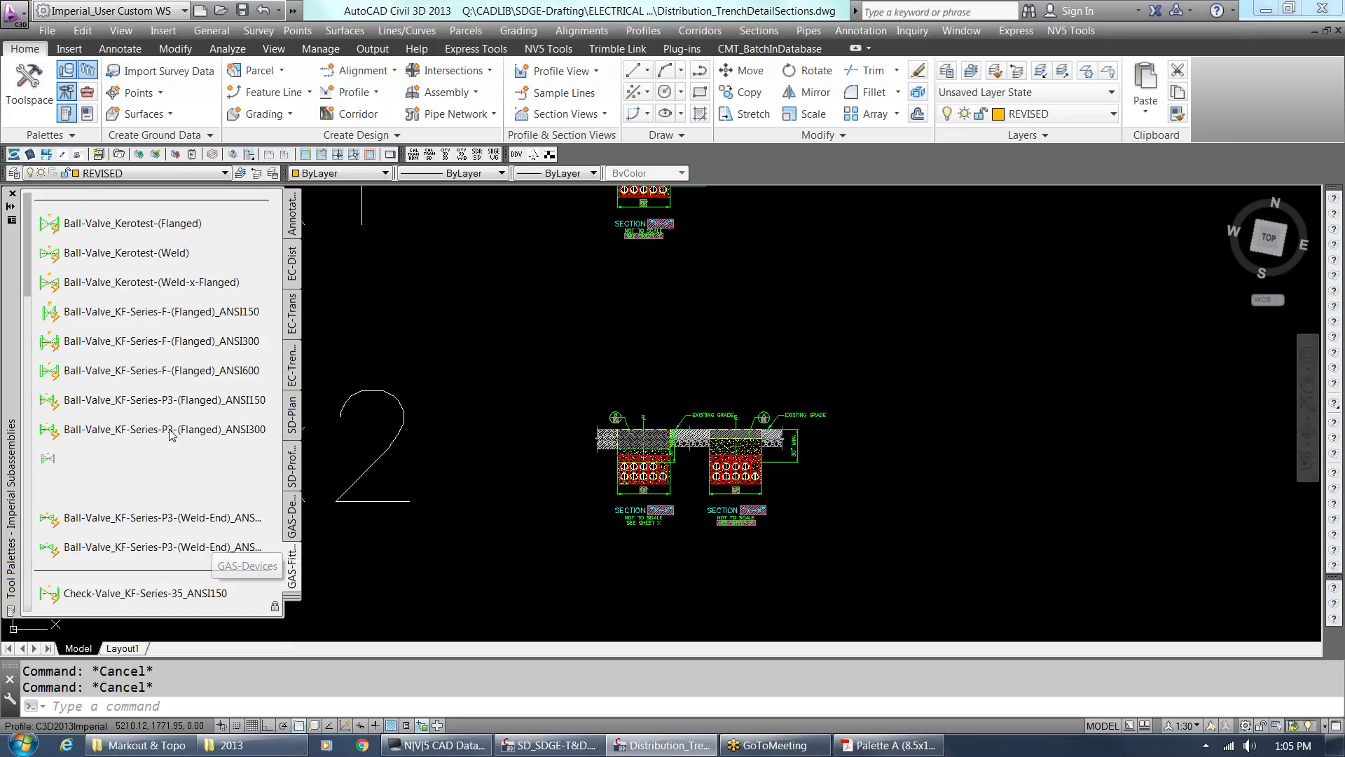
pyautogui.moveTo(26, 263); pyautogui.dragTo(32, 613)
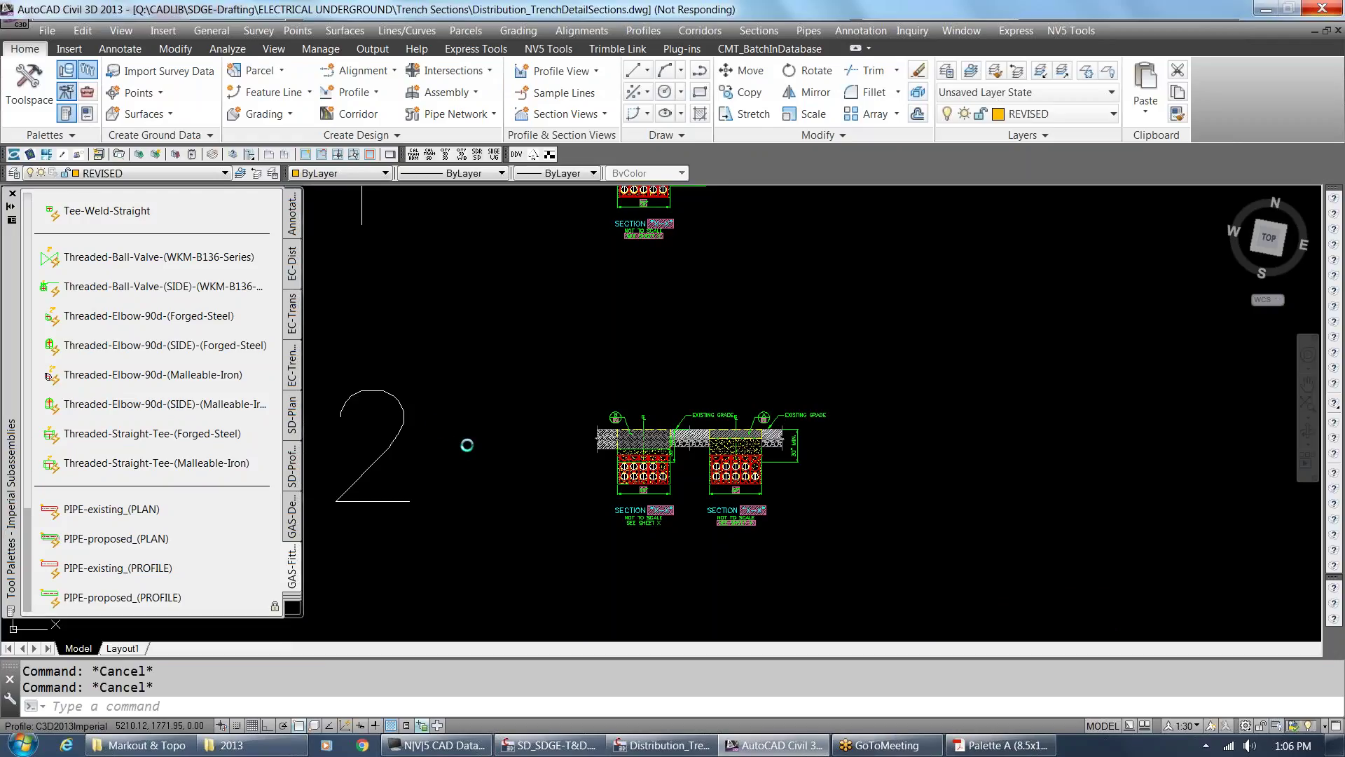
# Place the PIPE PLAN block and confirm its size lookup stays at 12.75".
pyautogui.scroll(-3, 467, 445)
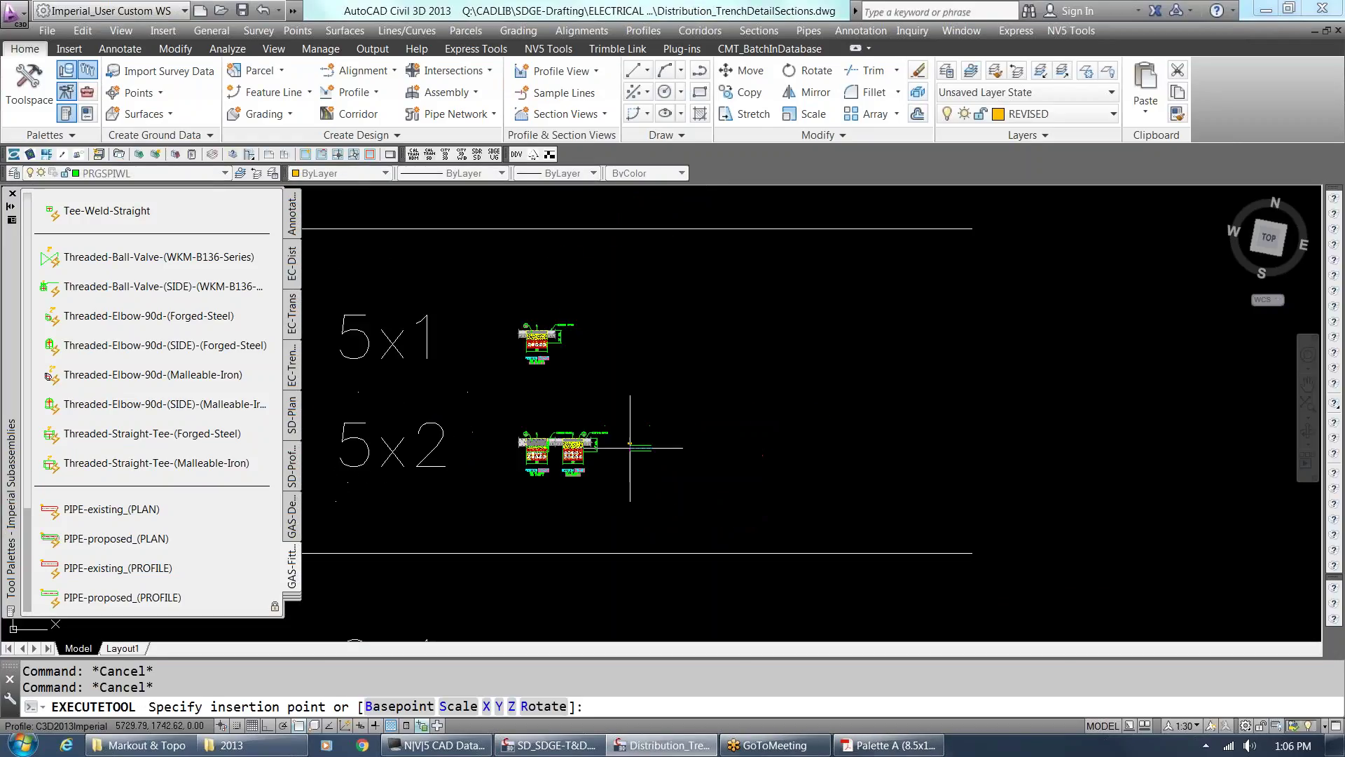
pyautogui.click(767, 426)
pyautogui.scroll(4, 770, 417)
pyautogui.scroll(5, 667, 438)
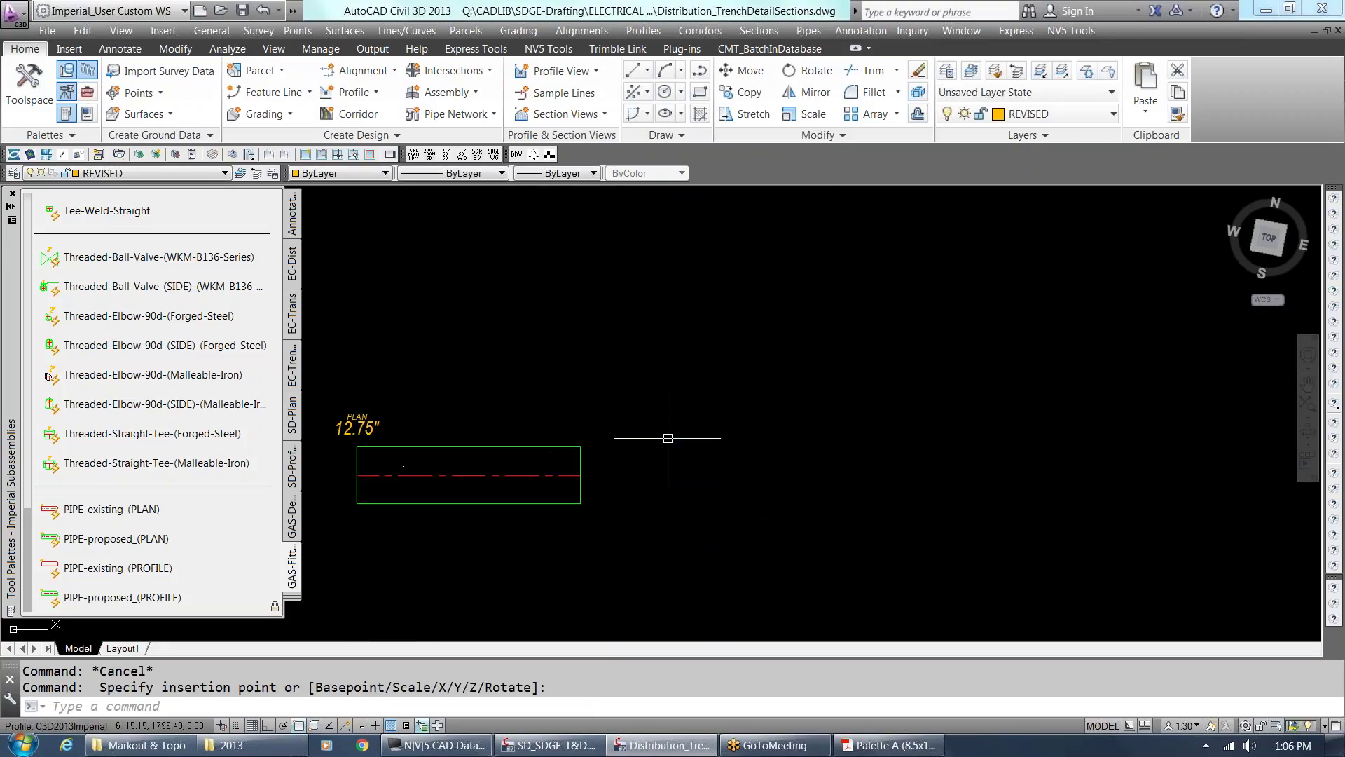
pyautogui.click(463, 446)
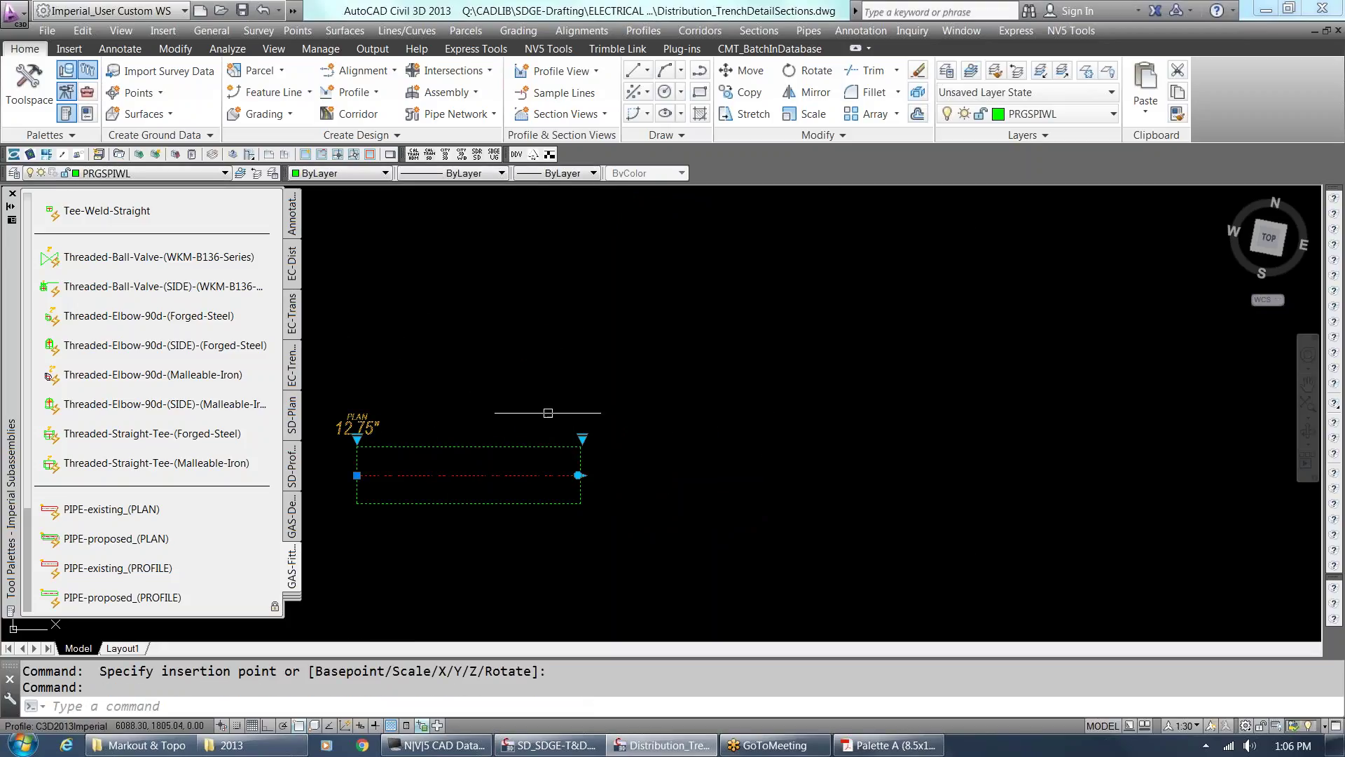
pyautogui.scroll(-2, 441, 442)
pyautogui.scroll(4, 382, 443)
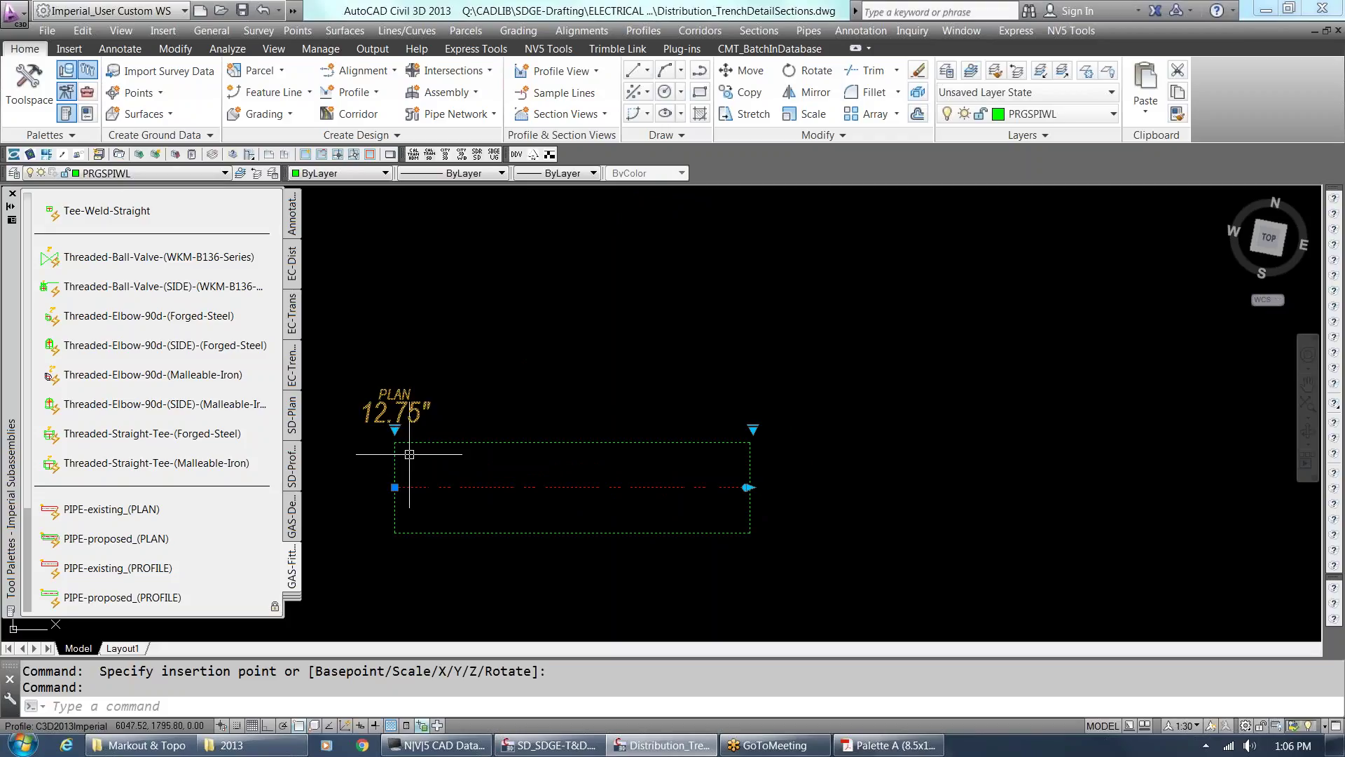
pyautogui.click(395, 429)
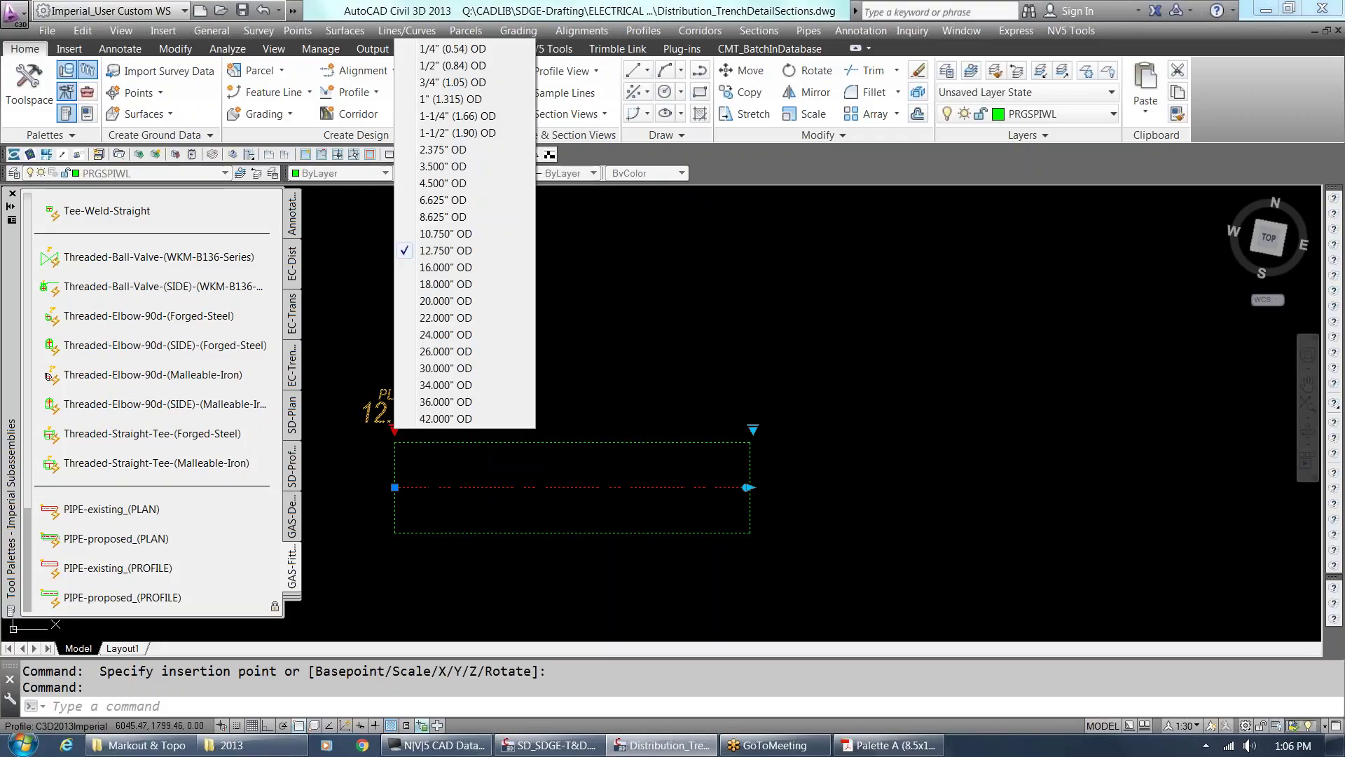
pyautogui.press('Escape')
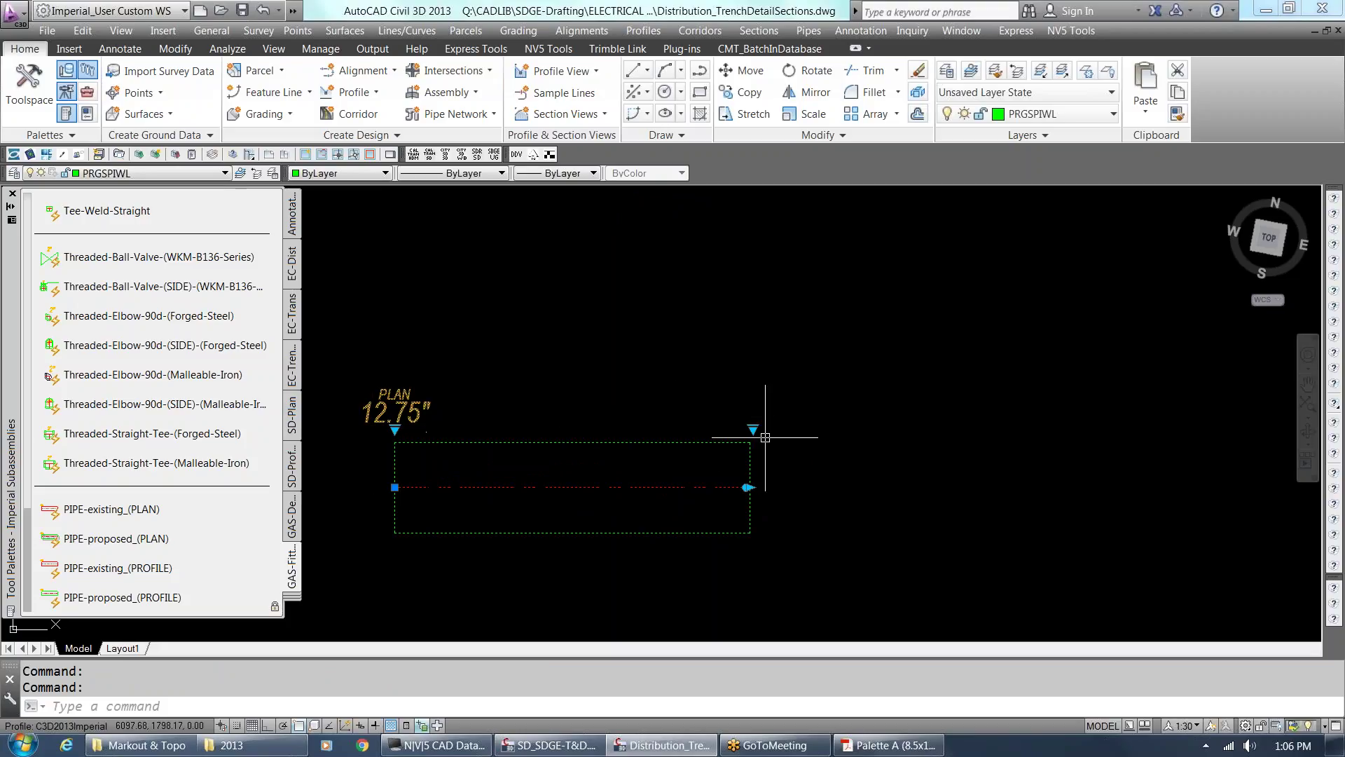
# Set the plan pipe's end grip to Pipe End - Continued.
pyautogui.click(753, 429)
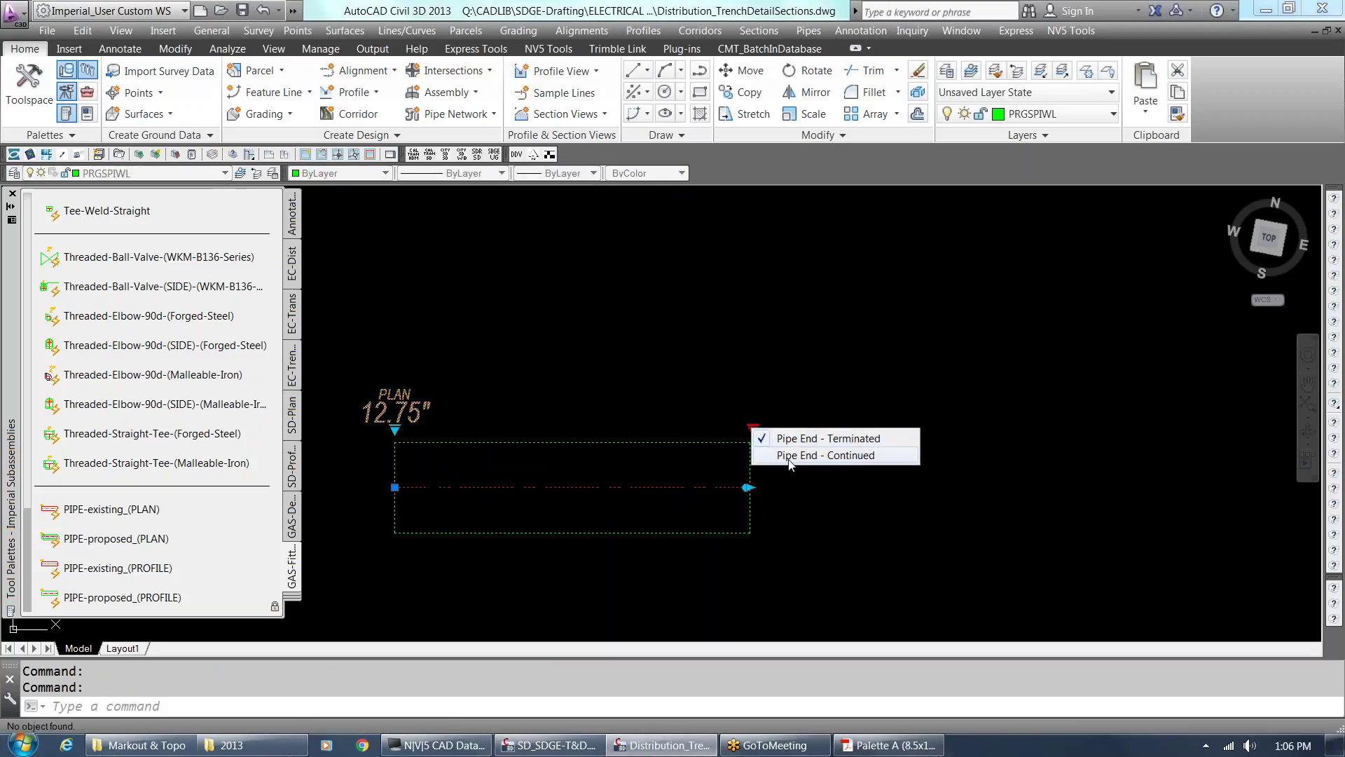
pyautogui.click(790, 456)
pyautogui.press('Escape')
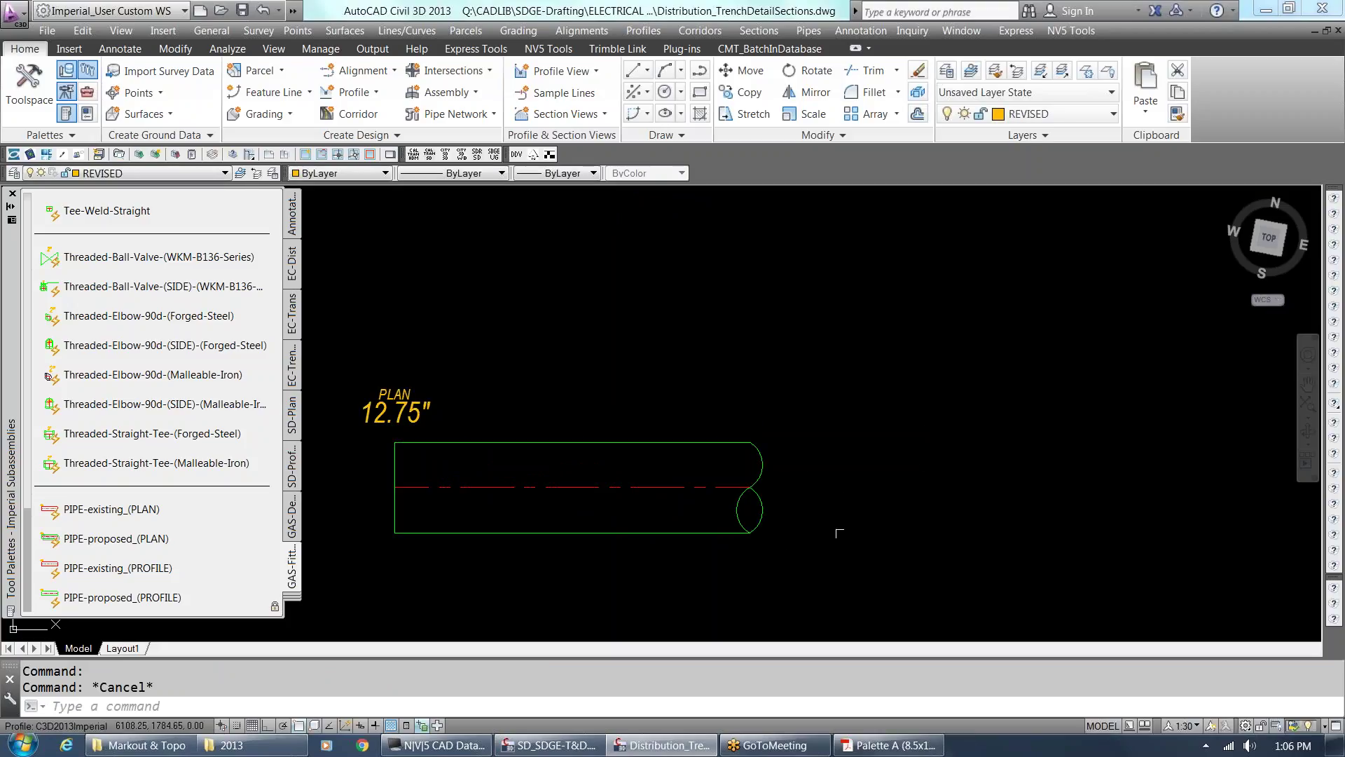
pyautogui.click(616, 531)
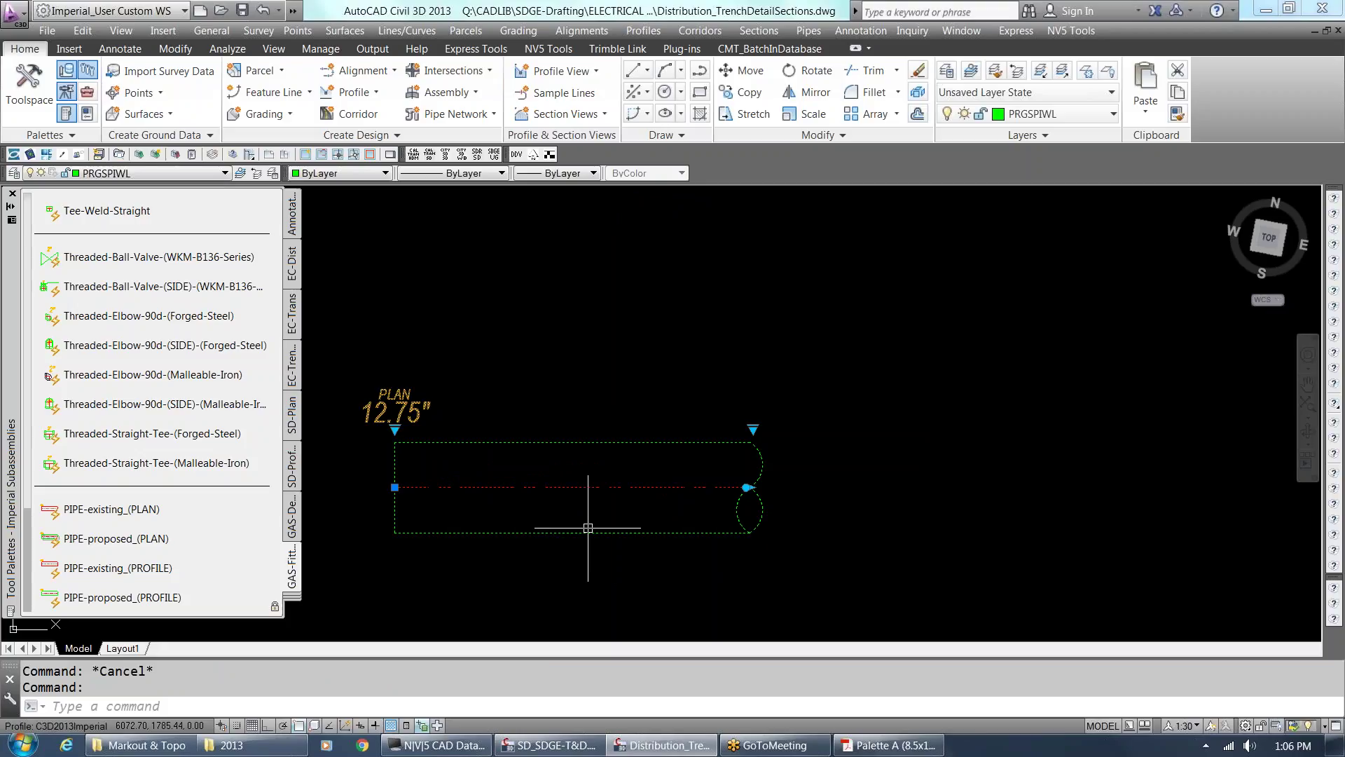
pyautogui.press('Escape')
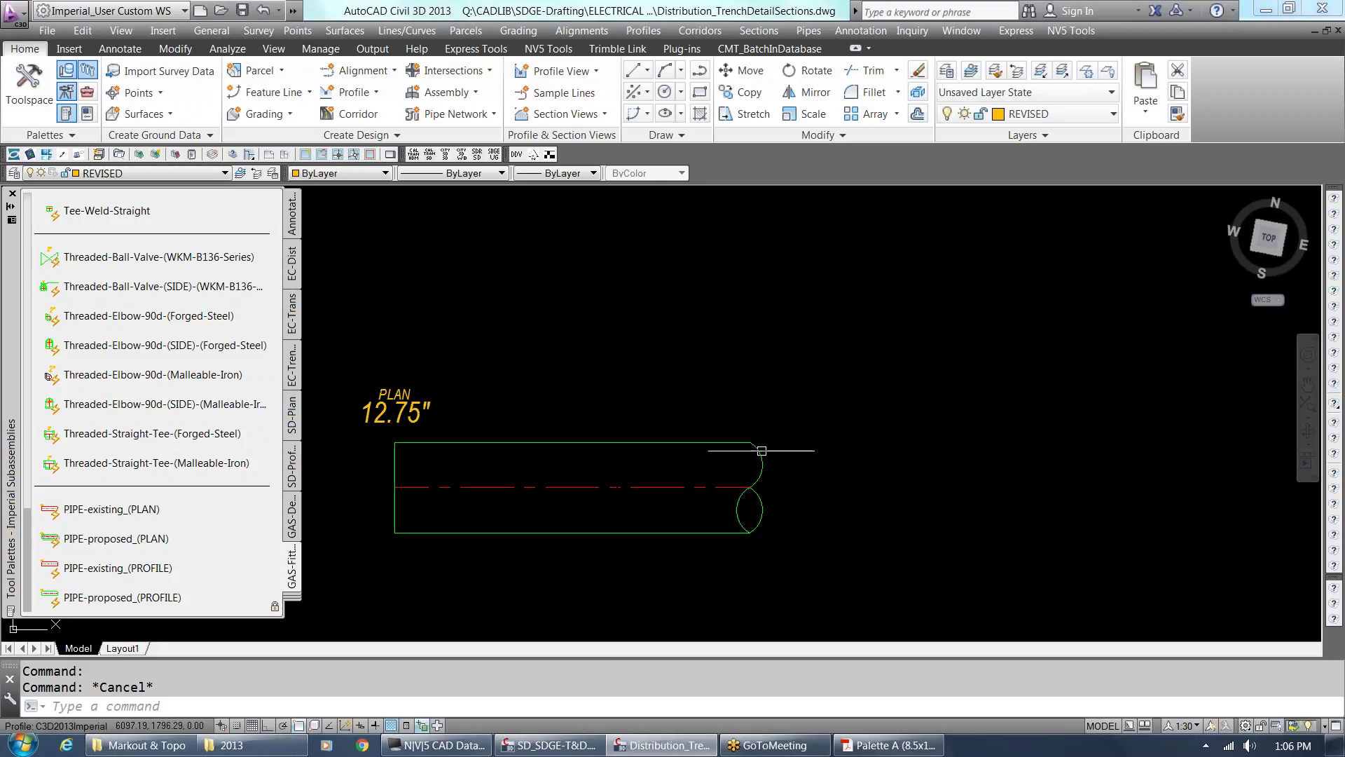
pyautogui.click(587, 481)
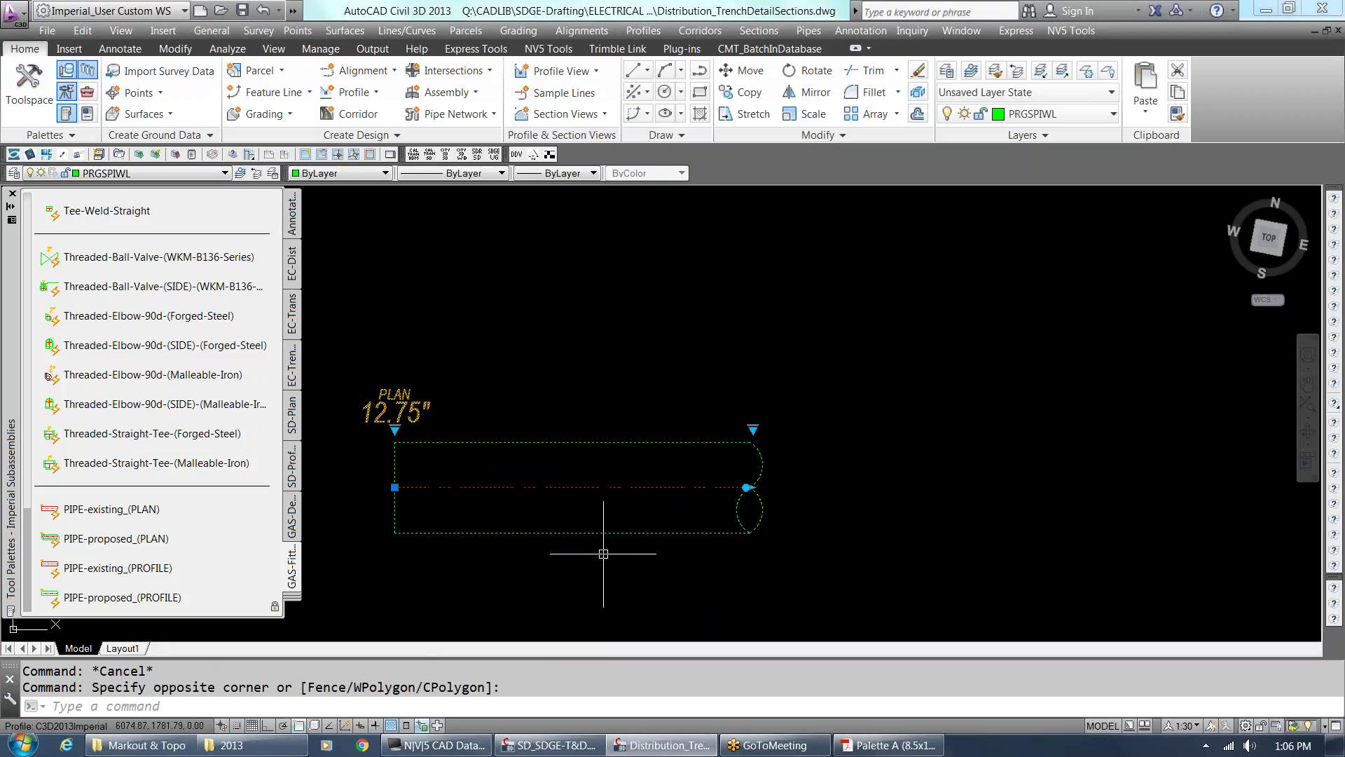
pyautogui.press('Escape')
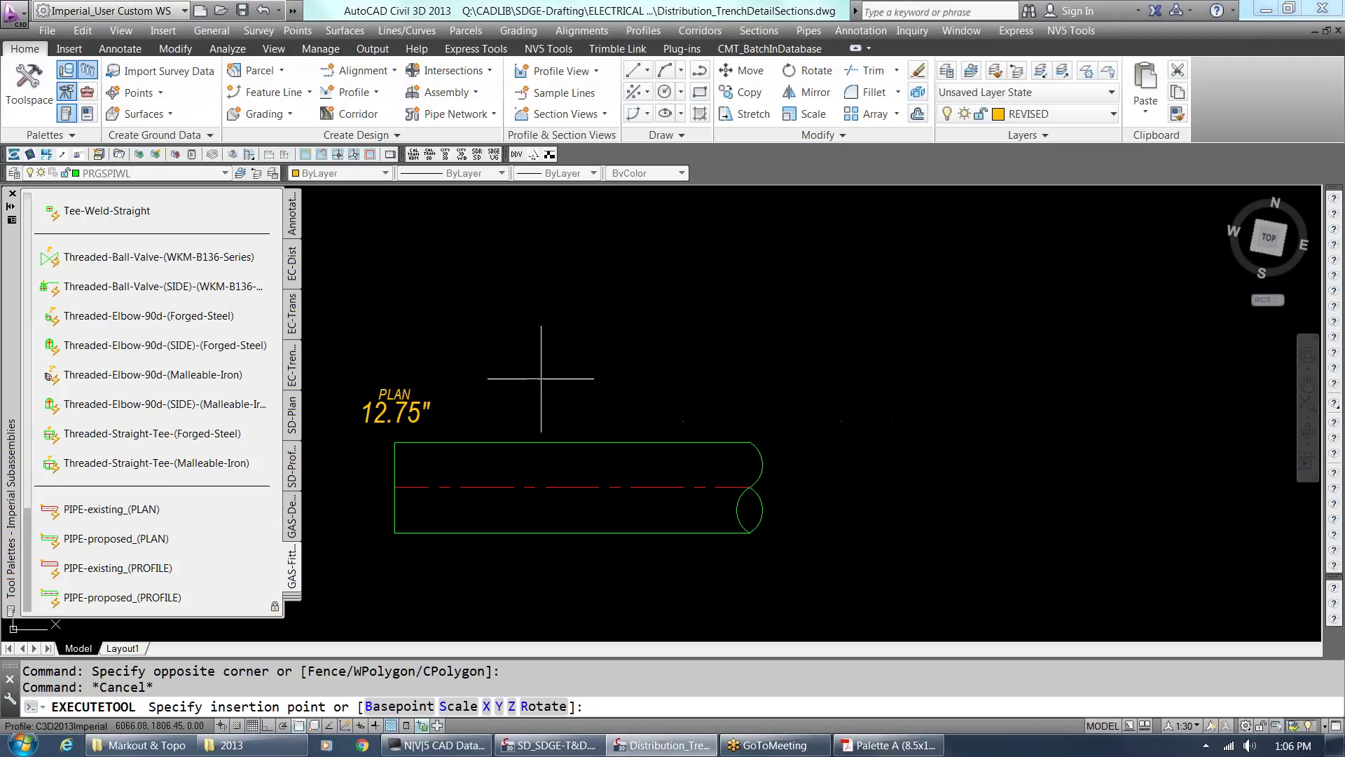
# Place the PIPE PROFILE block above the plan pipe and size it to 18" OD.
pyautogui.scroll(-2, 543, 382)
pyautogui.click(530, 259)
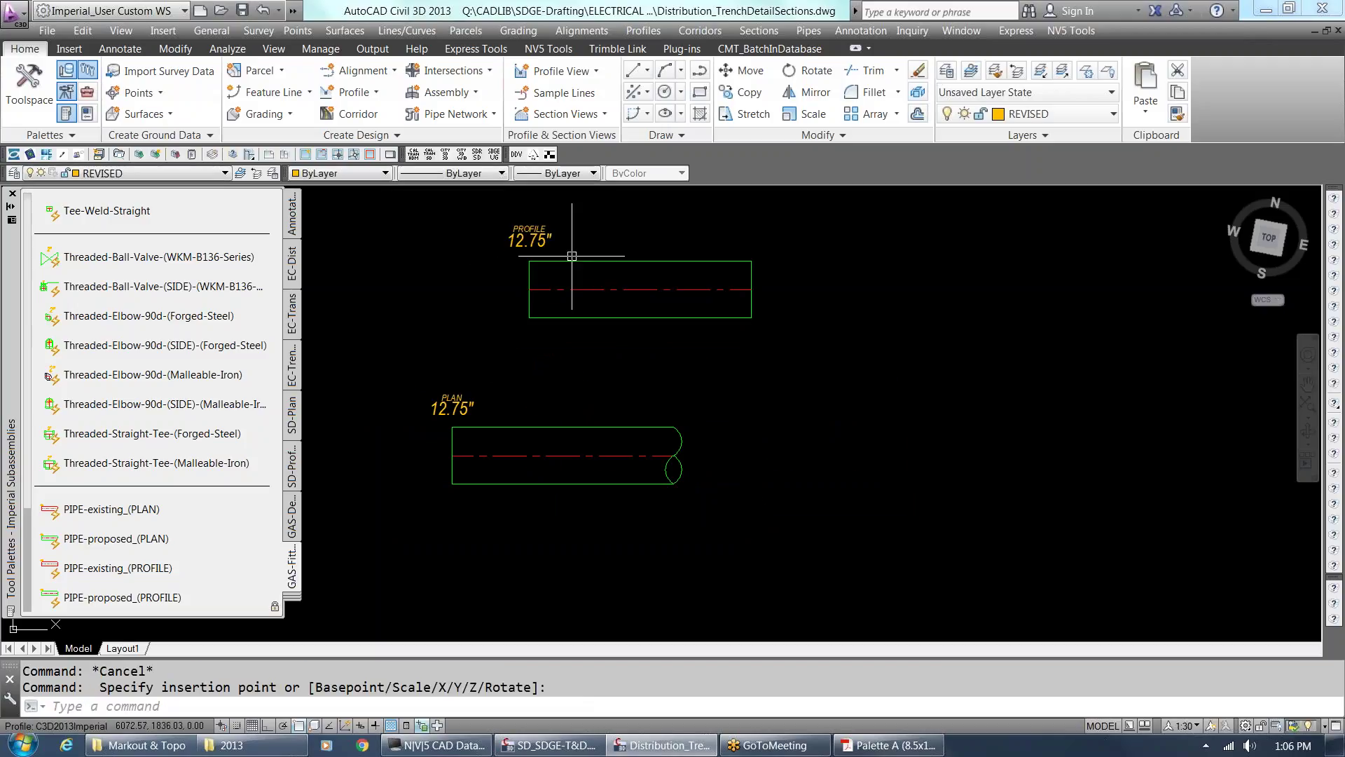
pyautogui.click(552, 261)
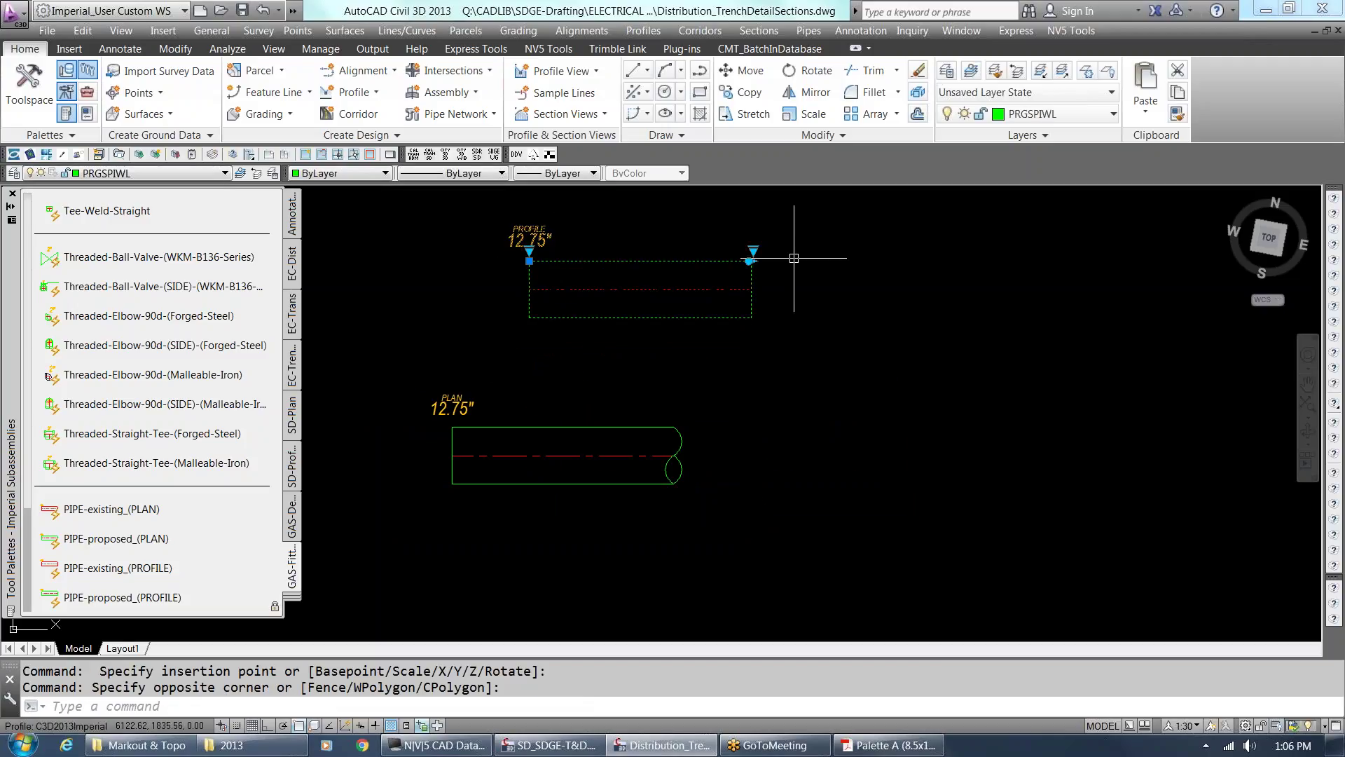
pyautogui.click(529, 251)
pyautogui.click(599, 495)
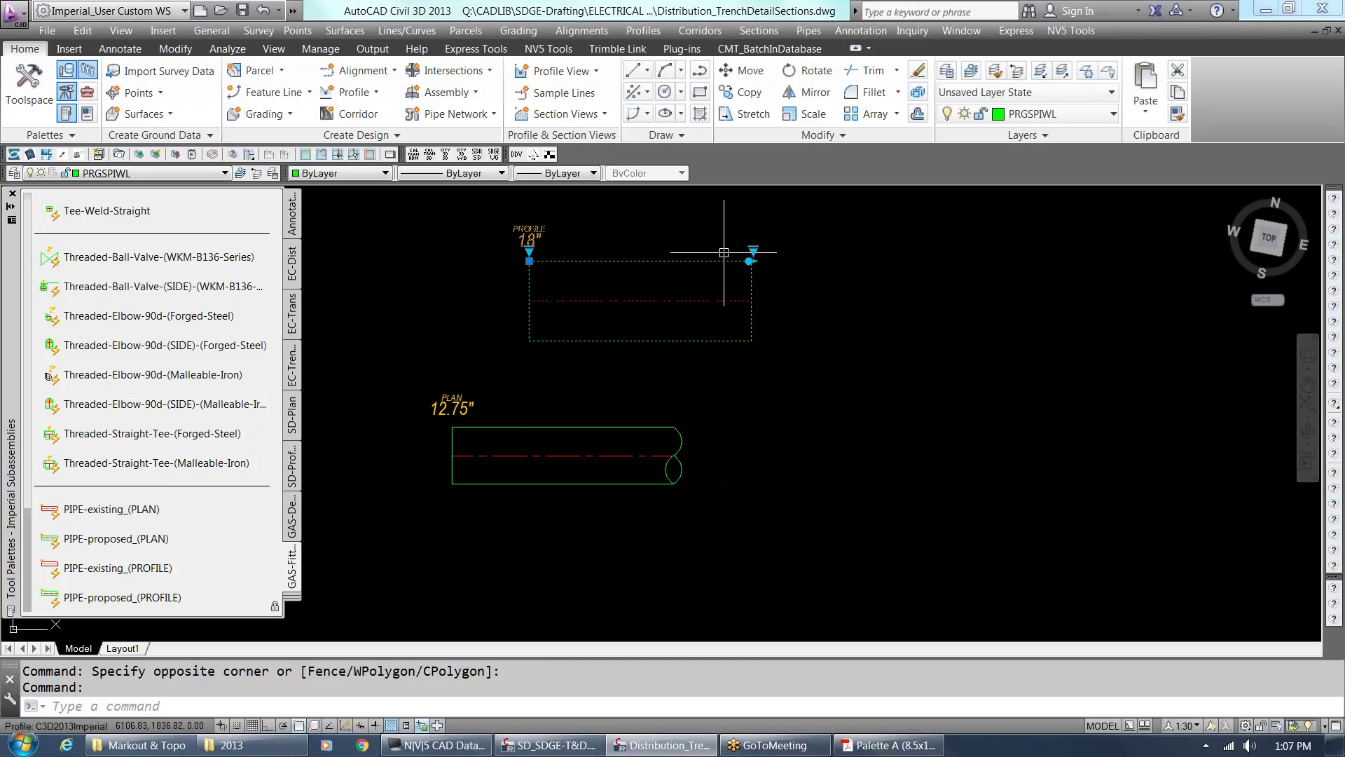
pyautogui.scroll(4, 782, 261)
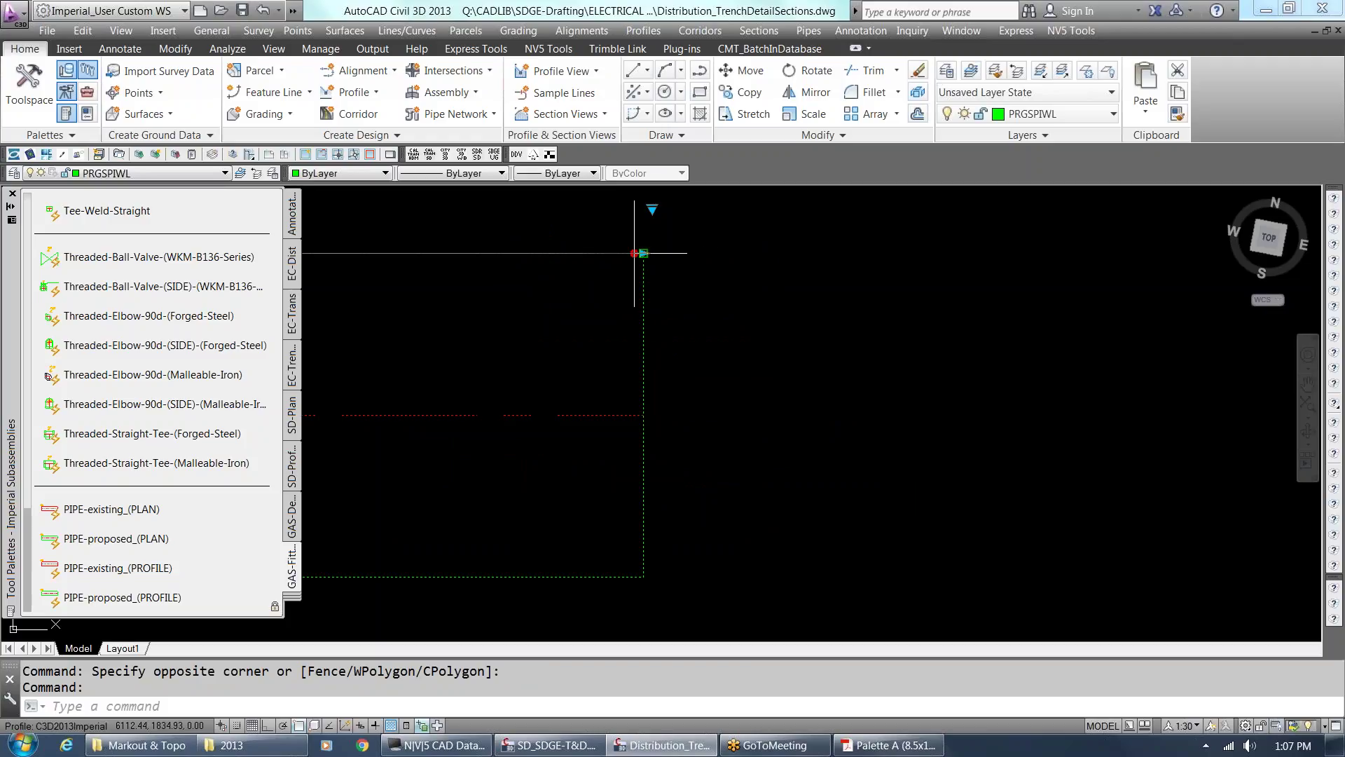
# Rotate the profile pipe to a slight slope with Osnap turned off.
pyautogui.click(637, 251)
pyautogui.scroll(-4, 609, 315)
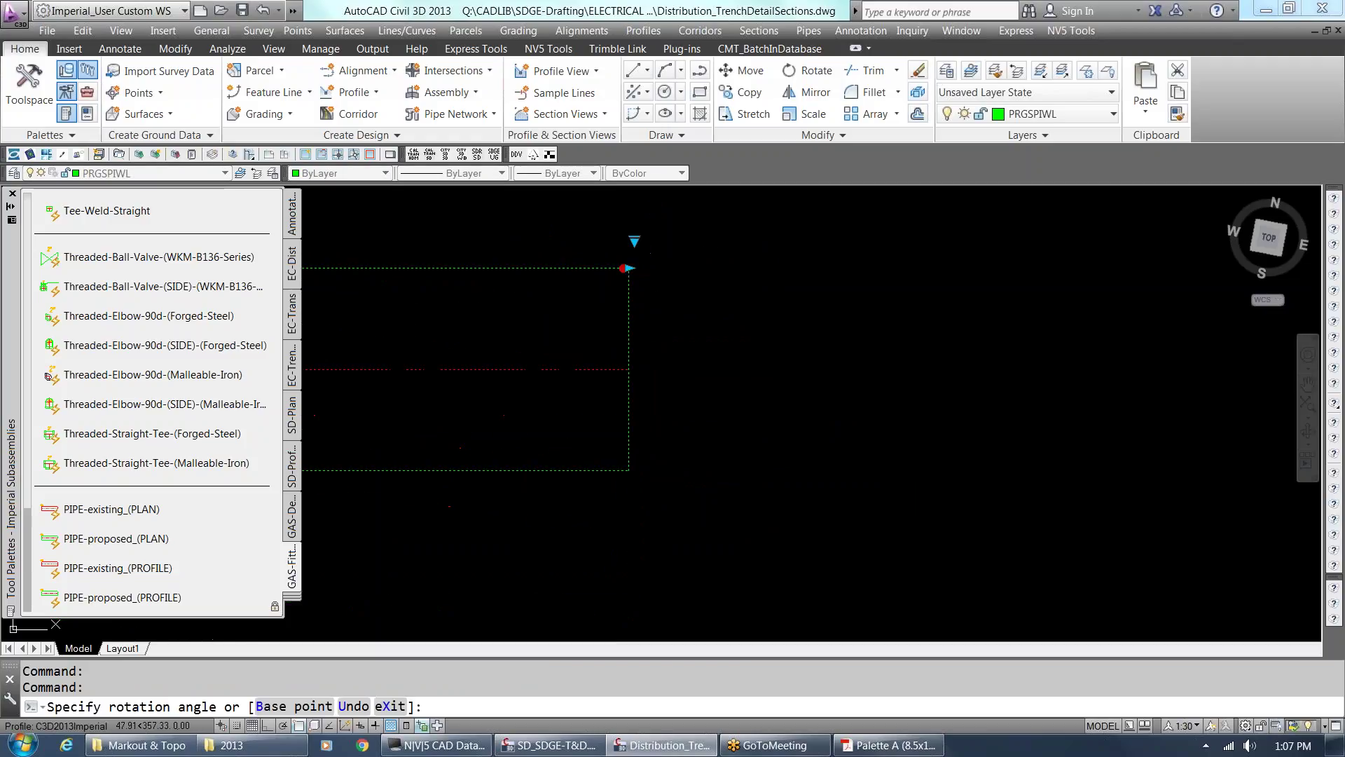
pyautogui.scroll(-4, 603, 294)
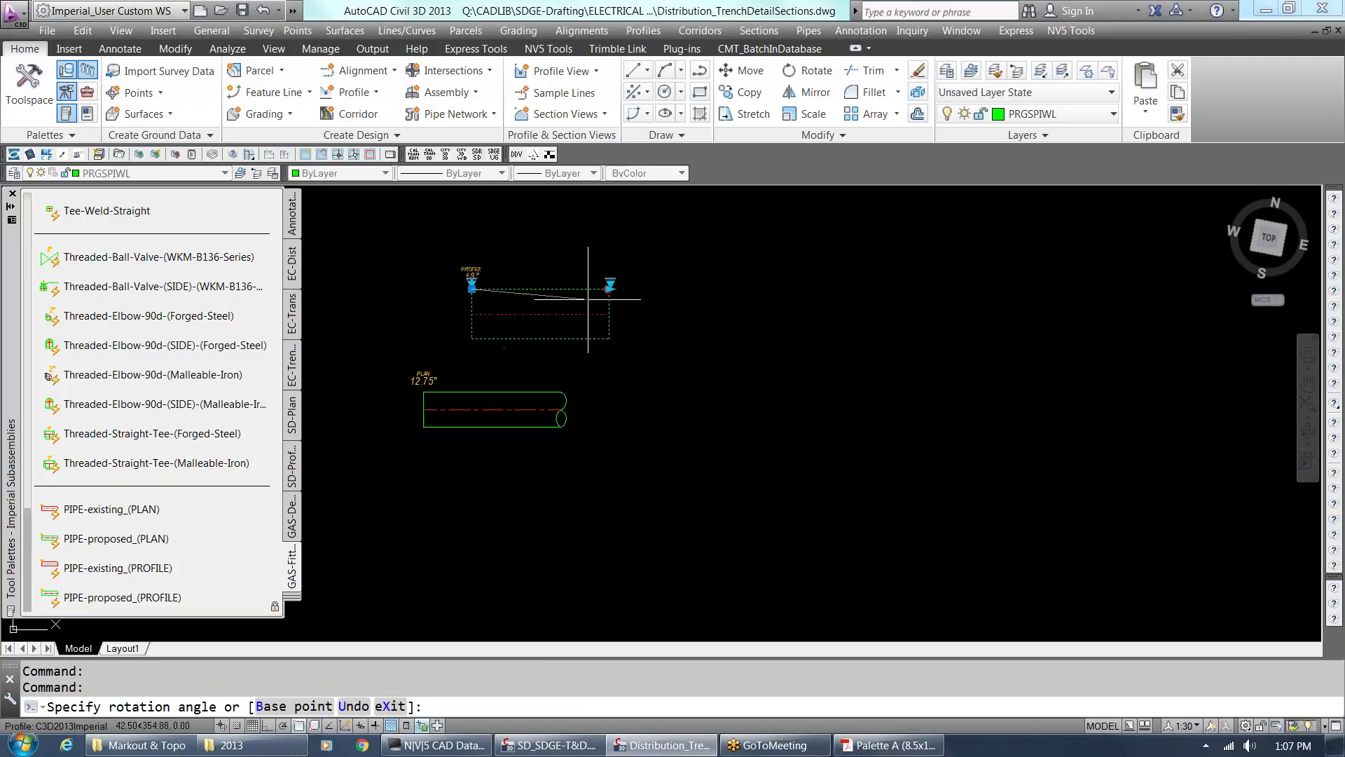
pyautogui.press('F3')
pyautogui.scroll(2, 578, 284)
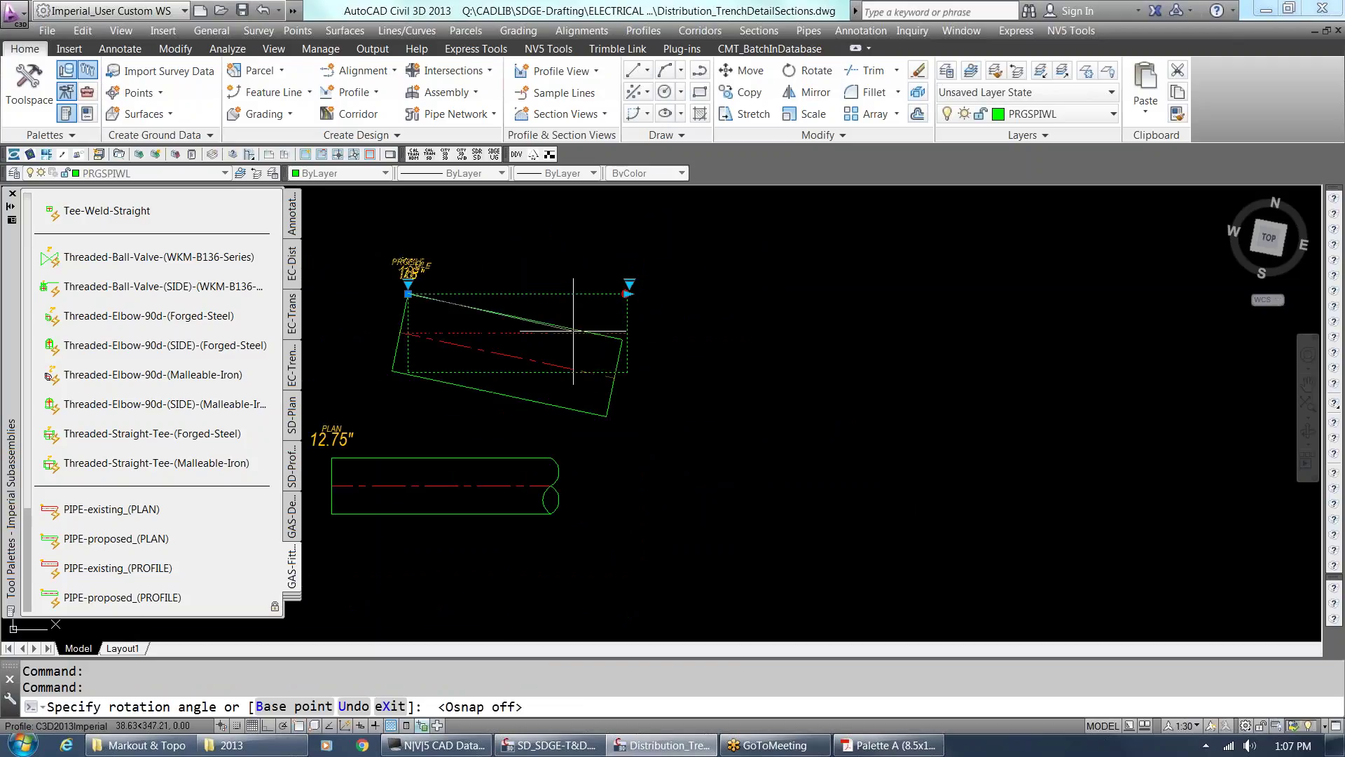
pyautogui.click(624, 321)
pyautogui.press('Escape')
pyautogui.scroll(2, 558, 466)
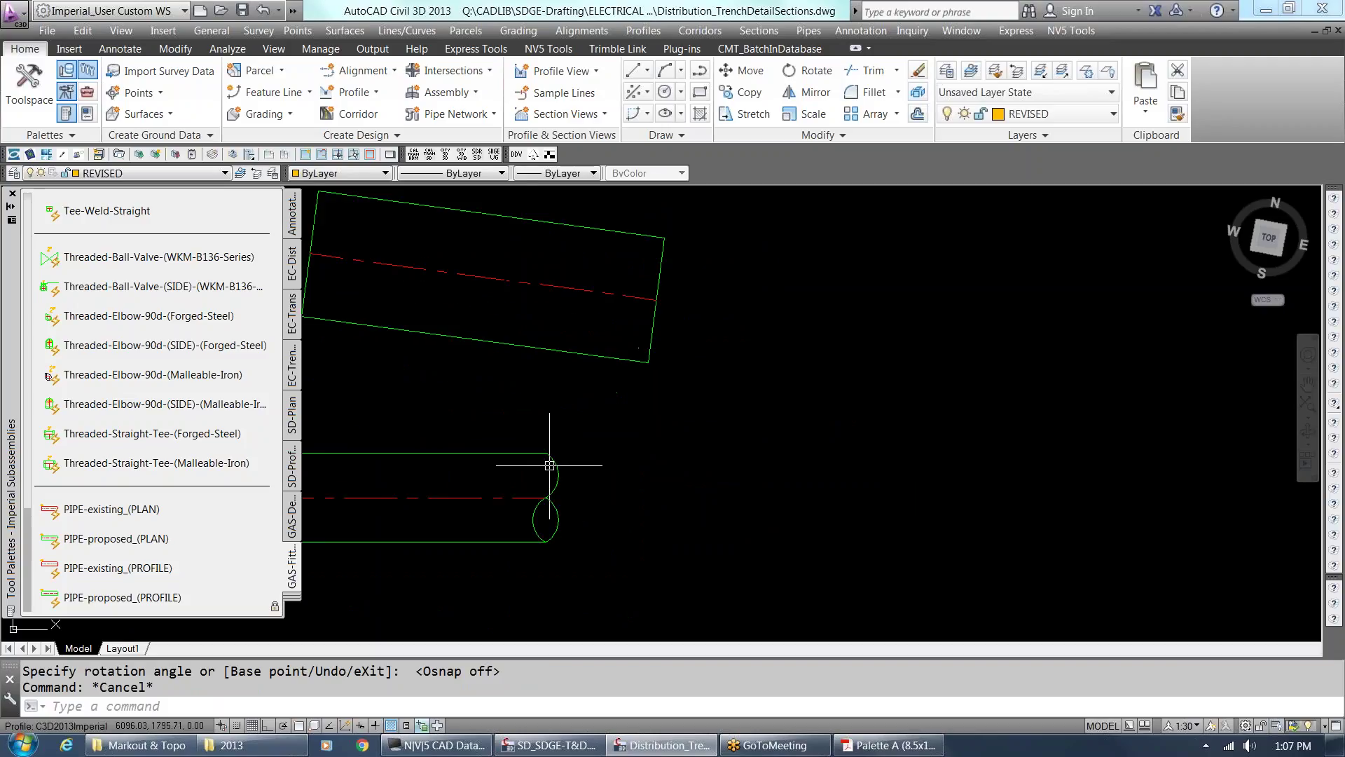
# Rotate the 12.75" plan pipe about its end using its rotation grip.
pyautogui.click(549, 454)
pyautogui.click(543, 497)
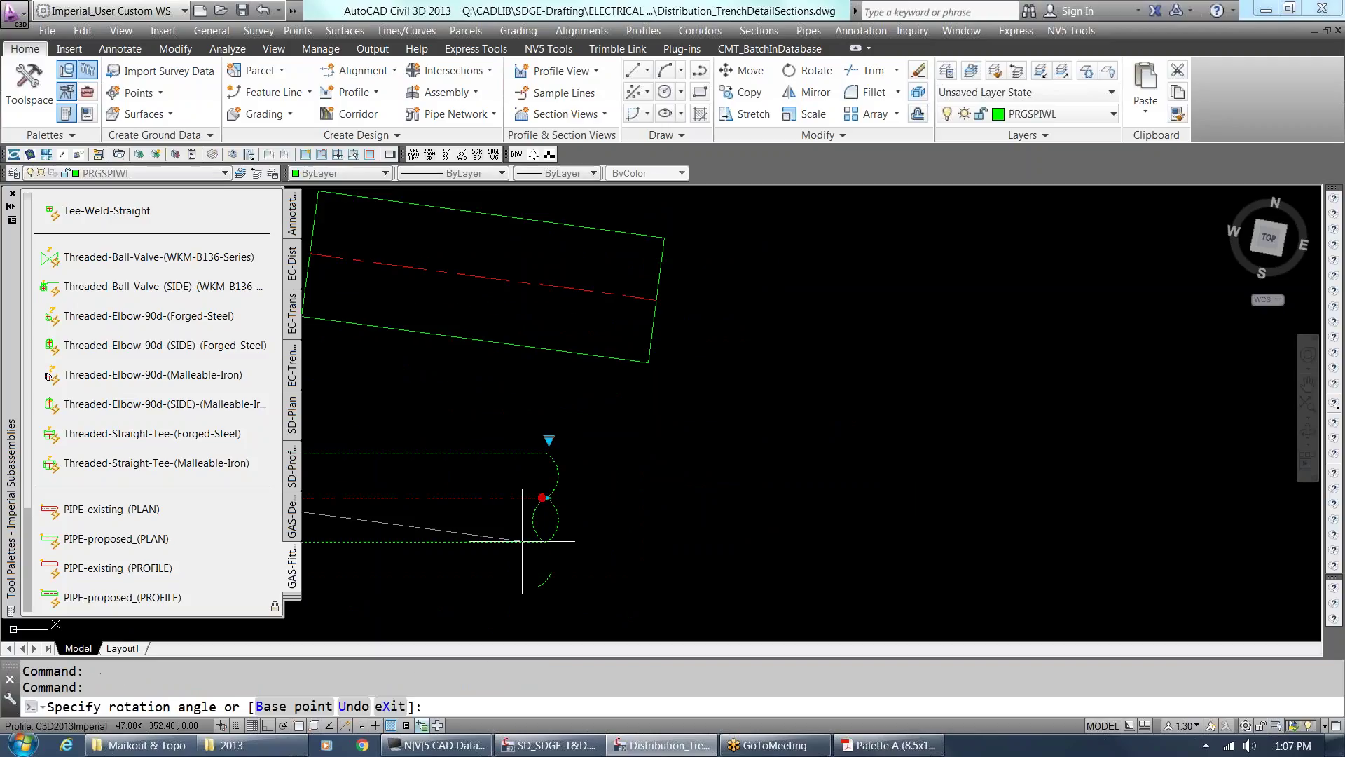
pyautogui.scroll(-4, 735, 379)
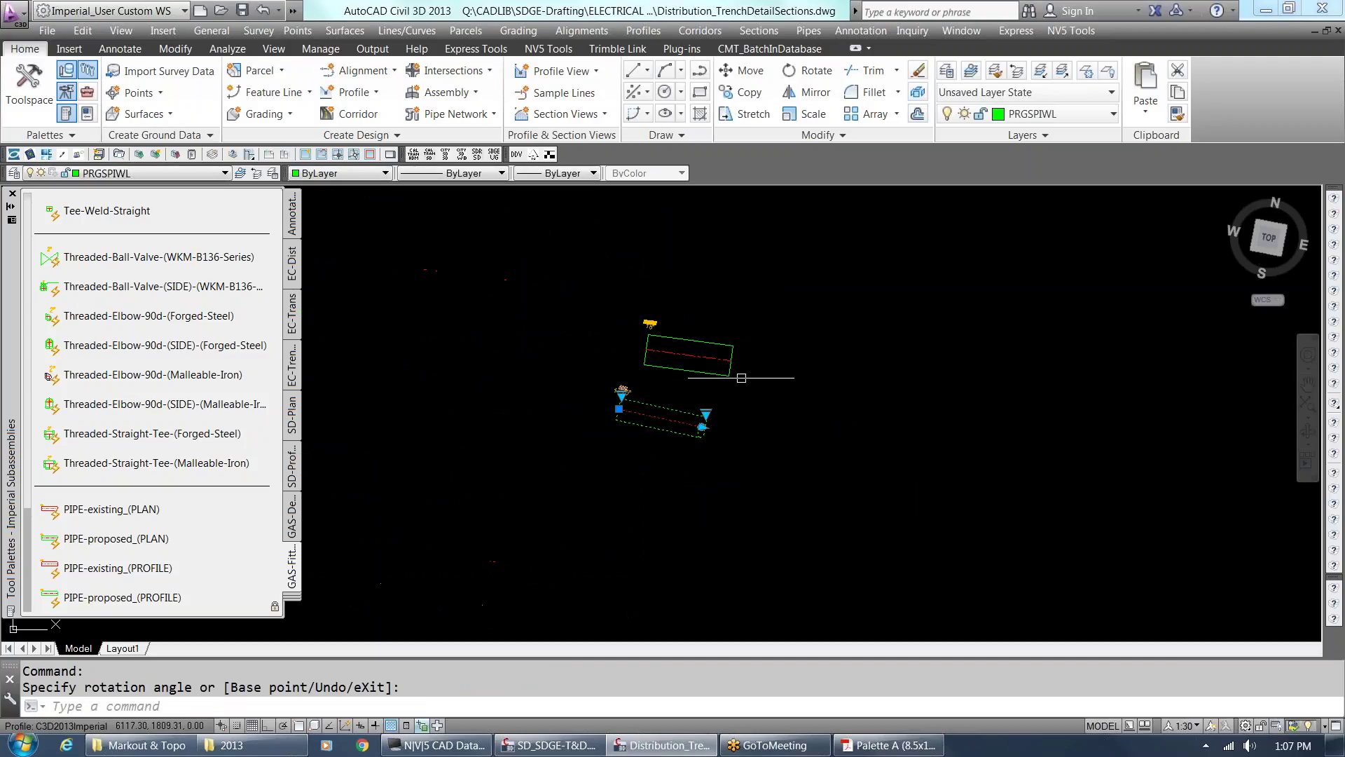
pyautogui.press('Escape')
pyautogui.scroll(2, 722, 361)
pyautogui.scroll(2, 649, 356)
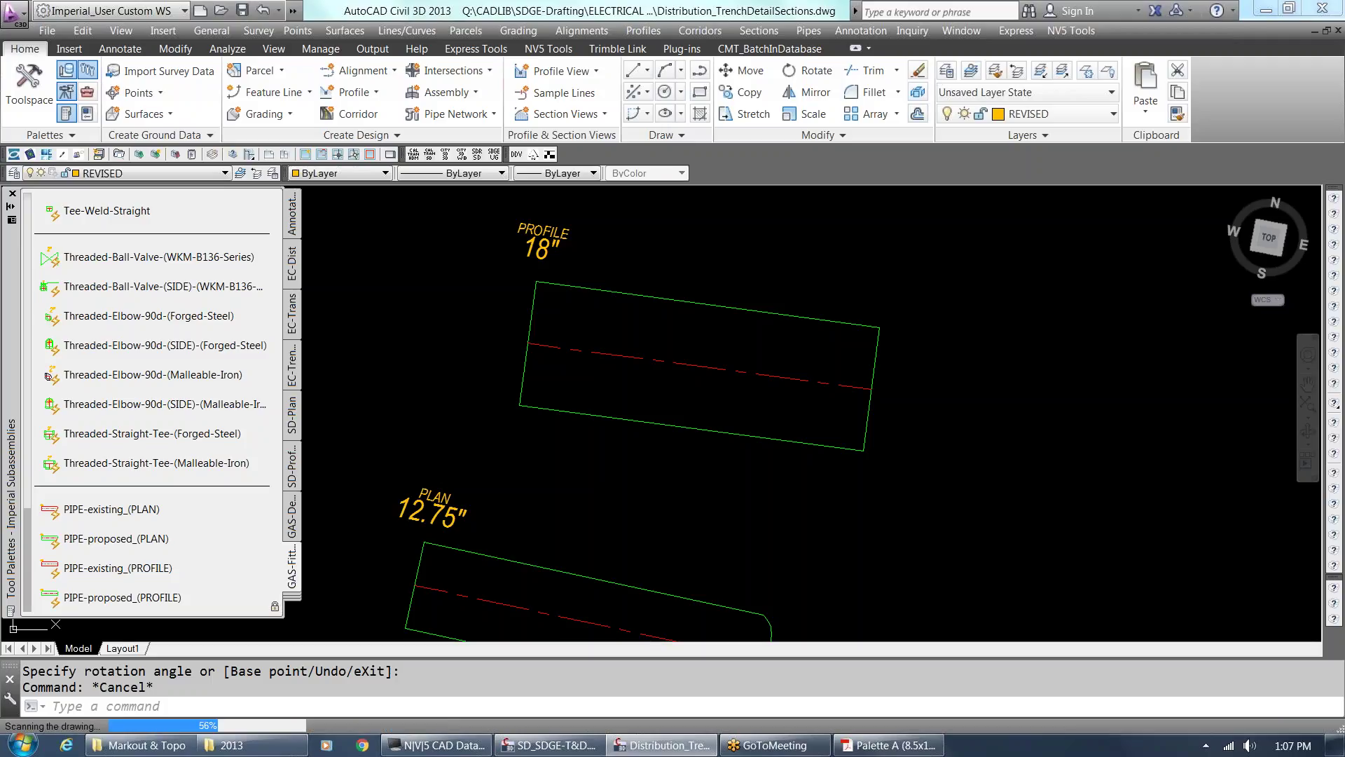
pyautogui.scroll(-2, 650, 457)
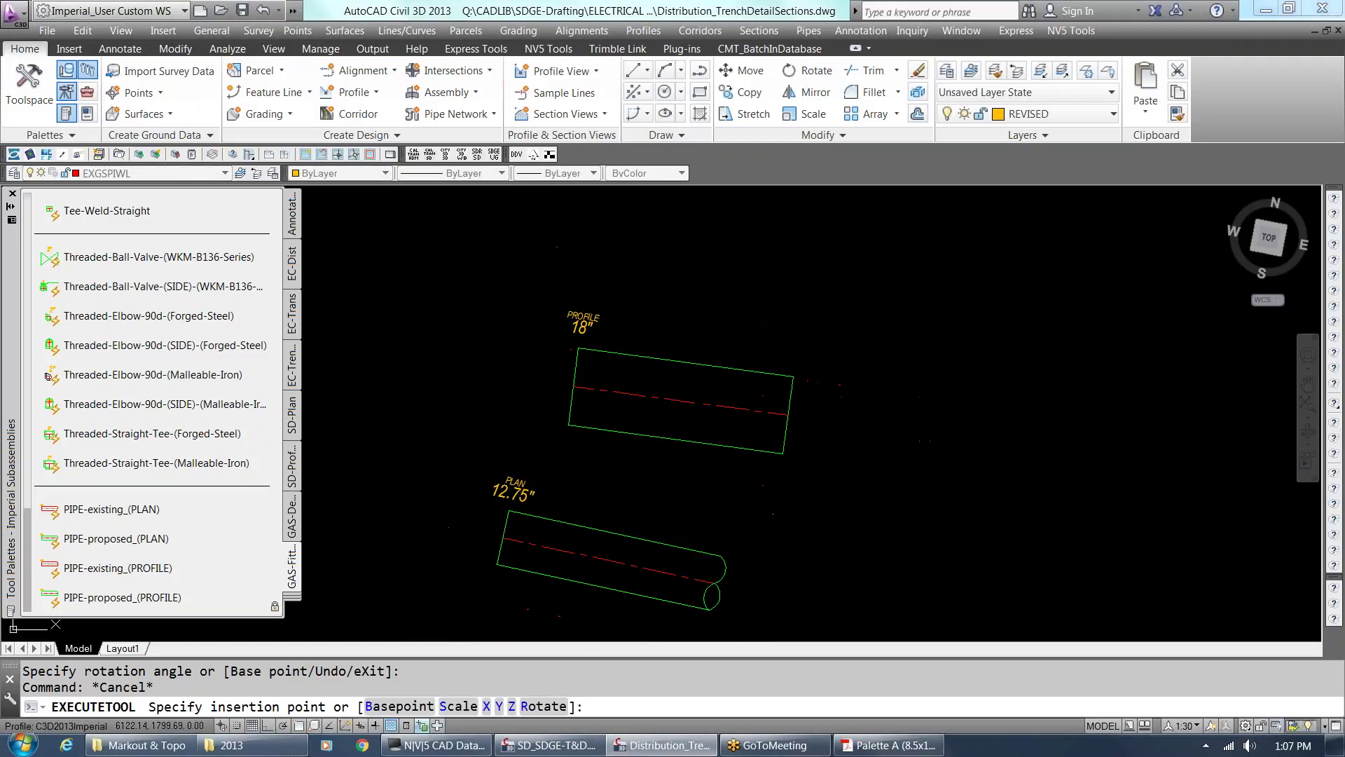
# Cancel the pending block insertion and expand the extra palette options.
pyautogui.press('Escape')
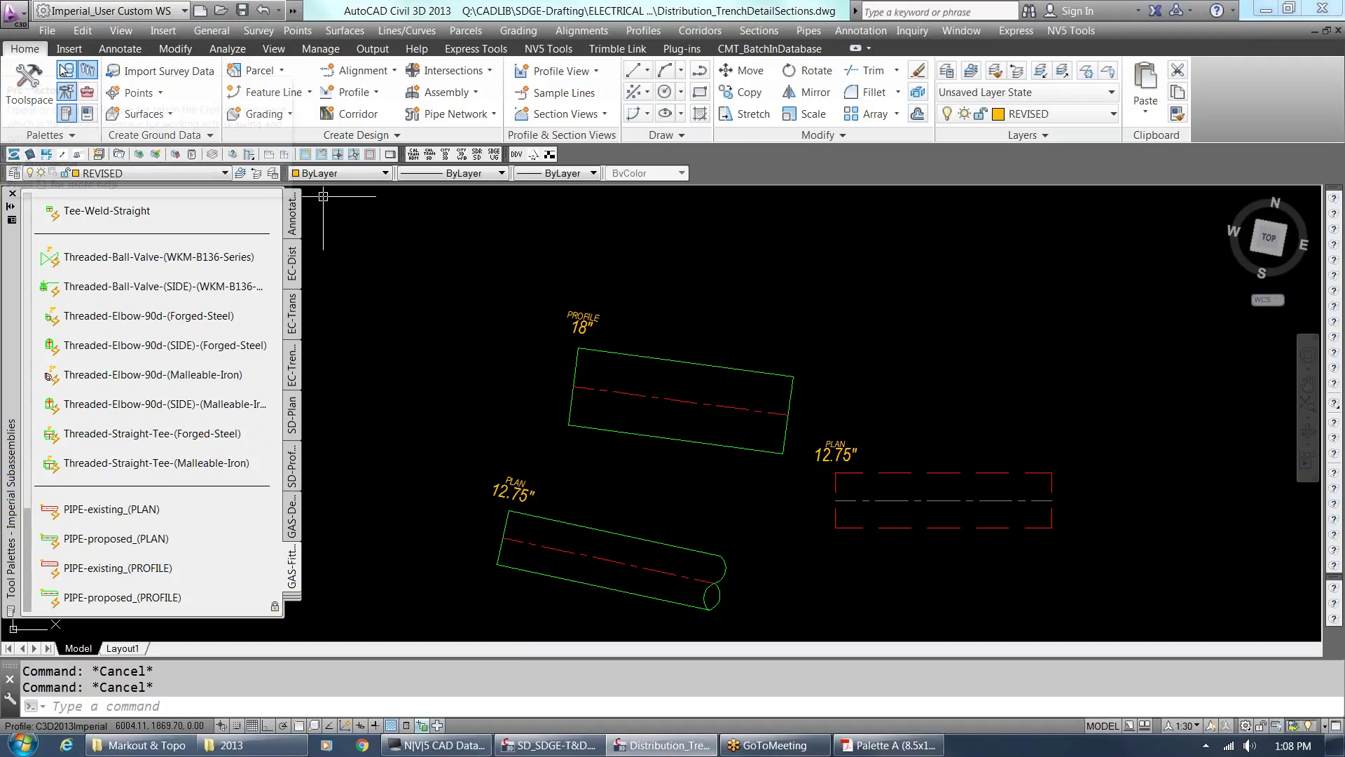
pyautogui.moveTo(48, 135)
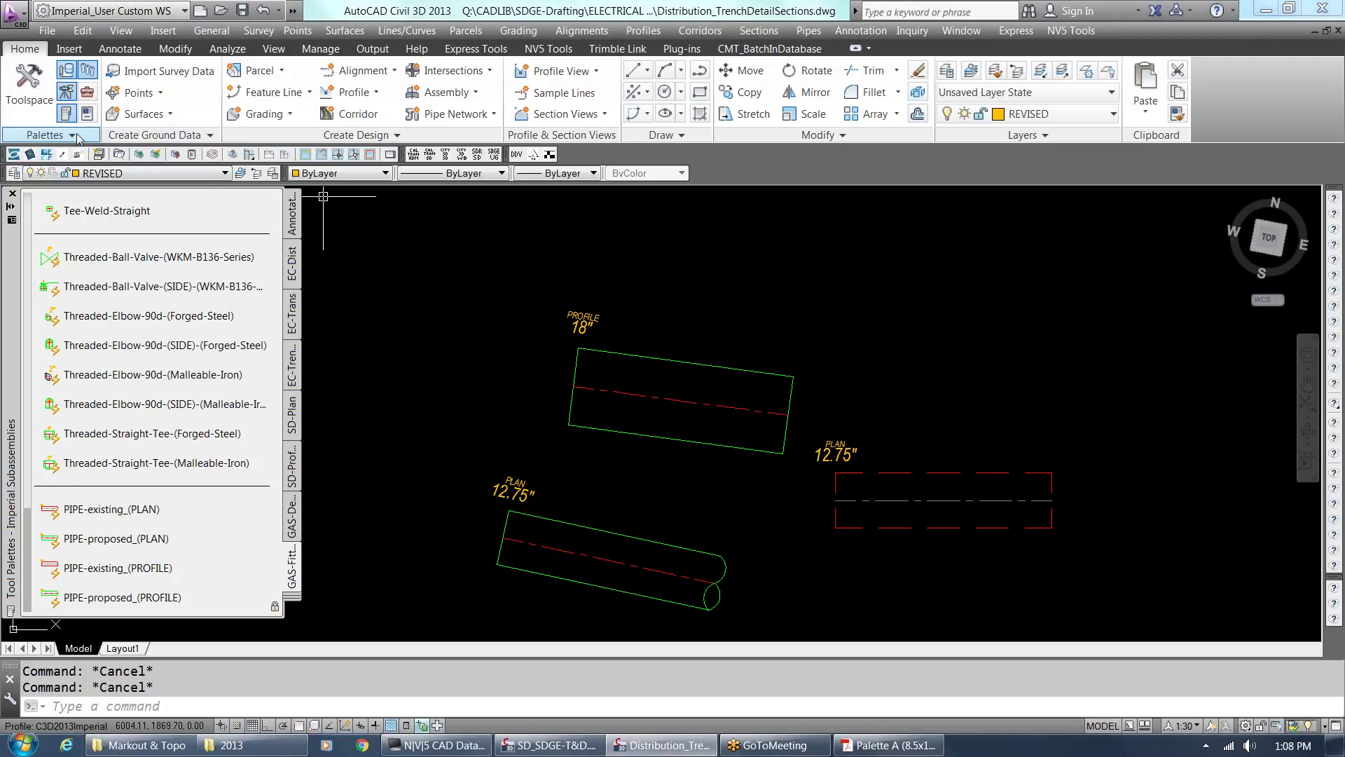
pyautogui.click(78, 138)
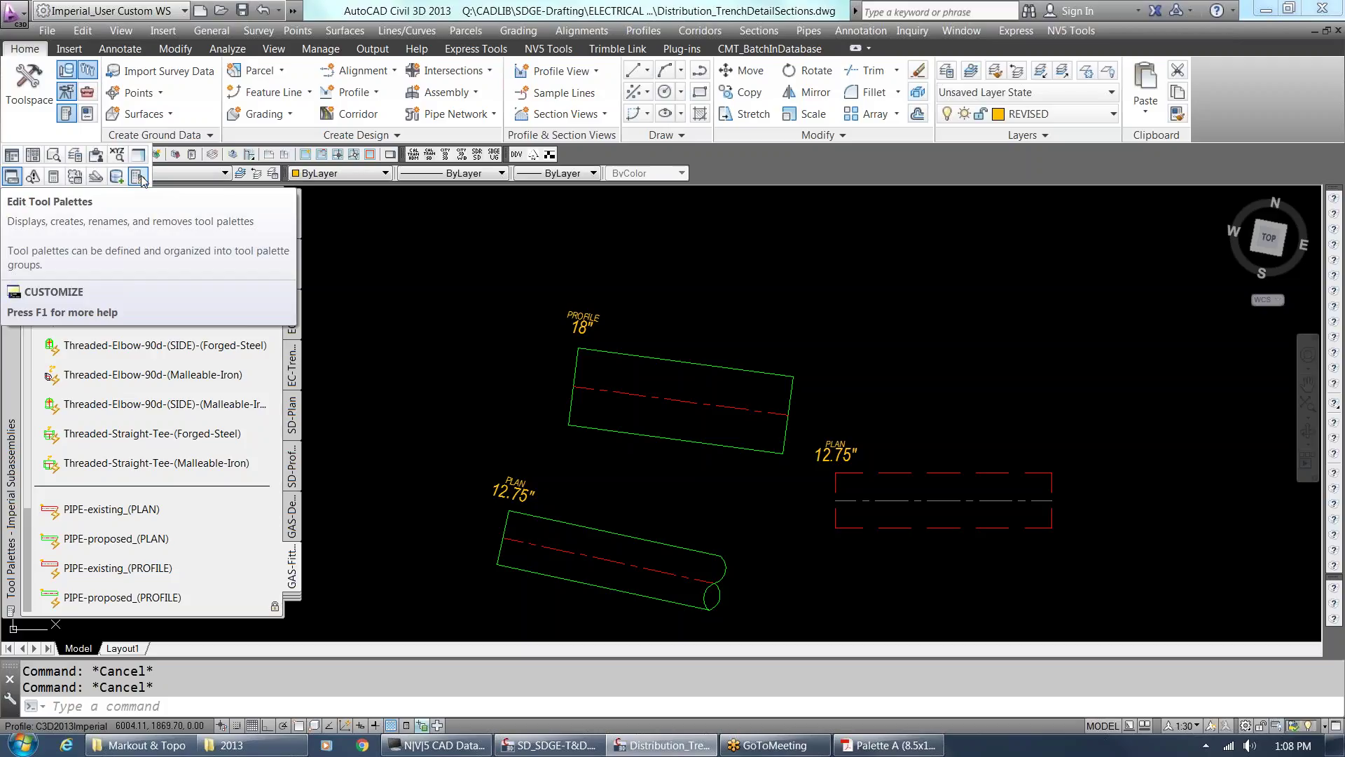
# In Customize, choose Import on the Imperial Subassemblies palette group's right-click menu.
pyautogui.click(138, 176)
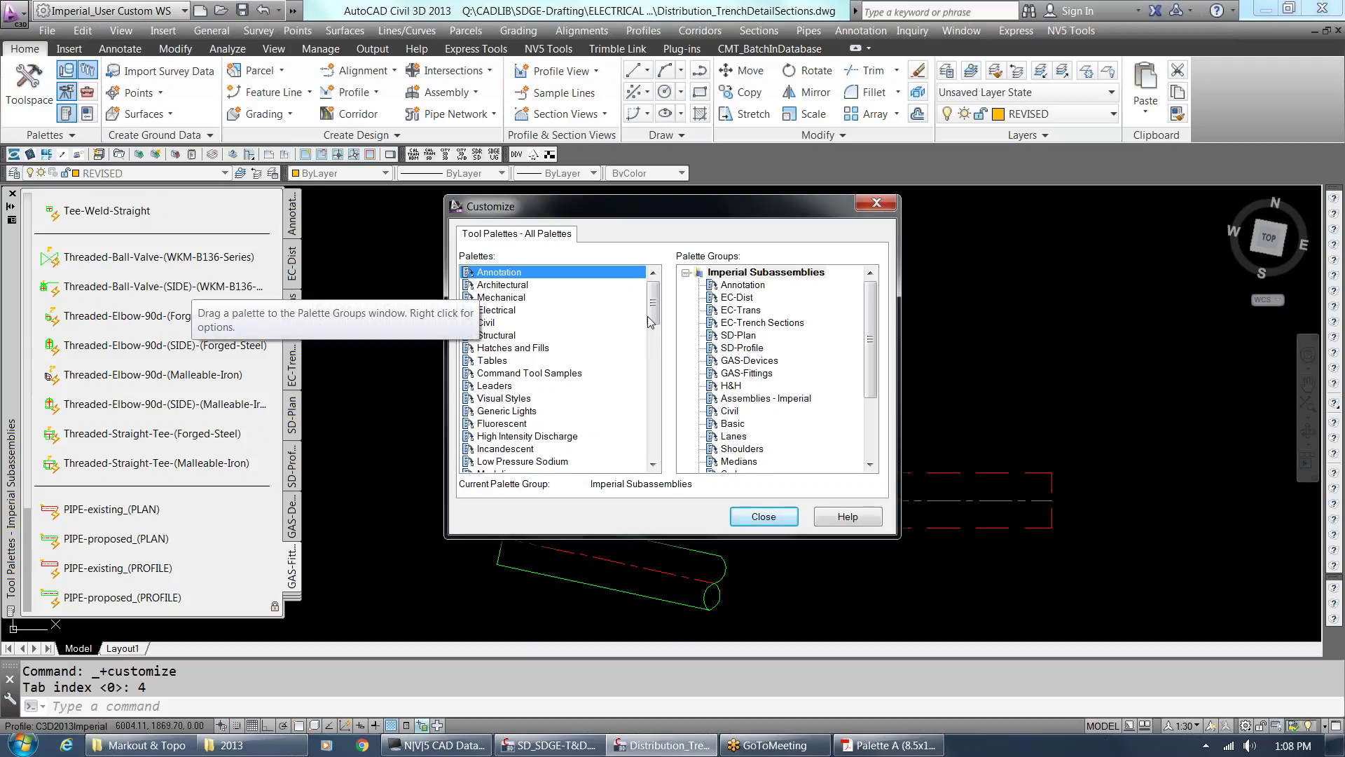
pyautogui.click(716, 271)
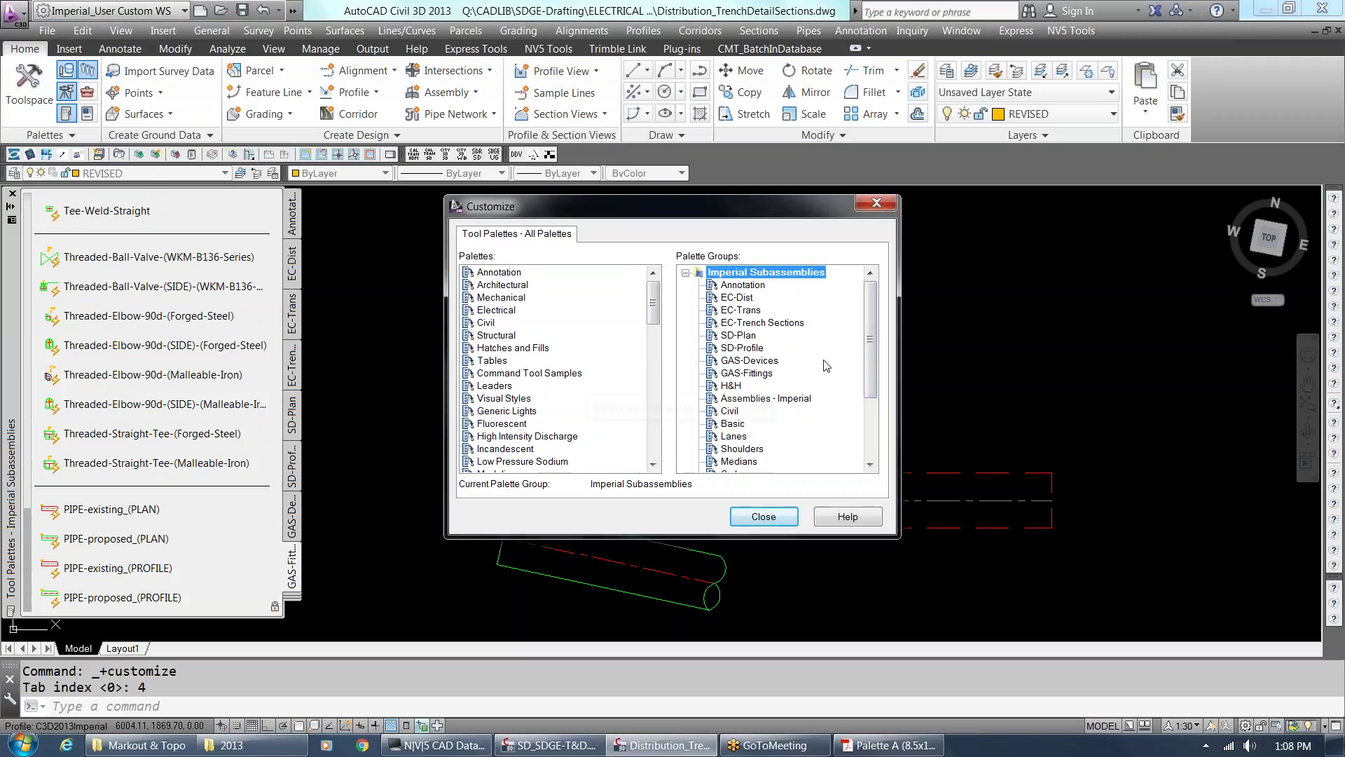
pyautogui.scroll(-2, 878, 337)
pyautogui.scroll(2, 841, 308)
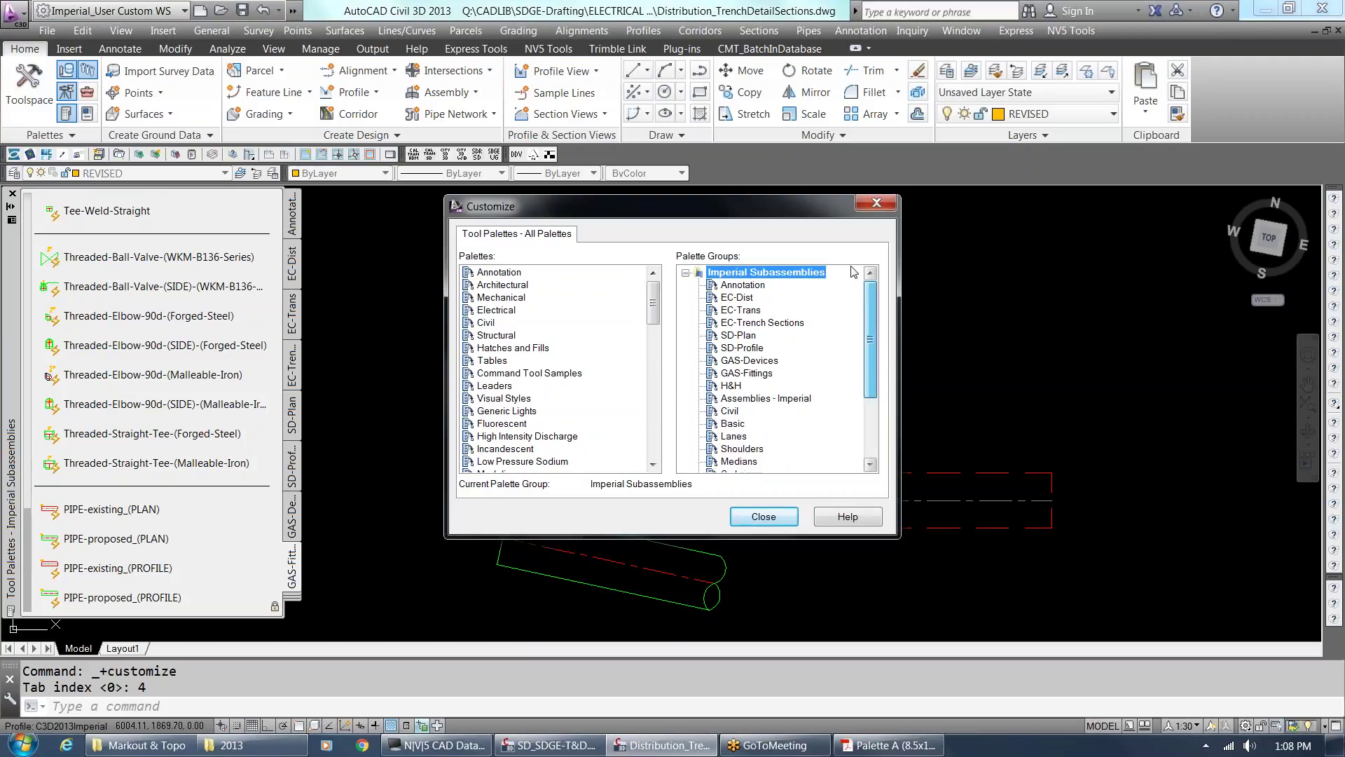
pyautogui.rightClick(797, 274)
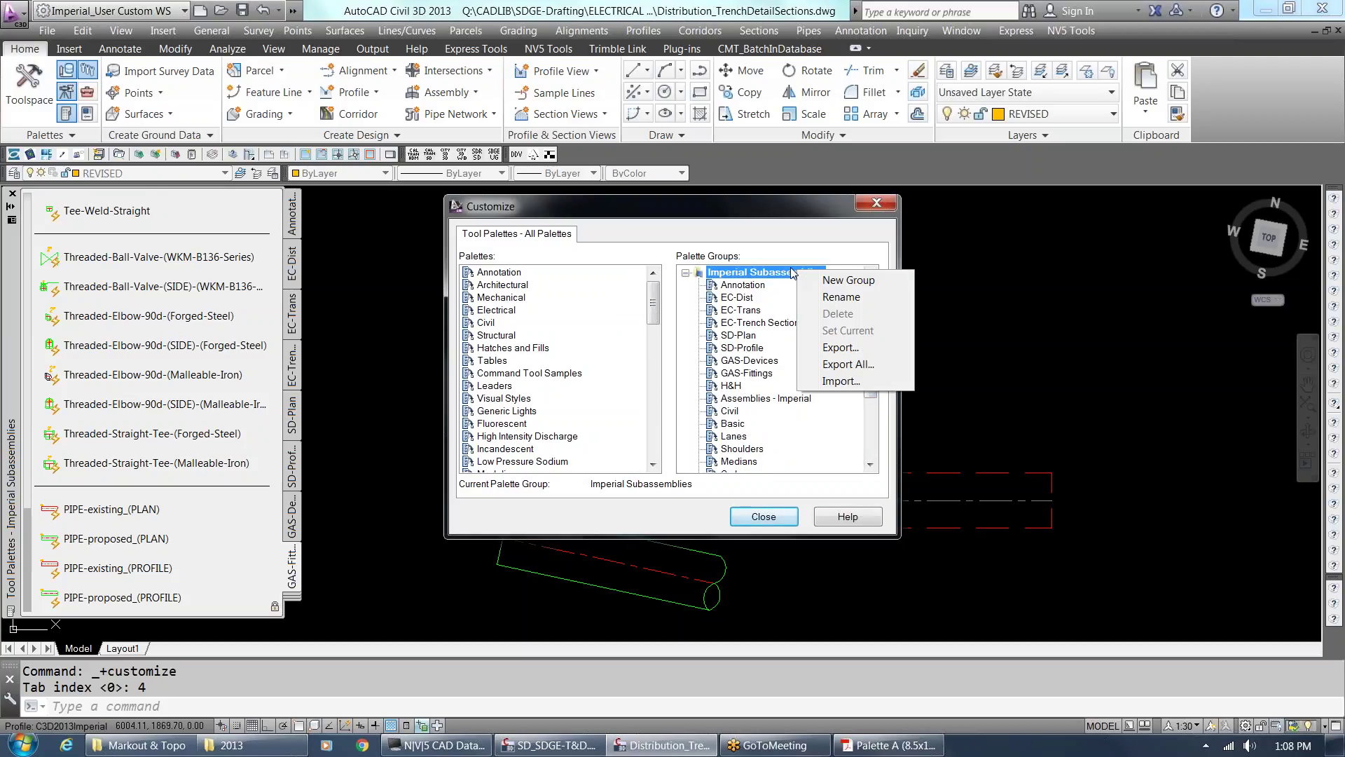
pyautogui.click(838, 381)
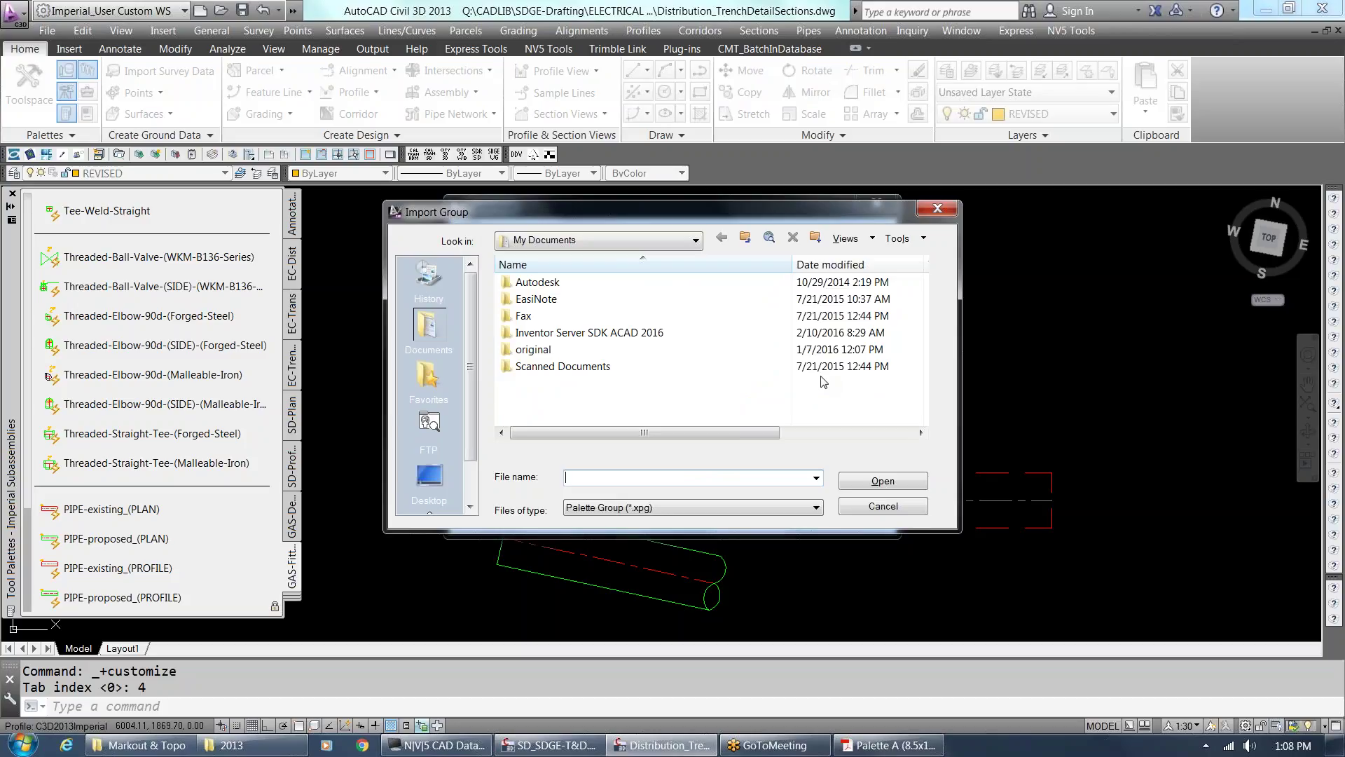
# Browse to dosapps (Q:) > CIVIL3D2013 > enu > Support in the Import Group dialog.
pyautogui.click(693, 240)
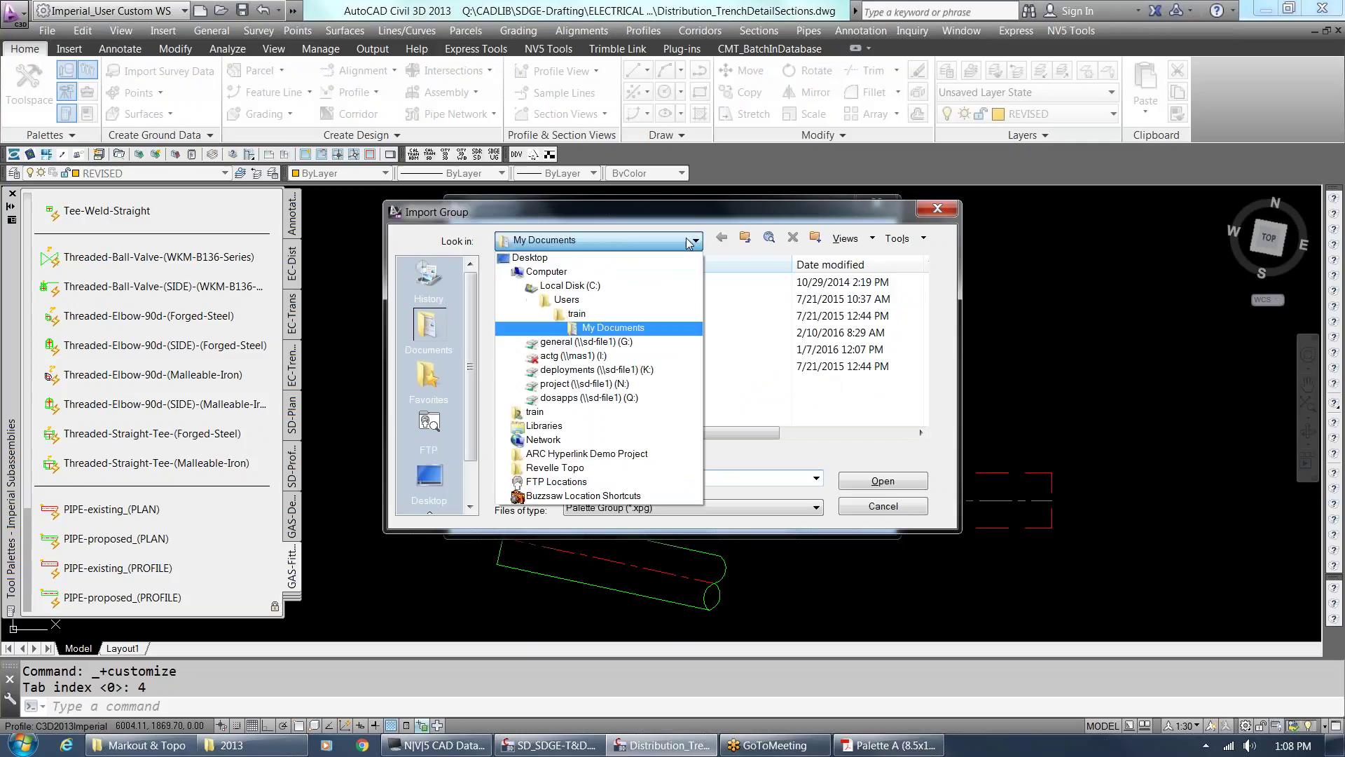
pyautogui.click(647, 398)
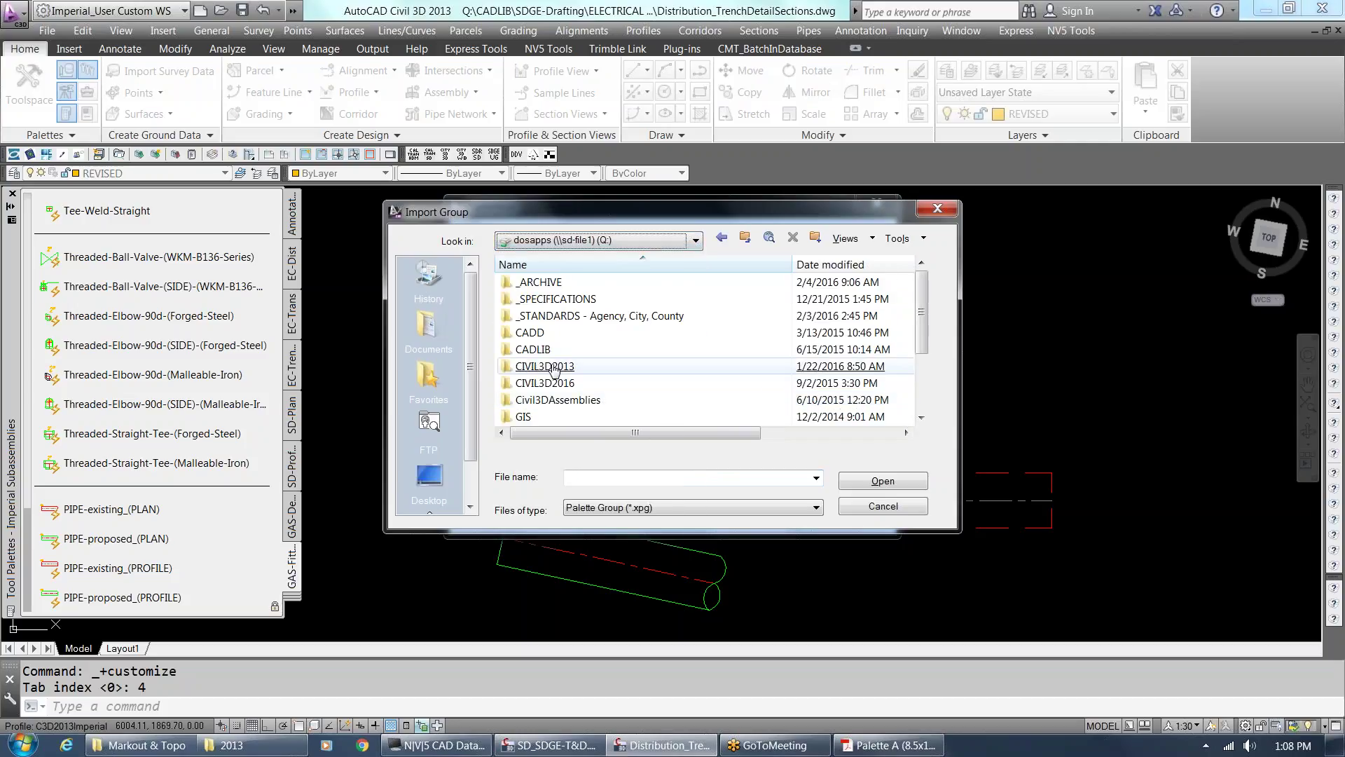
pyautogui.click(592, 375)
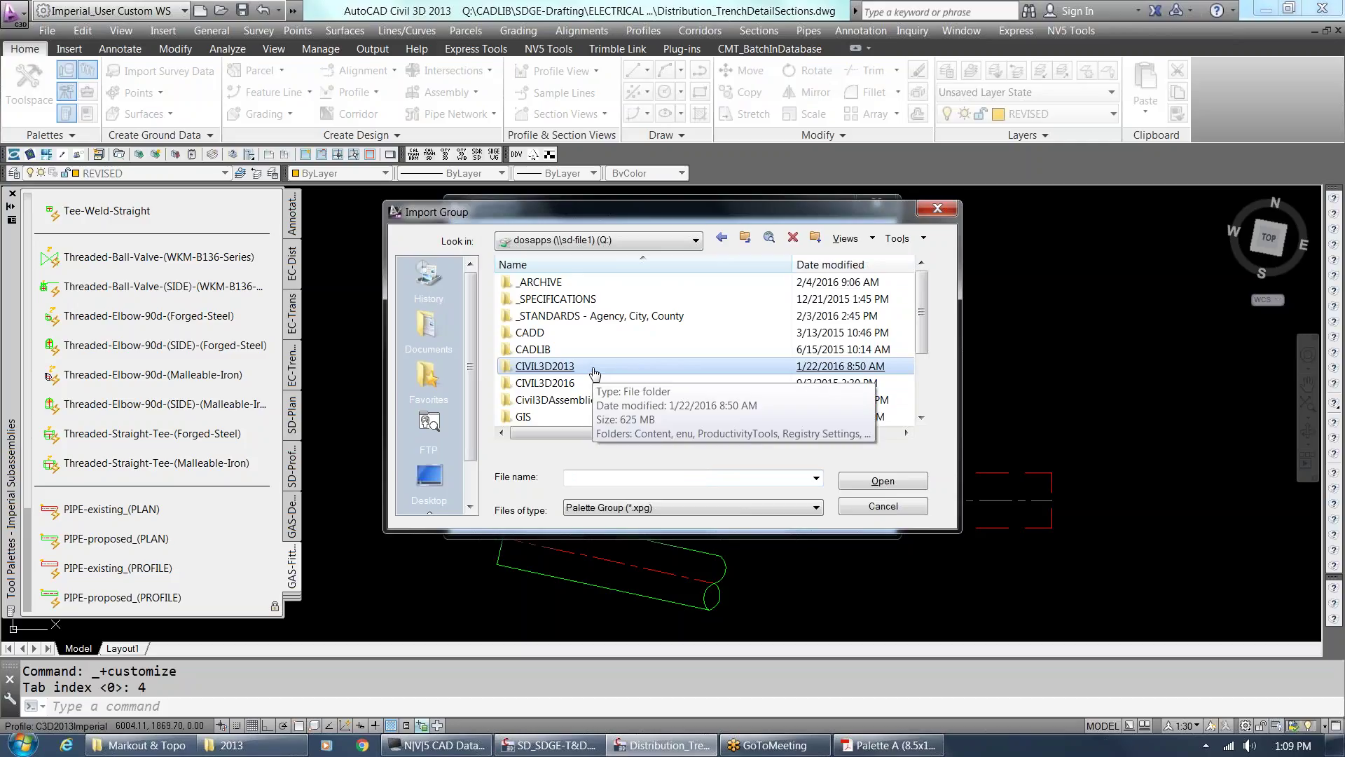
pyautogui.doubleClick(594, 370)
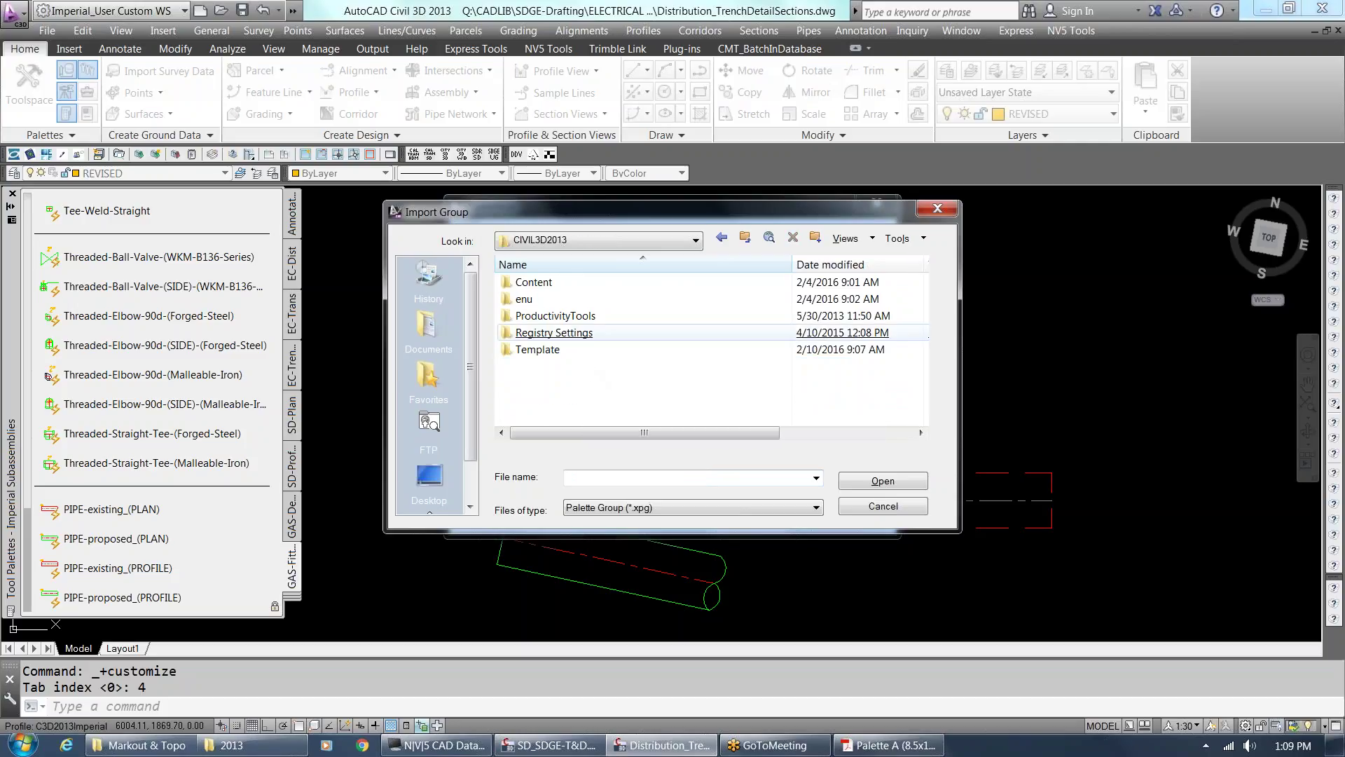
pyautogui.click(522, 300)
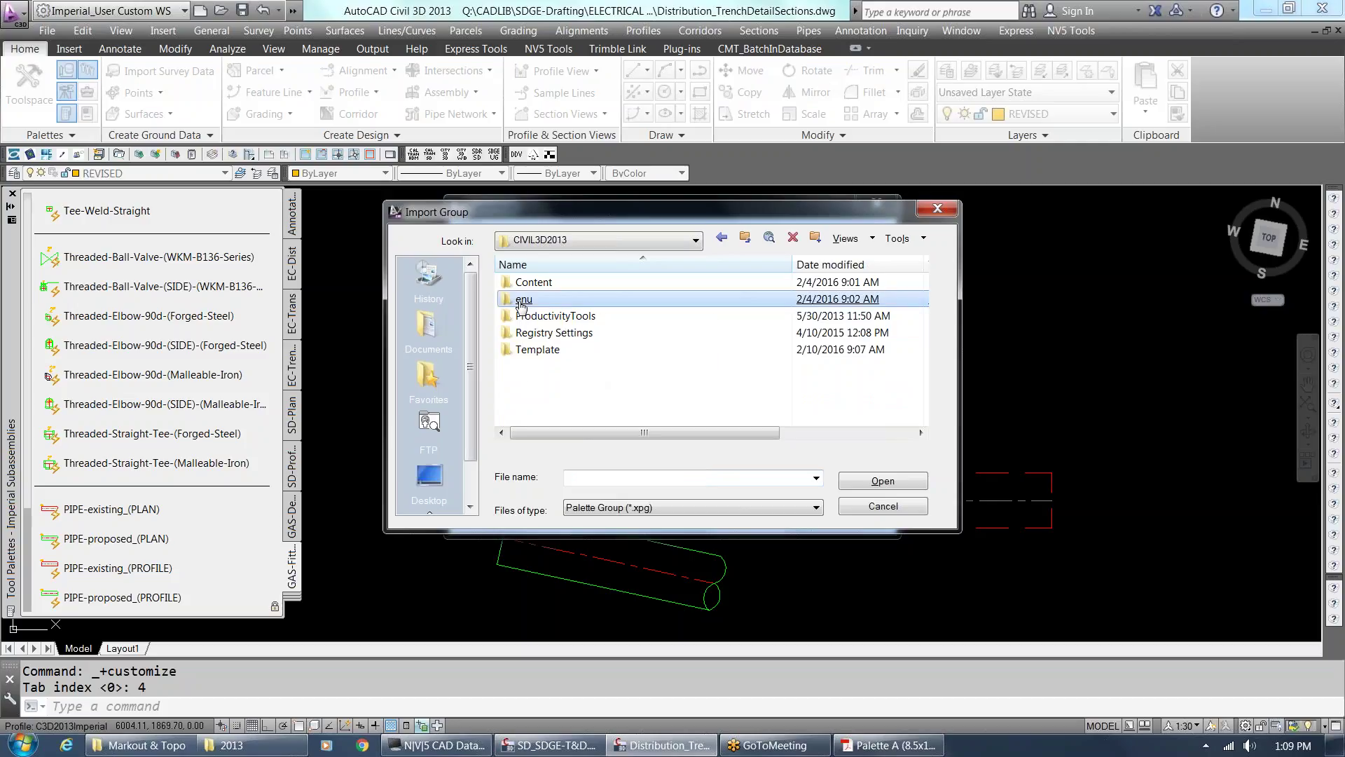
pyautogui.doubleClick(522, 300)
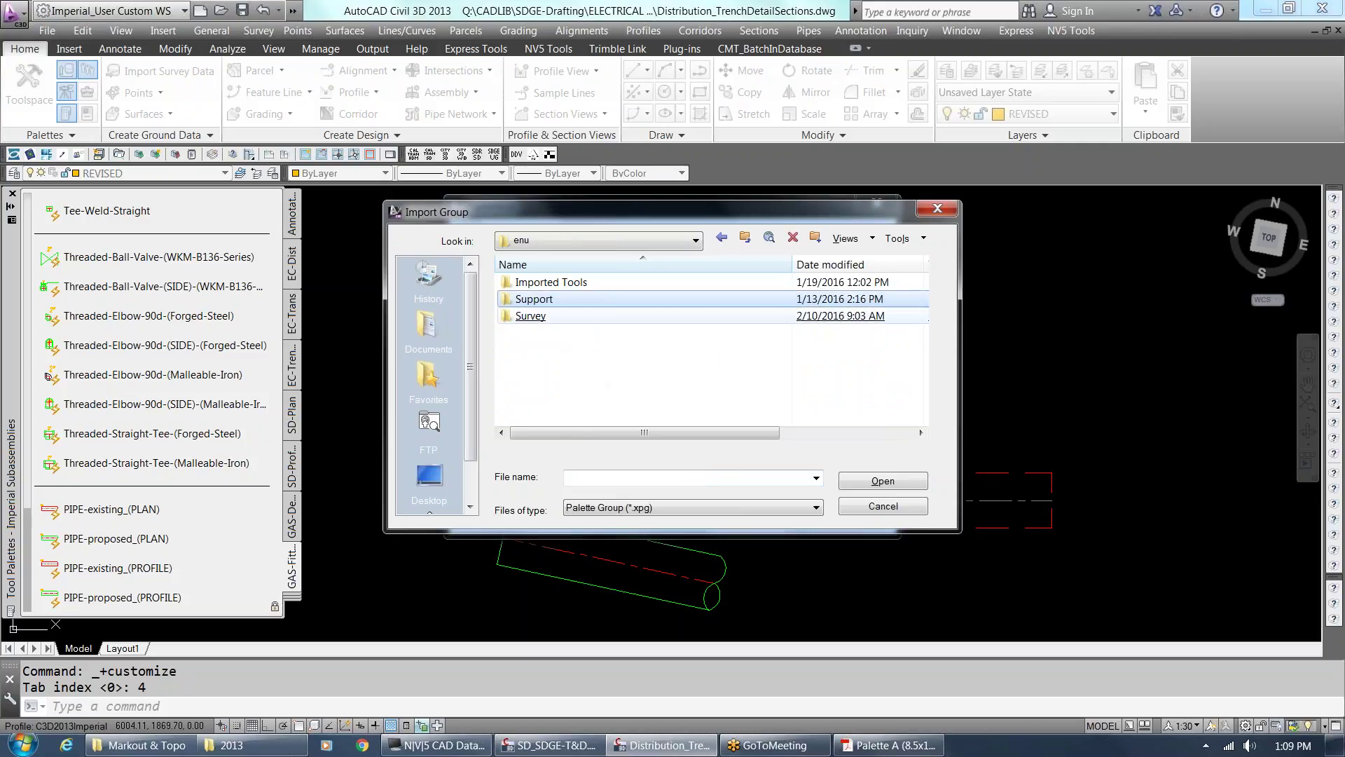
pyautogui.doubleClick(547, 303)
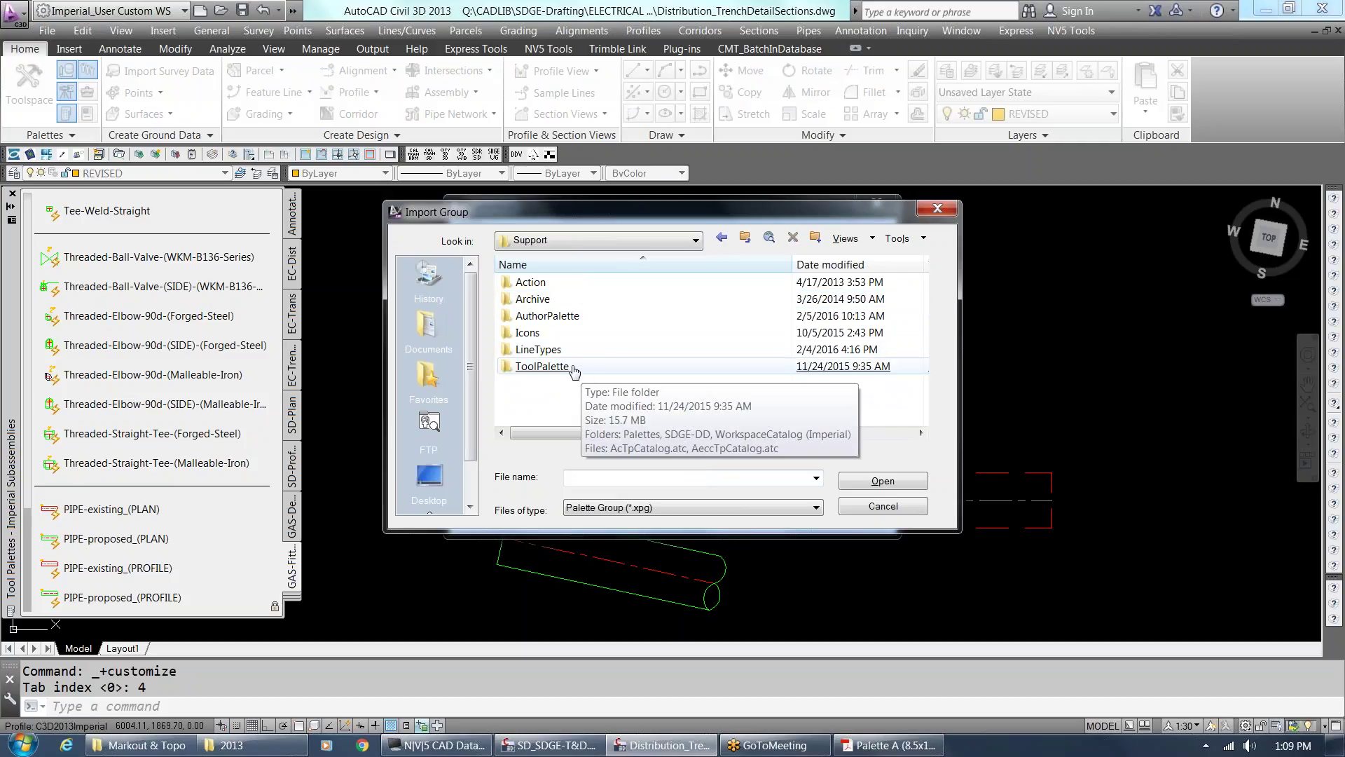
# Open ToolPalette > Palettes and import Imperial Subassemblies_20160119.xpg.
pyautogui.click(567, 372)
pyautogui.doubleClick(567, 372)
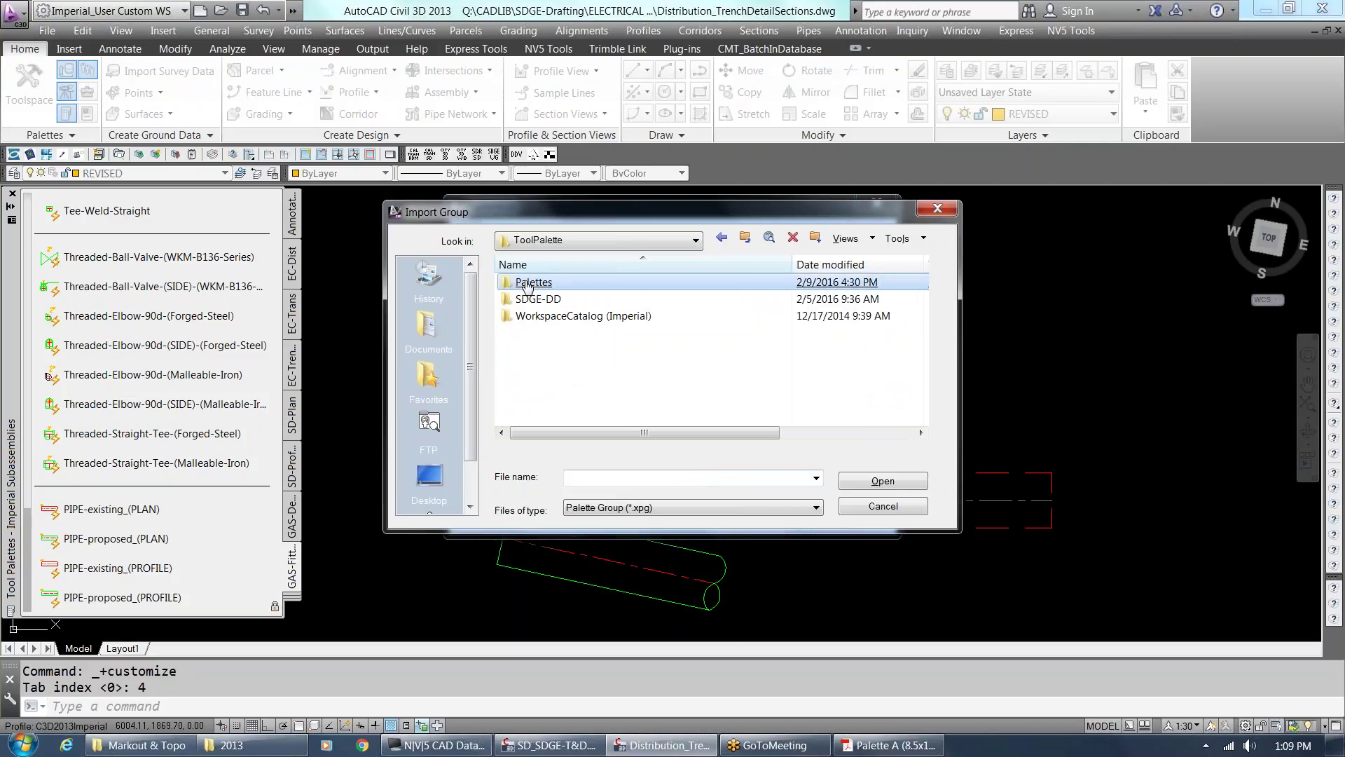
pyautogui.doubleClick(528, 285)
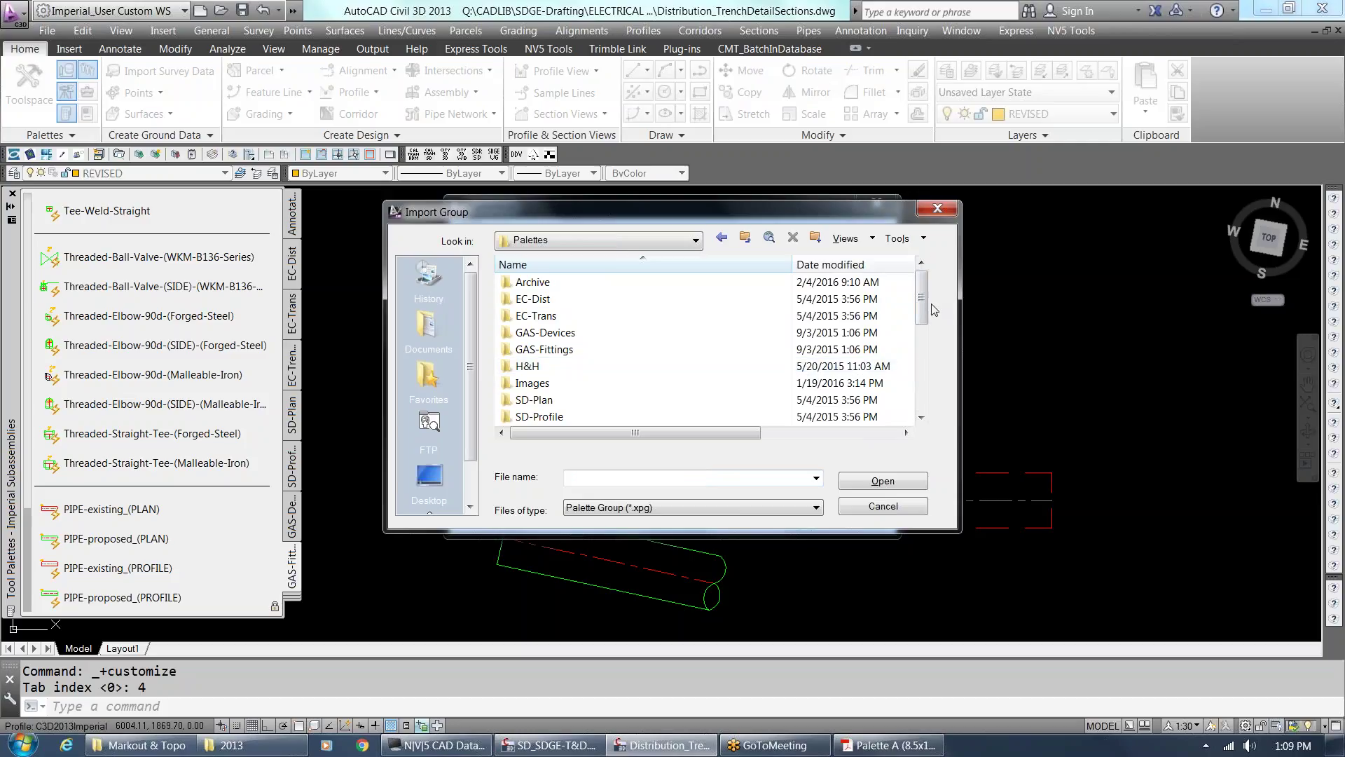
pyautogui.moveTo(922, 317); pyautogui.dragTo(937, 434)
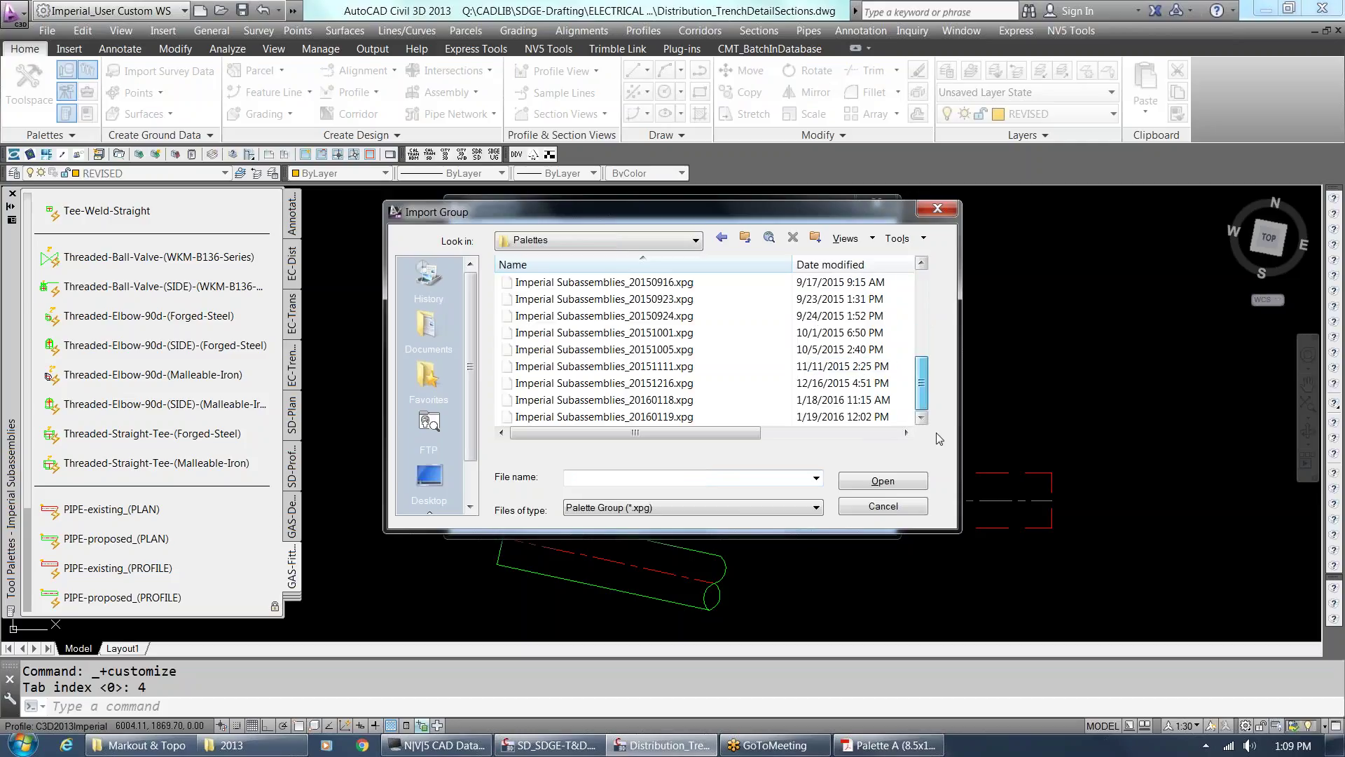
pyautogui.click(584, 419)
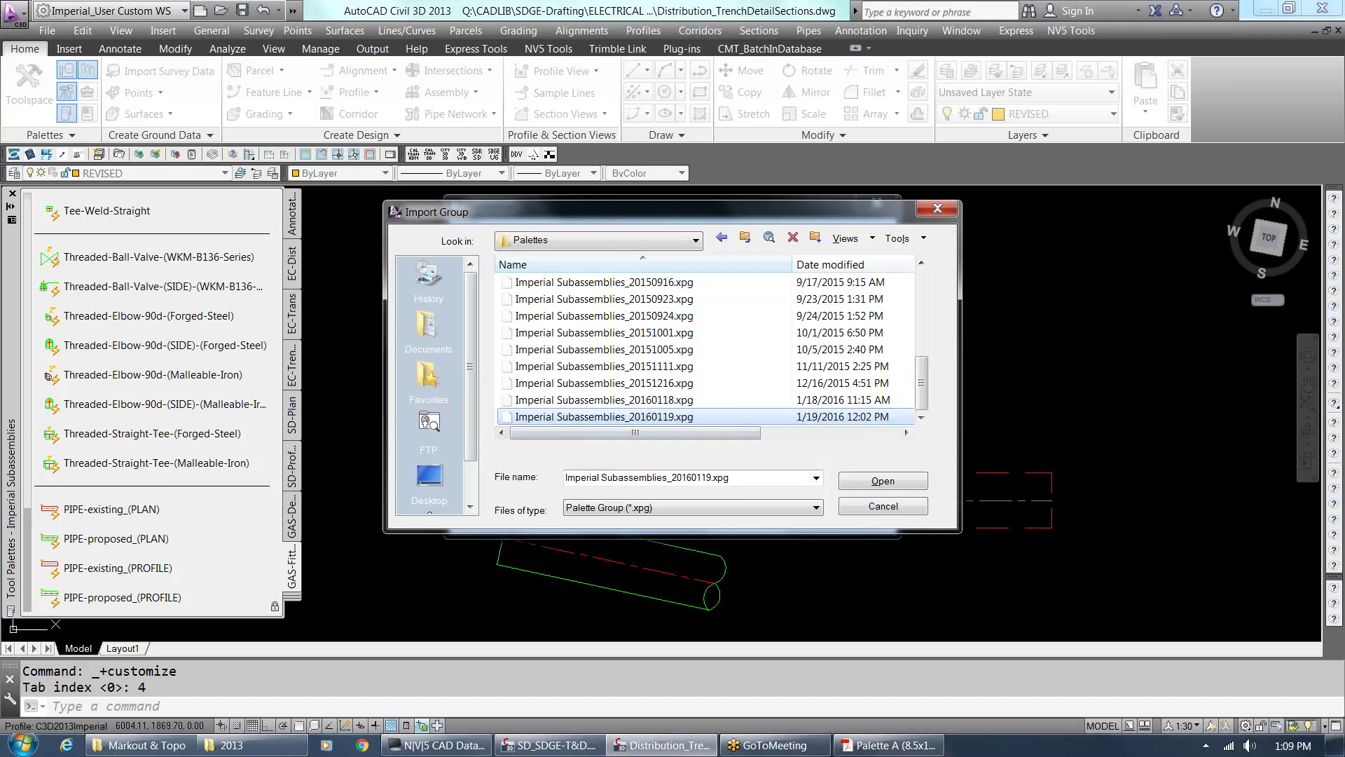
pyautogui.click(883, 480)
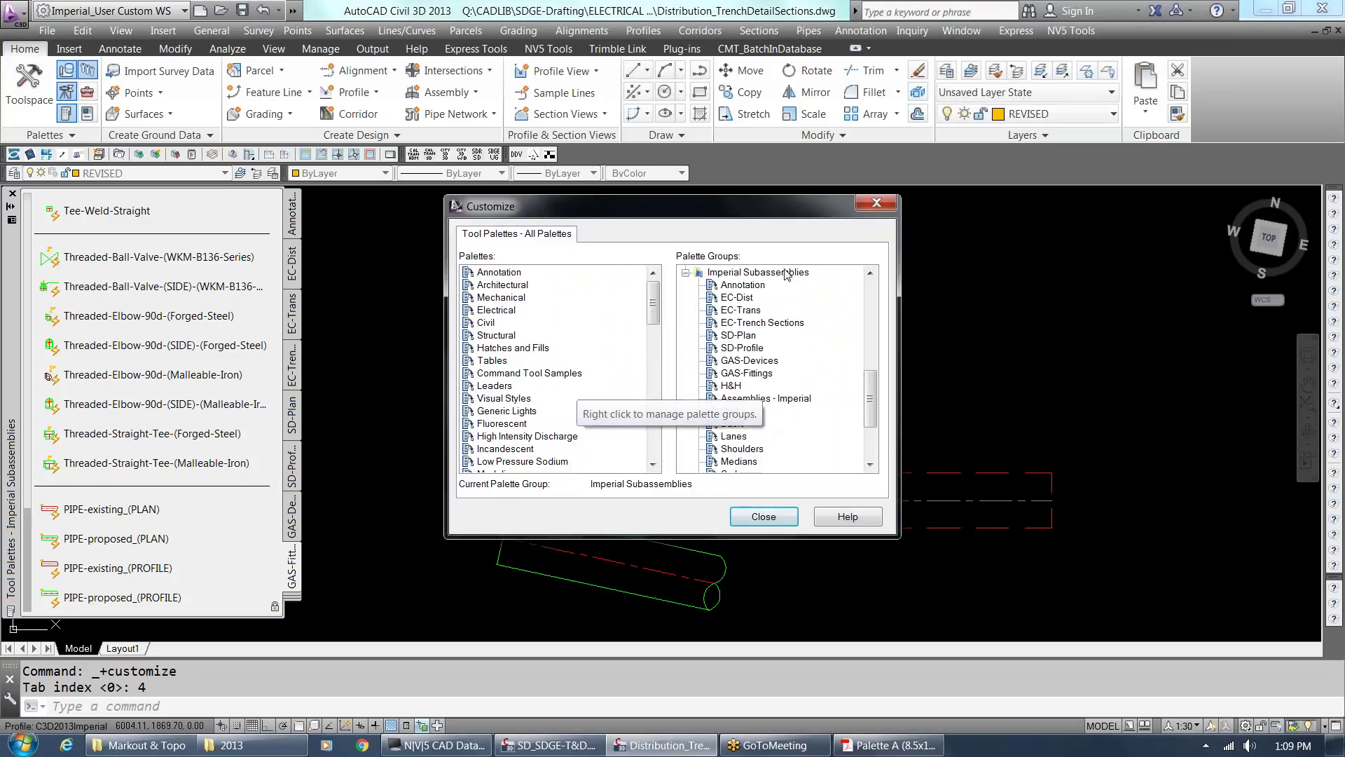
# Set the newly imported Imperial Subassemblies group as the current palette group.
pyautogui.scroll(-1, 834, 382)
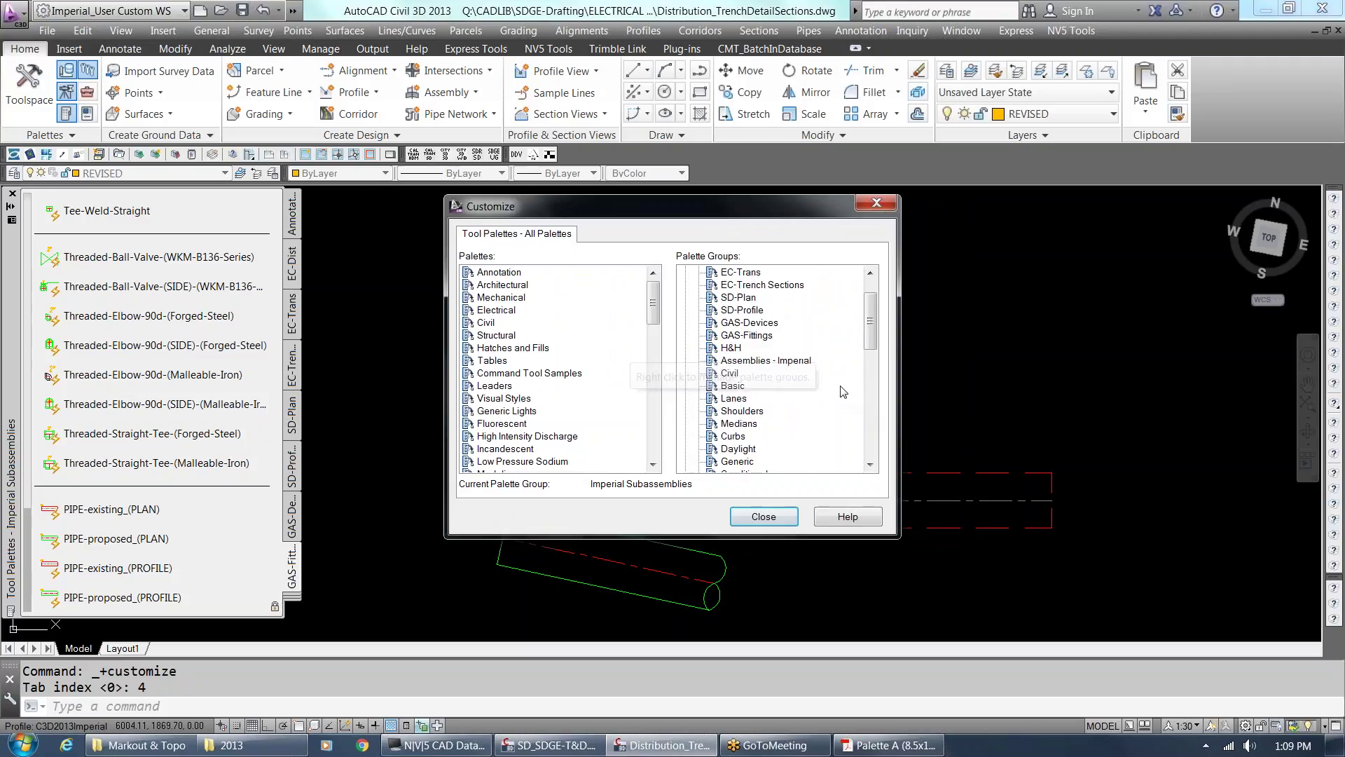
pyautogui.scroll(1, 843, 391)
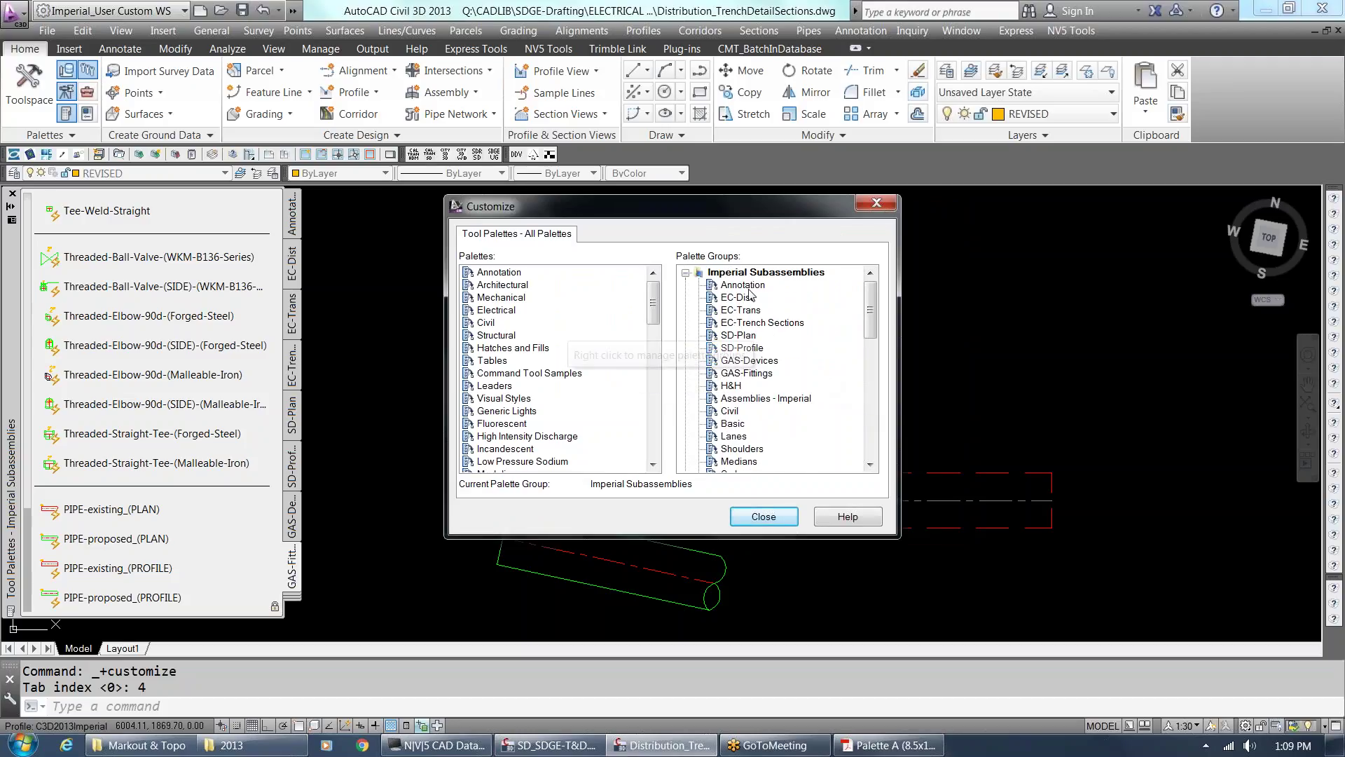
pyautogui.click(758, 415)
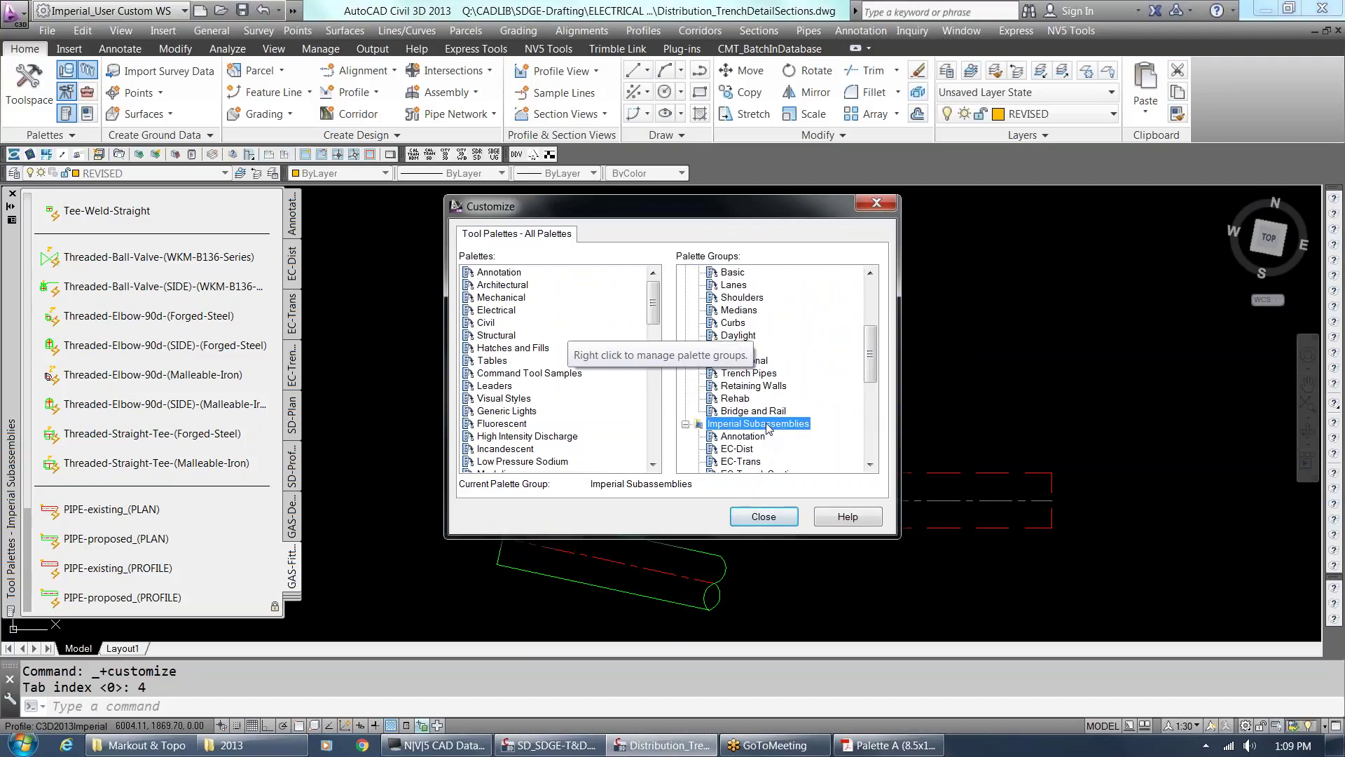
pyautogui.rightClick(769, 428)
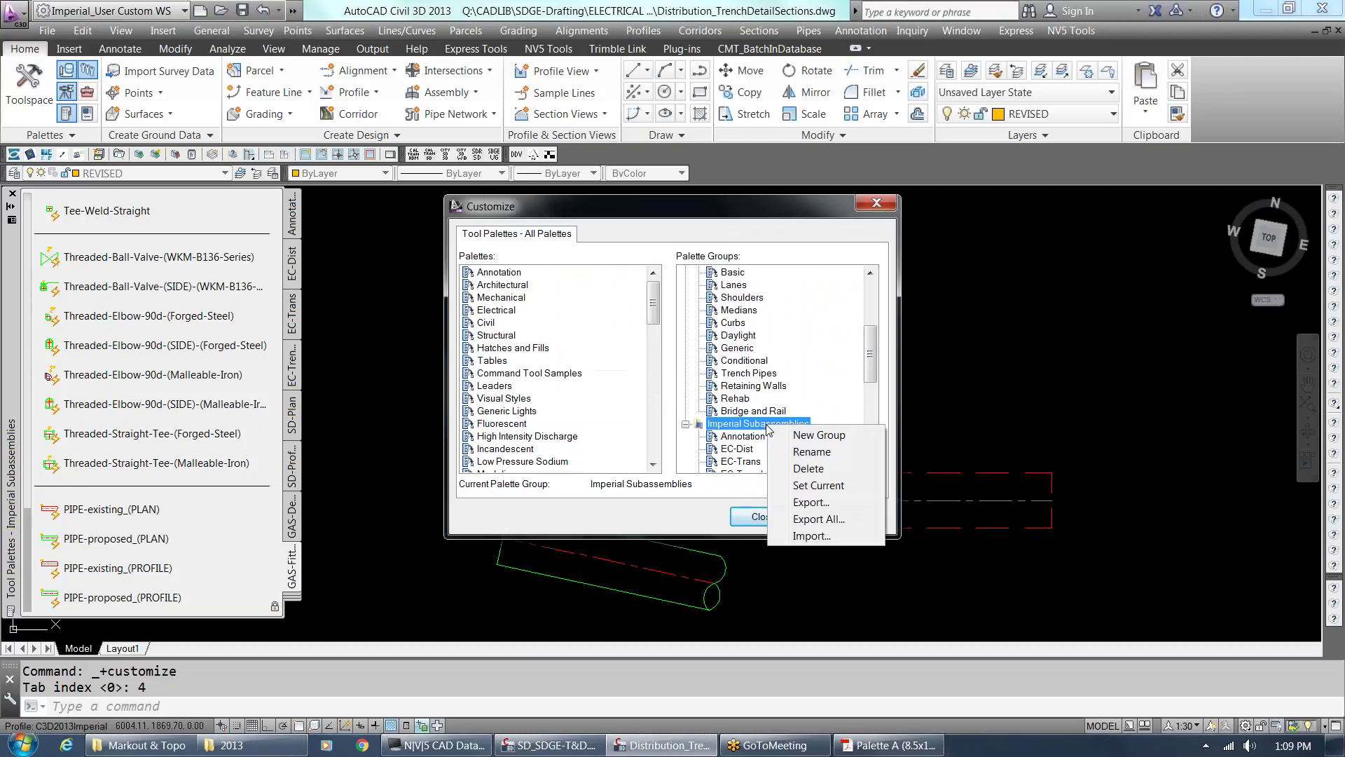
pyautogui.click(831, 487)
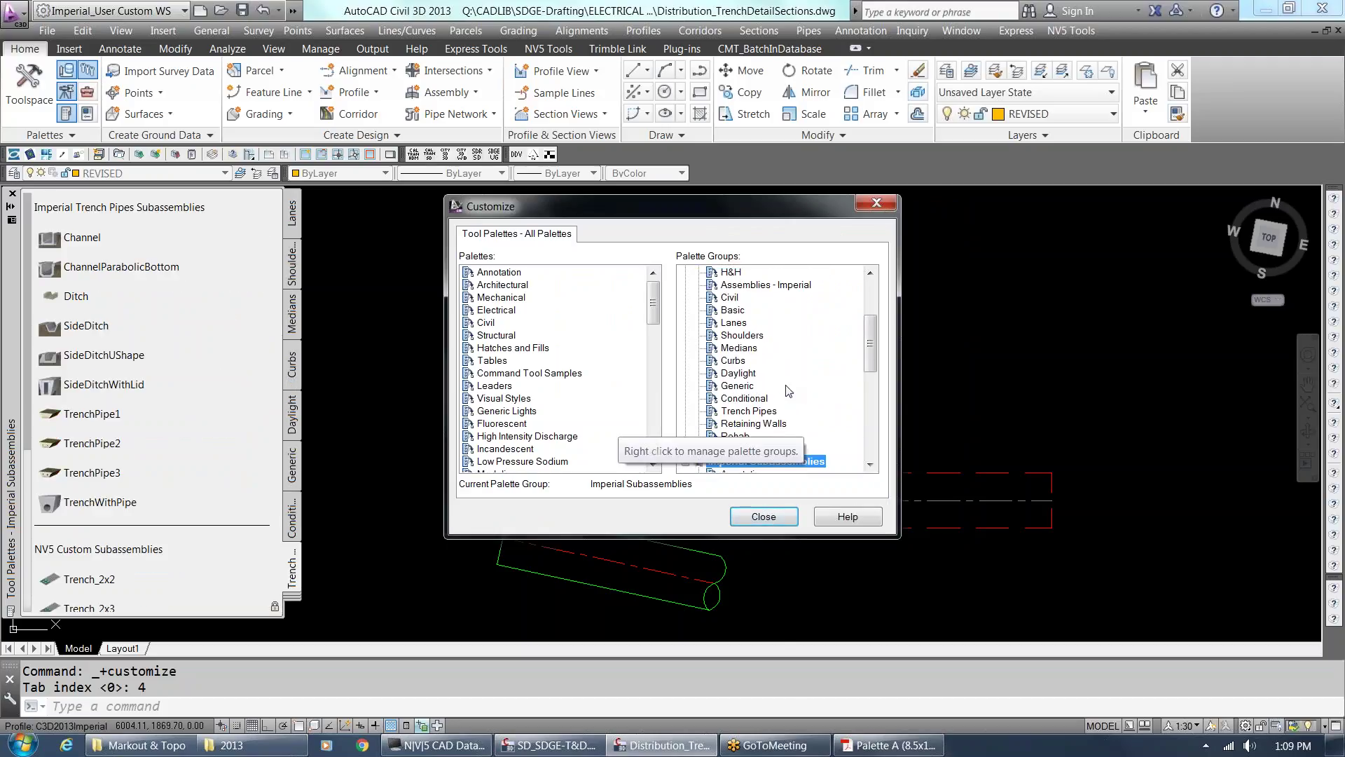
# Edit and confirm the original Imperial Subassemblies group's name.
pyautogui.rightClick(743, 275)
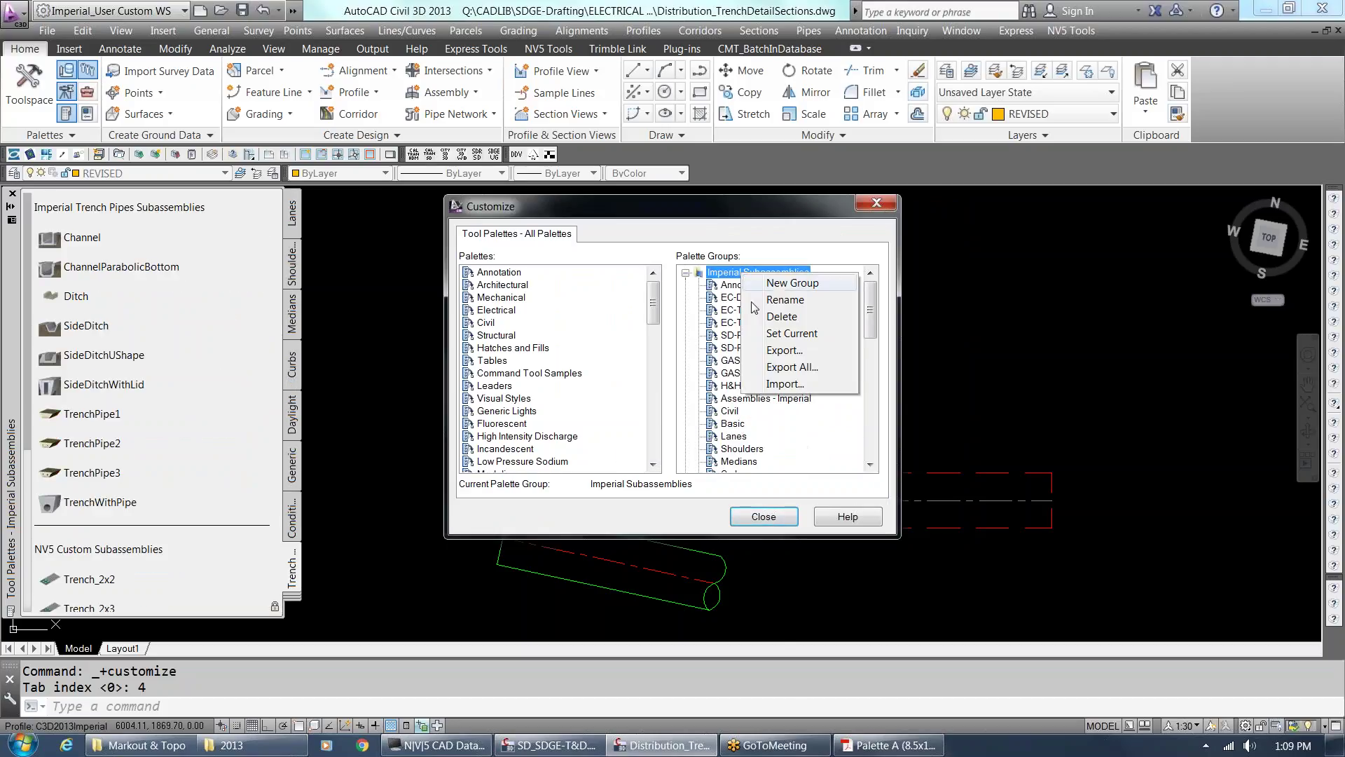
pyautogui.click(790, 324)
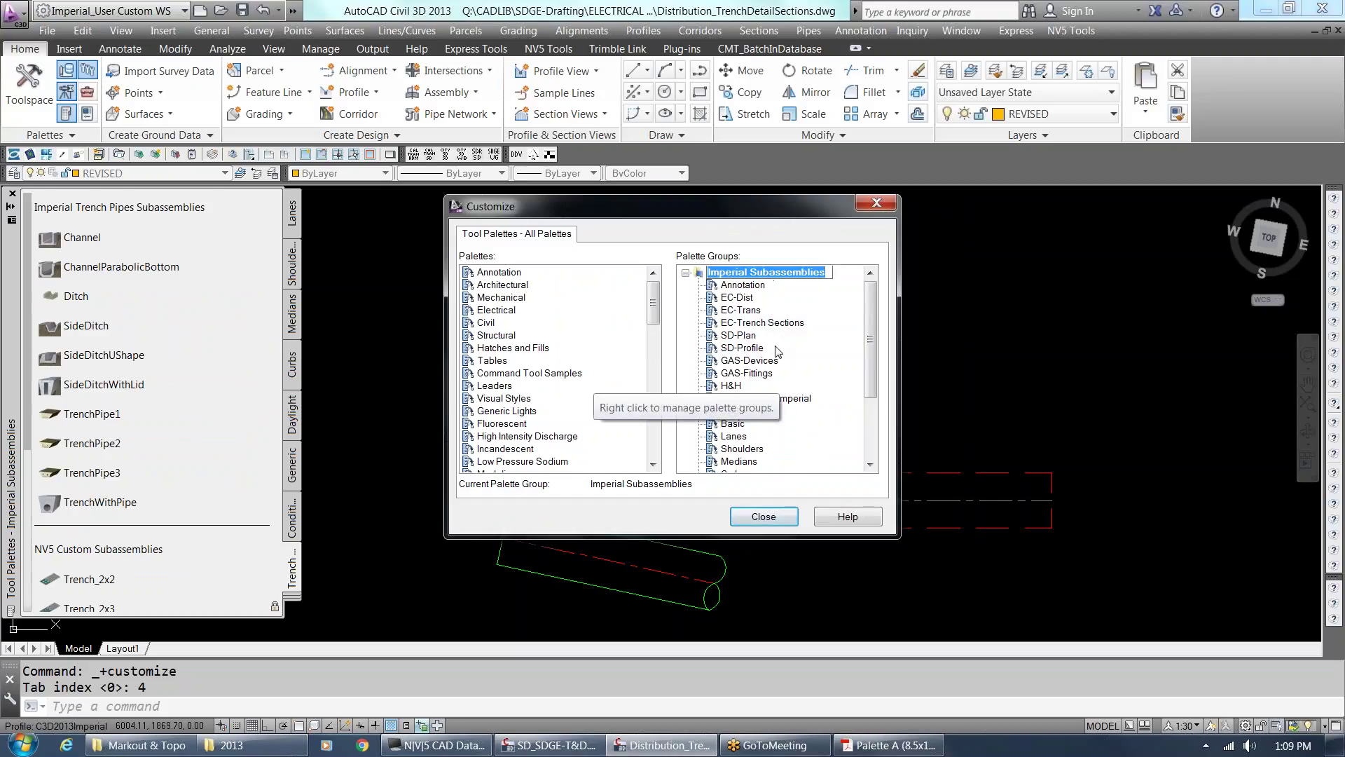
pyautogui.press('Return')
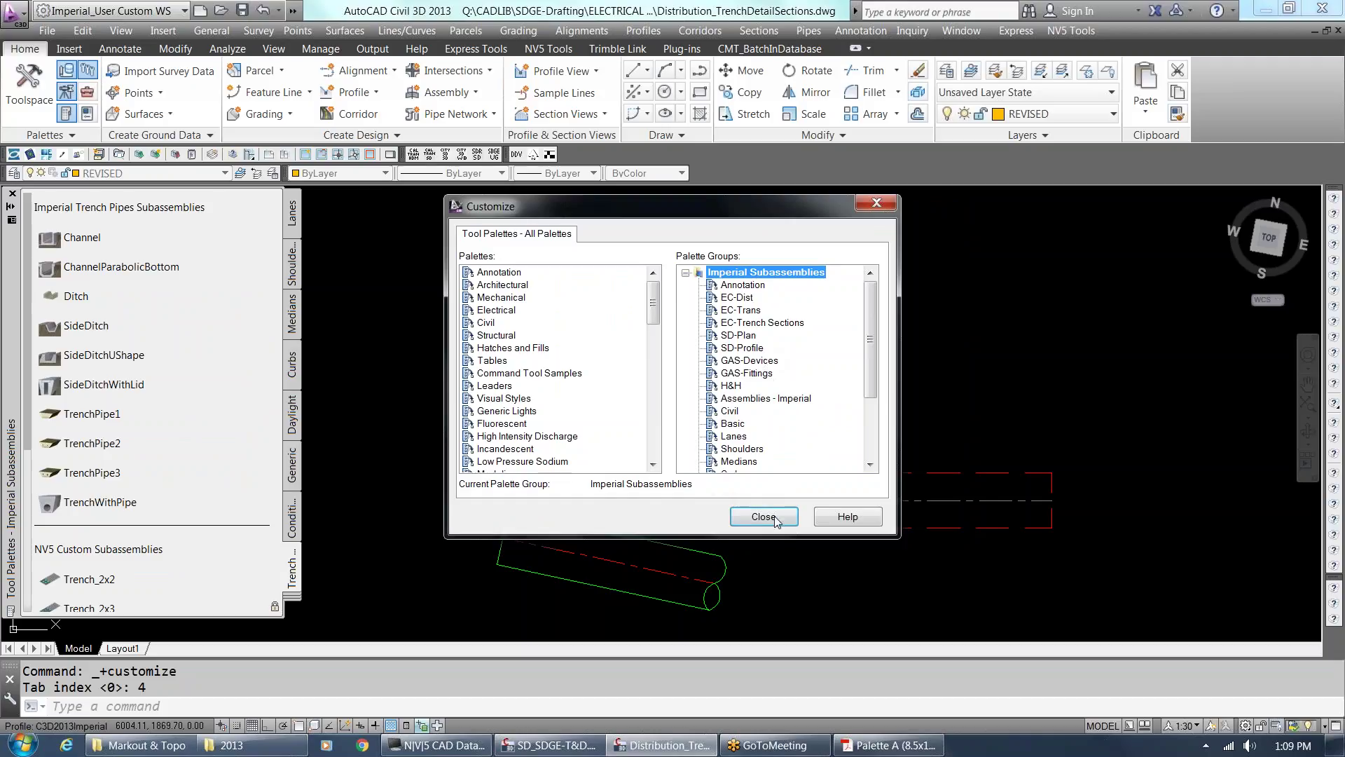
# Close Customize and switch the tool palettes to the Annotation palette.
pyautogui.click(764, 516)
pyautogui.click(296, 600)
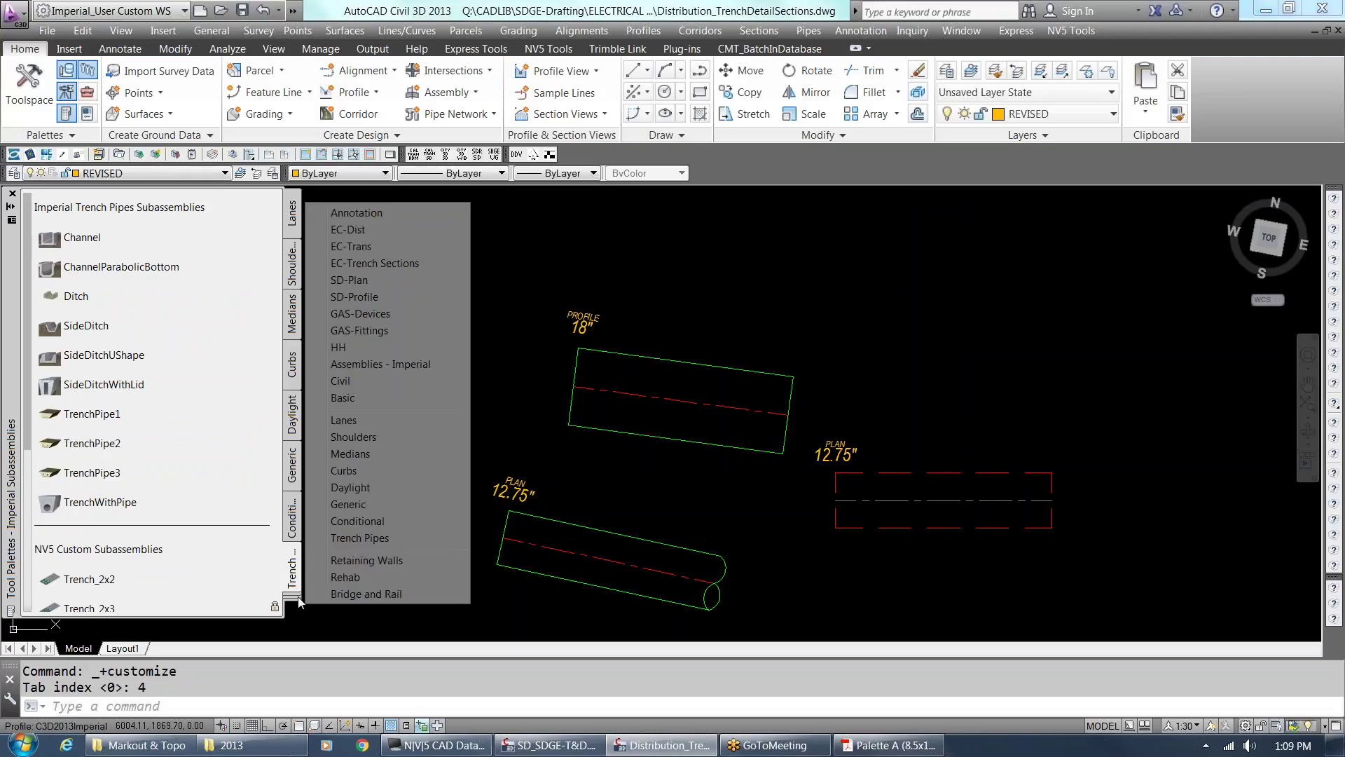
pyautogui.click(364, 213)
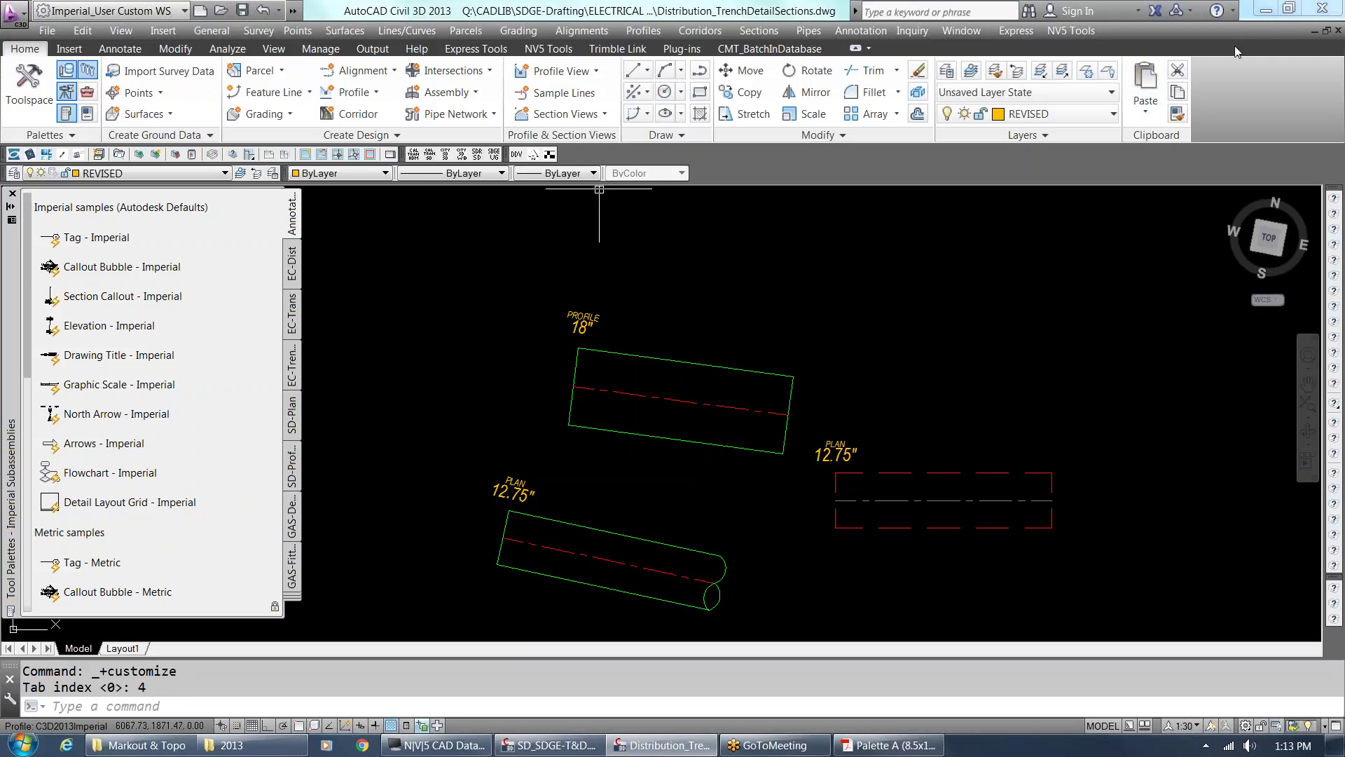
# Minimize AutoCAD and close Acrobat Reader, closing all its PDF palette tabs at once.
pyautogui.click(1265, 9)
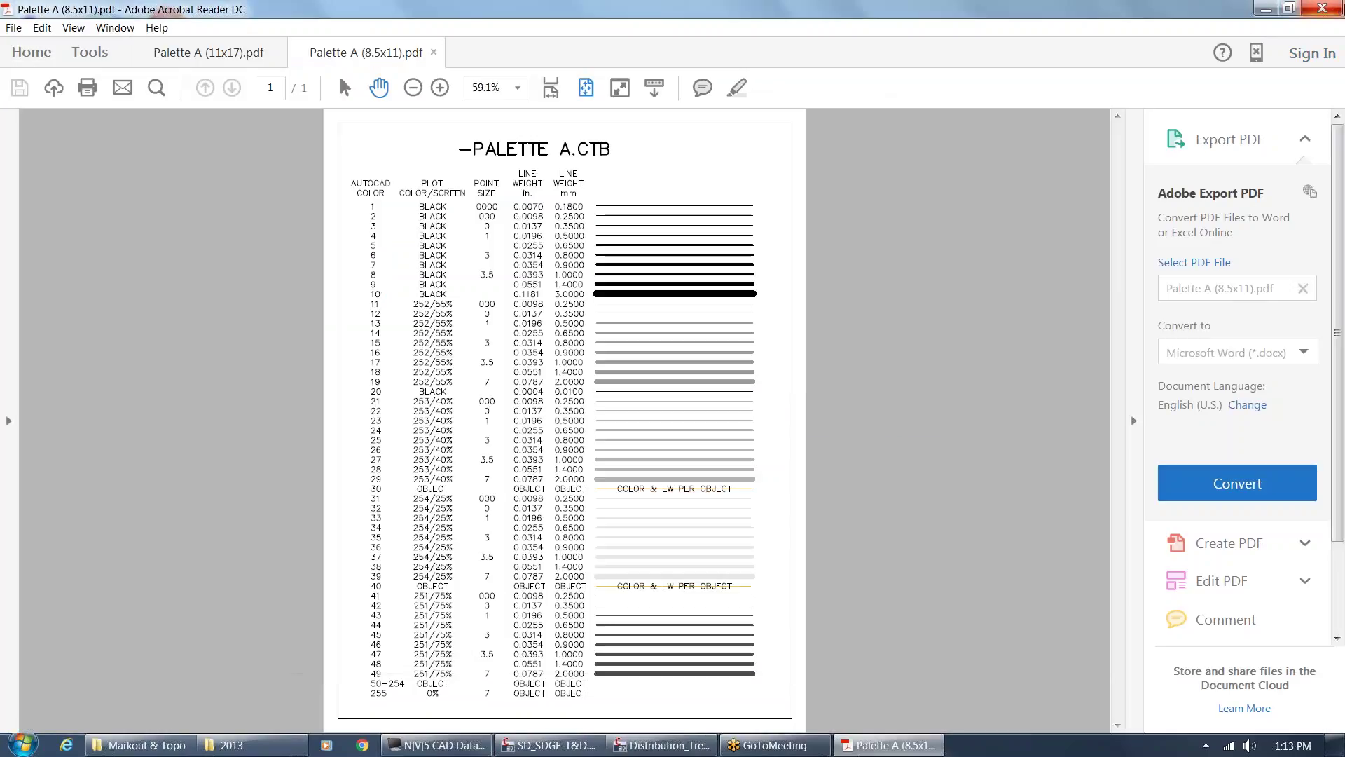
pyautogui.click(1322, 9)
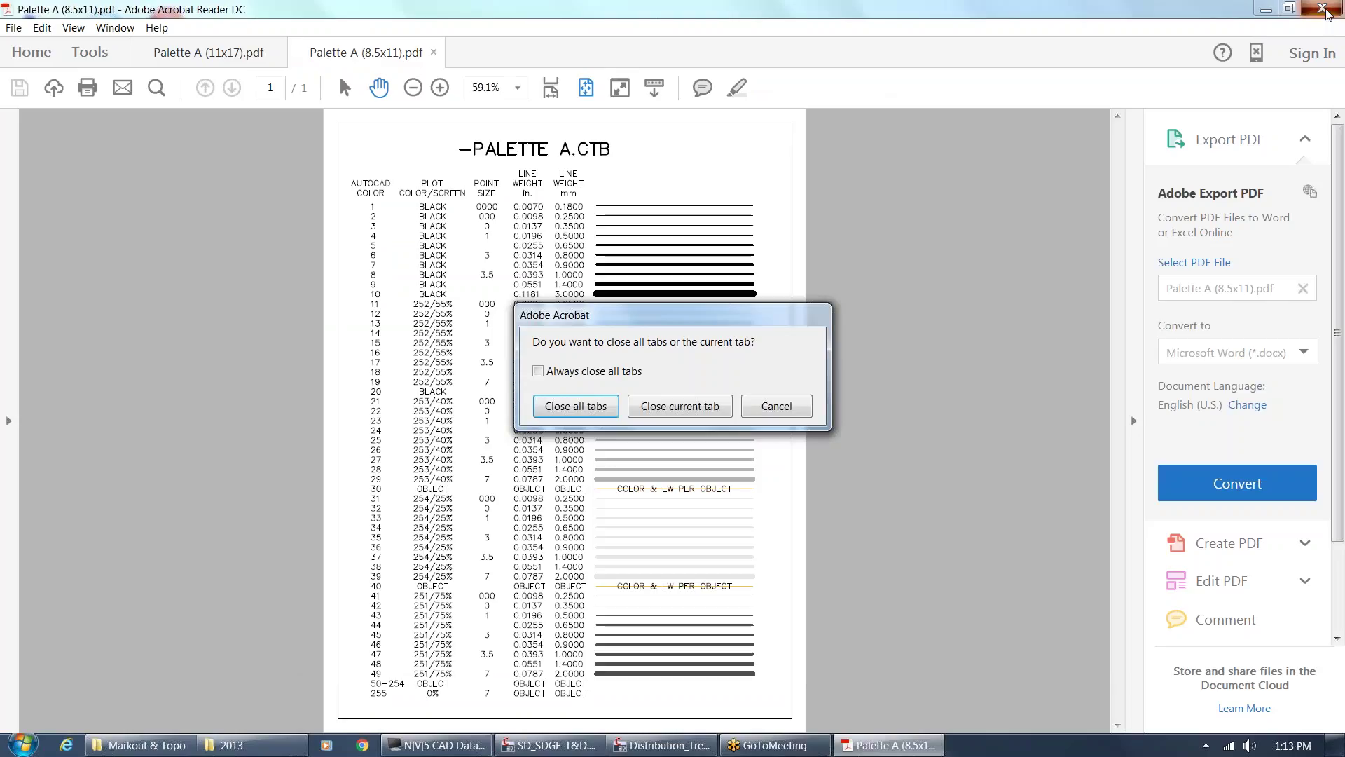
pyautogui.click(576, 405)
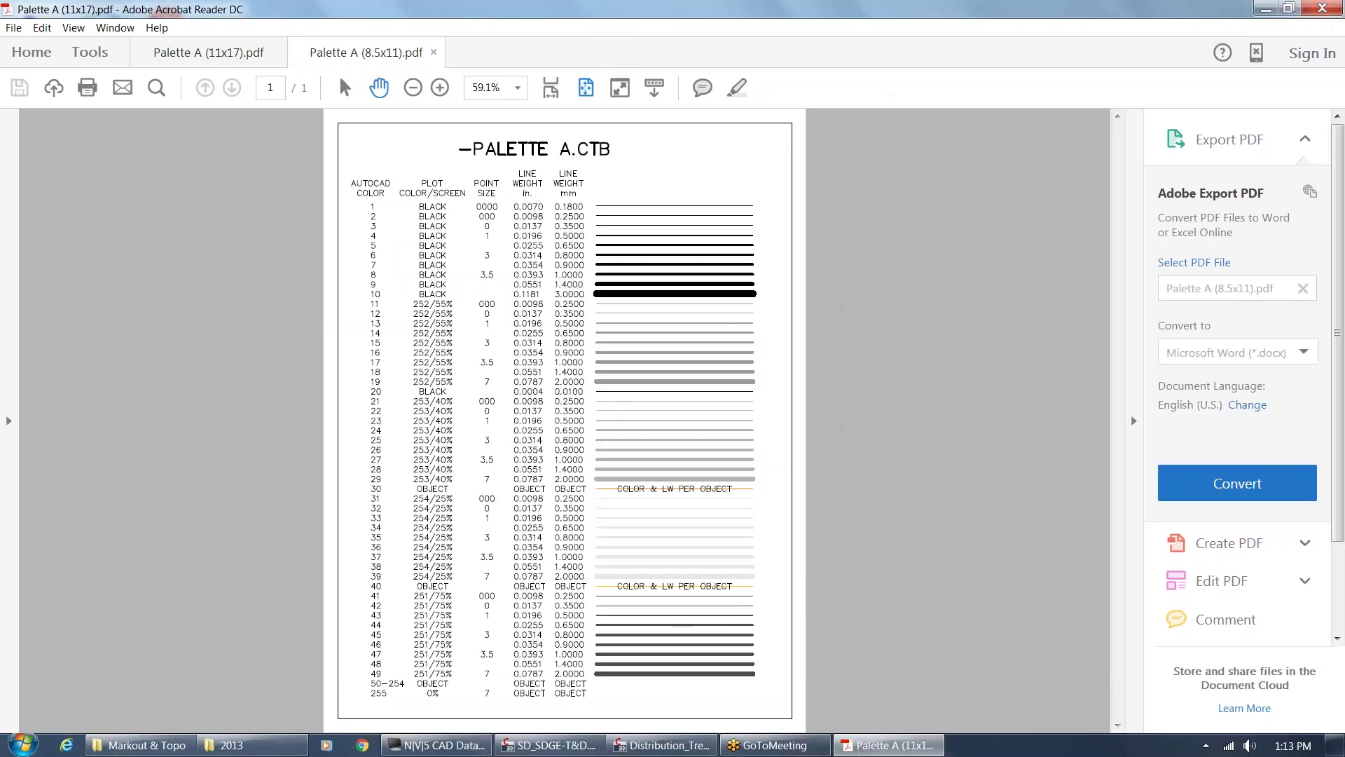